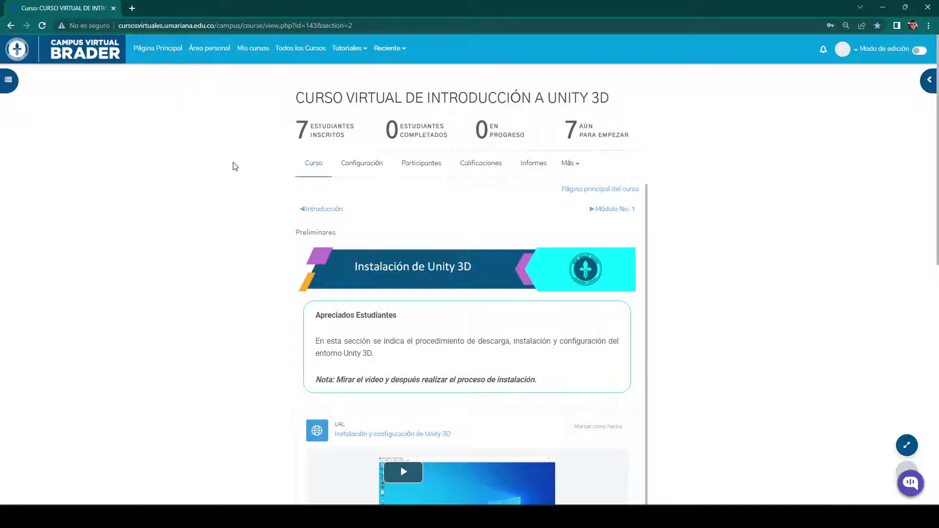
# - Turn on editing mode for the Unity 3D introduction course page
pyautogui.scroll(-1, 224, 241)
pyautogui.scroll(1, 224, 241)
pyautogui.click(919, 50)
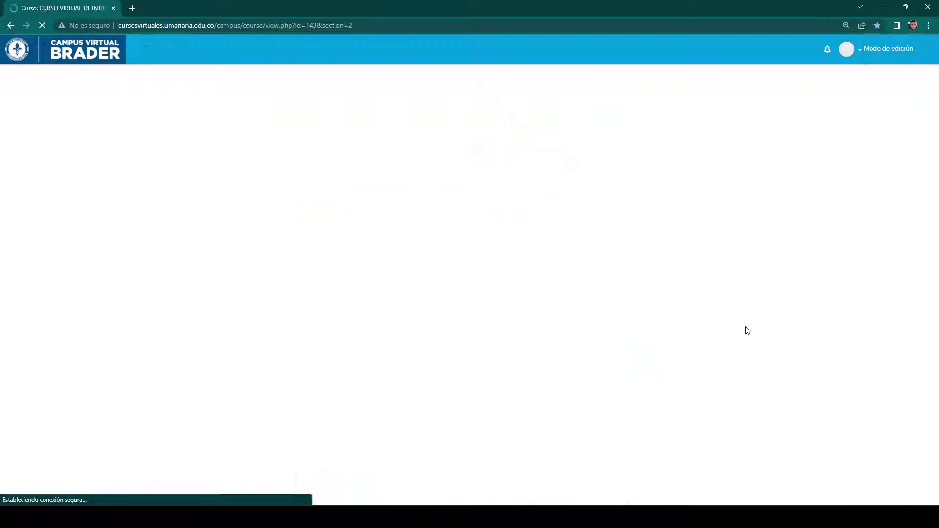
# - Review the course section on installing Unity 3D, including its video and the download links for Unity Hub and Unity 3D
pyautogui.scroll(-1, 219, 334)
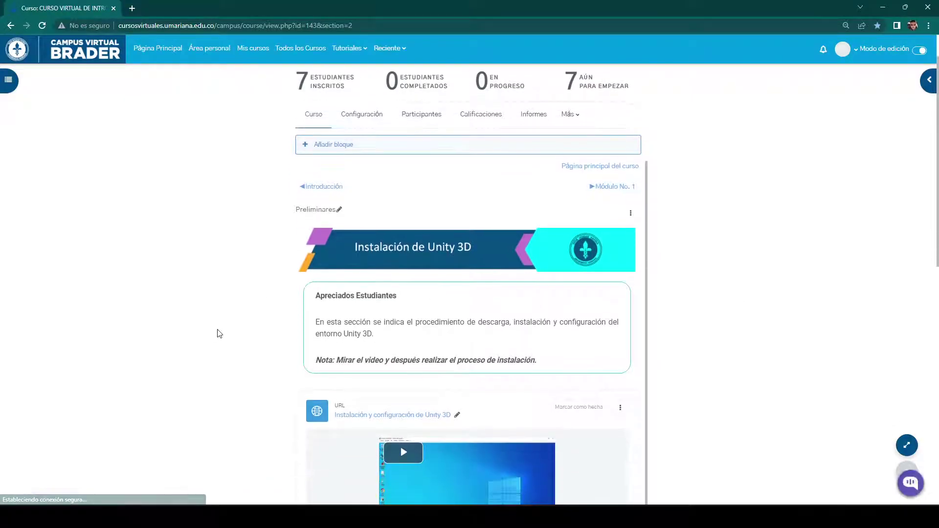
pyautogui.scroll(1, 484, 245)
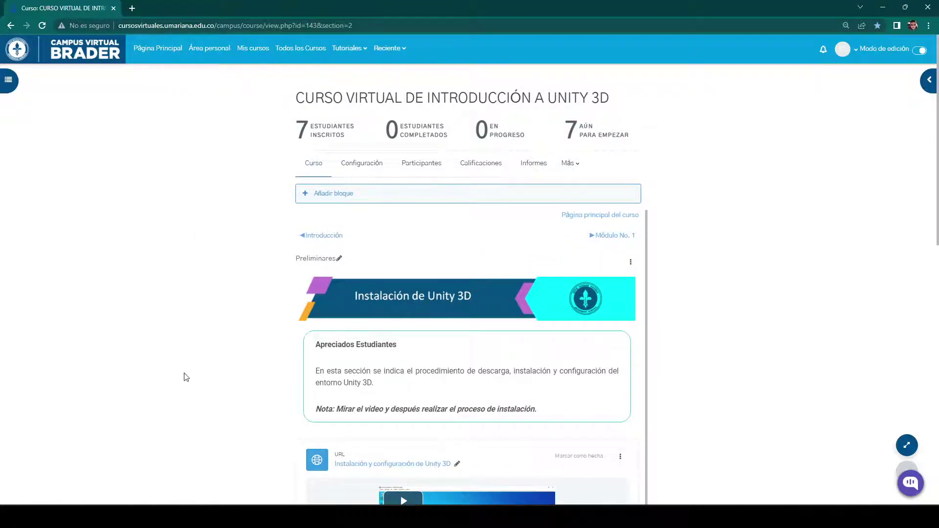
pyautogui.scroll(-3, 184, 376)
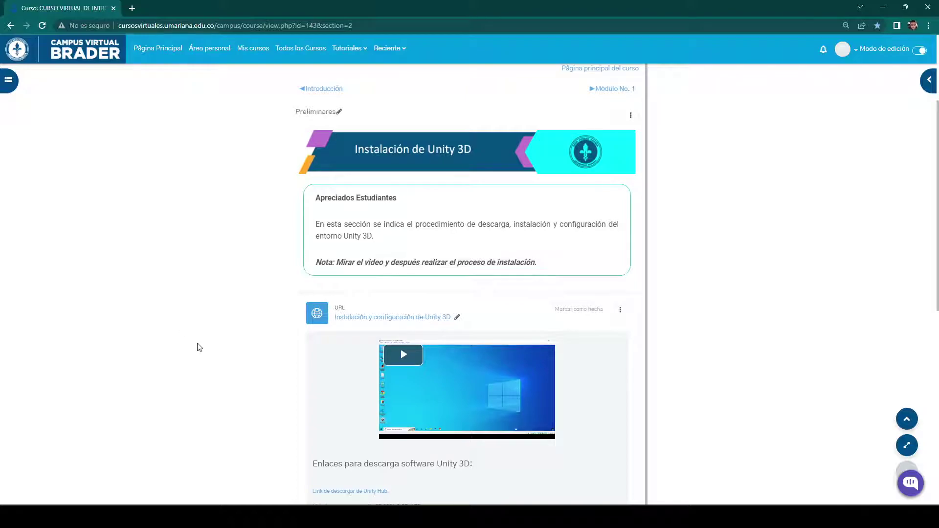
pyautogui.scroll(-2, 202, 347)
pyautogui.scroll(4, 202, 347)
pyautogui.scroll(-3, 193, 296)
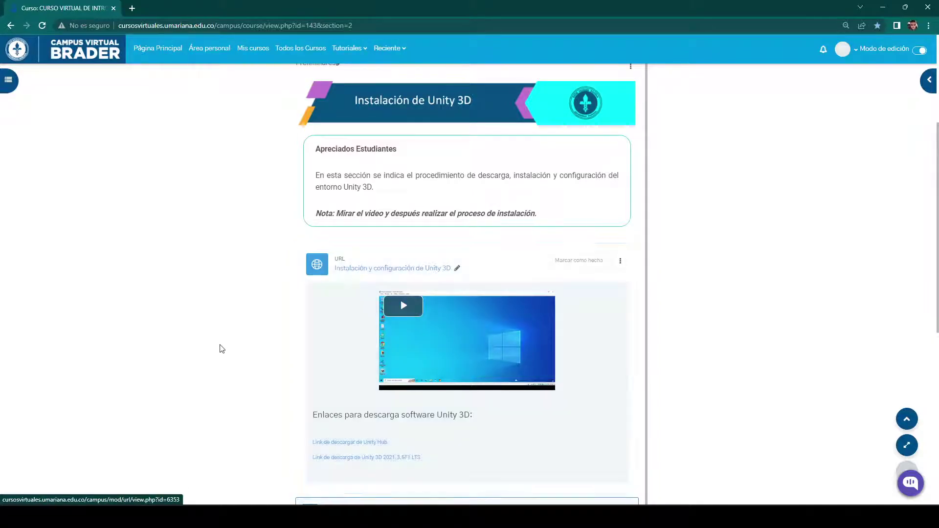
pyautogui.scroll(-2, 220, 348)
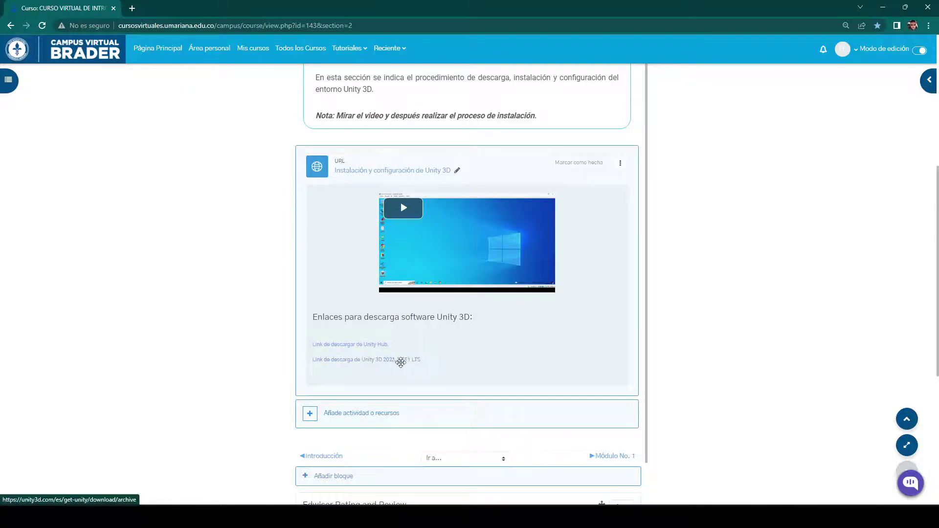
pyautogui.scroll(6, 166, 283)
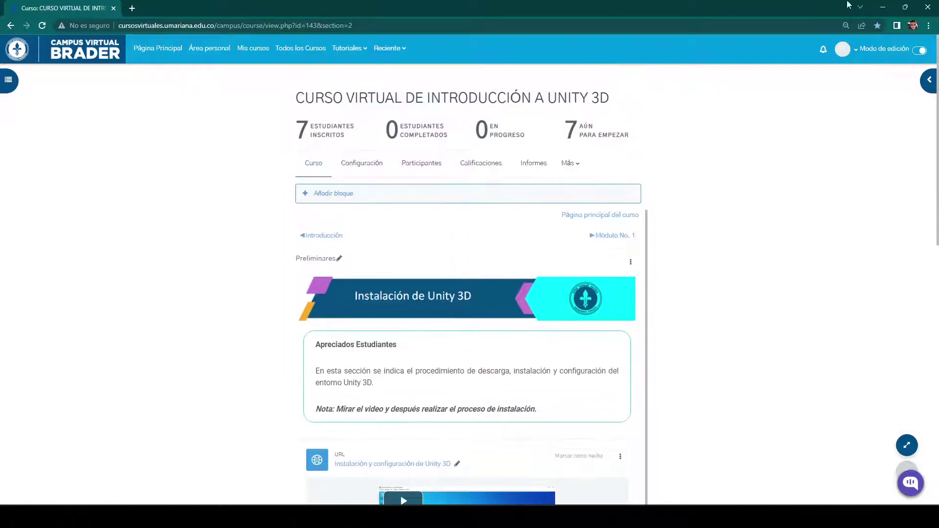
# - Close the course browser window and launch Unity Hub by searching for "hub"
pyautogui.click(928, 7)
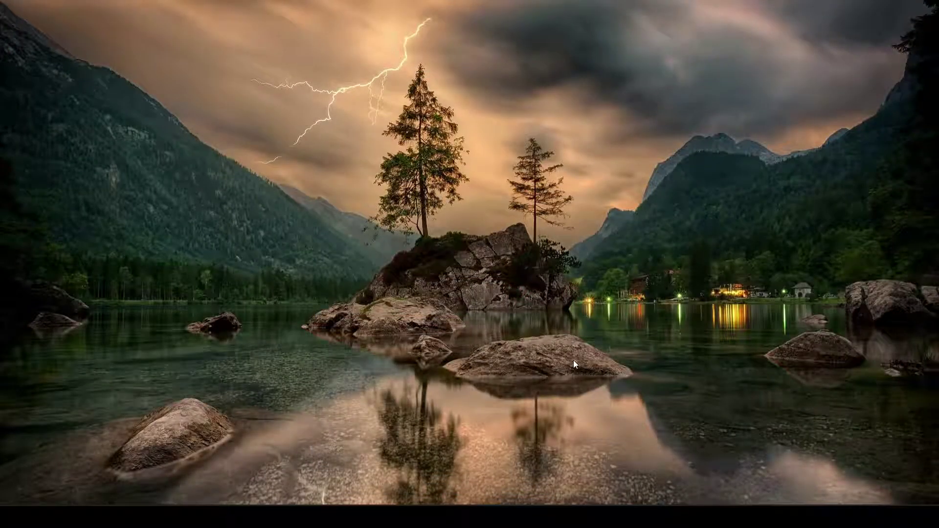
pyautogui.press('super')
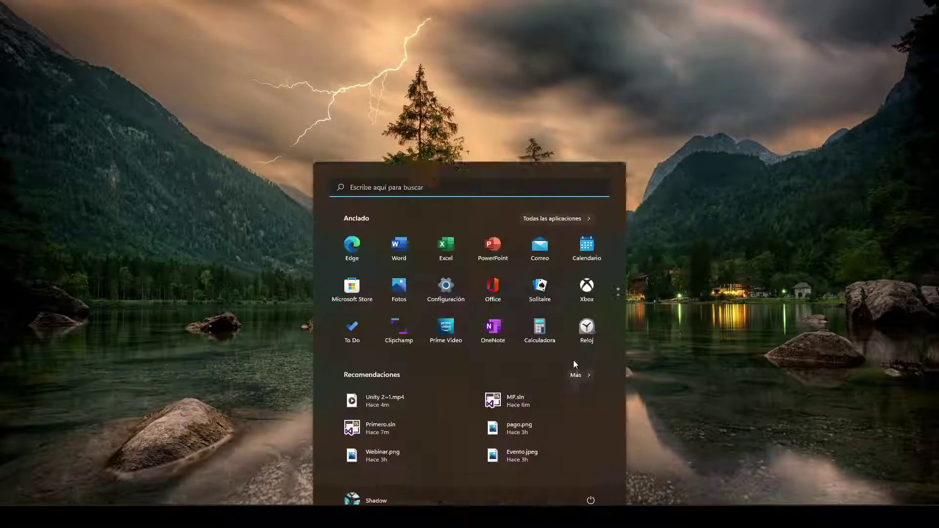
pyautogui.write('hub')
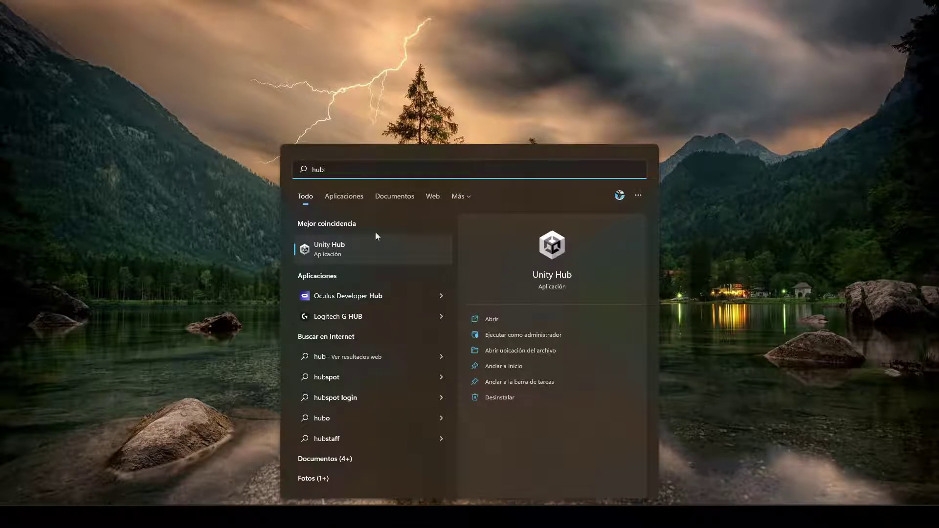
pyautogui.click(338, 258)
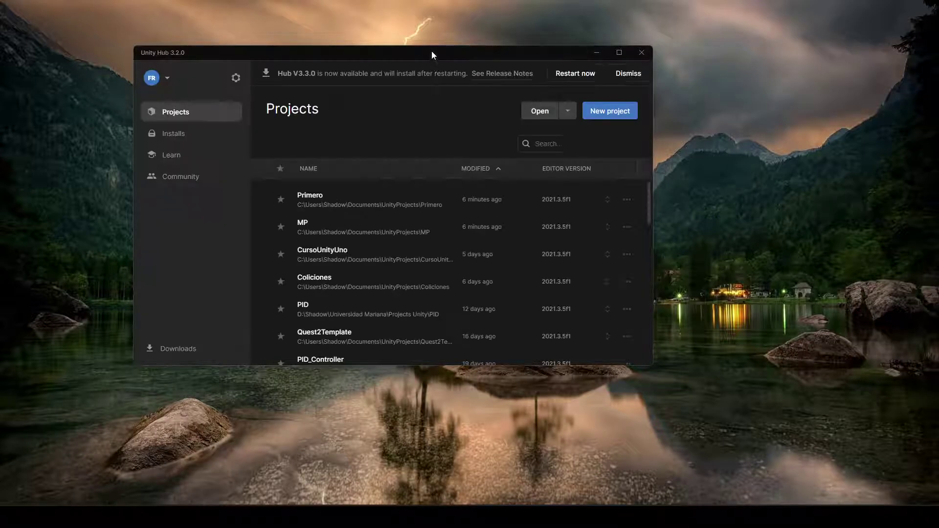
# - Move the Unity Hub window nearer the middle of the desktop and dismiss the Hub V3.3.0 update notice
pyautogui.moveTo(409, 51); pyautogui.dragTo(504, 122)
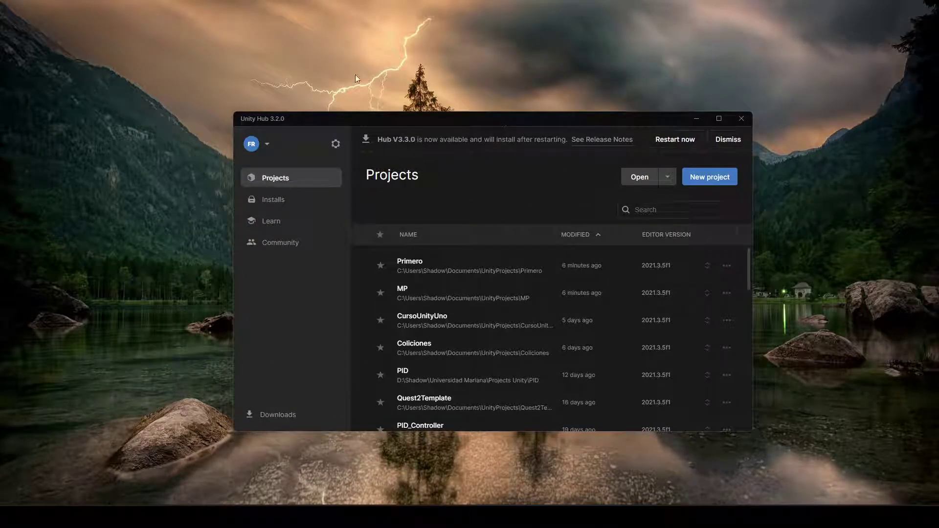
pyautogui.scroll(-3, 479, 360)
pyautogui.scroll(3, 479, 359)
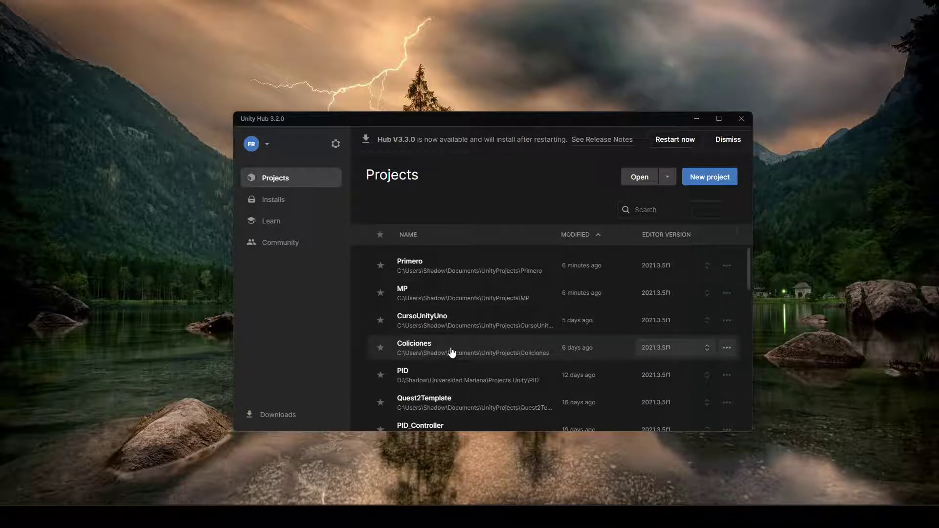
pyautogui.click(741, 142)
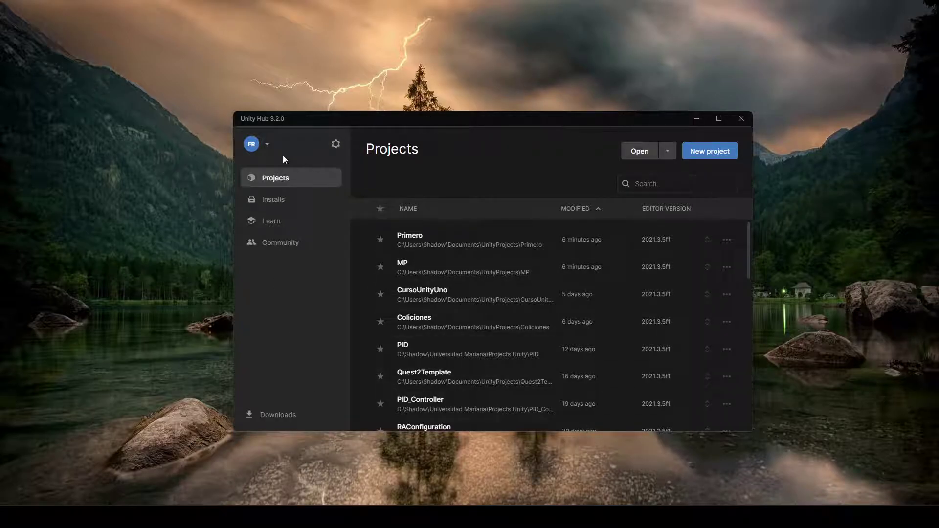
# - Check the license preferences and the ways to add a new license, including the free personal one
pyautogui.click(335, 144)
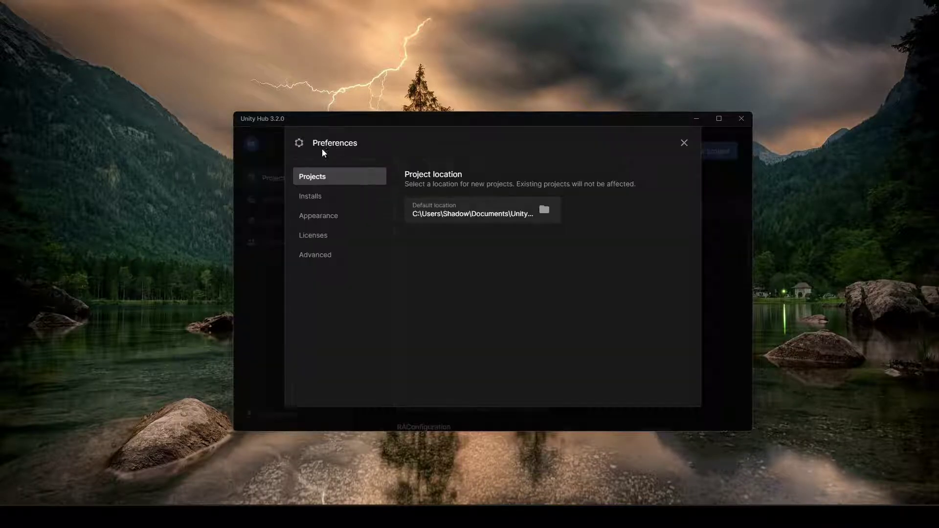
pyautogui.click(314, 236)
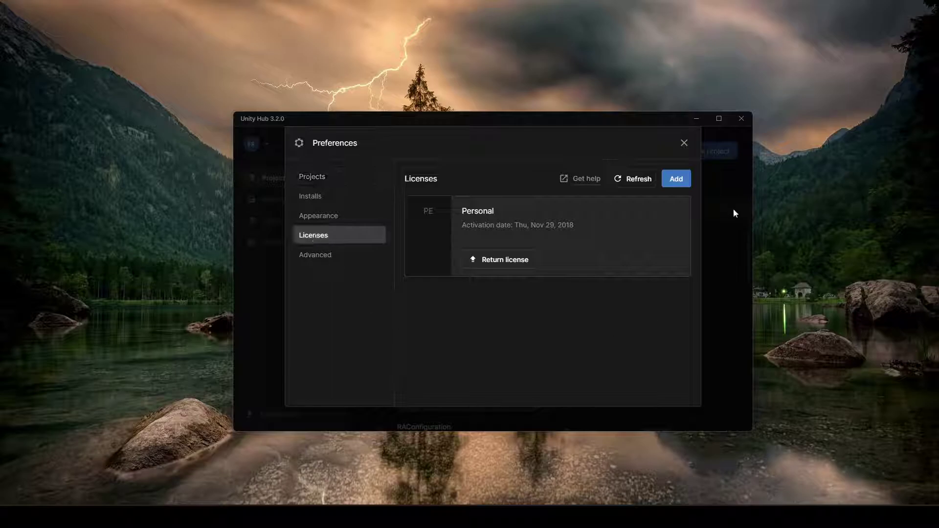
pyautogui.click(678, 181)
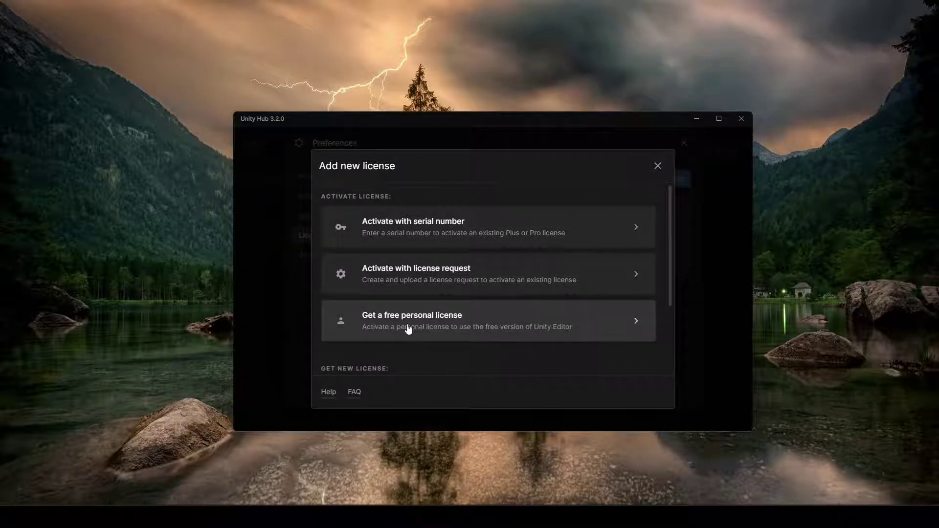
pyautogui.click(657, 165)
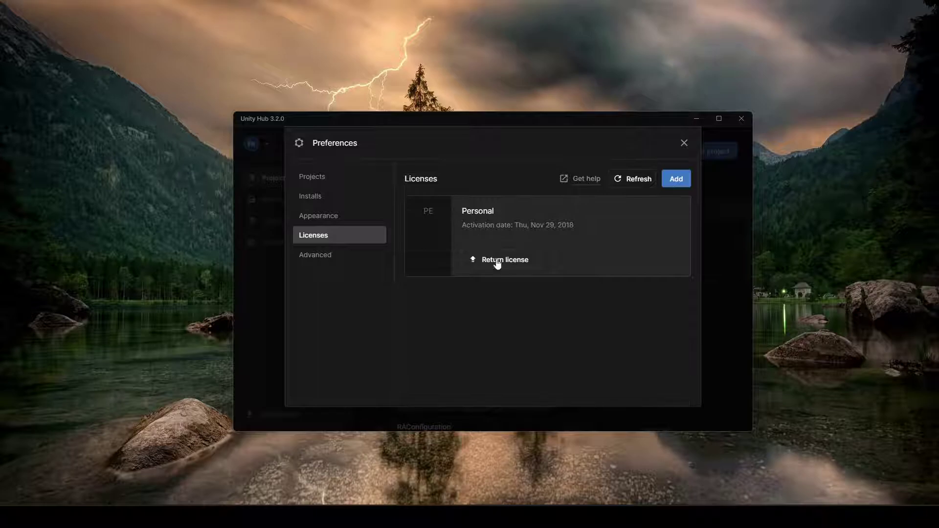
pyautogui.click(684, 143)
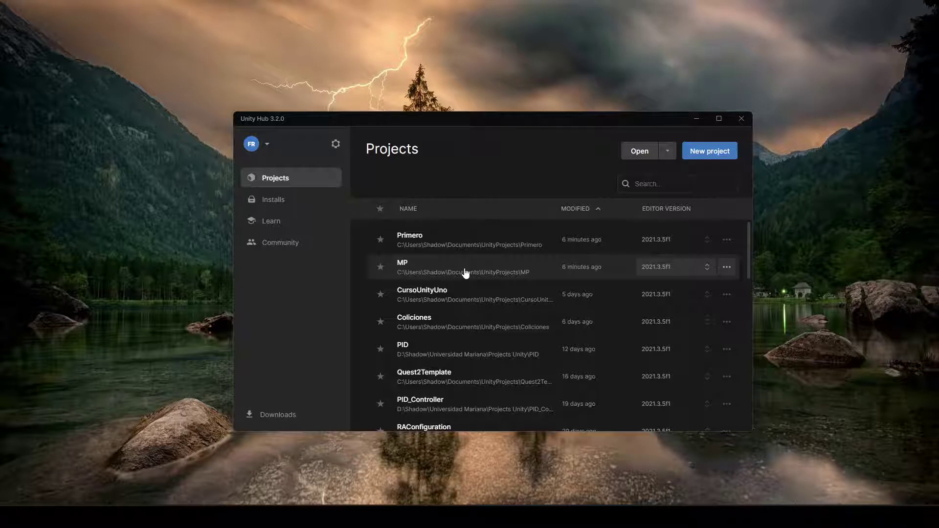
# - Open the MP project in the Unity editor and slightly widen the Hierarchy area
pyautogui.click(408, 267)
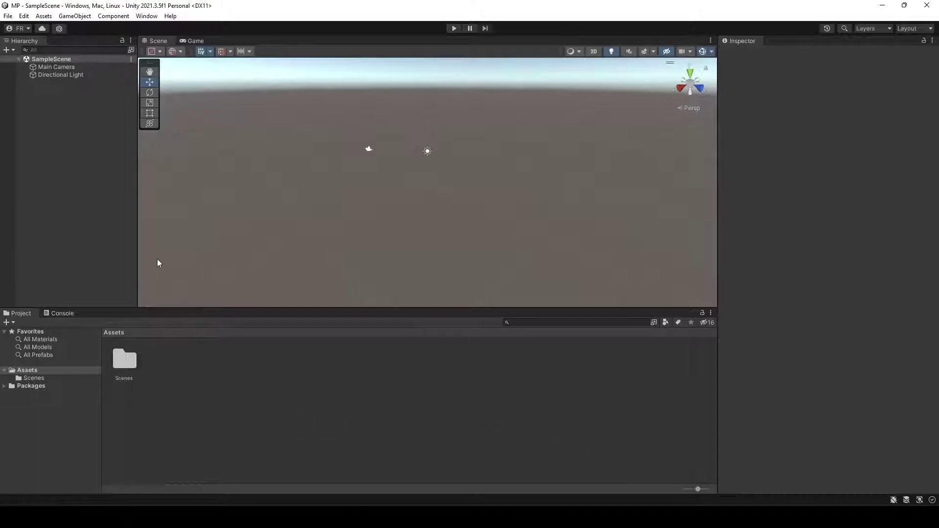
pyautogui.moveTo(138, 255); pyautogui.dragTo(146, 252)
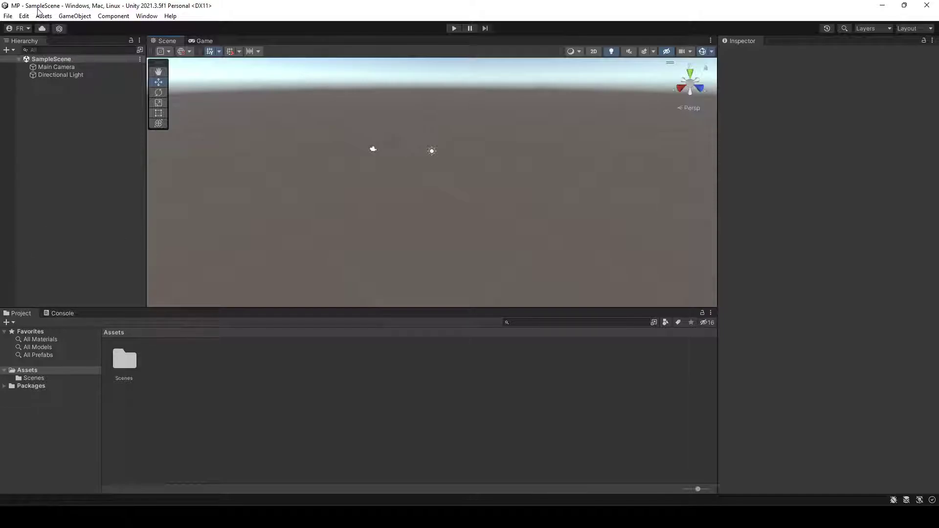
pyautogui.click(8, 16)
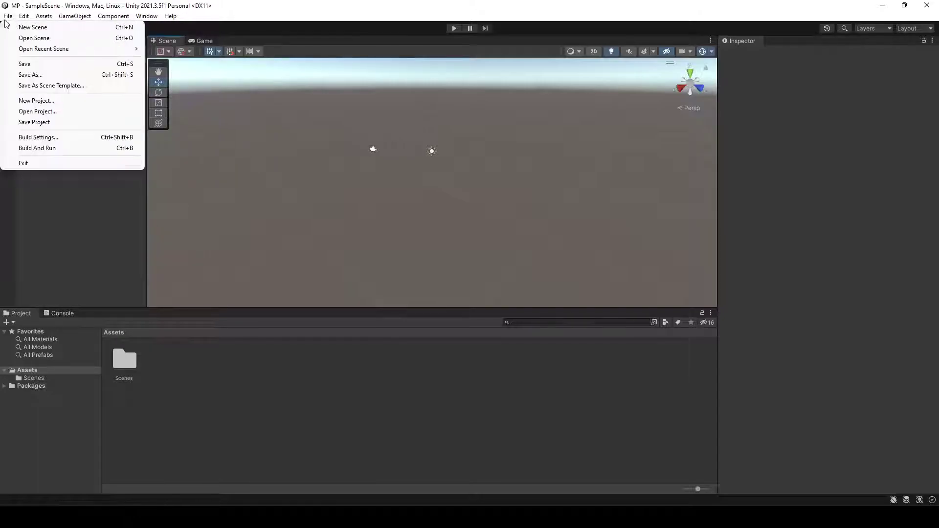
pyautogui.moveTo(70, 19)
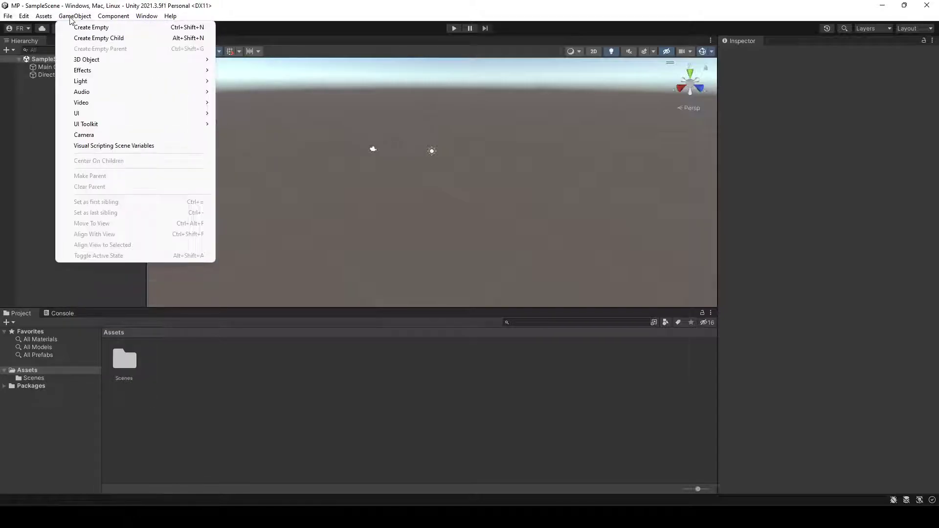
pyautogui.moveTo(165, 19)
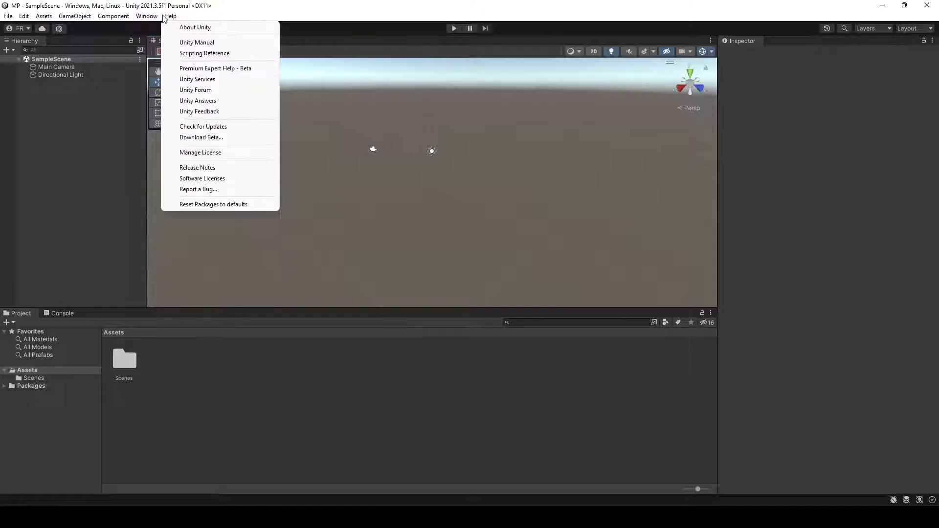
pyautogui.moveTo(11, 17)
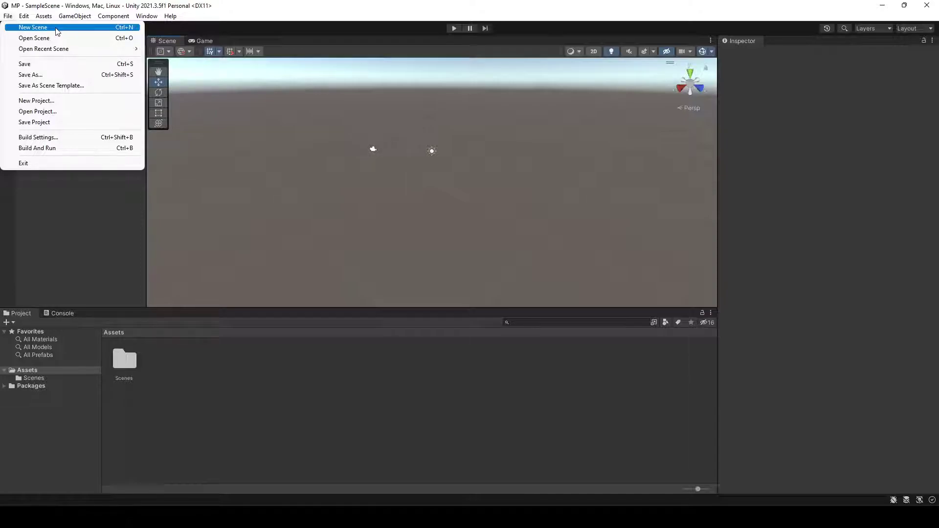
pyautogui.click(233, 394)
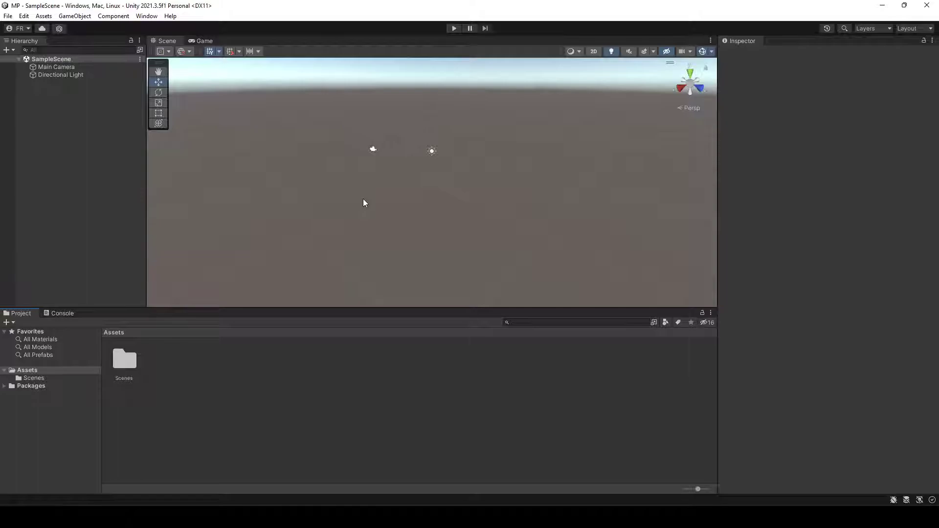
pyautogui.click(8, 16)
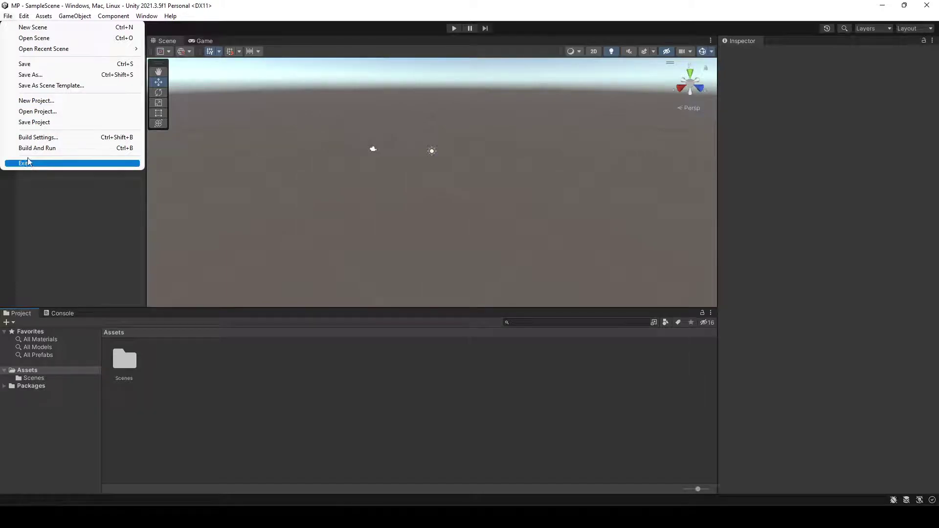
pyautogui.click(23, 17)
pyautogui.click(23, 18)
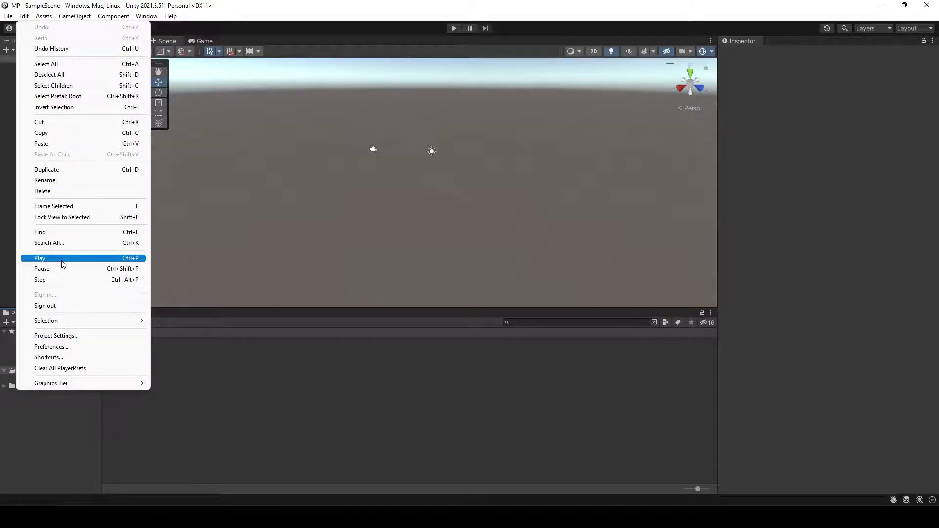
pyautogui.click(440, 29)
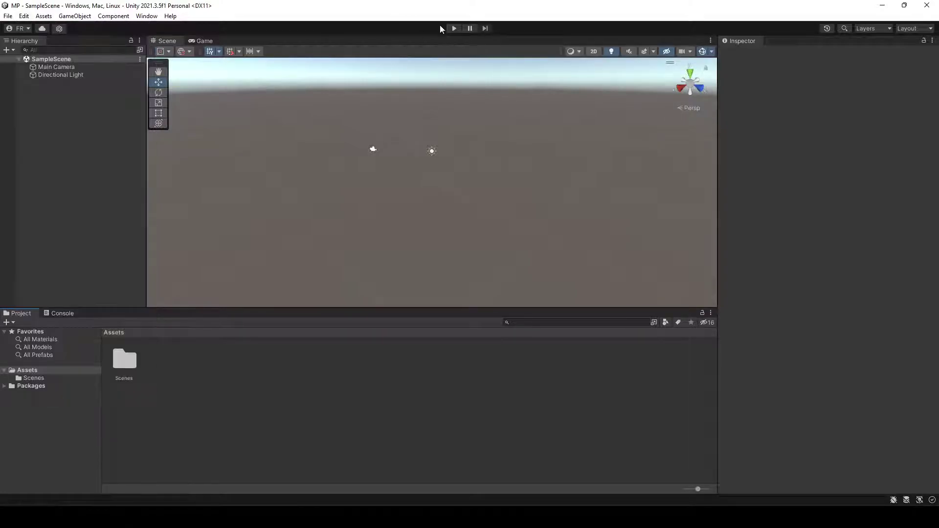
# - Test the SampleScene by starting and stopping Play mode twice
pyautogui.click(454, 27)
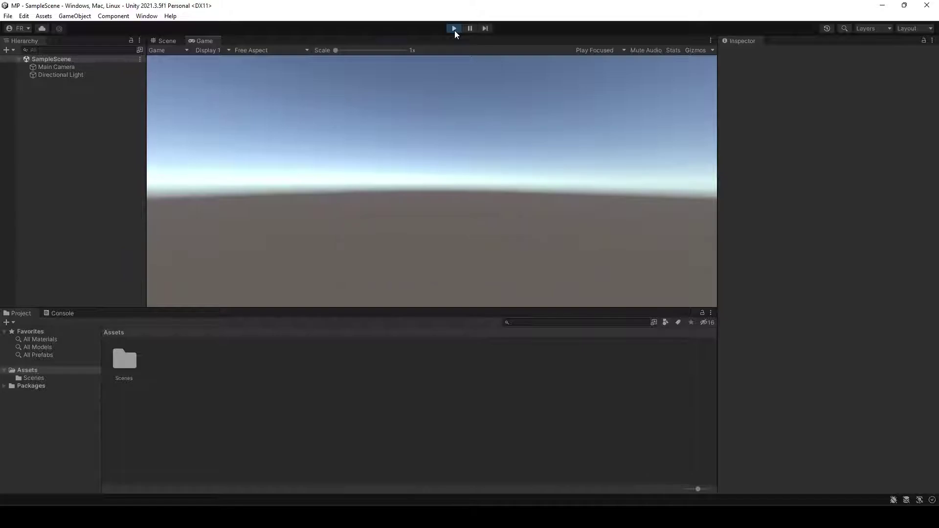
pyautogui.click(453, 28)
pyautogui.click(453, 28)
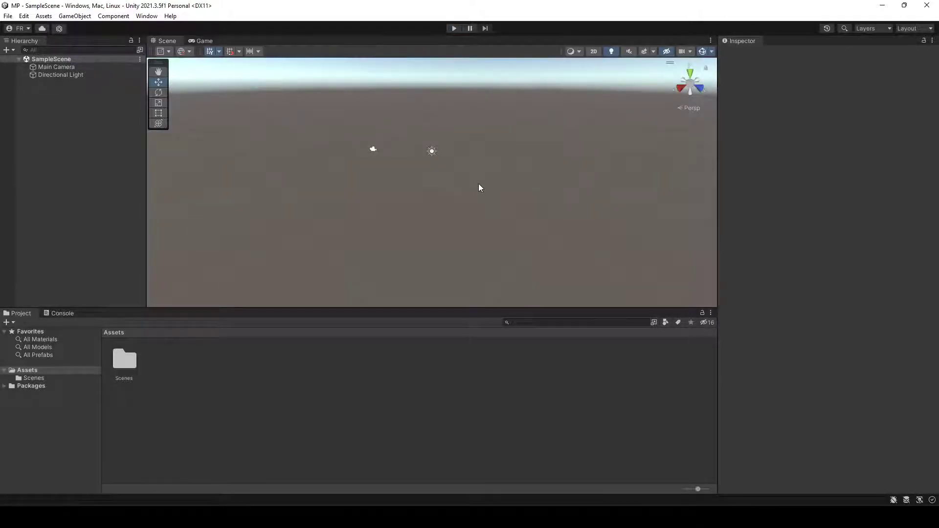
pyautogui.click(23, 16)
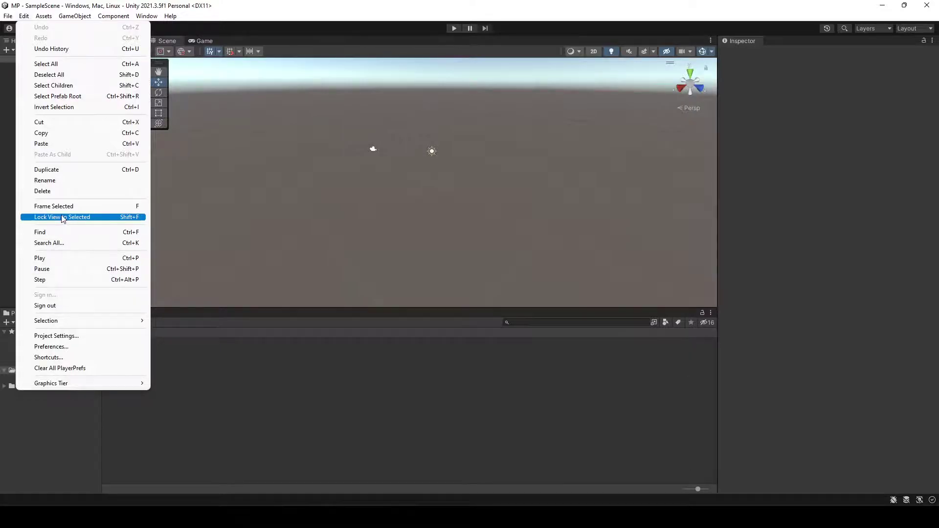
pyautogui.click(410, 223)
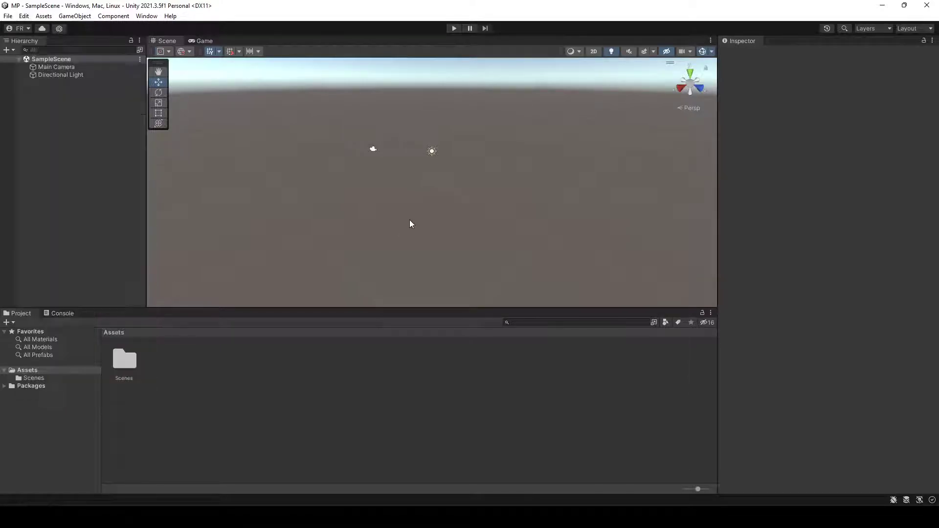
pyautogui.hotkey('ctrl', 'p')
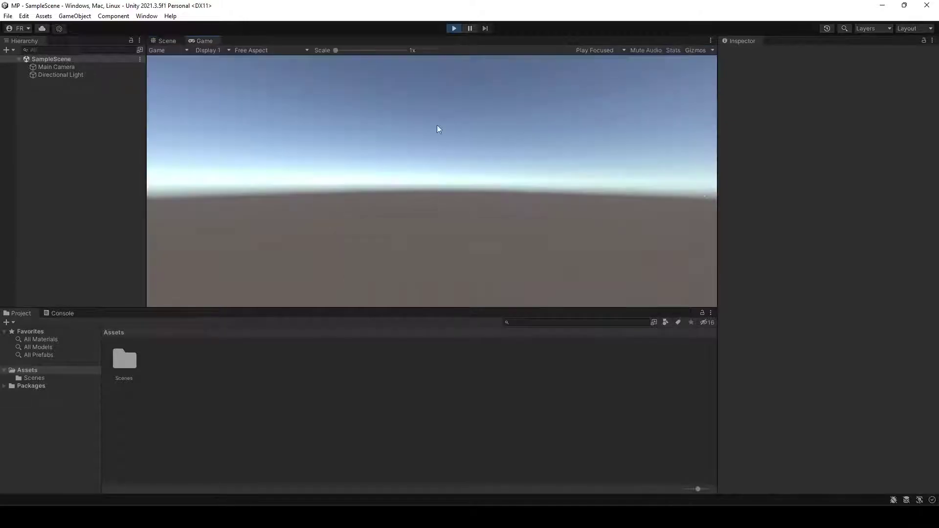
pyautogui.click(449, 28)
# - Open the external tools preferences and set the external script editor to Open by file extension
pyautogui.click(23, 15)
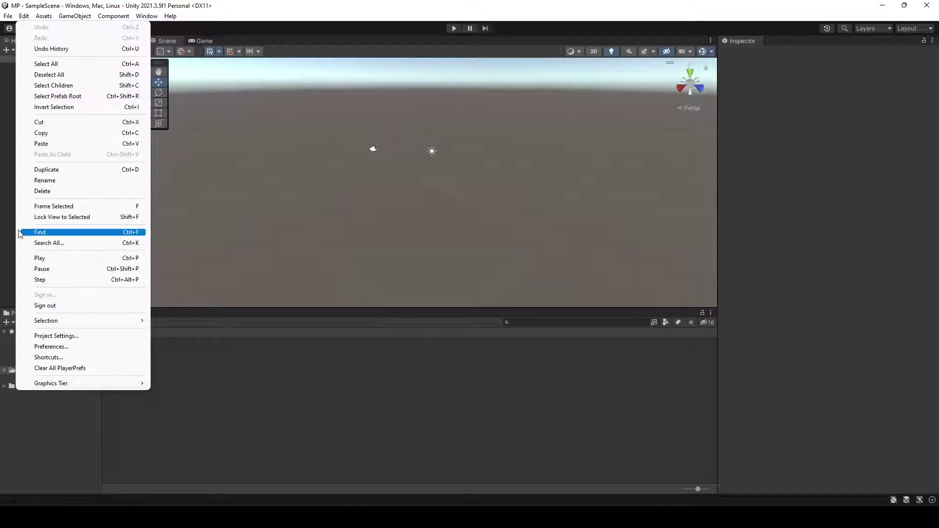
pyautogui.click(57, 348)
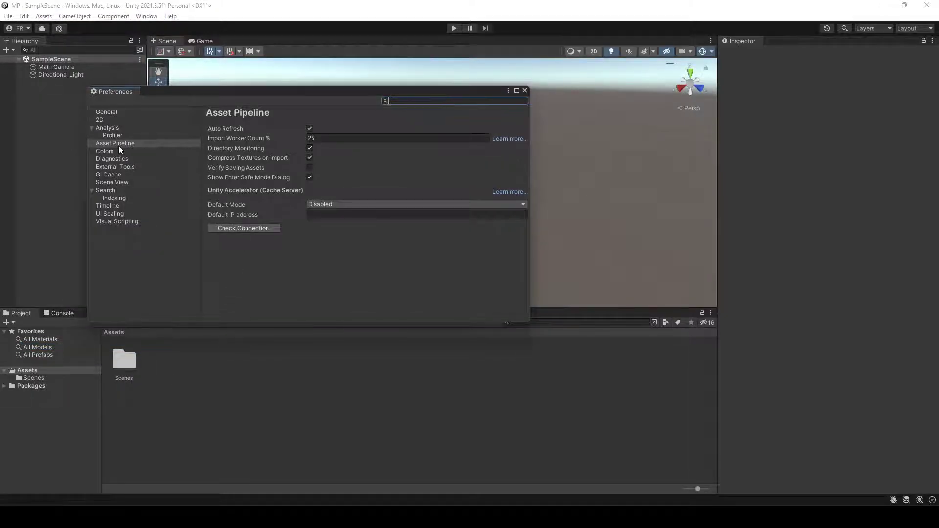
pyautogui.click(107, 166)
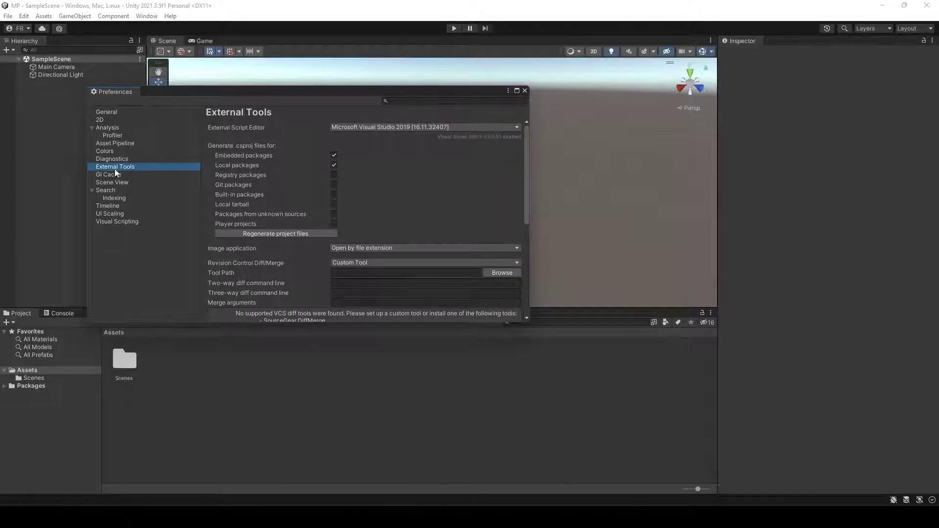
pyautogui.click(516, 127)
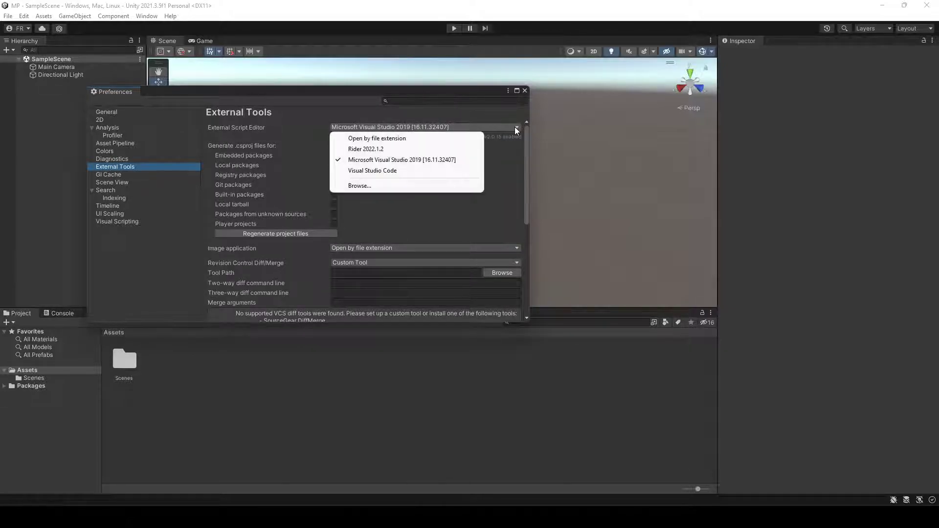
pyautogui.click(457, 139)
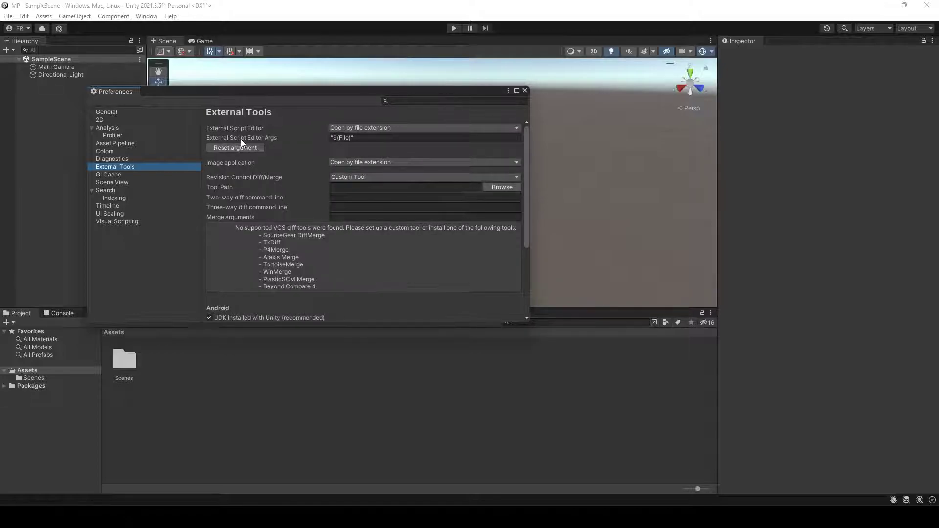
# - Set the external script editor to Microsoft Visual Studio 2019 [16.11.32407] and close the preferences
pyautogui.click(394, 128)
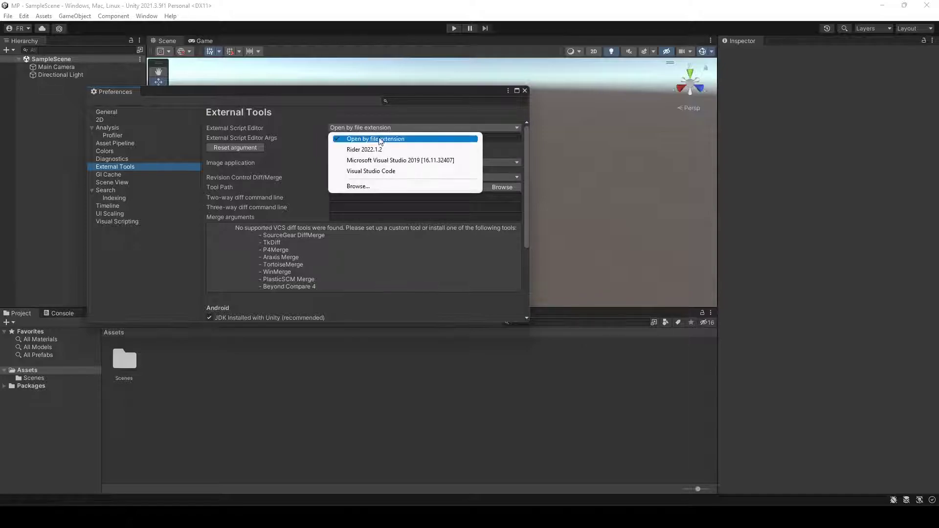
pyautogui.click(364, 161)
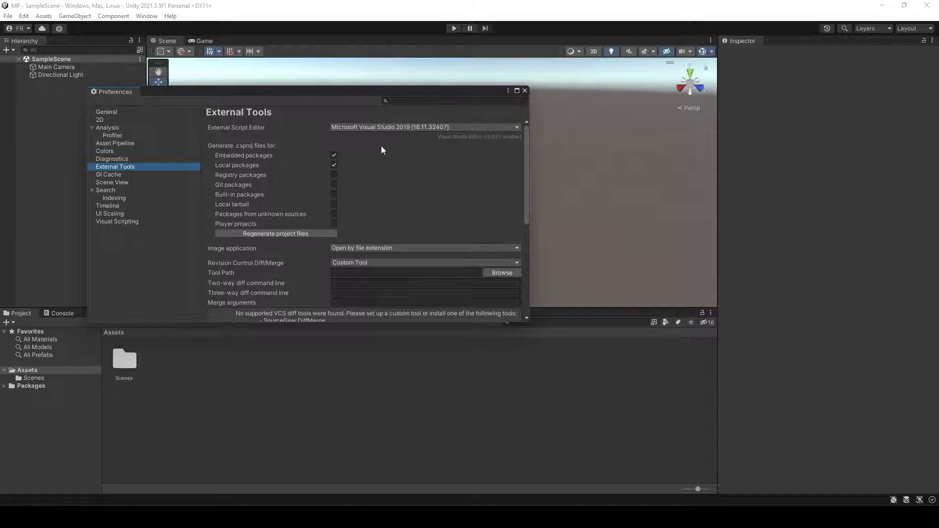
pyautogui.click(525, 90)
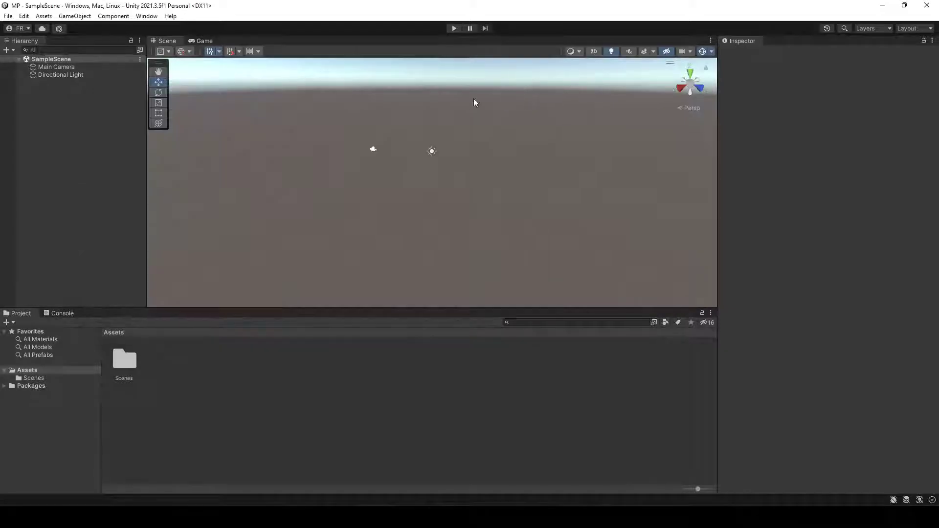
# - Examine the asset commands for creating and importing, and the types of game object that can be created, such as lights and cameras
pyautogui.click(43, 16)
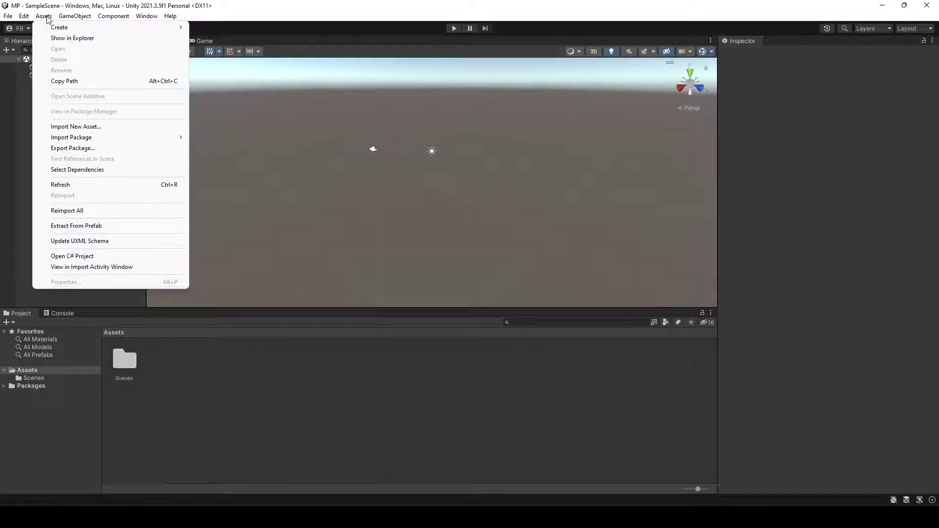
pyautogui.moveTo(53, 28)
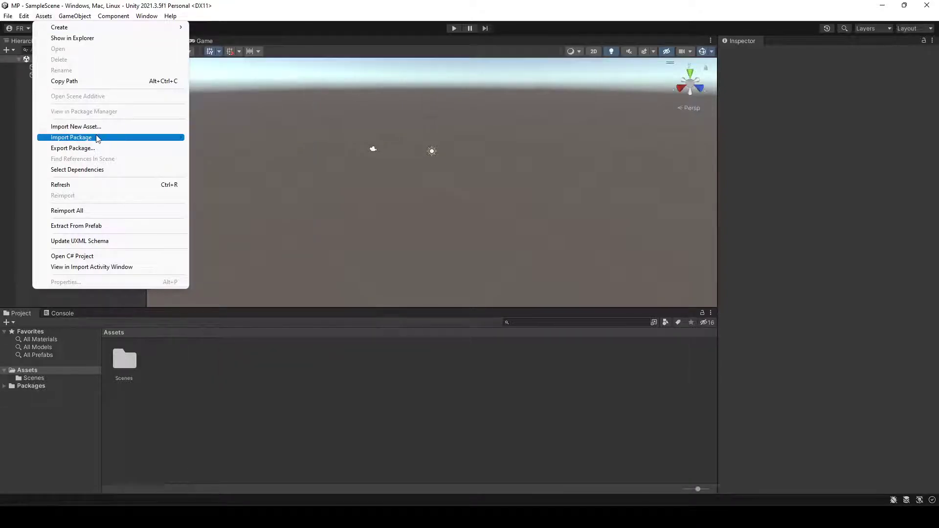
pyautogui.moveTo(98, 139)
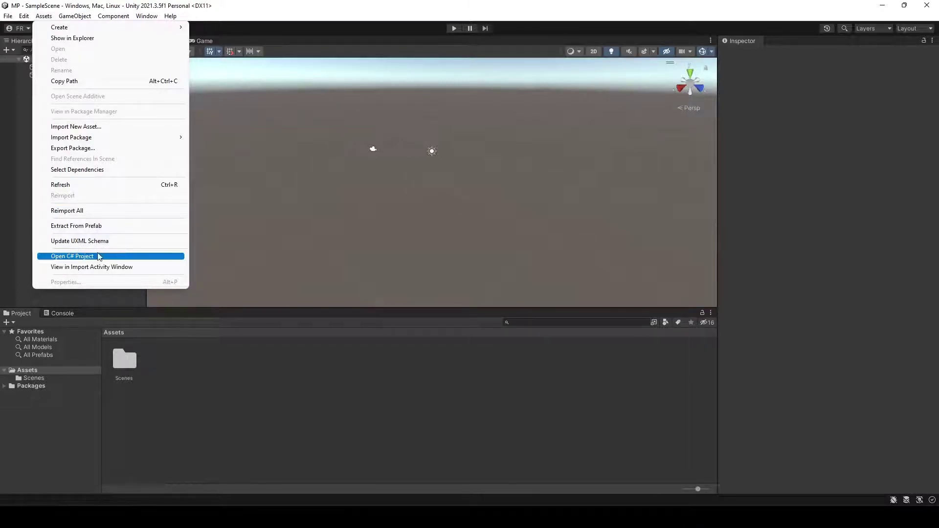
pyautogui.moveTo(84, 18)
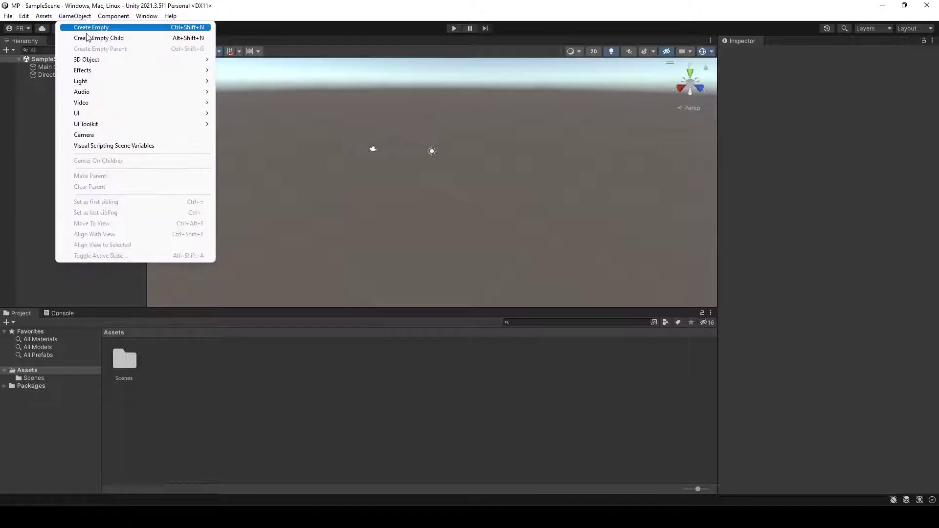
pyautogui.moveTo(89, 60)
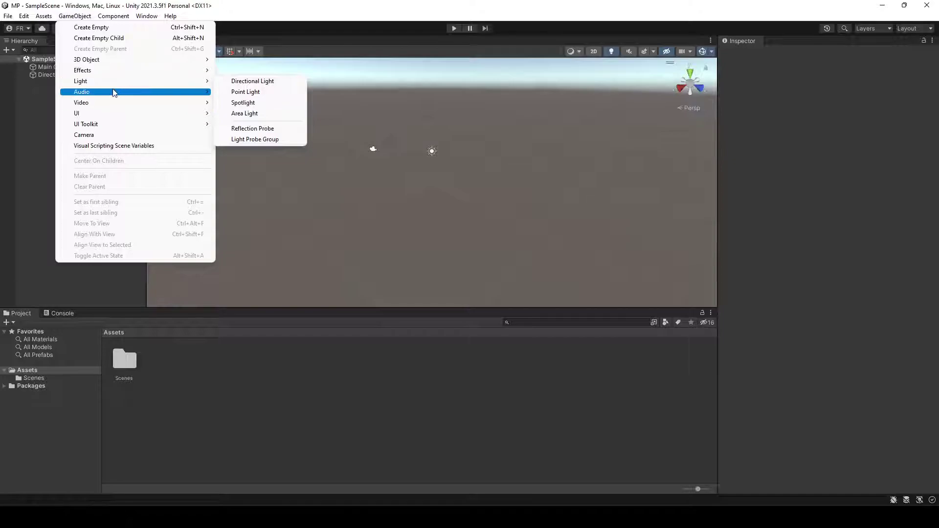
pyautogui.moveTo(149, 107)
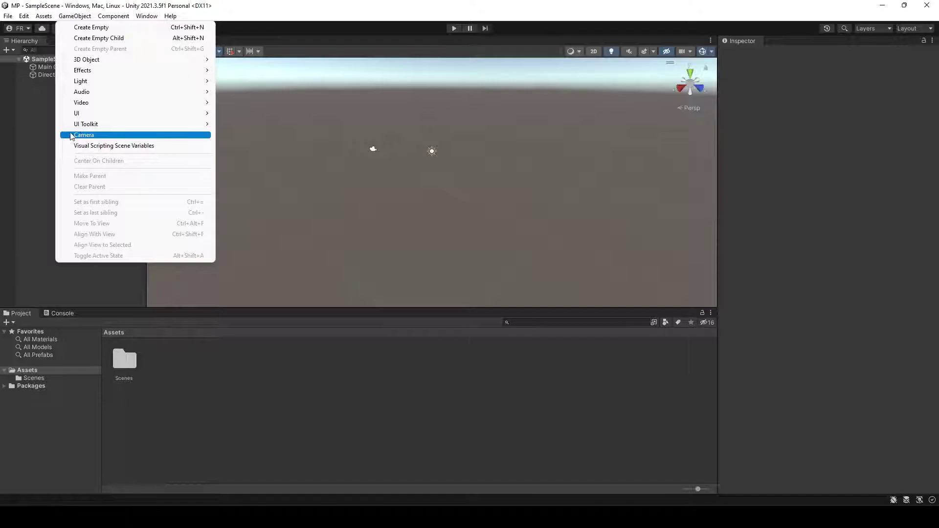
pyautogui.click(14, 146)
# - Select the Main Camera and examine the game object commands, the component categories and the list of editor panels
pyautogui.click(54, 67)
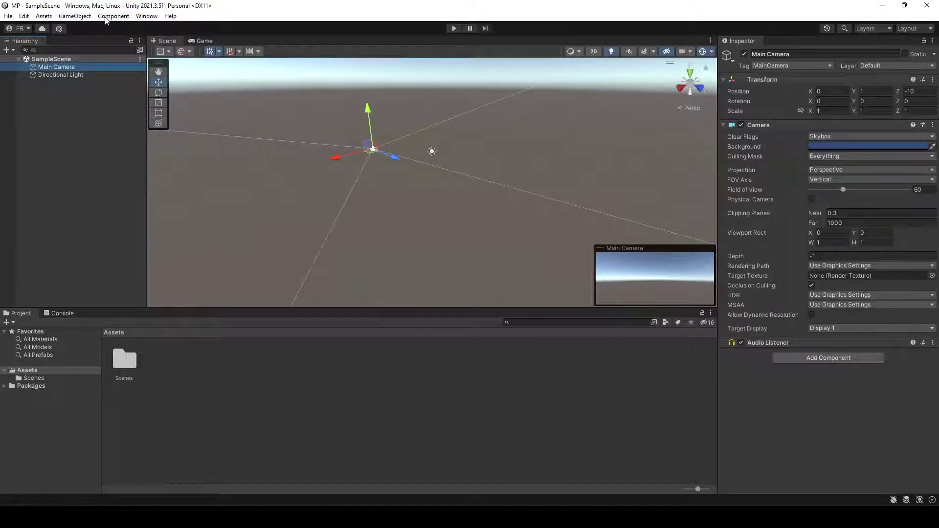
pyautogui.click(78, 16)
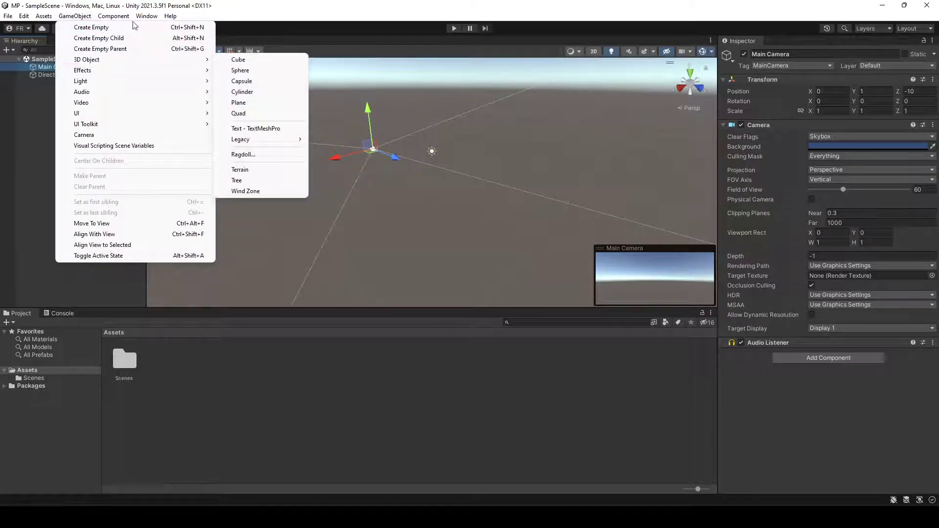
pyautogui.moveTo(117, 17)
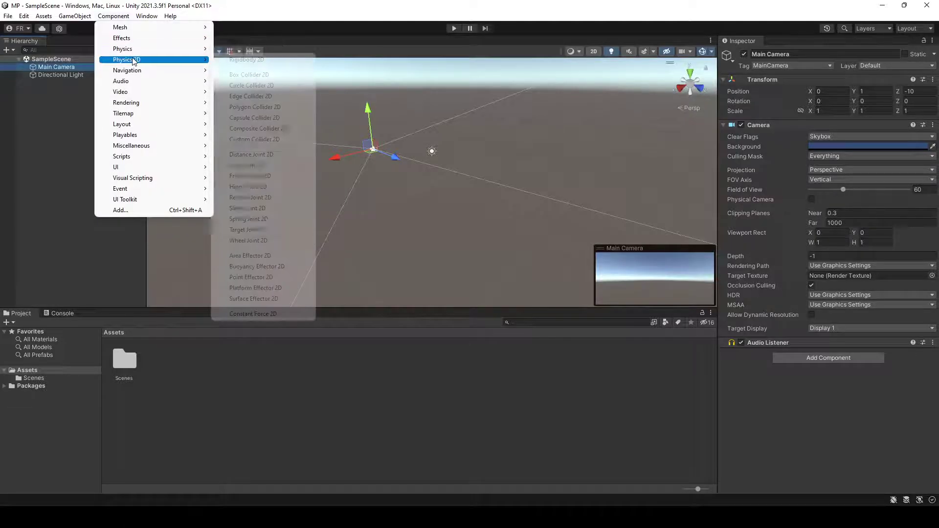
pyautogui.moveTo(134, 72)
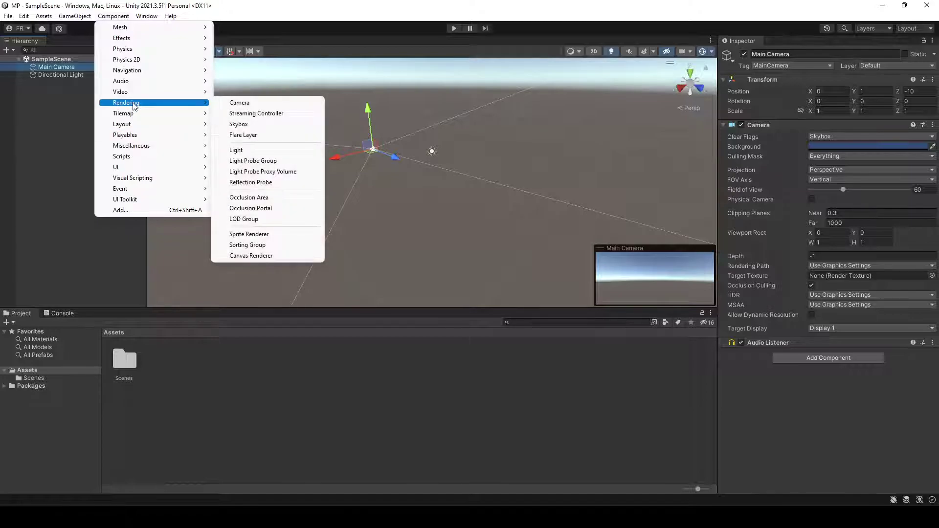
pyautogui.moveTo(142, 115)
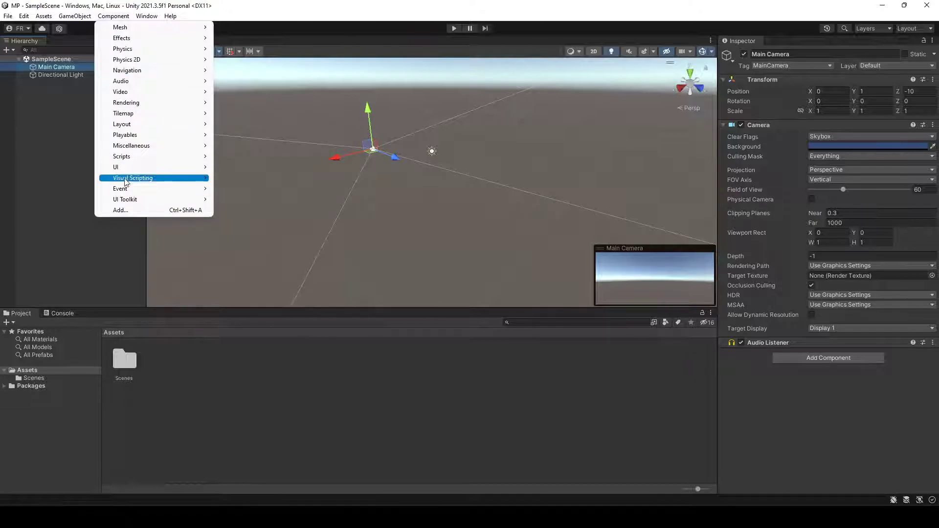
pyautogui.moveTo(145, 13)
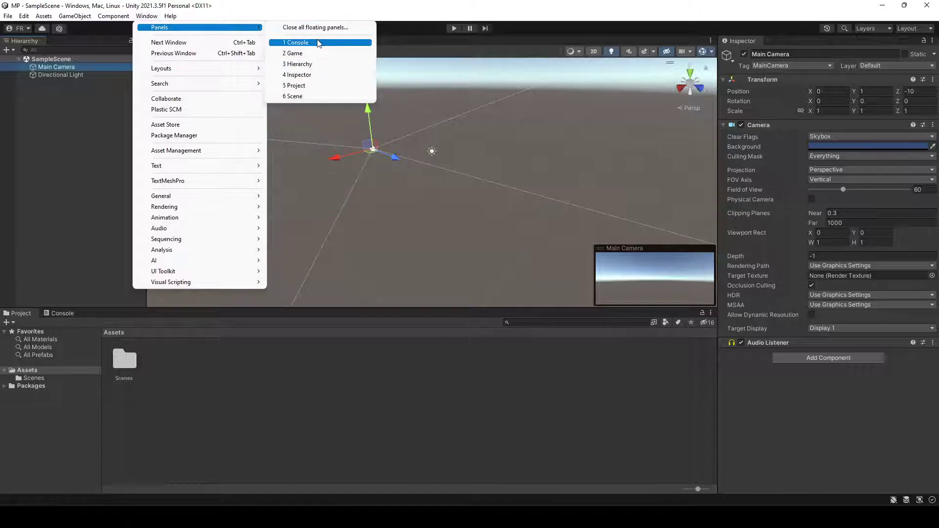
pyautogui.click(335, 375)
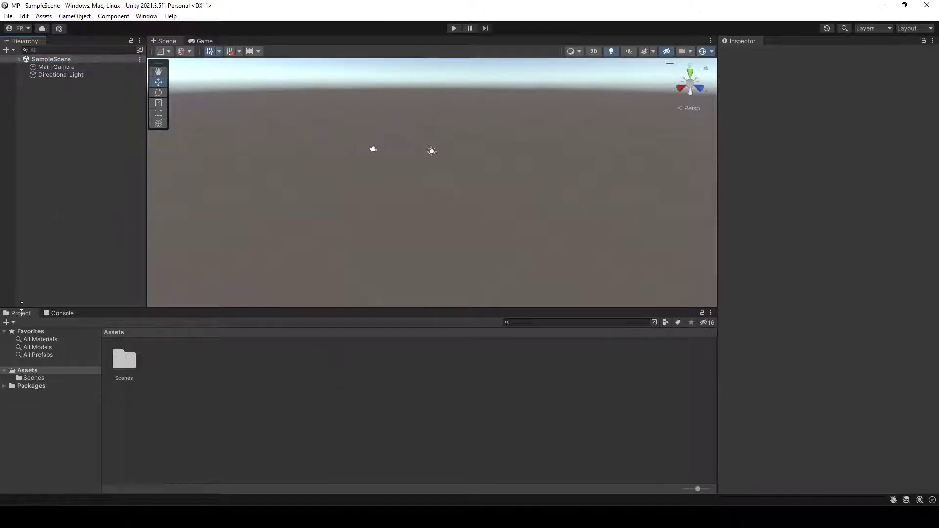
# - Show the Console, select the Main Camera, and examine the available editor windows and help resources
pyautogui.click(65, 314)
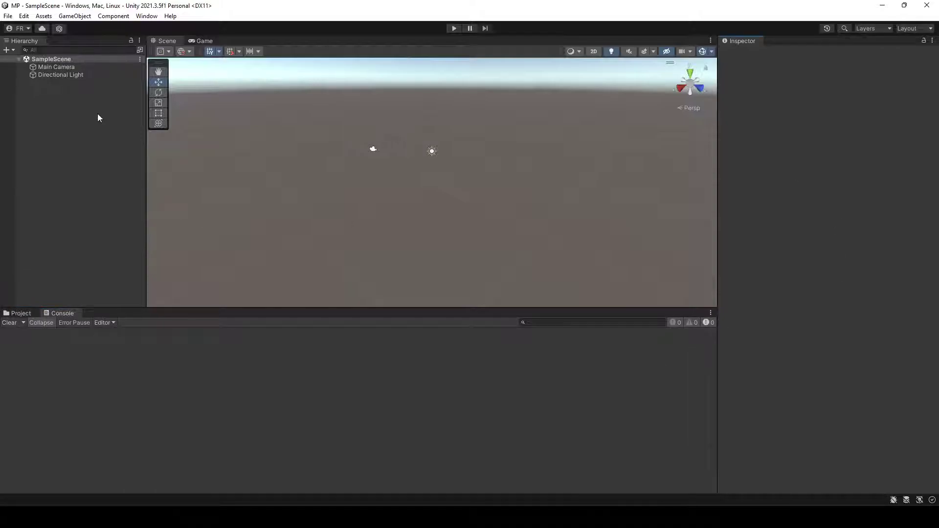
pyautogui.click(55, 67)
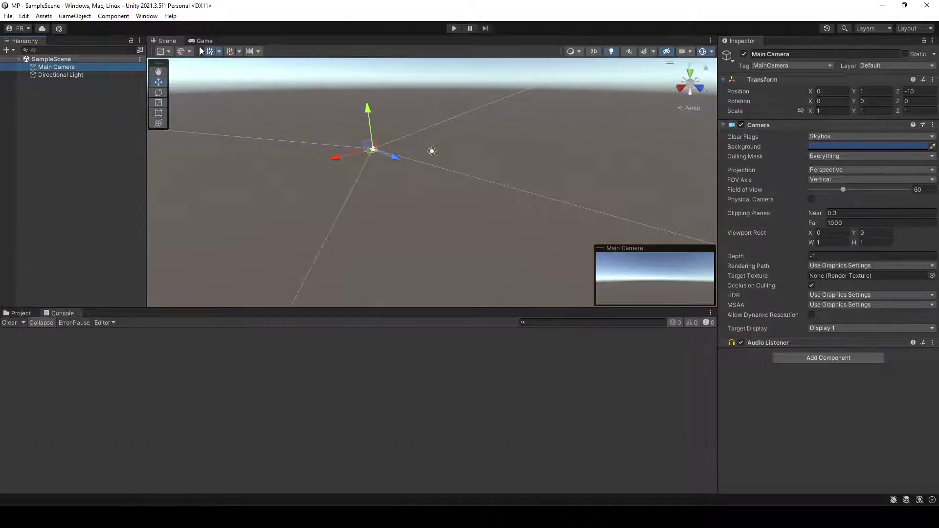
pyautogui.click(146, 16)
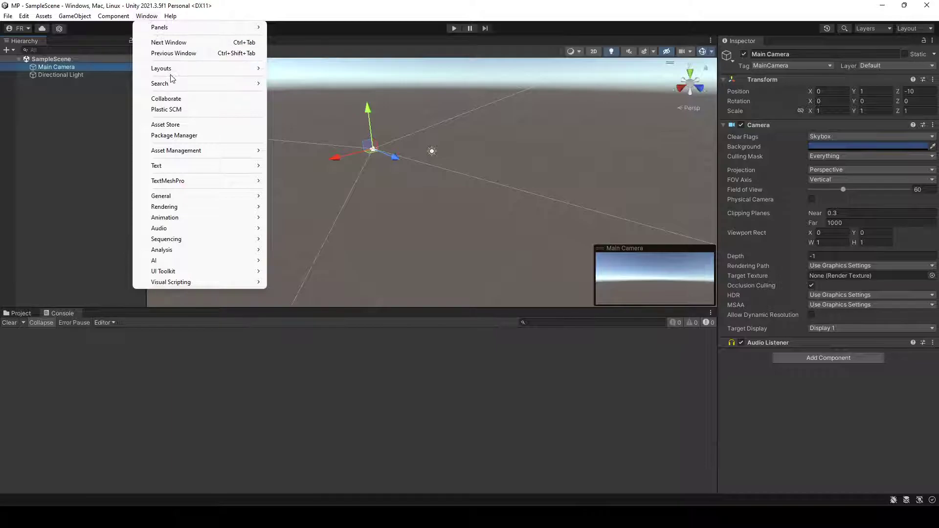
pyautogui.moveTo(175, 77)
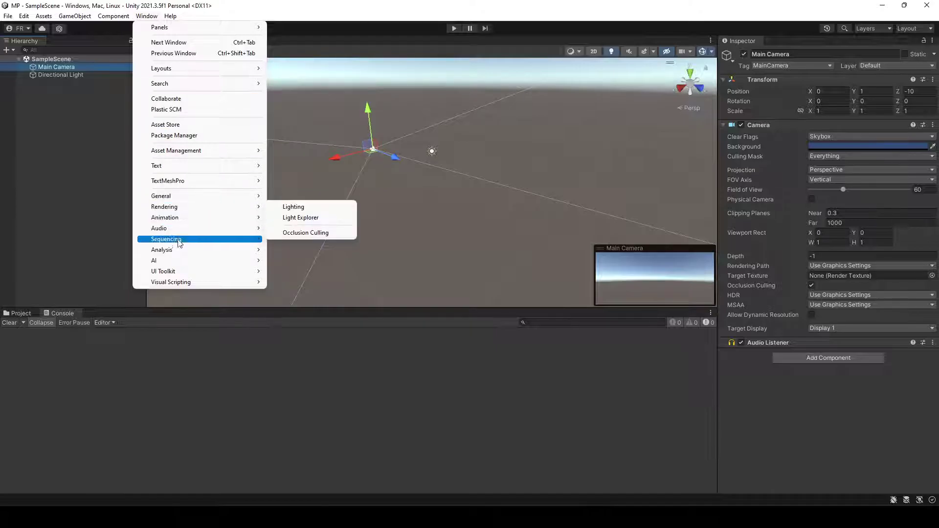
pyautogui.moveTo(172, 264)
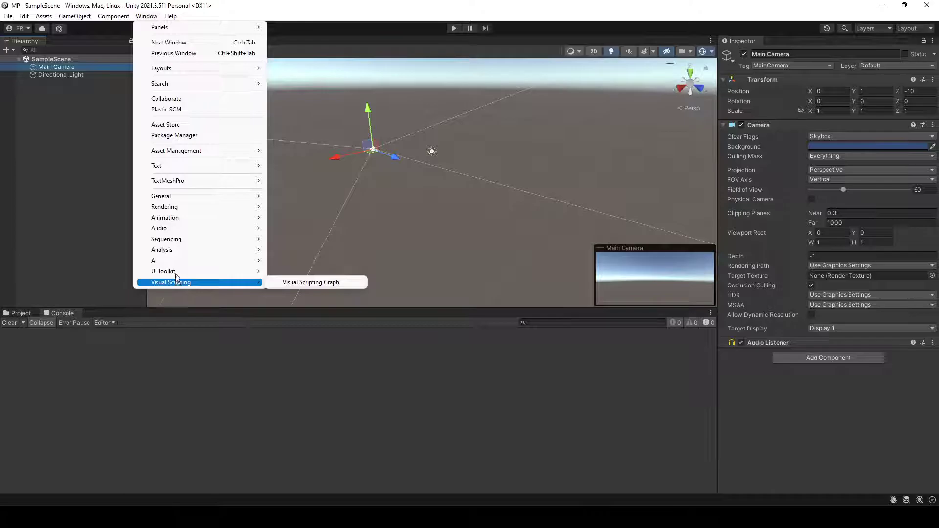
pyautogui.moveTo(180, 221)
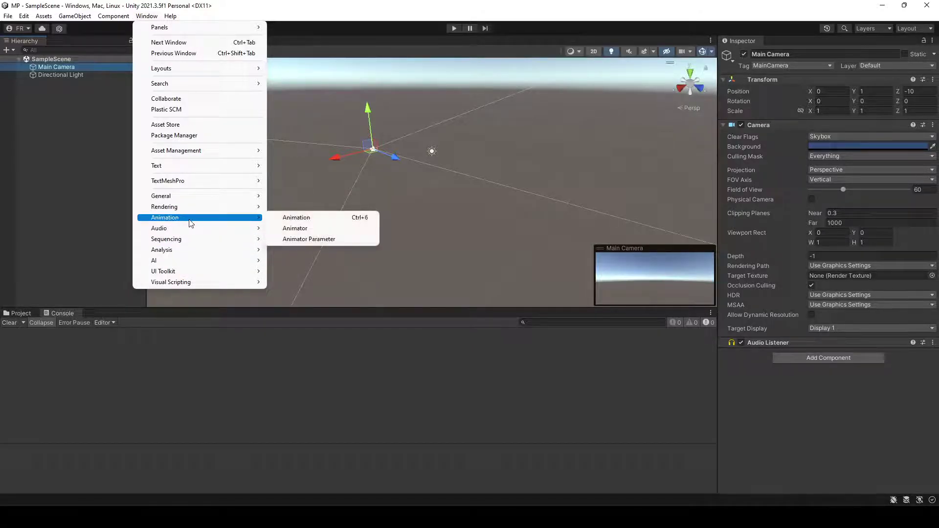
pyautogui.moveTo(171, 17)
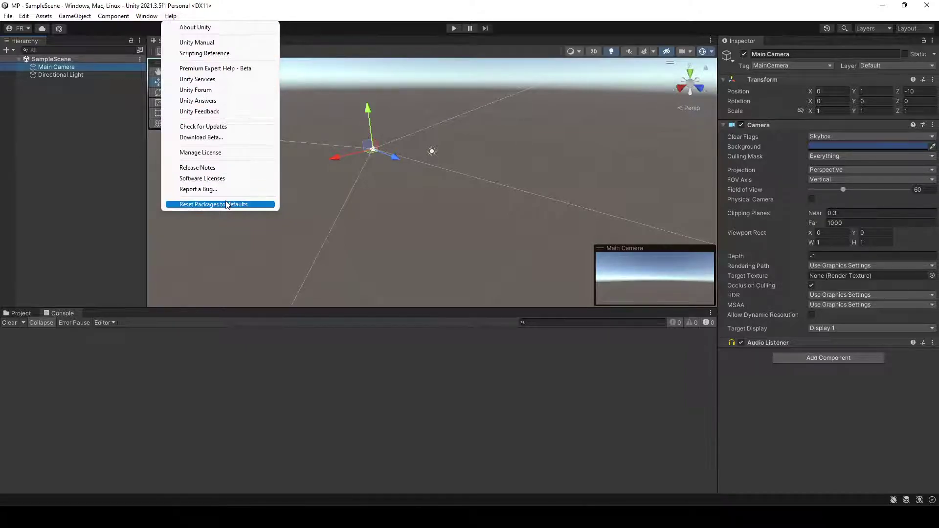
pyautogui.click(276, 390)
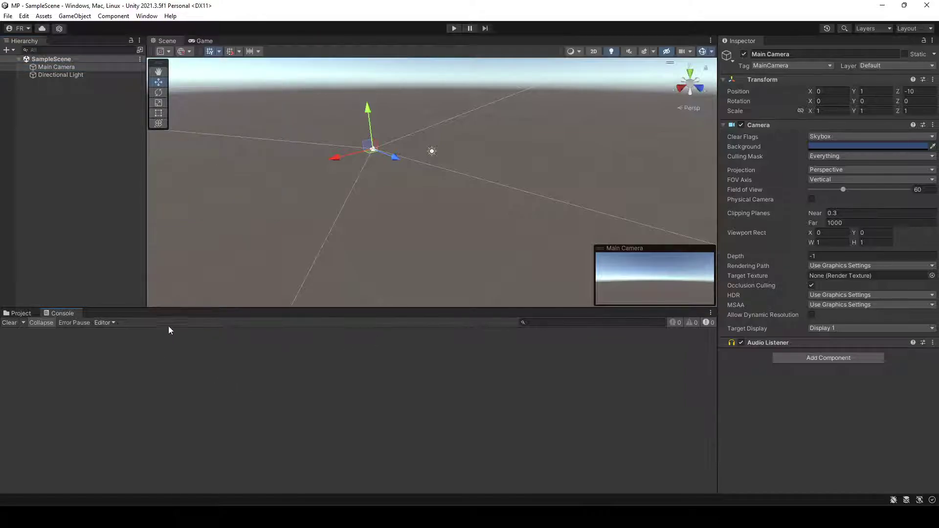
# - Show the project's assets, open the Scenes folder and select the SampleScene asset
pyautogui.click(22, 314)
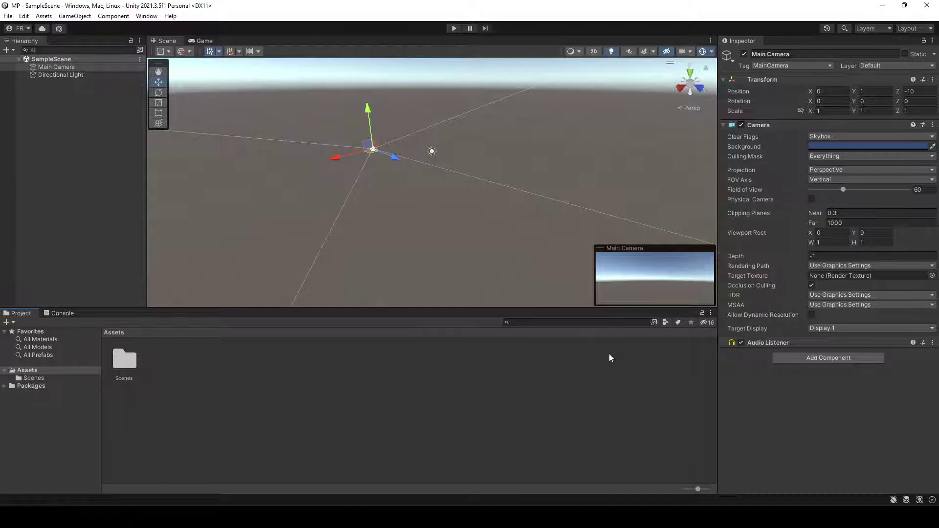
pyautogui.click(62, 194)
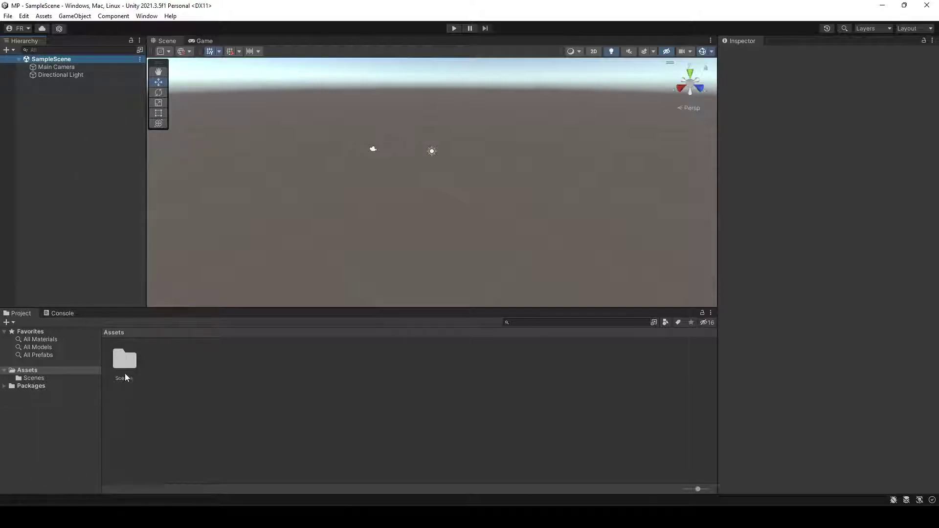
pyautogui.click(23, 371)
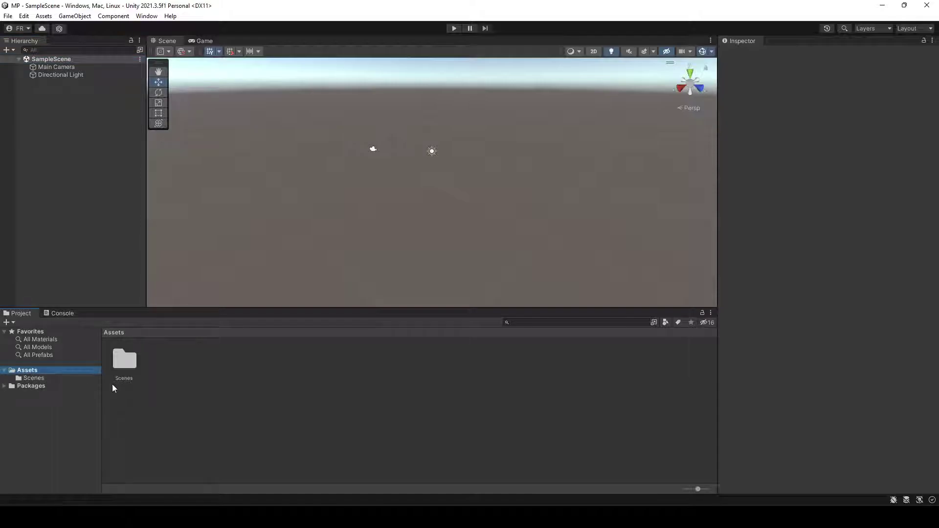
pyautogui.click(130, 361)
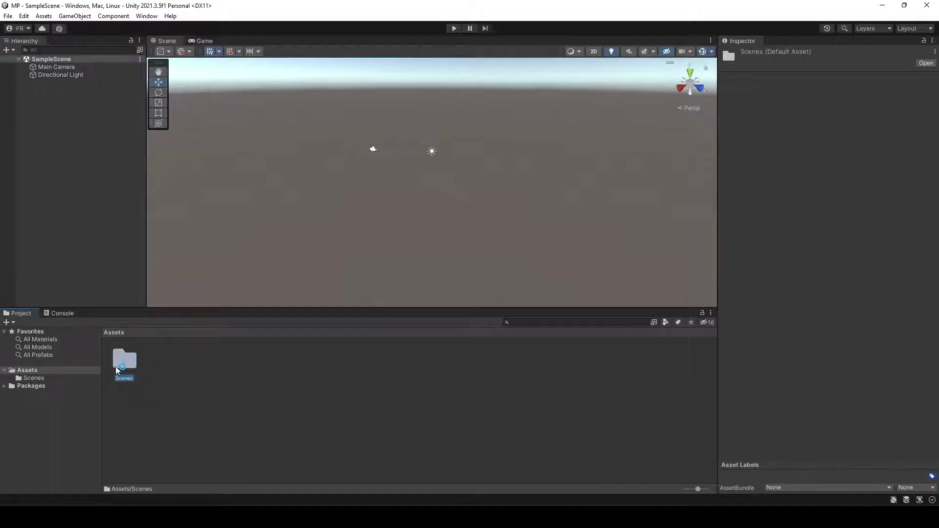
pyautogui.doubleClick(117, 360)
pyautogui.click(128, 361)
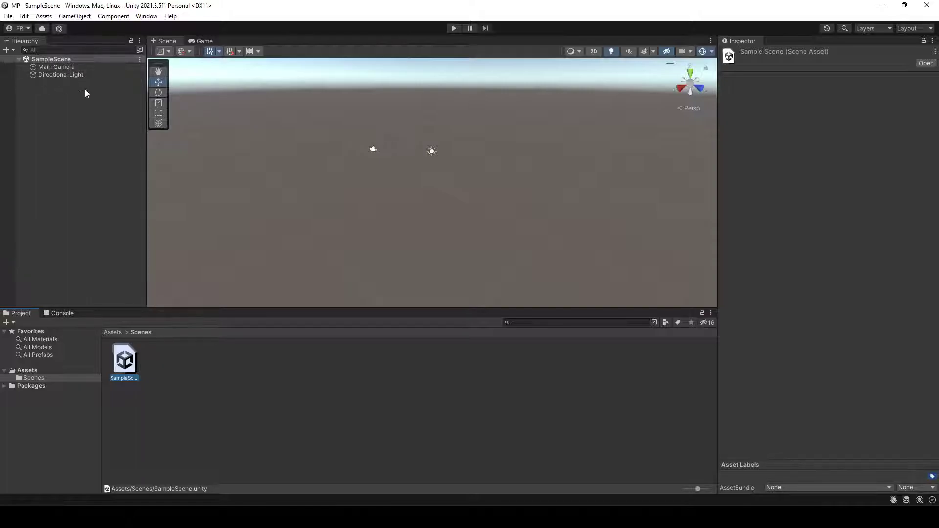
# - Rename the SampleScene asset as Scene 1 and reload the open scene
pyautogui.rightClick(121, 377)
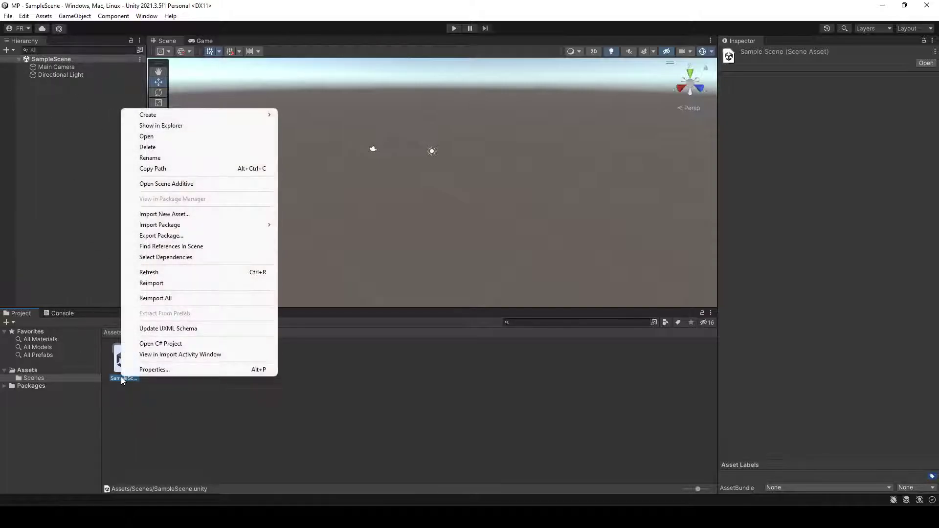
pyautogui.click(196, 158)
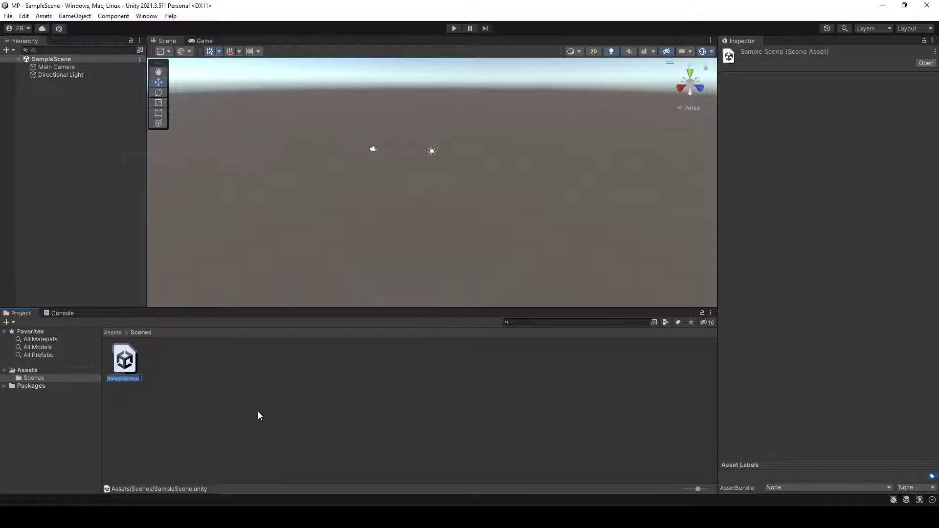
pyautogui.write('Scene 1')
pyautogui.press('Return')
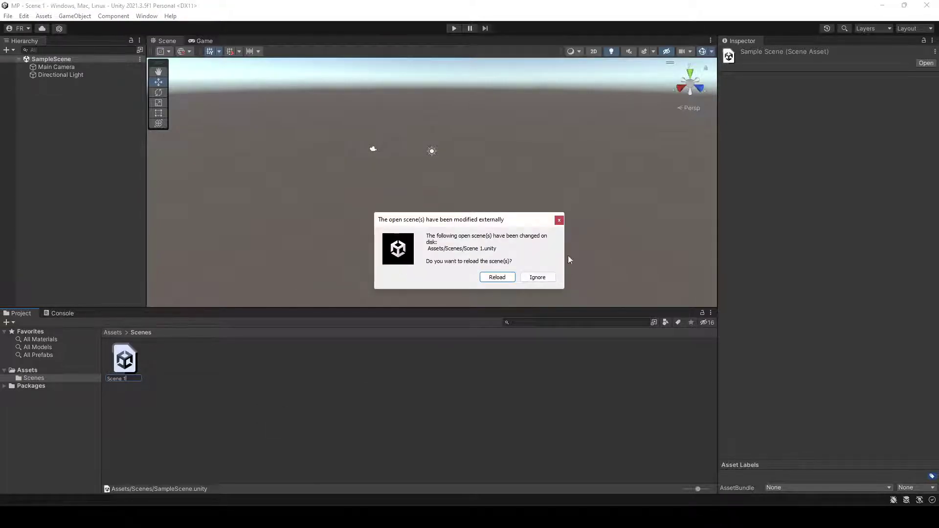
pyautogui.click(496, 277)
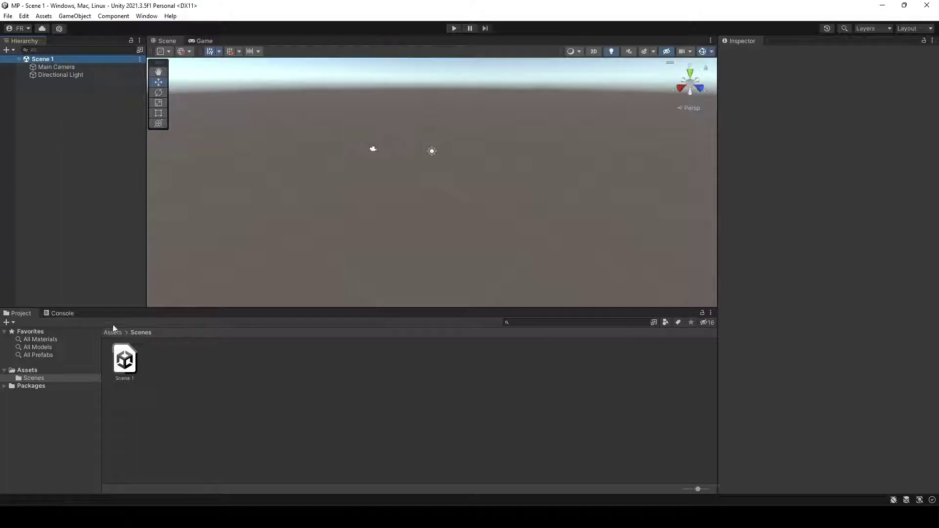
# - Examine the scene asset, the favorite searches for materials, models and prefabs, and the contents of the Assets and Scenes folders
pyautogui.click(124, 360)
pyautogui.click(45, 66)
pyautogui.click(233, 376)
pyautogui.click(24, 371)
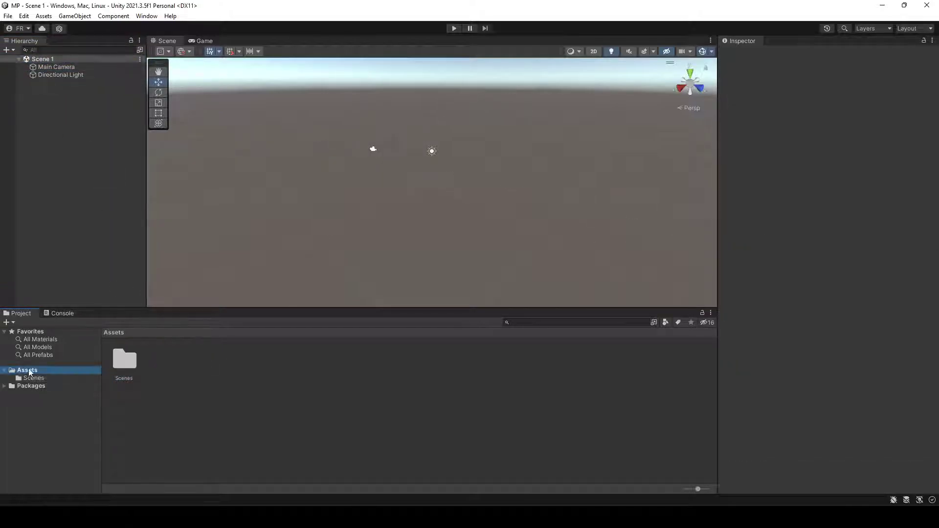
pyautogui.click(30, 330)
pyautogui.click(30, 340)
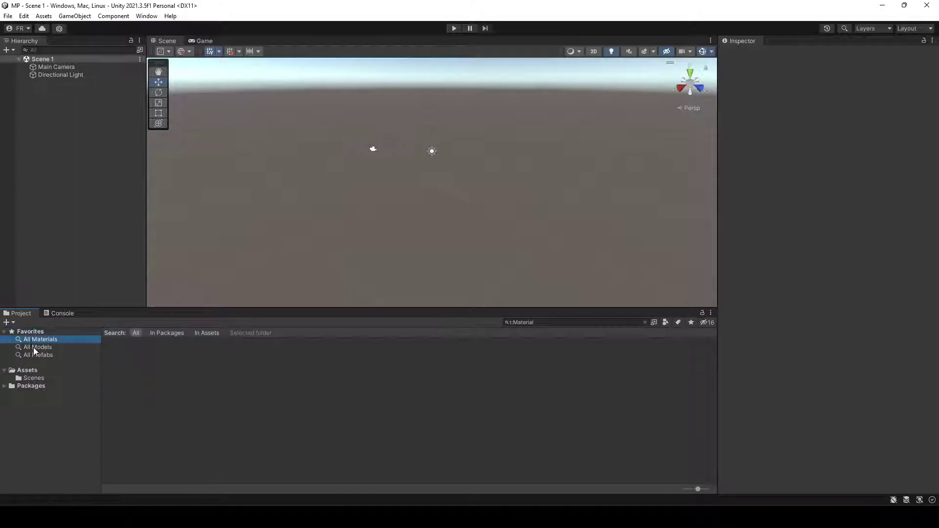
pyautogui.click(33, 348)
pyautogui.click(37, 355)
pyautogui.click(27, 371)
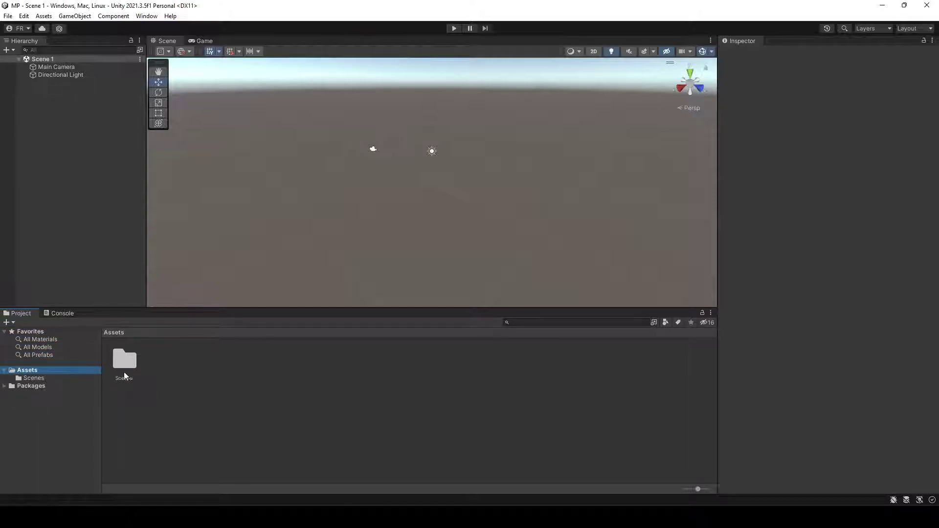
pyautogui.click(19, 379)
pyautogui.click(30, 371)
pyautogui.click(53, 377)
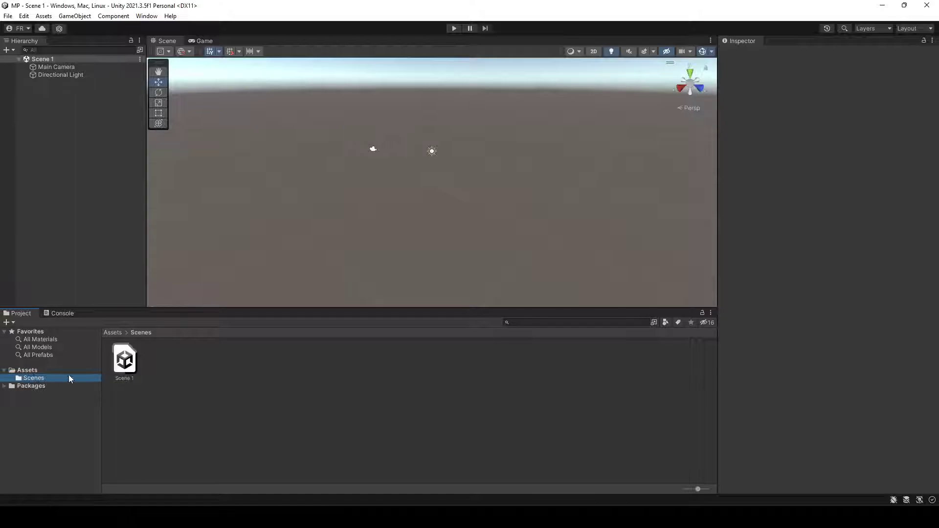
pyautogui.click(235, 386)
# - Create a folder named Scripts in the Assets folder
pyautogui.click(33, 370)
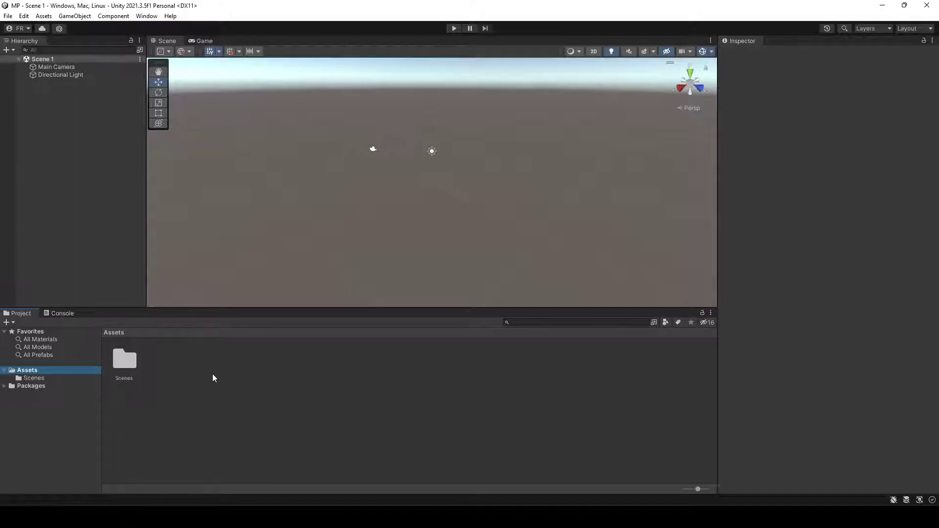
pyautogui.rightClick(288, 368)
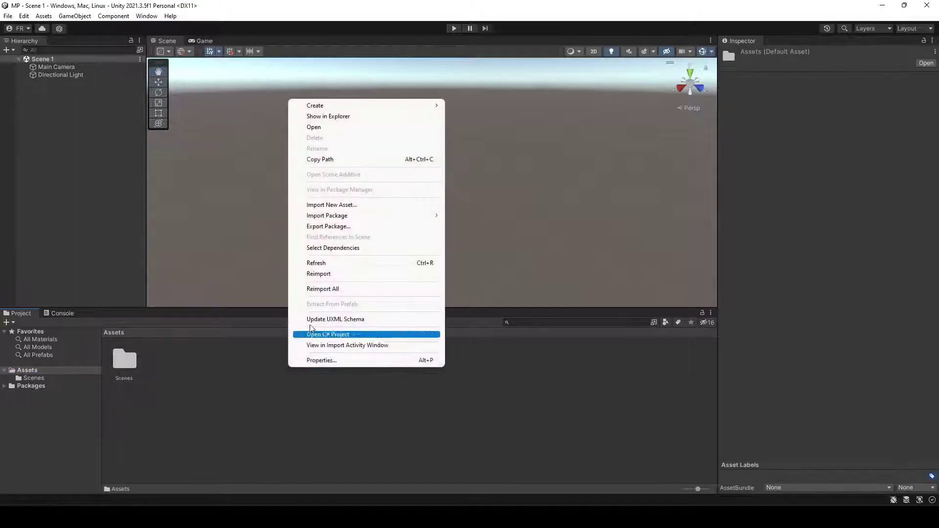
pyautogui.moveTo(411, 118)
pyautogui.click(469, 64)
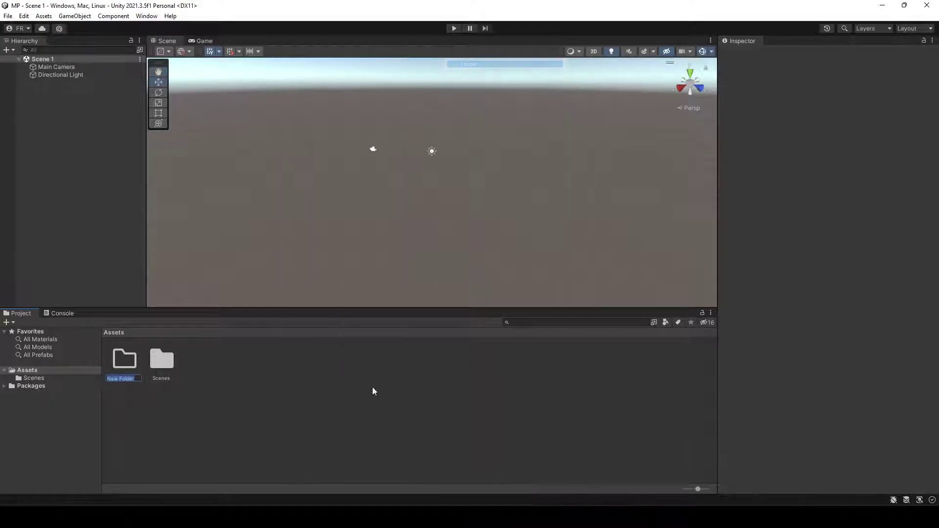
pyautogui.write('Scripts')
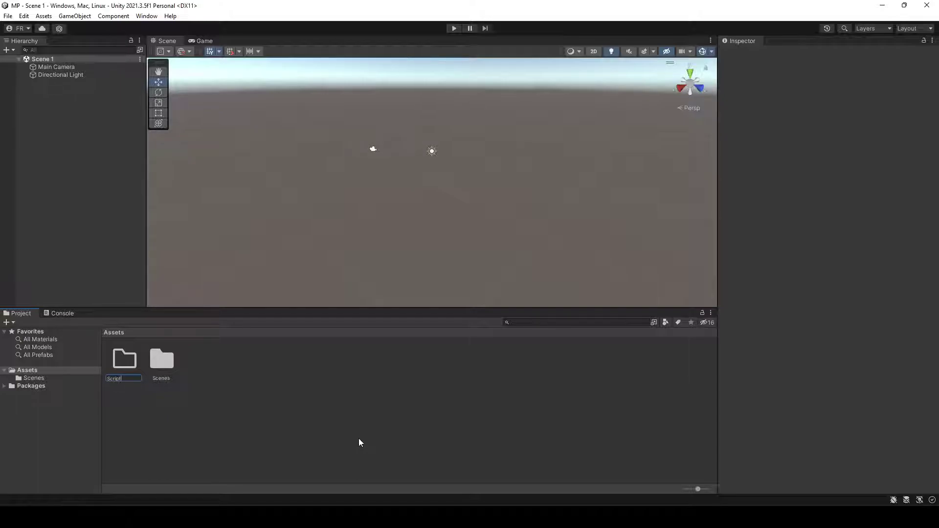
pyautogui.press('Return')
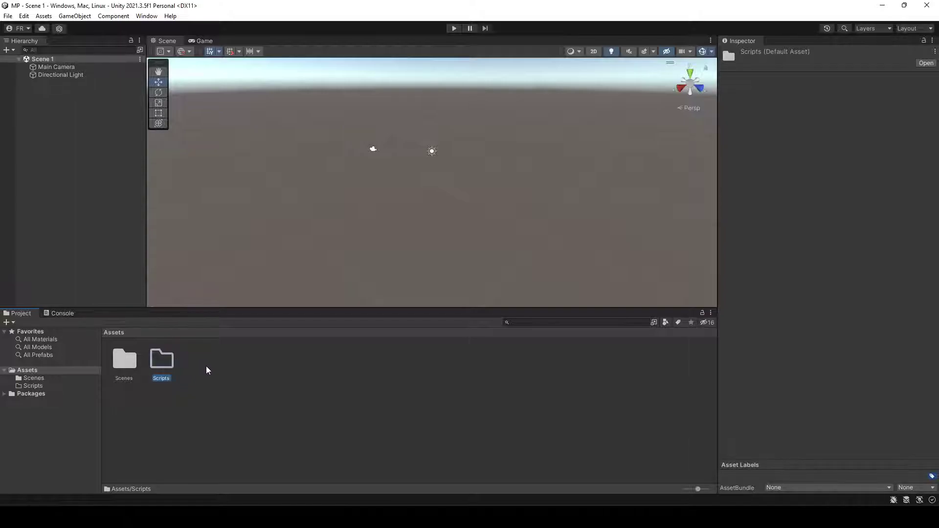
pyautogui.click(188, 393)
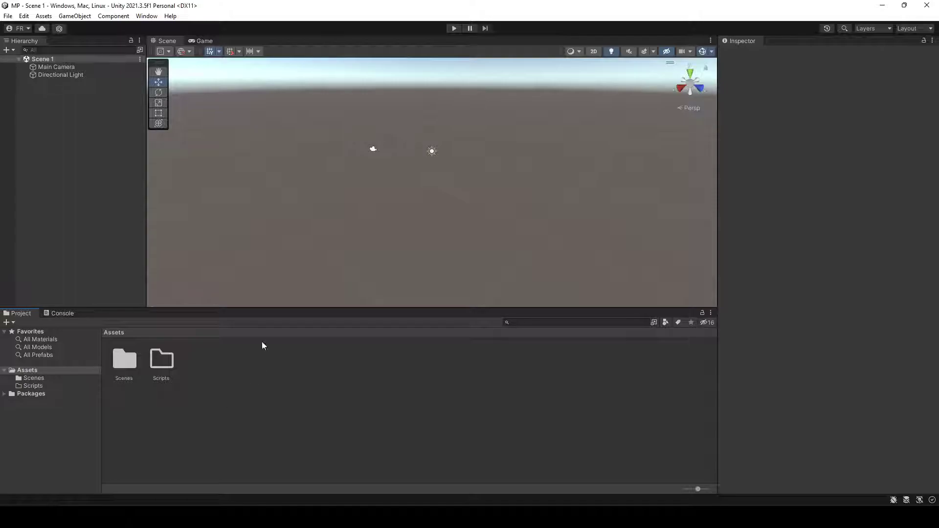
# - Create a folder named Materilas in the Assets folder
pyautogui.rightClick(249, 385)
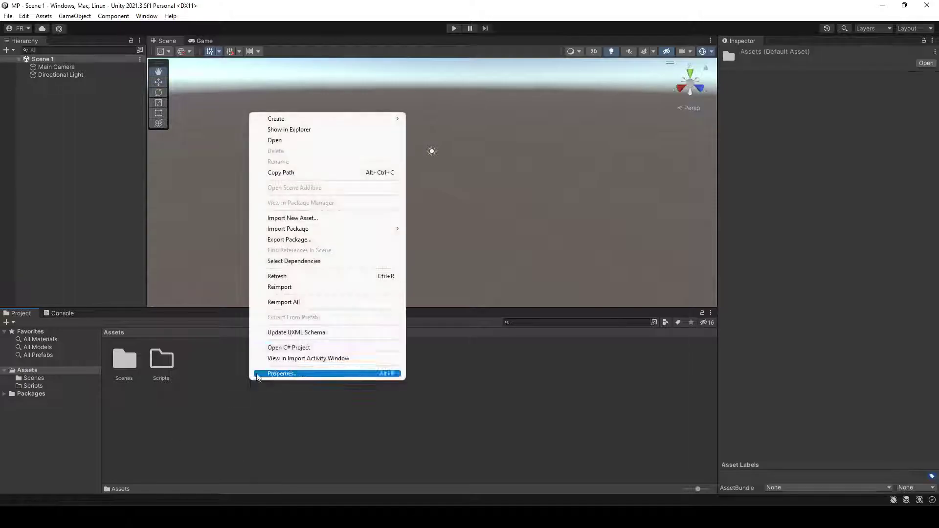
pyautogui.moveTo(323, 119)
pyautogui.click(473, 65)
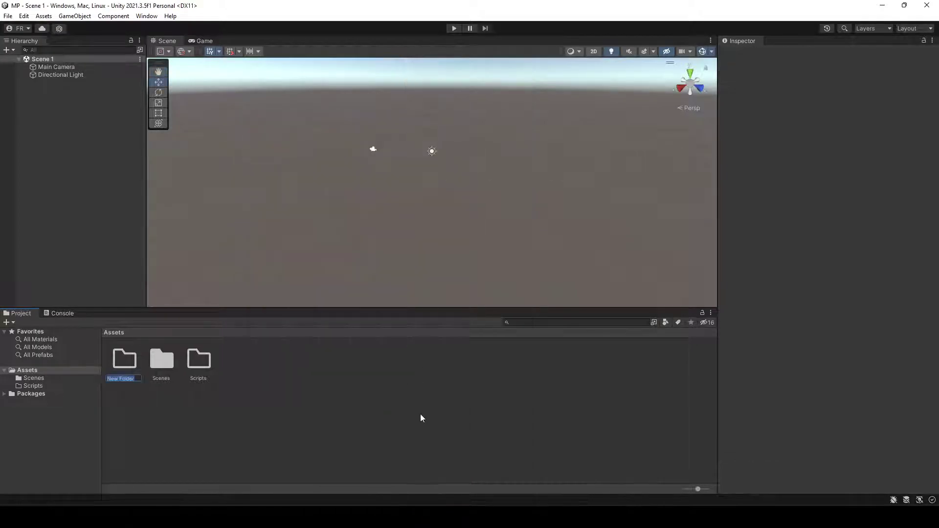
pyautogui.write('Ma')
pyautogui.press('Return')
pyautogui.click(337, 408)
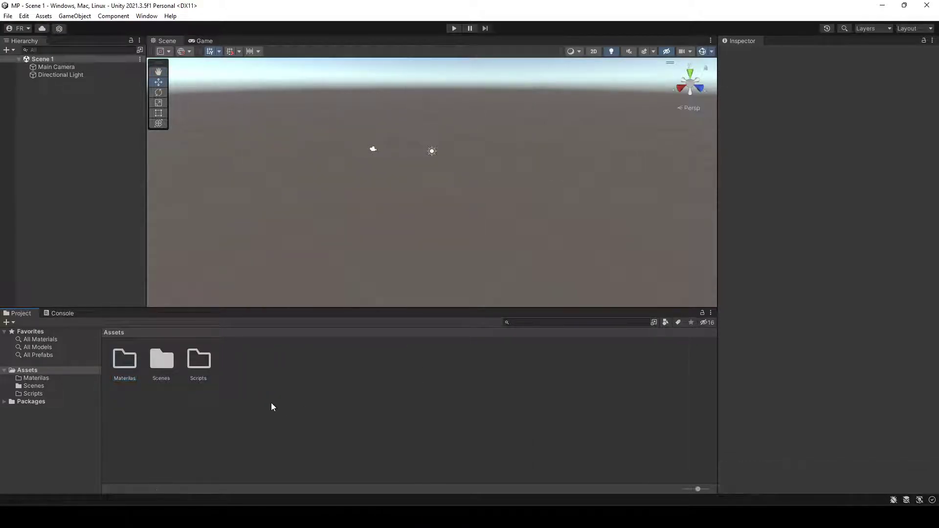
# - Create a folder named Prefabs in the Assets folder
pyautogui.rightClick(271, 403)
pyautogui.click(219, 434)
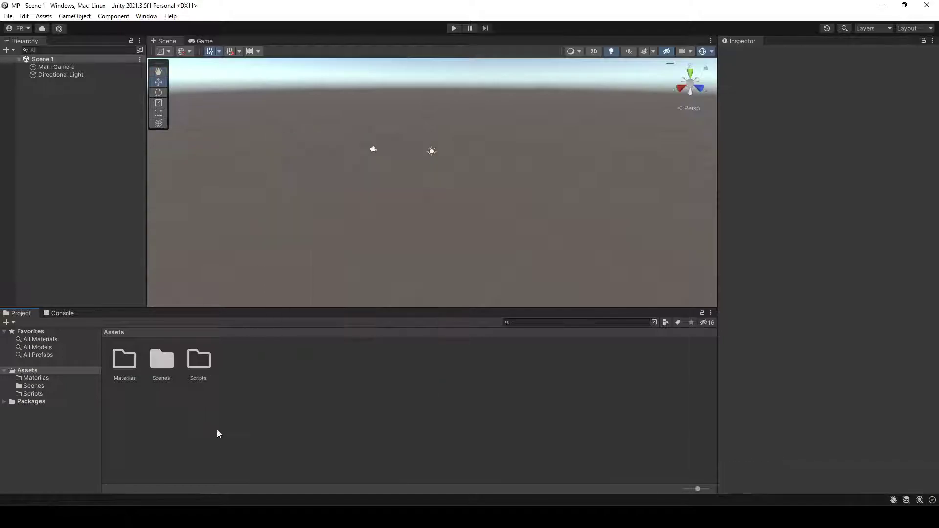
pyautogui.rightClick(262, 371)
pyautogui.moveTo(338, 108)
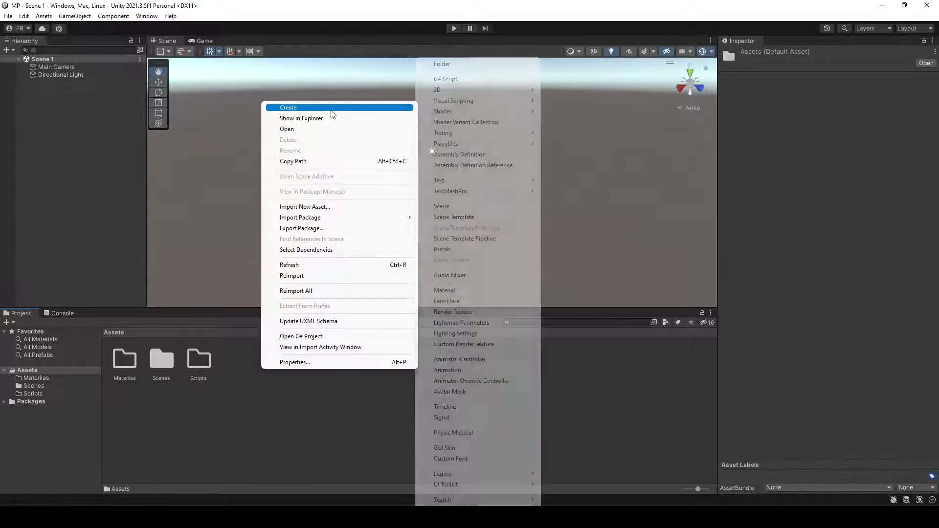
pyautogui.click(488, 64)
pyautogui.write('Prefabs')
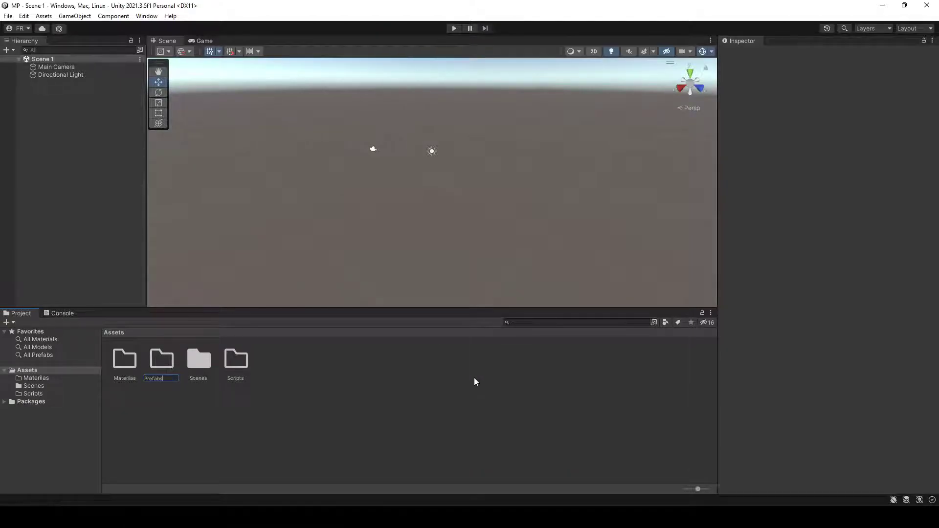
pyautogui.press('Return')
# - Examine the contents of the Scripts and Scenes folders and return to the Assets folder
pyautogui.click(128, 364)
pyautogui.click(156, 361)
pyautogui.click(236, 361)
pyautogui.click(221, 419)
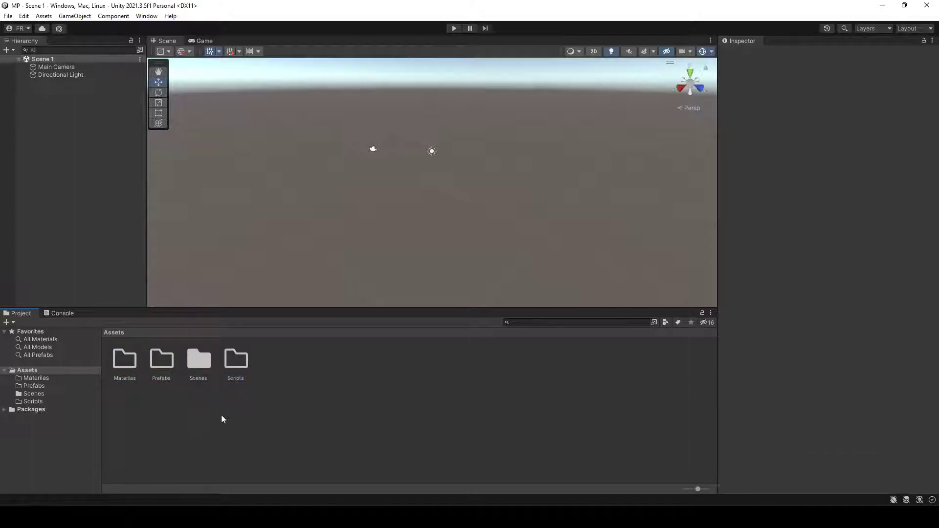
pyautogui.doubleClick(236, 362)
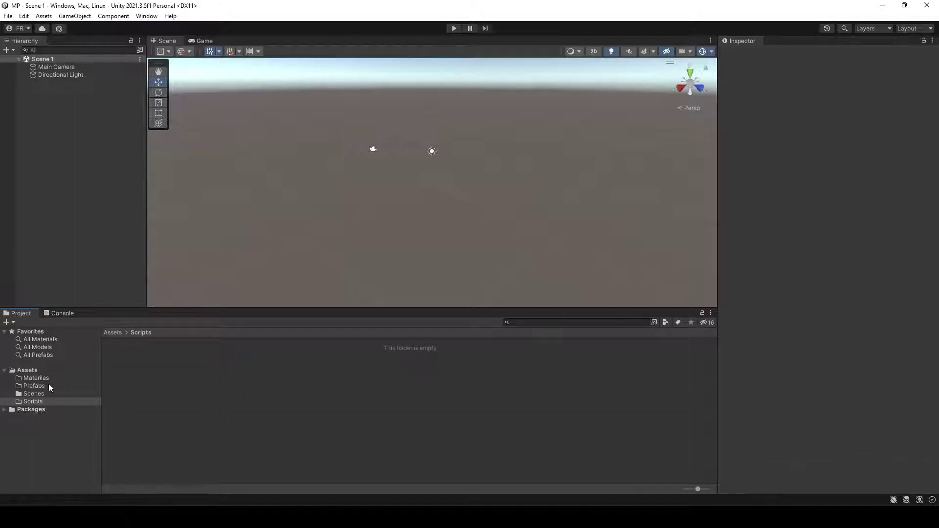
pyautogui.click(25, 370)
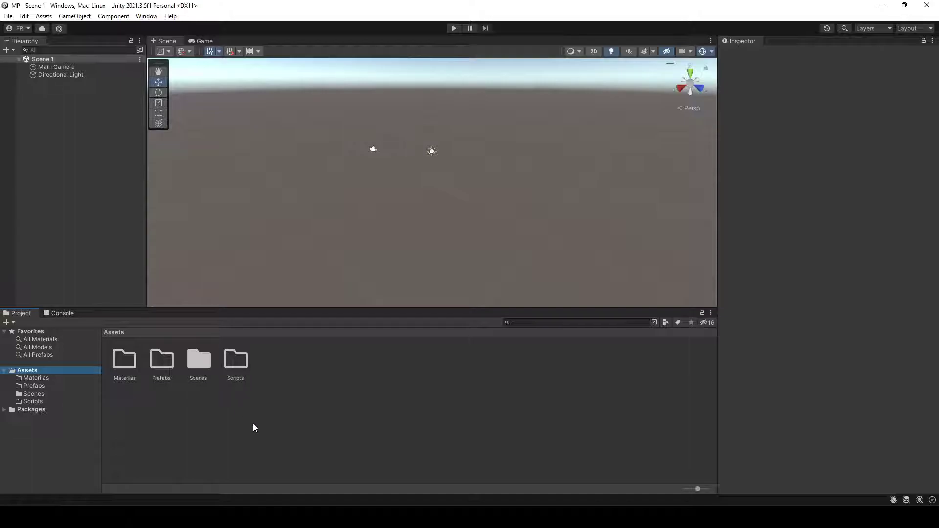
pyautogui.doubleClick(195, 365)
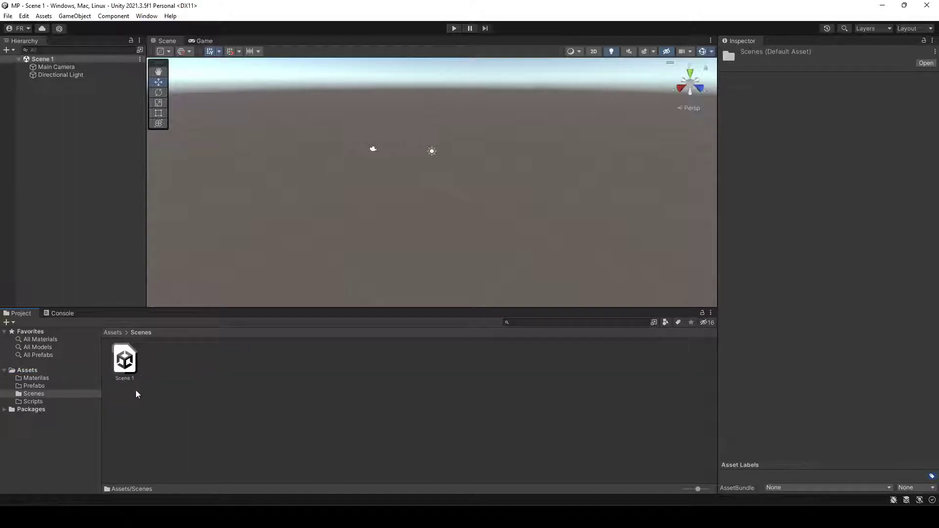
pyautogui.click(22, 371)
pyautogui.click(203, 421)
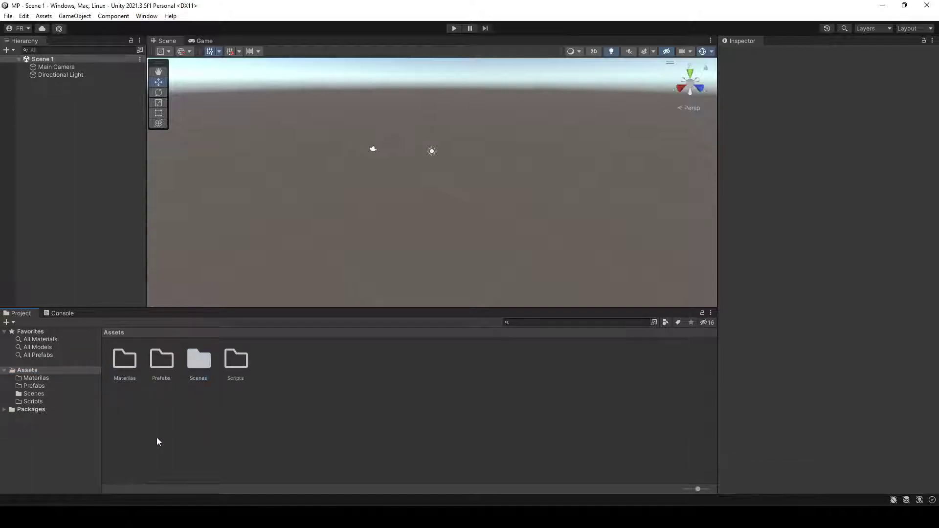
# - Review the four asset folders for materials, prefabs, scenes and scripts one by one
pyautogui.click(133, 364)
pyautogui.click(166, 361)
pyautogui.click(198, 362)
pyautogui.click(230, 365)
pyautogui.click(163, 362)
pyautogui.click(126, 362)
pyautogui.click(169, 363)
pyautogui.click(198, 361)
pyautogui.click(236, 361)
pyautogui.click(212, 451)
# - Expand the project's Packages folder and examine several packages, including Editor Coroutines, Test Framework, Unity UI and Visual Studio Editor
pyautogui.click(5, 411)
pyautogui.click(5, 413)
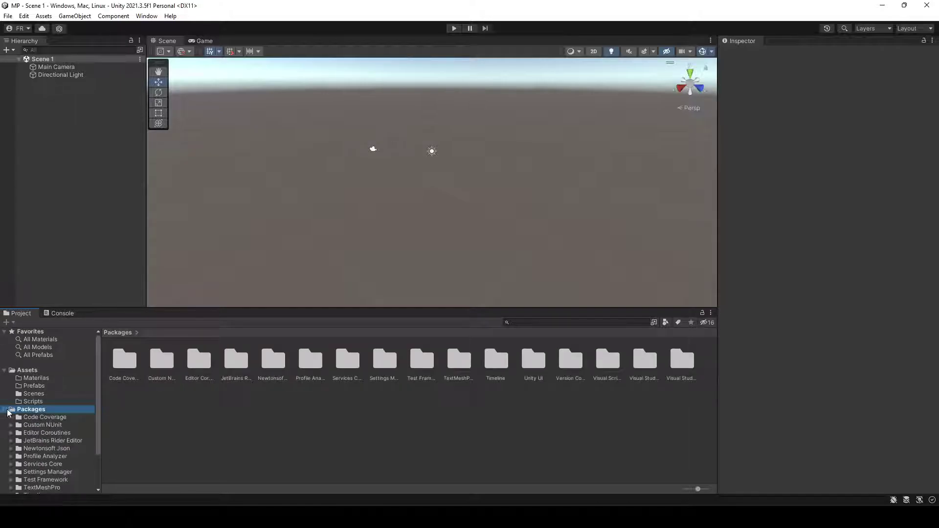
pyautogui.scroll(-2, 45, 429)
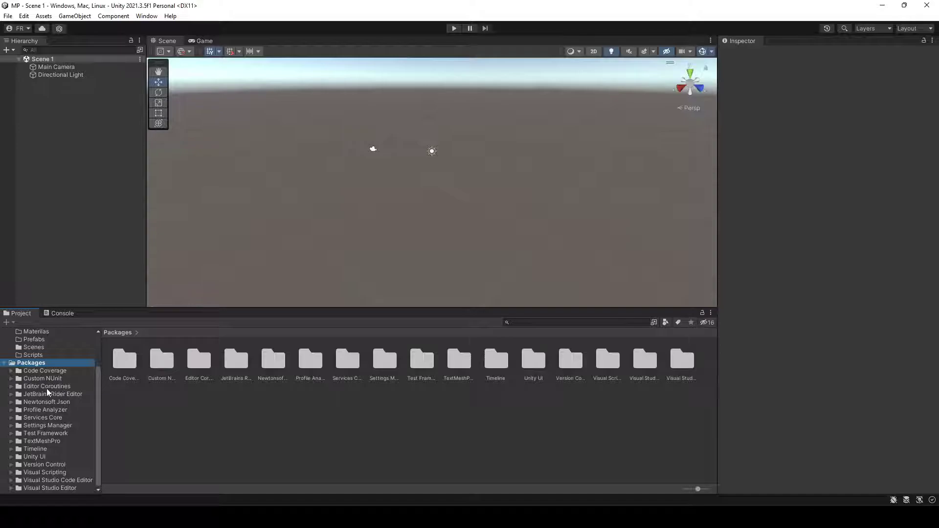
pyautogui.click(46, 387)
pyautogui.click(46, 431)
pyautogui.click(46, 457)
pyautogui.click(45, 486)
pyautogui.scroll(2, 37, 456)
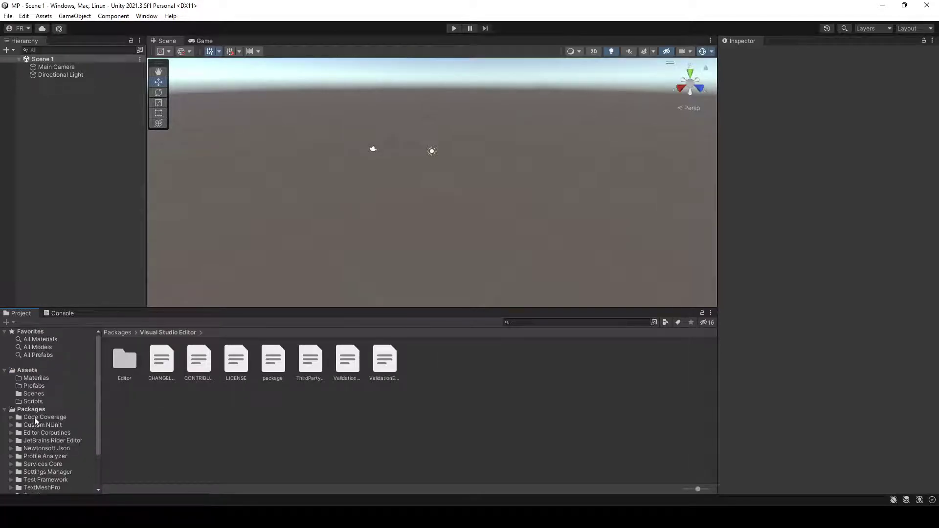
# - Return to the package overview and examine the contents of further packages, from Code Coverage and Custom NUnit to Profile Analyzer and Unity UI
pyautogui.click(31, 410)
pyautogui.scroll(-2, 39, 442)
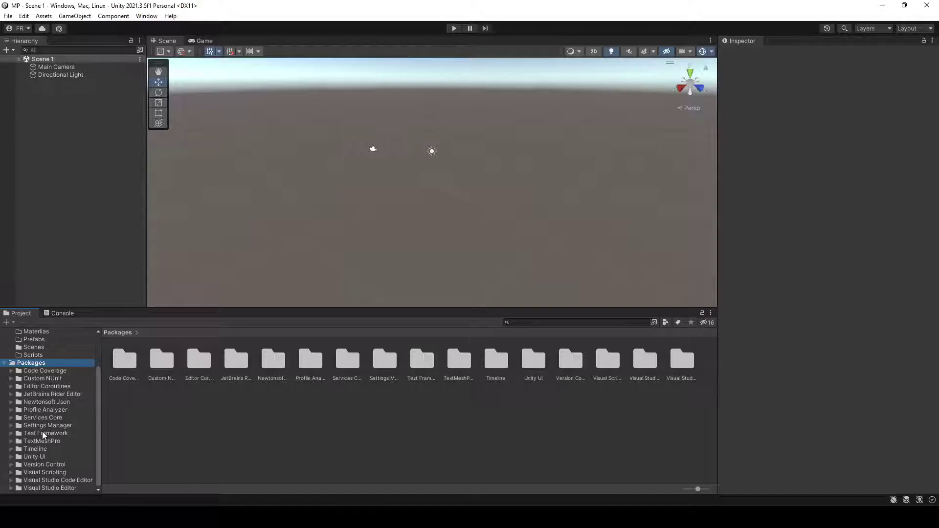
pyautogui.click(35, 371)
pyautogui.click(37, 379)
pyautogui.click(36, 386)
pyautogui.click(39, 394)
pyautogui.click(42, 410)
pyautogui.click(46, 456)
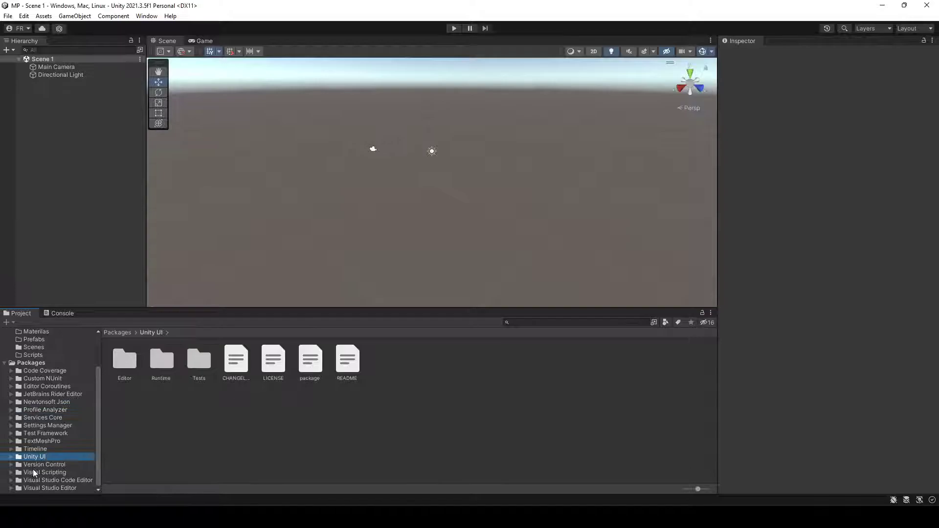
# - Examine the Visual Scripting package's contents, collapse the Packages folder and return to the Assets folder
pyautogui.click(34, 470)
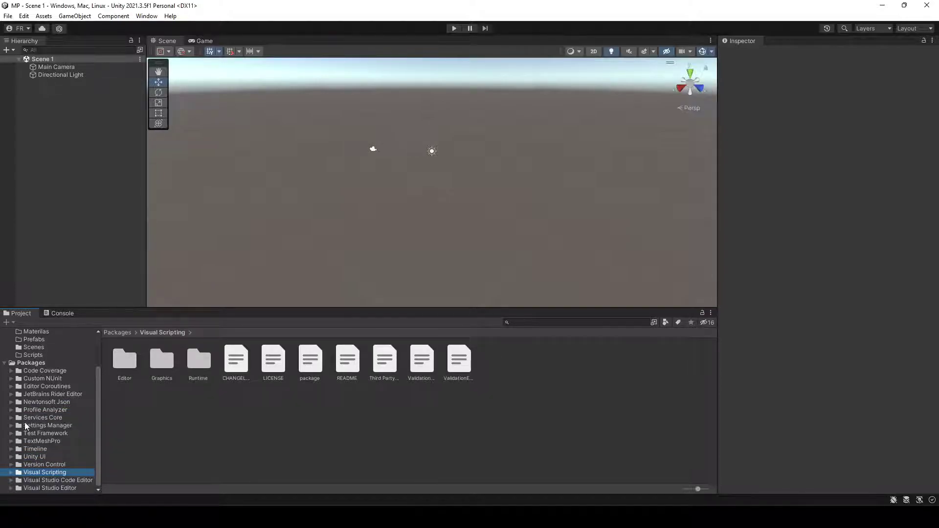
pyautogui.scroll(3, 54, 421)
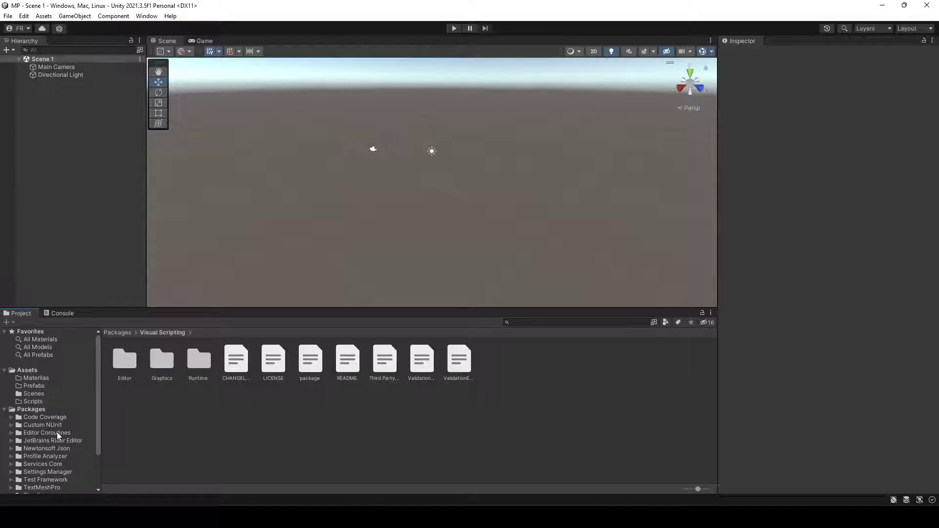
pyautogui.click(5, 410)
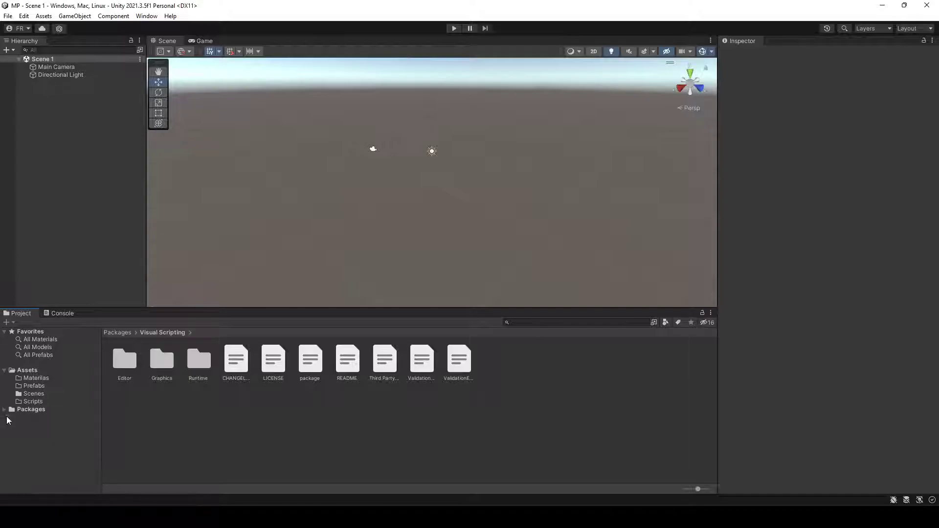
pyautogui.click(34, 369)
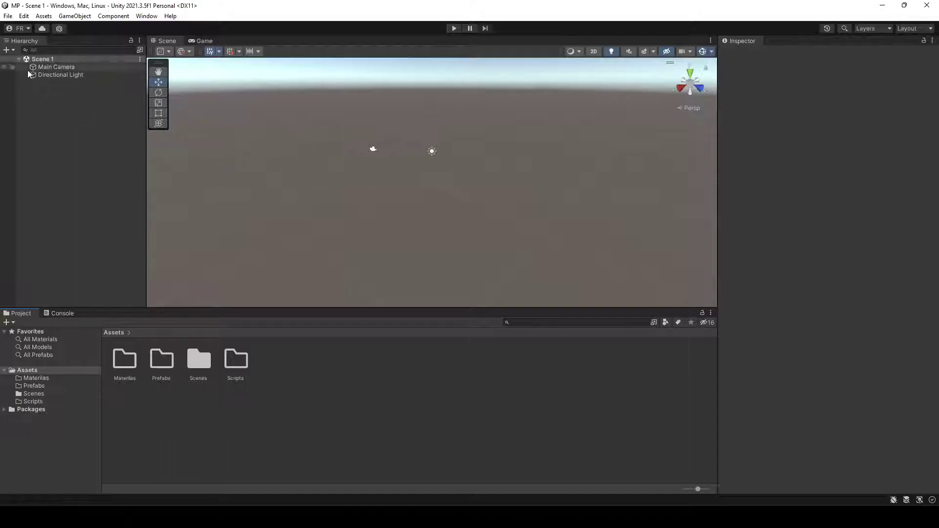
# - Select Scene 1 in the Hierarchy and collapse and re-expand its list of objects
pyautogui.click(37, 58)
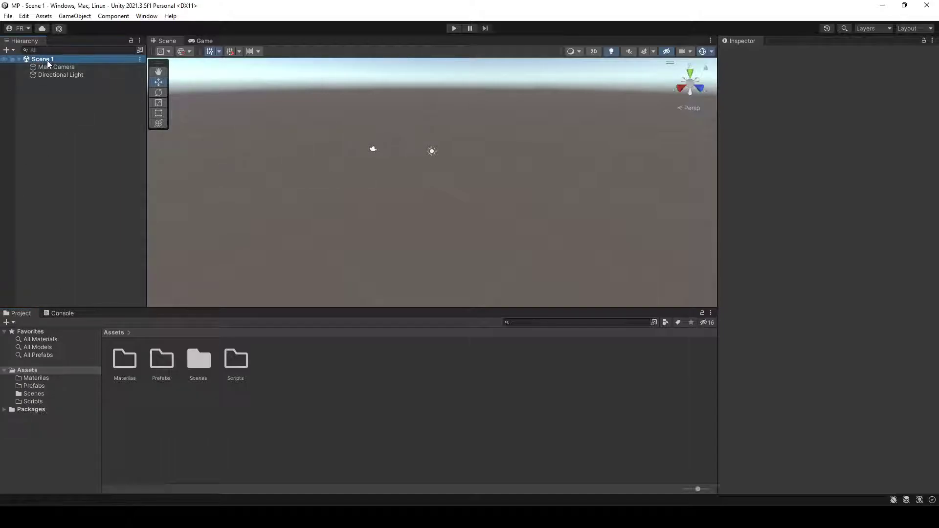
pyautogui.click(20, 59)
pyautogui.click(18, 59)
pyautogui.click(19, 60)
pyautogui.click(19, 60)
# - Compare the scene's Main Camera and Directional Light, and frame the Main Camera in the Scene view to examine its preview
pyautogui.click(61, 68)
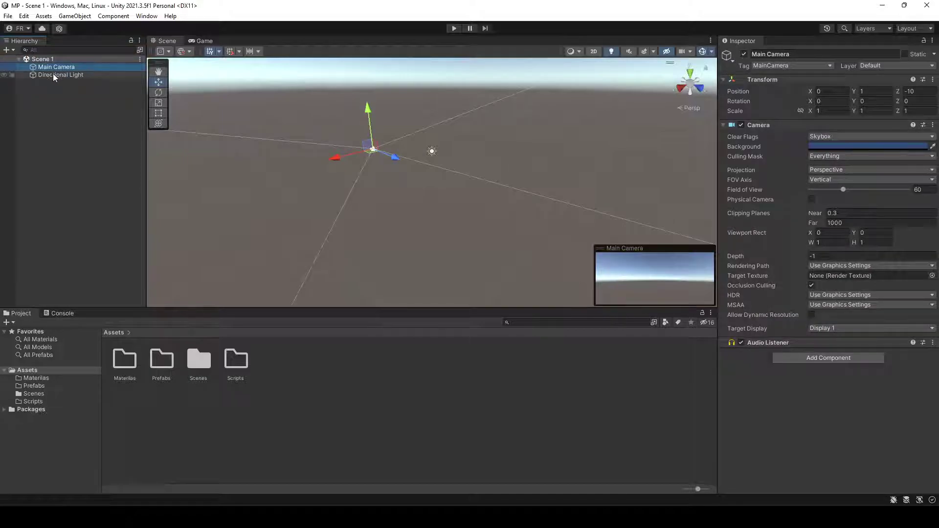
pyautogui.click(53, 73)
pyautogui.click(58, 67)
pyautogui.click(59, 76)
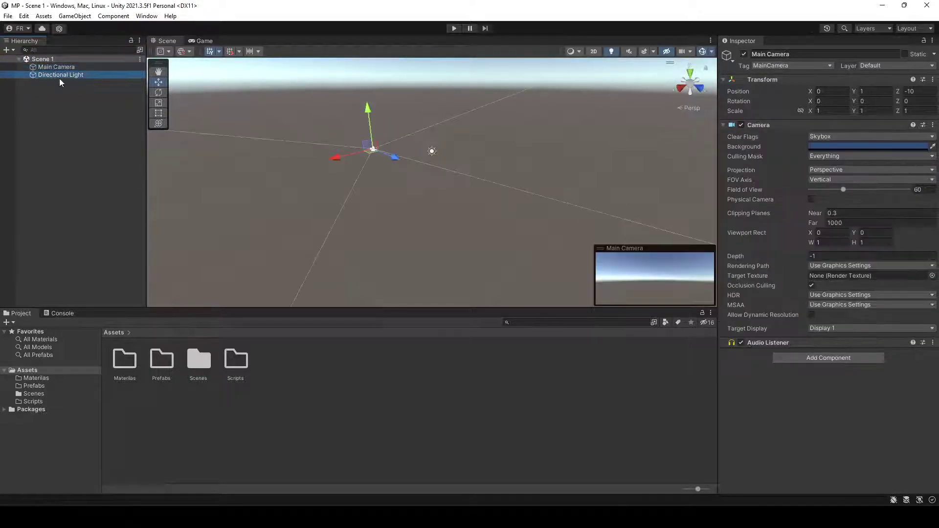
pyautogui.click(57, 68)
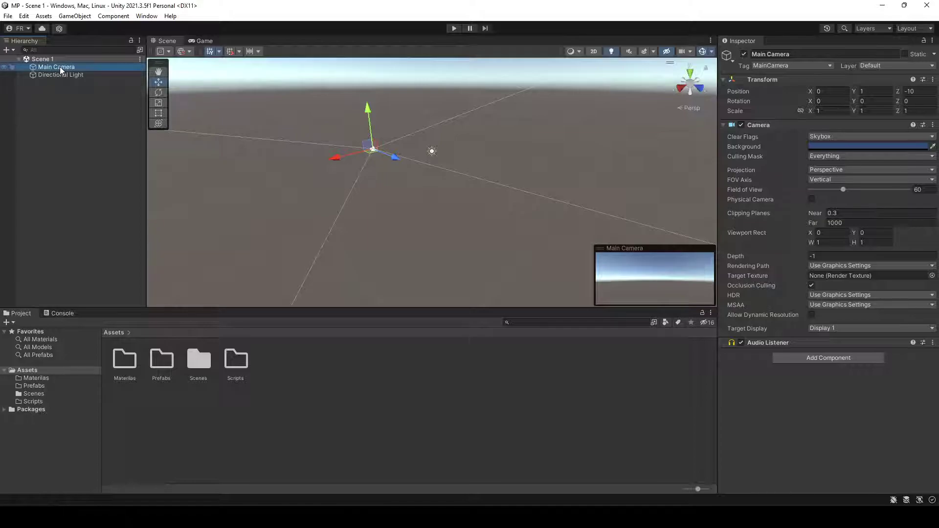
pyautogui.doubleClick(60, 66)
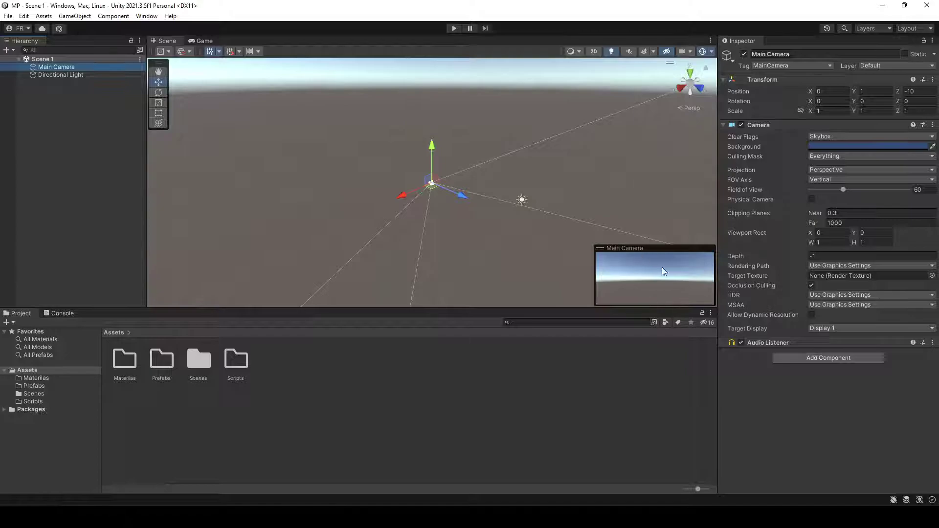
pyautogui.click(75, 66)
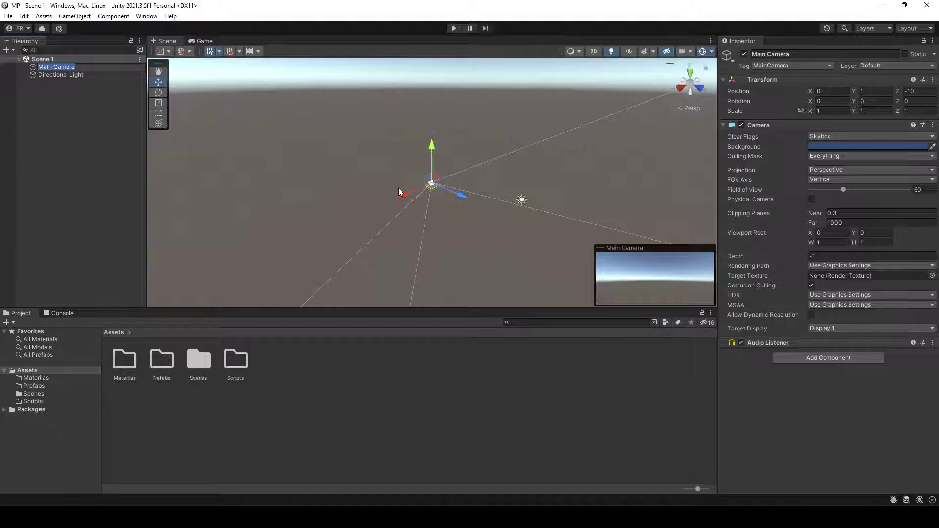
# - Examine the Directional Light's properties and its gizmo in the scene, and clear the selection
pyautogui.click(59, 75)
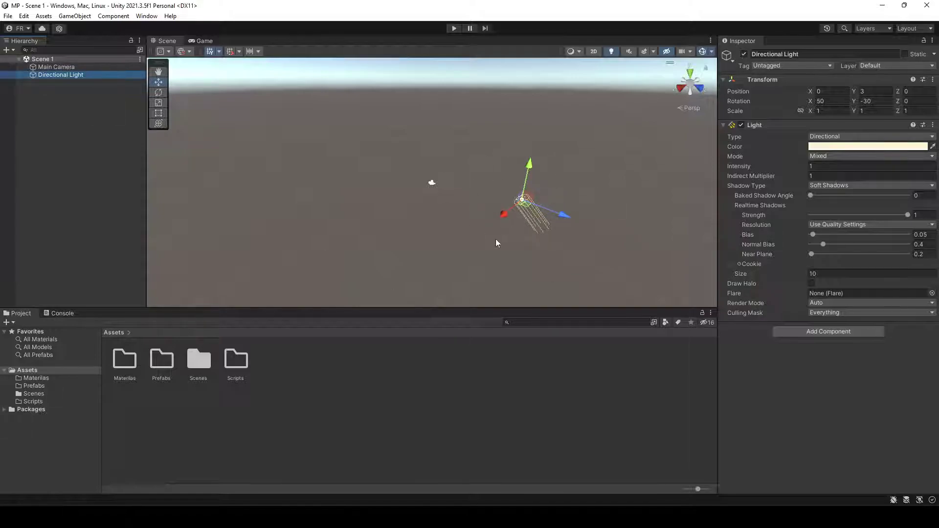
pyautogui.moveTo(553, 223)
pyautogui.mouseDown(button='middle')
pyautogui.moveTo(574, 224)
pyautogui.moveTo(579, 237)
pyautogui.moveTo(539, 219)
pyautogui.mouseUp(button='middle')
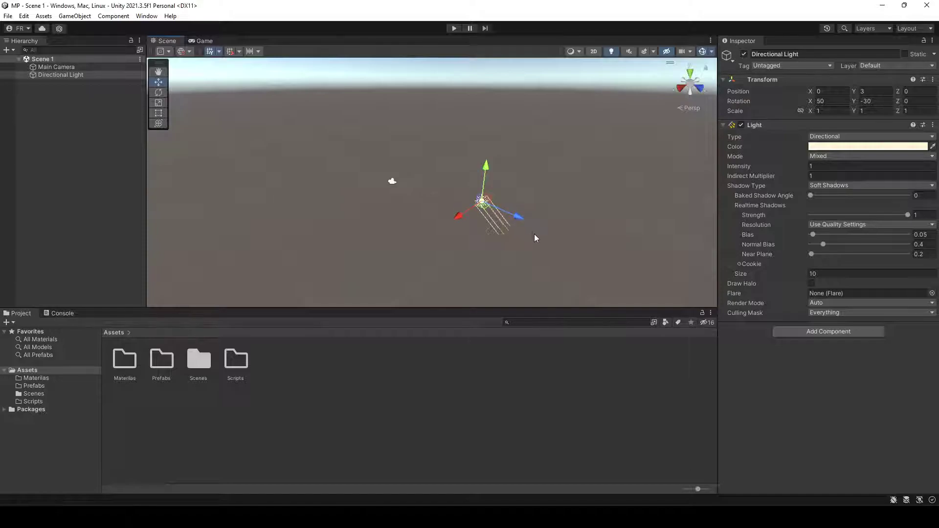
pyautogui.scroll(-2, 535, 236)
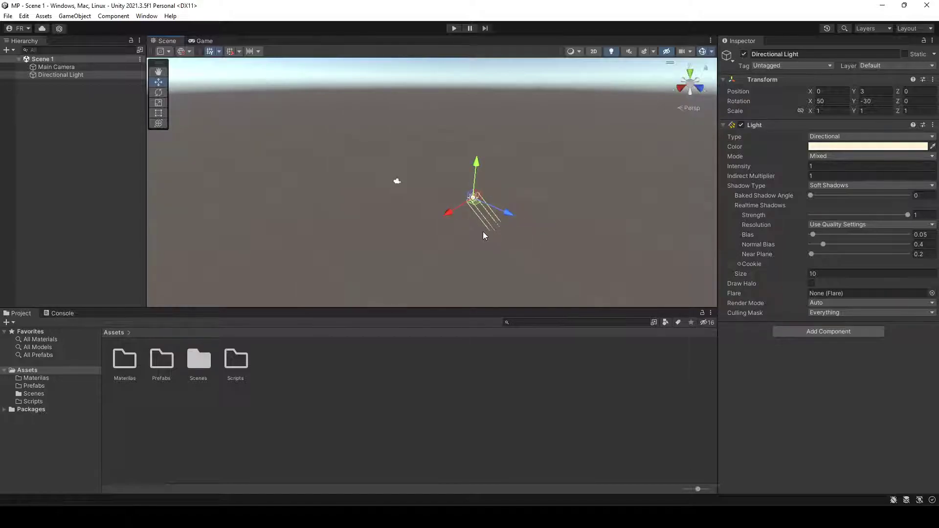
pyautogui.click(65, 131)
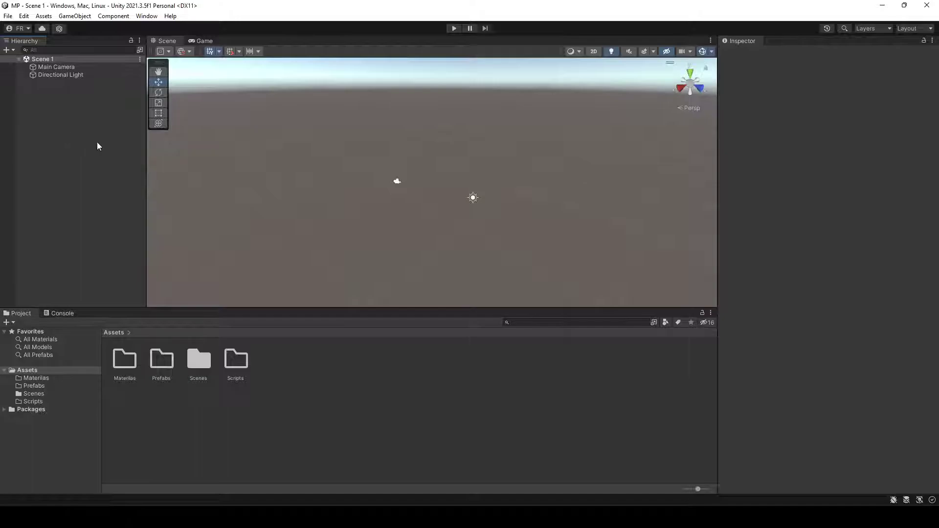
# - Inspect the Main Camera's name and switch the object inactive and back to active
pyautogui.click(48, 66)
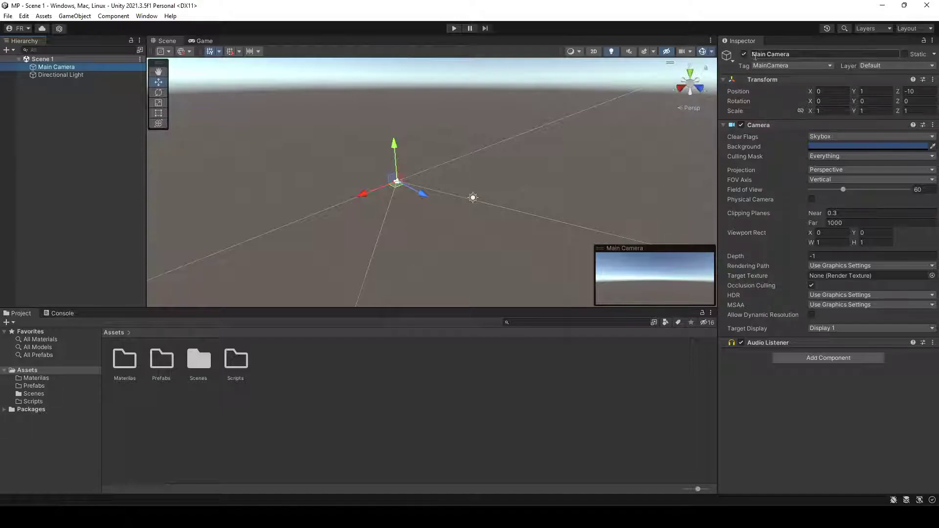
pyautogui.click(793, 55)
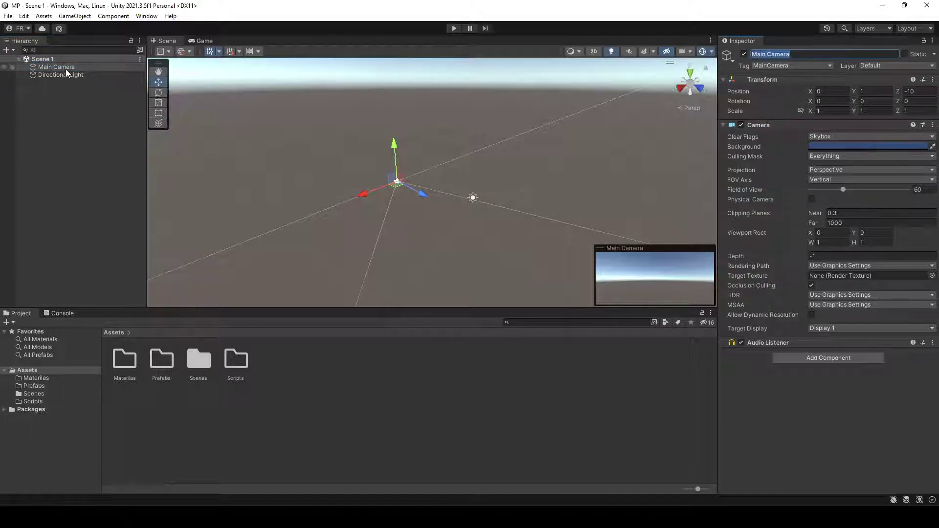
pyautogui.click(744, 54)
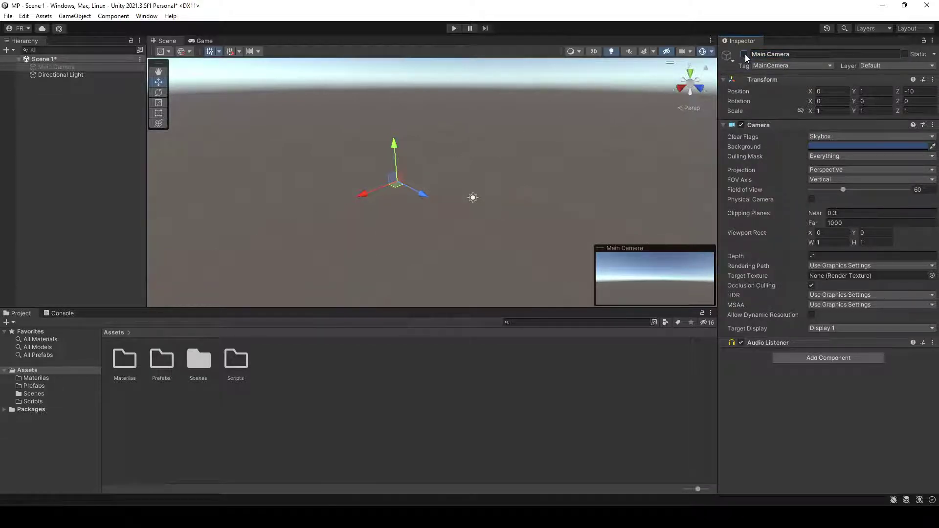
pyautogui.click(744, 54)
# - Switch the Directional Light inactive and back to active
pyautogui.click(75, 76)
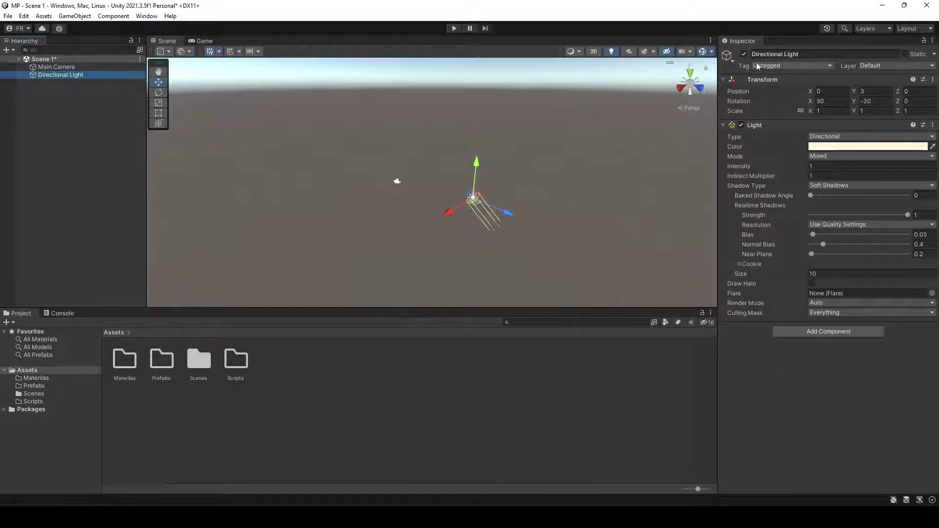
pyautogui.click(744, 54)
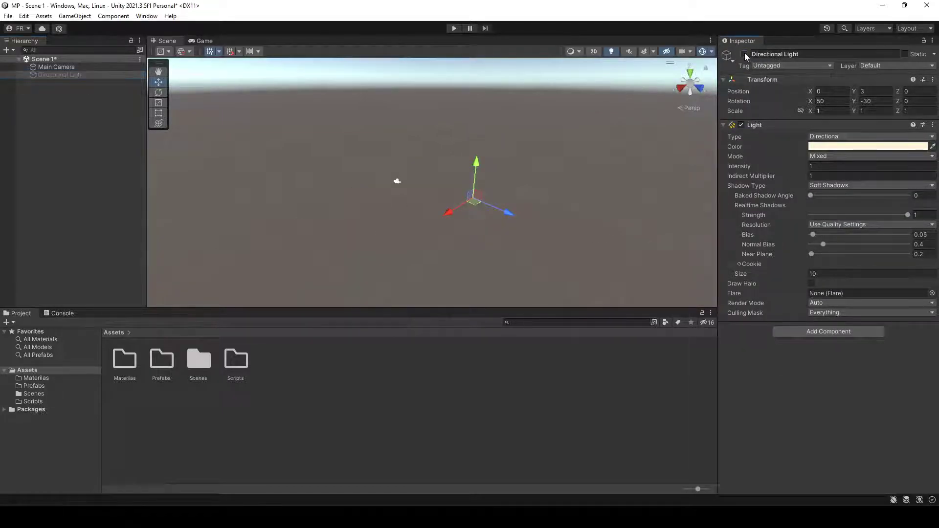
pyautogui.click(745, 53)
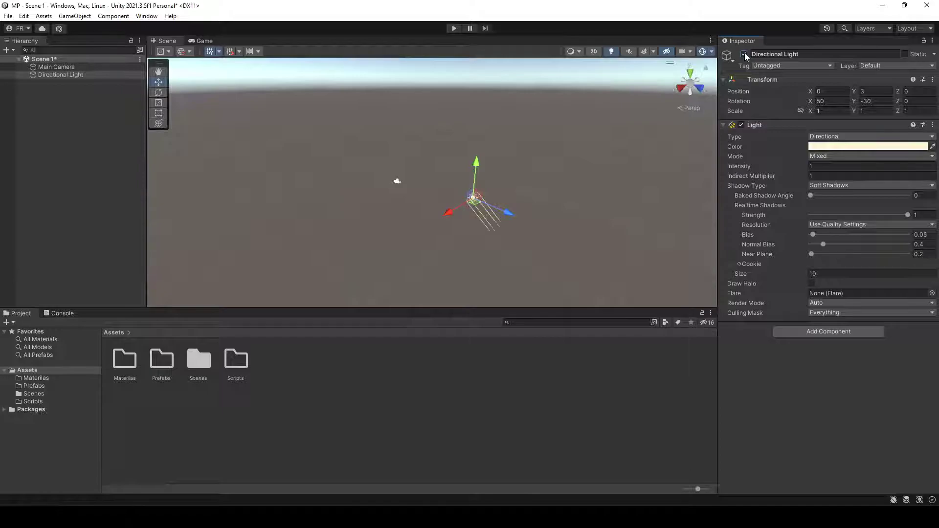
# - Review the available tags for the Main Camera without changing its tag
pyautogui.click(63, 68)
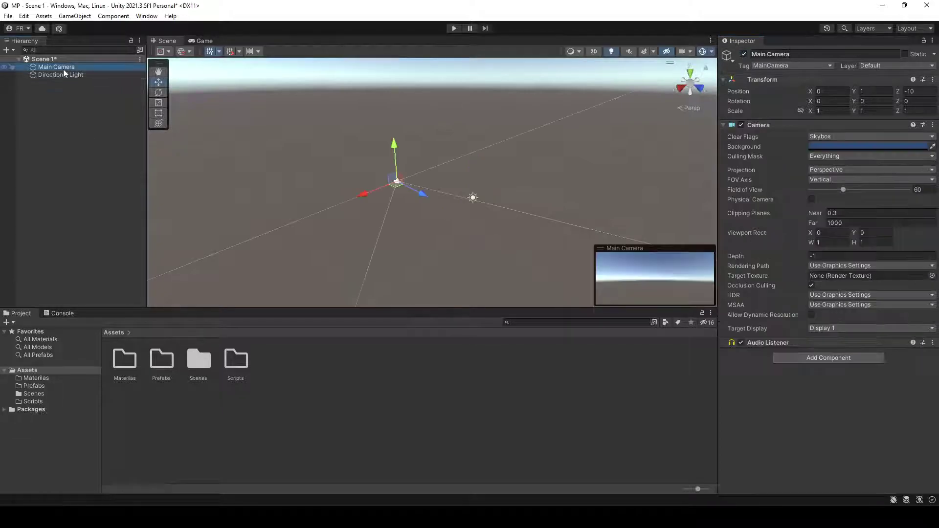
pyautogui.click(793, 65)
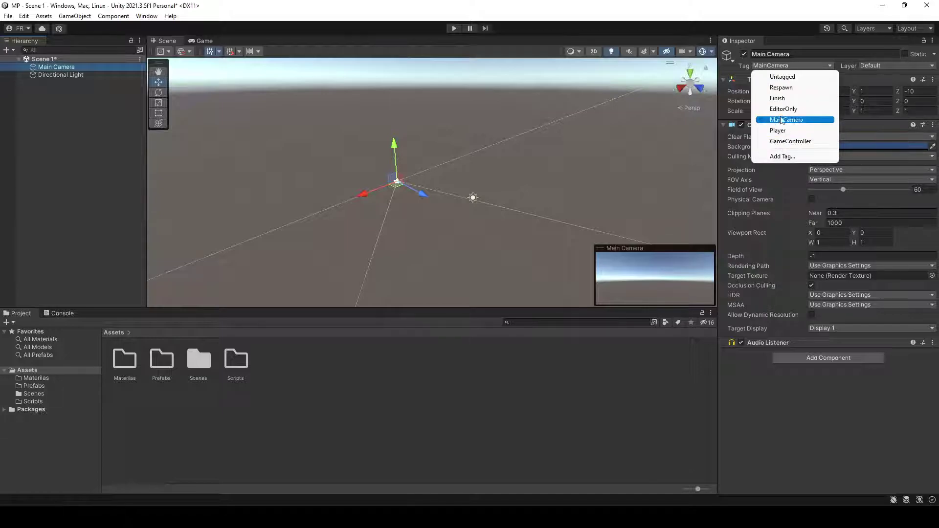
pyautogui.click(776, 39)
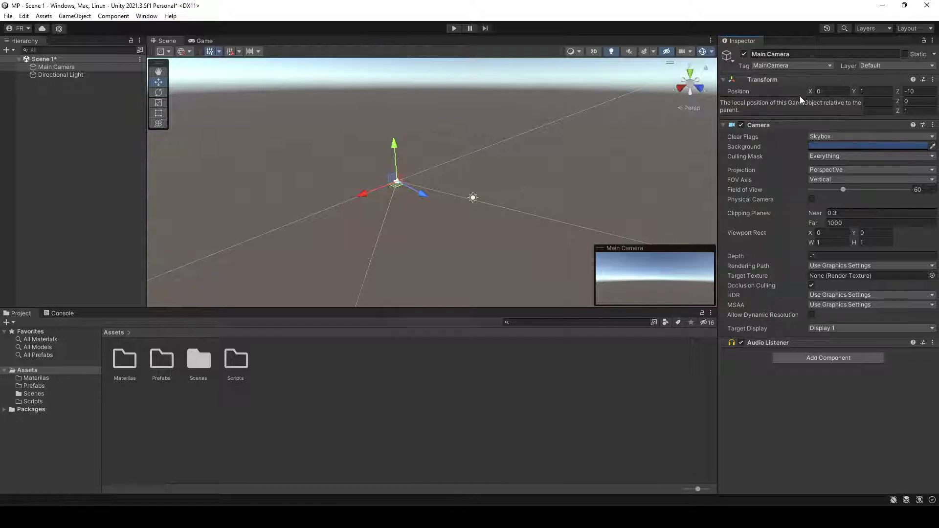
# - Shift the Main Camera's position along all three axes to about X -2.14, Y 0.3, Z -8.57
pyautogui.moveTo(811, 90); pyautogui.dragTo(861, 101)
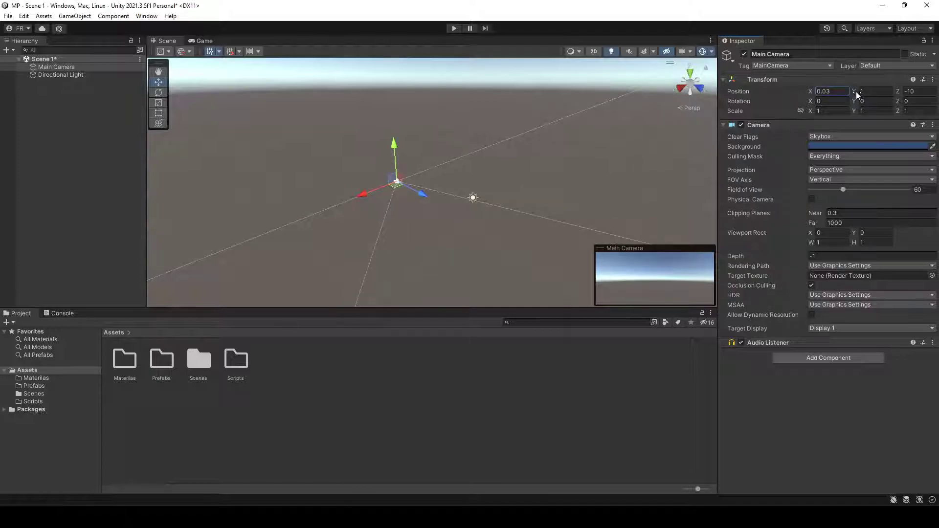
pyautogui.moveTo(858, 89); pyautogui.dragTo(924, 91)
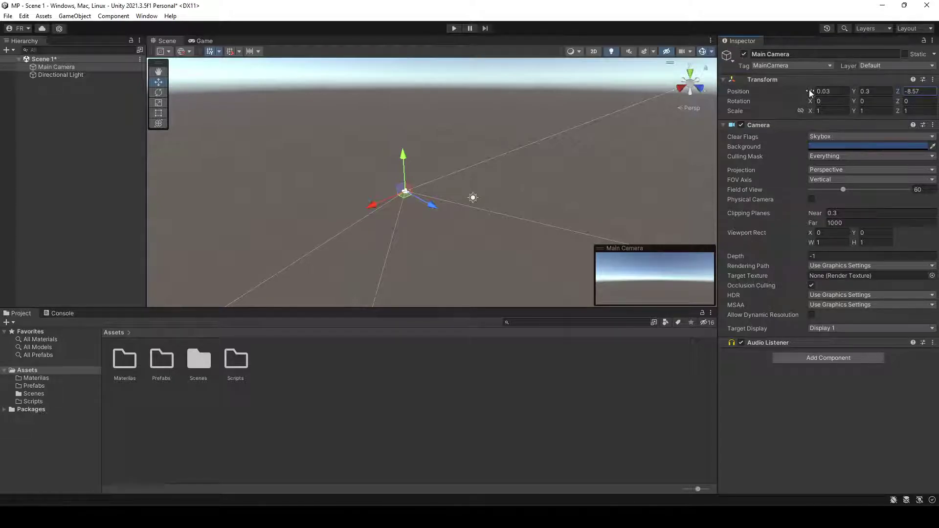
pyautogui.moveTo(809, 89)
pyautogui.mouseDown()
pyautogui.moveTo(786, 94)
pyautogui.moveTo(851, 94)
pyautogui.moveTo(795, 96)
pyautogui.mouseUp()
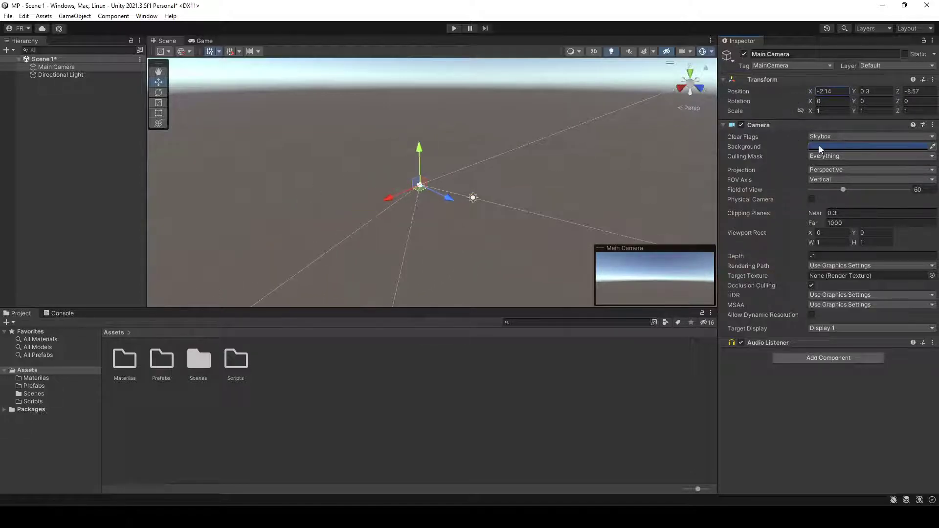
# - Rotate the Main Camera to about X -0.66, Y -4.83, Z 3.16
pyautogui.click(810, 102)
pyautogui.moveTo(809, 100)
pyautogui.mouseDown()
pyautogui.moveTo(884, 102)
pyautogui.moveTo(813, 104)
pyautogui.mouseUp()
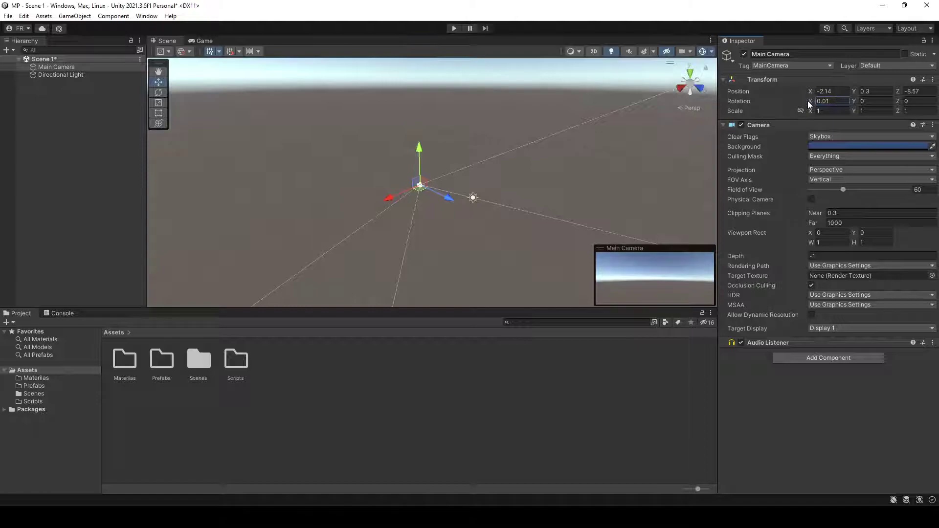
pyautogui.moveTo(810, 101); pyautogui.dragTo(28, 101)
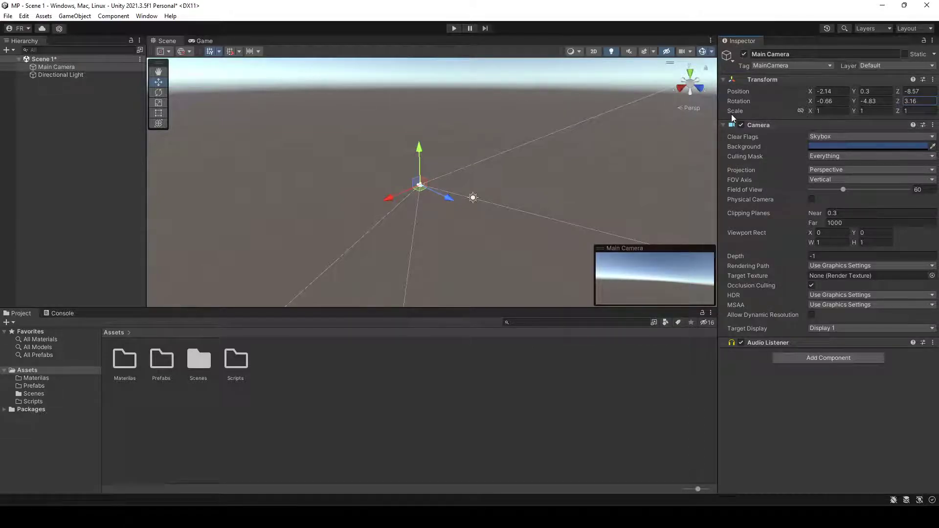
# - Review the Main Camera's scale and position values axis by axis
pyautogui.click(829, 111)
pyautogui.click(830, 111)
pyautogui.click(865, 111)
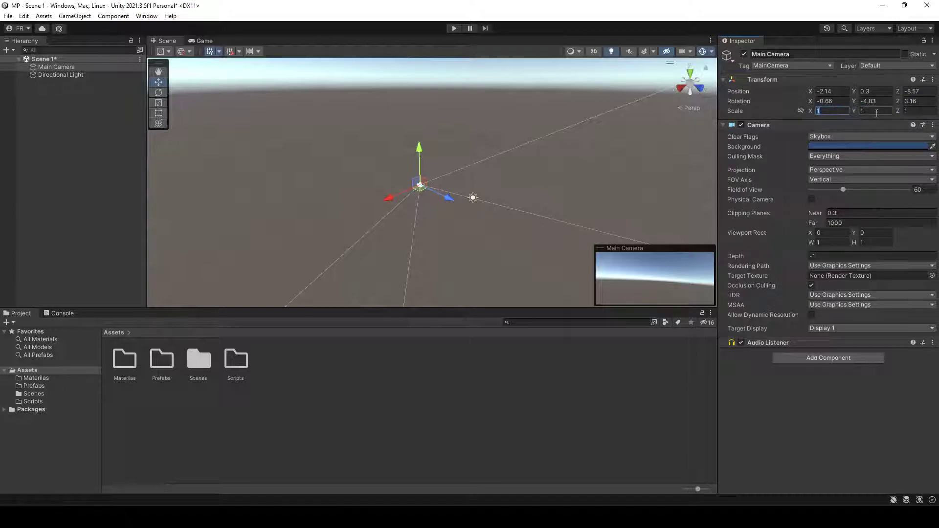
pyautogui.click(830, 91)
pyautogui.click(869, 91)
pyautogui.click(922, 90)
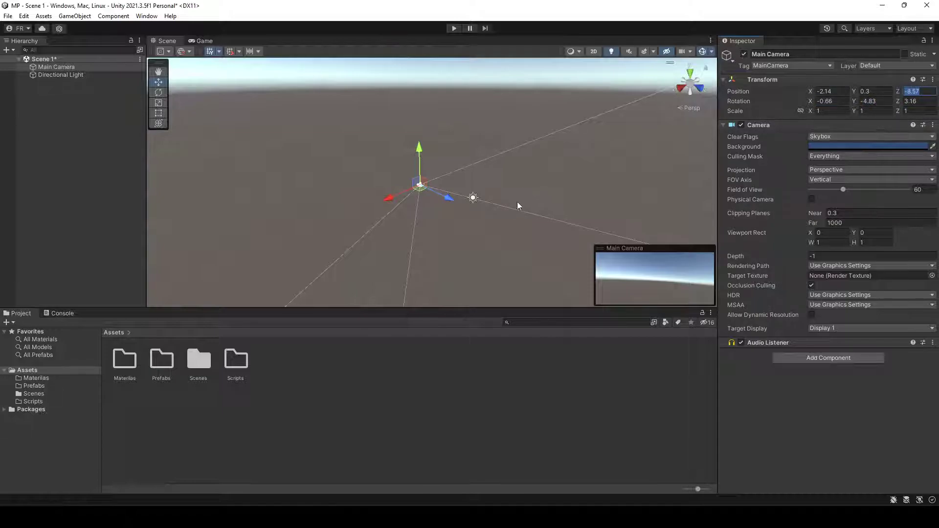
# - Set the Main Camera's position to 0 on the X, Y and Z axes
pyautogui.click(831, 91)
pyautogui.doubleClick(831, 91)
pyautogui.write('0')
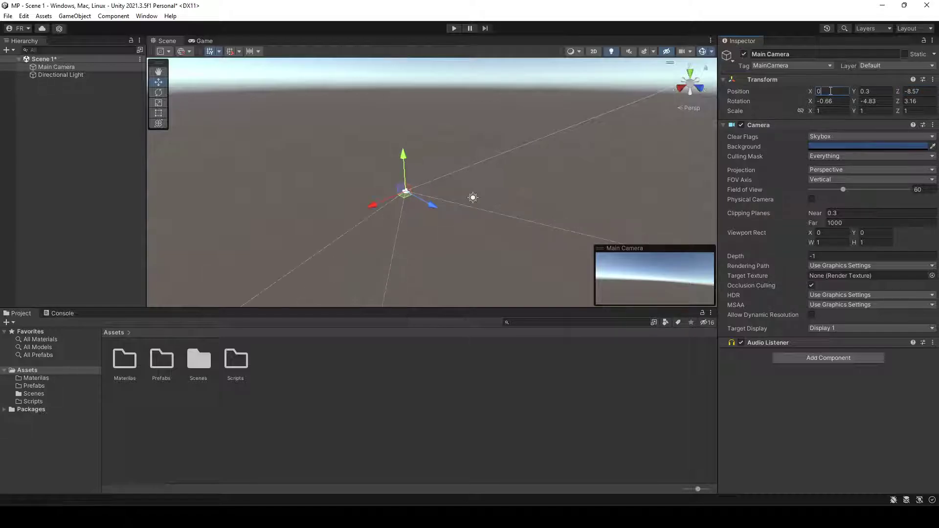
pyautogui.click(878, 83)
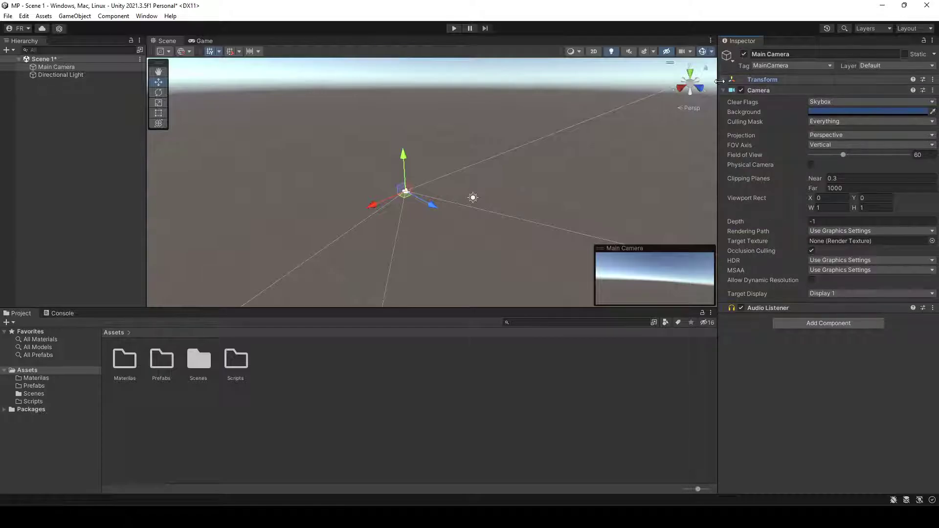
pyautogui.click(723, 81)
pyautogui.doubleClick(878, 91)
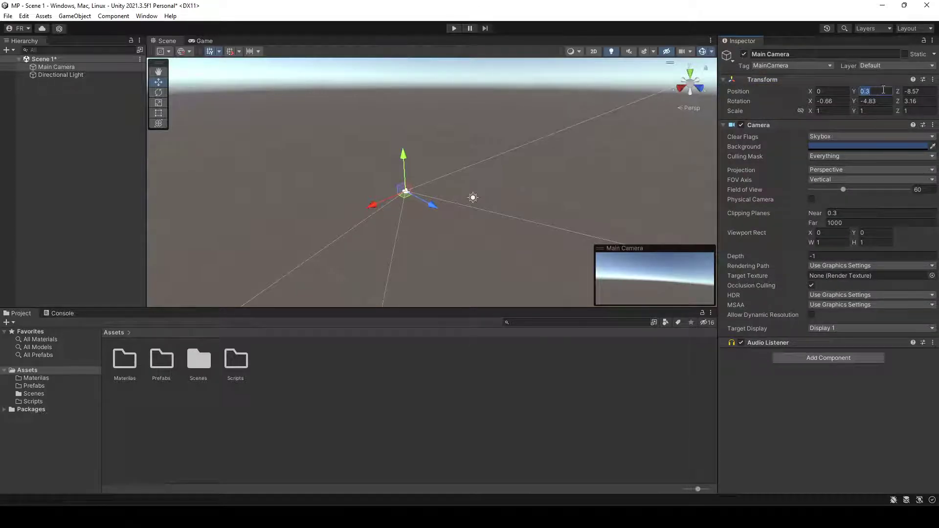
pyautogui.write('0')
pyautogui.doubleClick(912, 91)
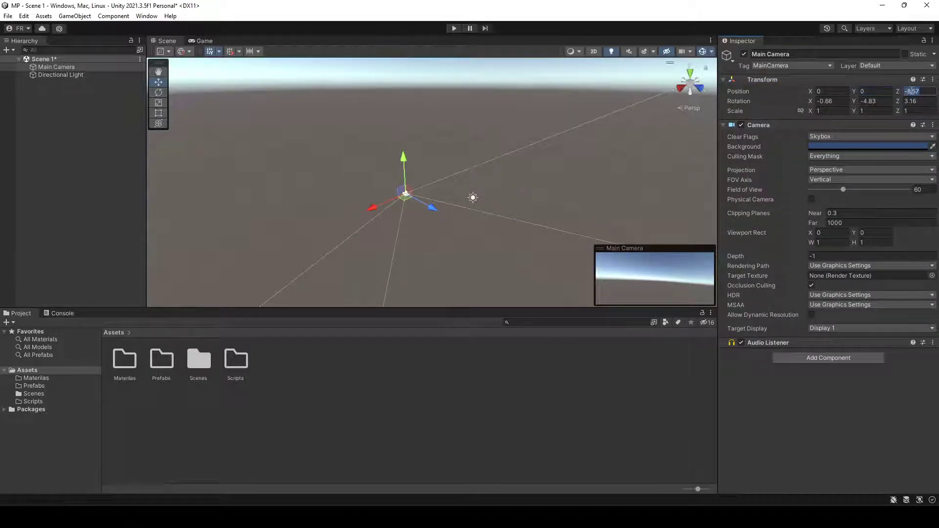
pyautogui.write('0')
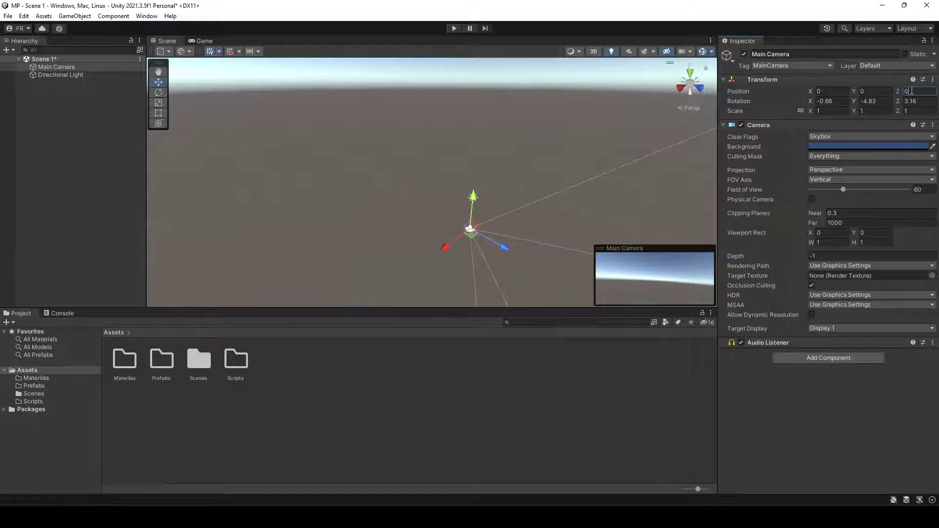
# - Reset the Main Camera's Transform component to its default values
pyautogui.press('Tab')
pyautogui.press('Tab')
pyautogui.press('Tab')
pyautogui.press('Tab')
pyautogui.press('Tab')
pyautogui.press('Tab')
pyautogui.click(934, 82)
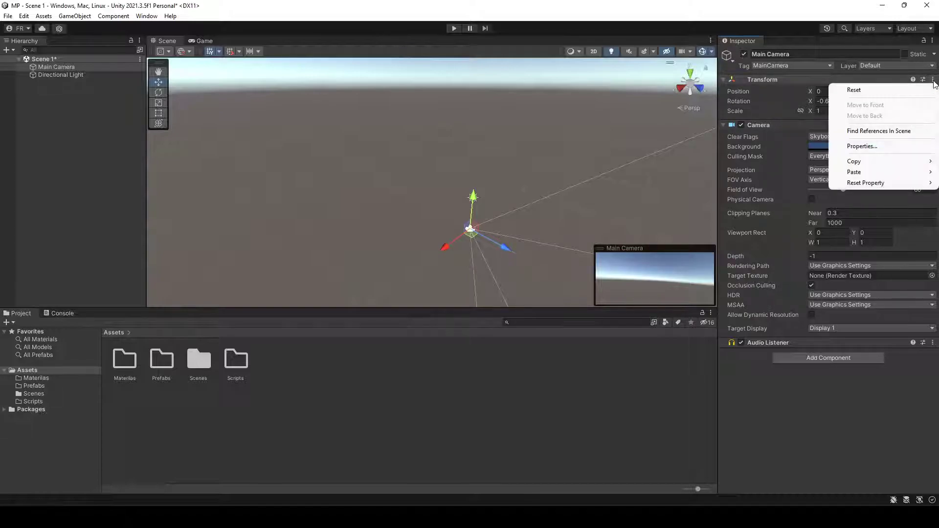
pyautogui.click(869, 92)
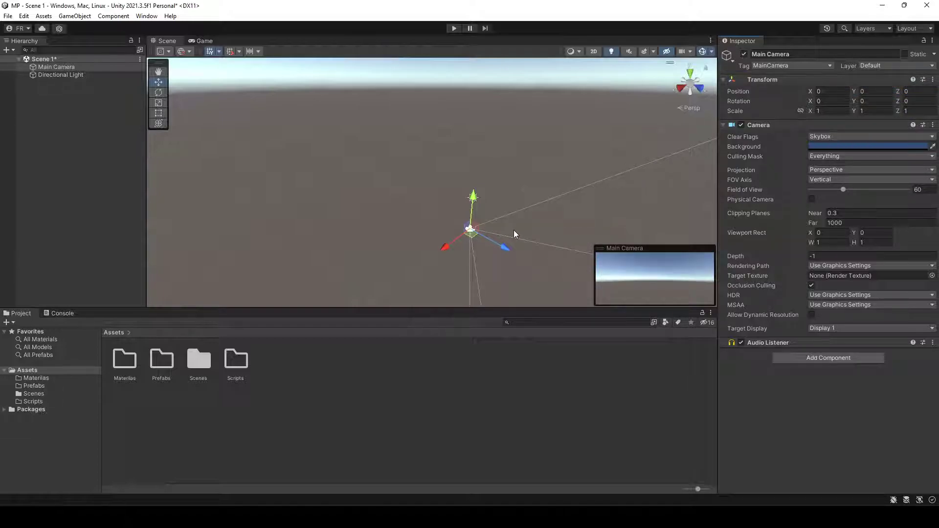
# - Change the Main Camera's background color to the orange-red A43F18
pyautogui.moveTo(513, 234); pyautogui.dragTo(456, 218, button='middle')
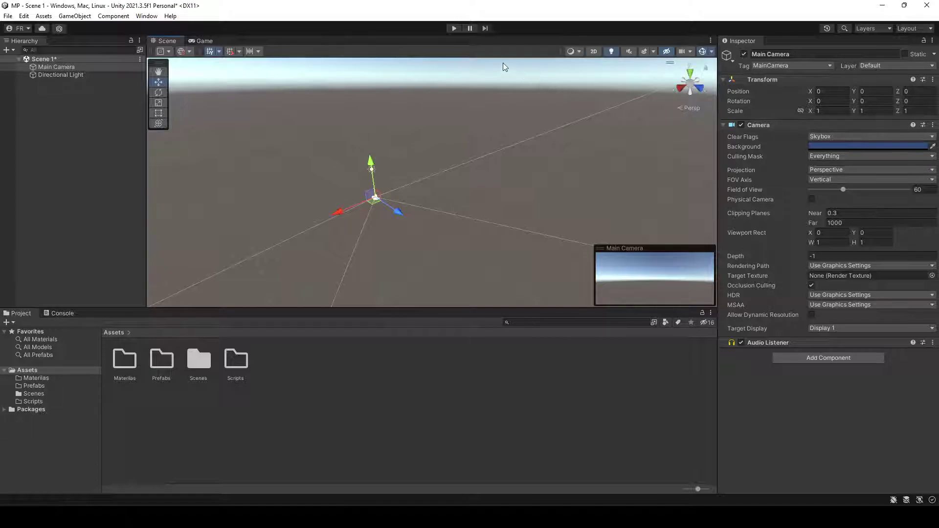
pyautogui.moveTo(483, 132); pyautogui.dragTo(501, 221, button='middle')
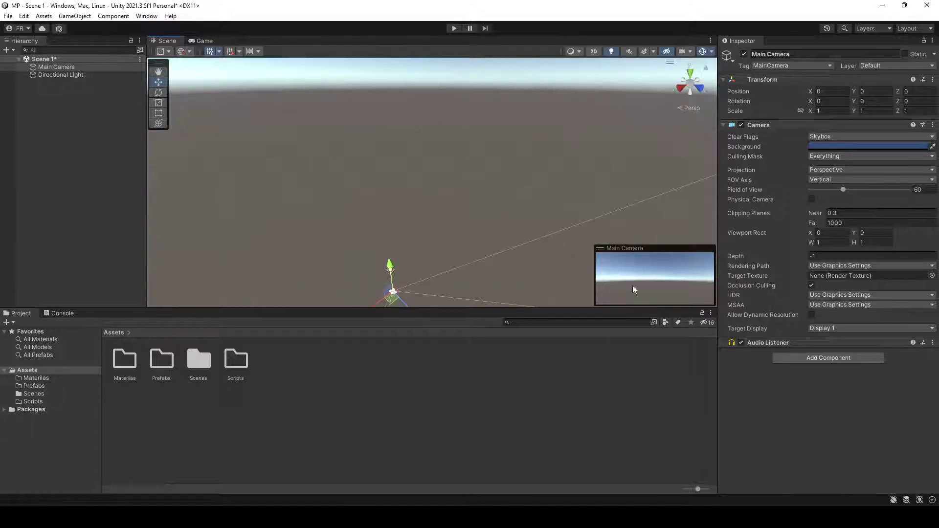
pyautogui.click(824, 146)
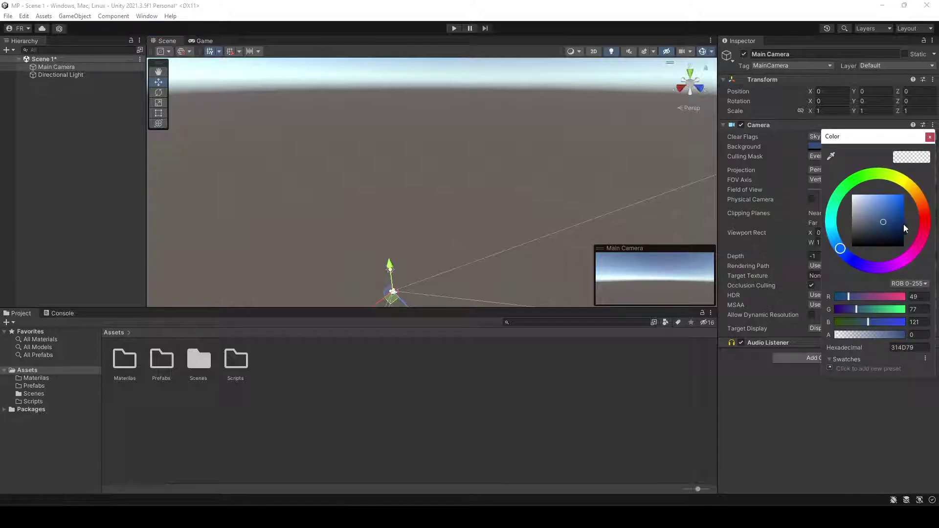
pyautogui.moveTo(923, 213); pyautogui.dragTo(924, 207)
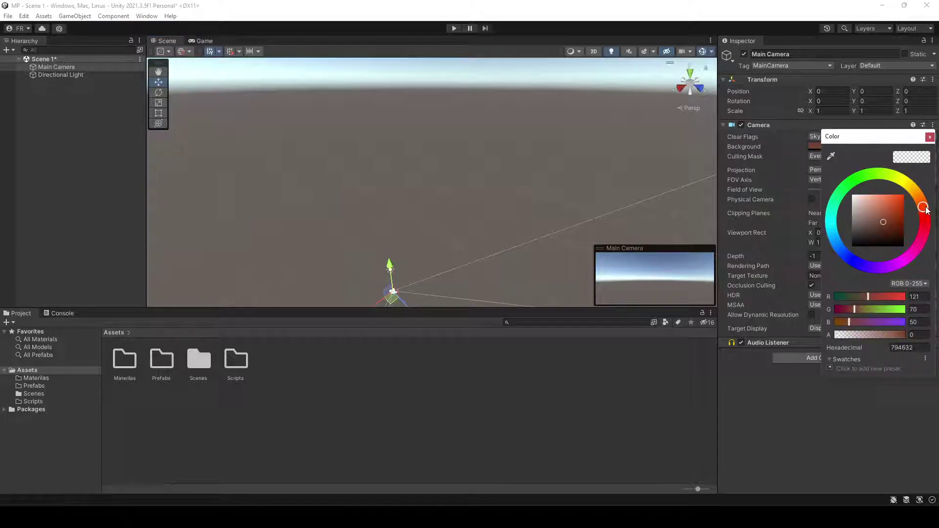
pyautogui.click(897, 215)
pyautogui.click(930, 136)
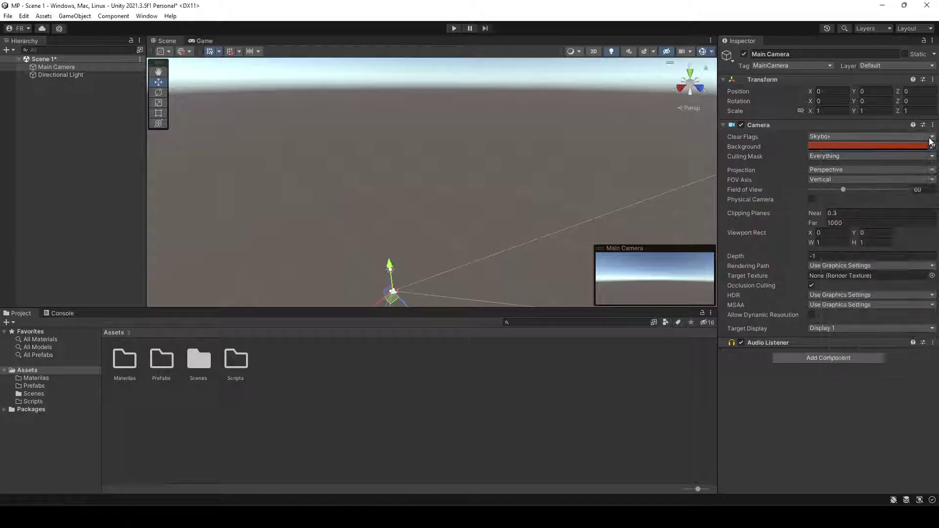
pyautogui.click(787, 167)
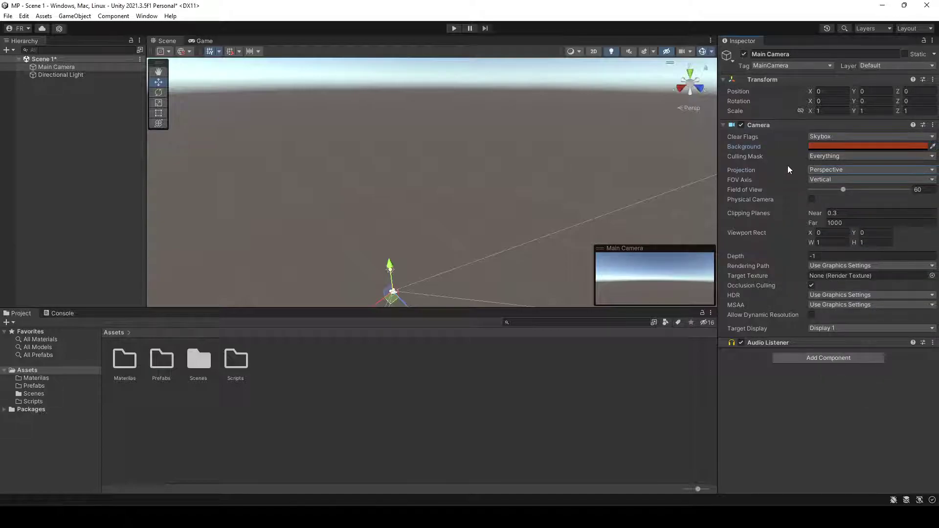
# - Set the Main Camera's Clear Flags to Solid Color and check the result in the Game view
pyautogui.click(193, 39)
pyautogui.click(180, 39)
pyautogui.click(838, 135)
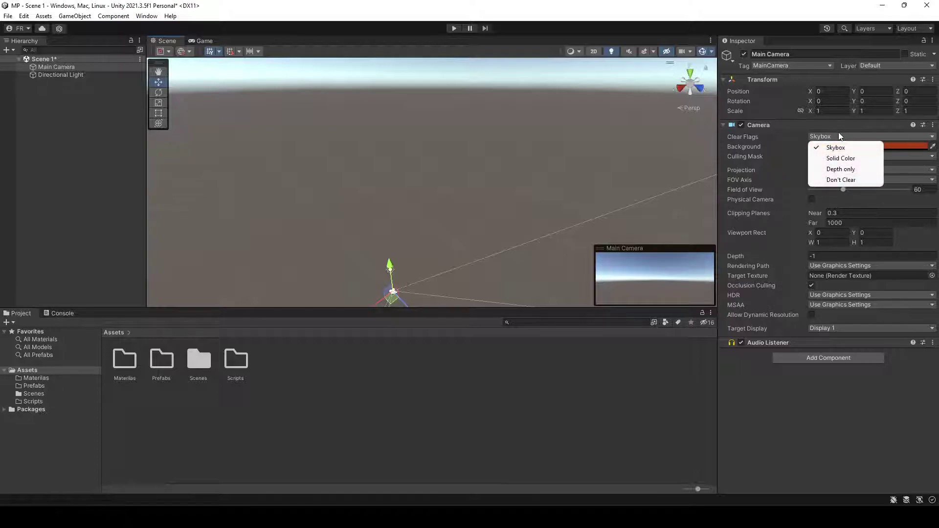
pyautogui.click(834, 158)
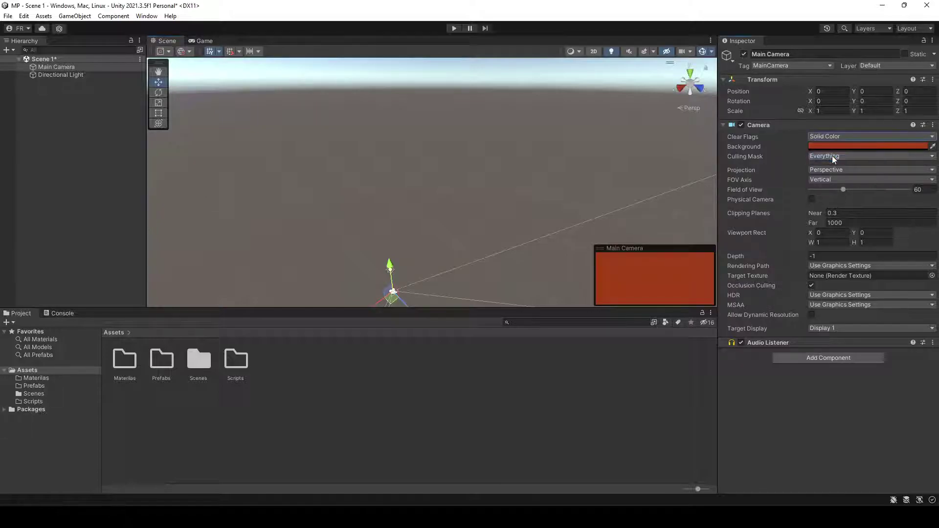
pyautogui.click(204, 42)
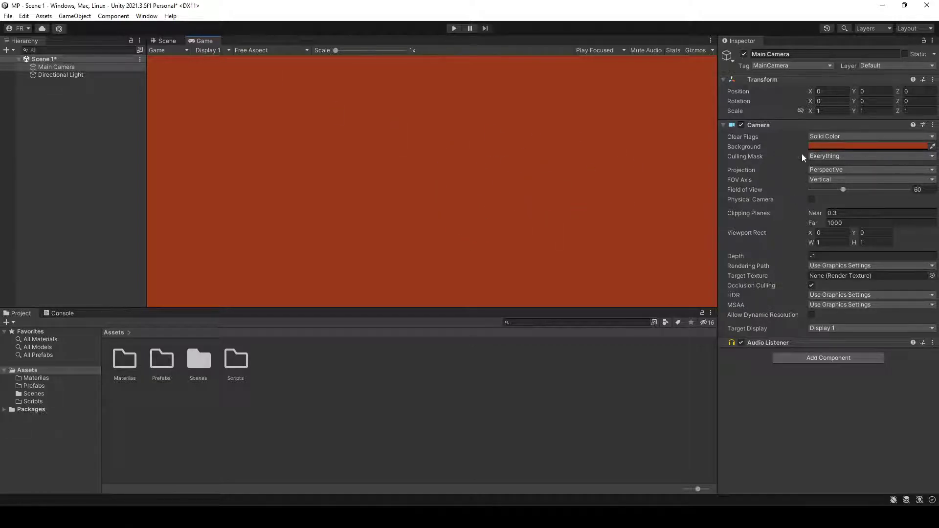
# - Set the Main Camera's Clear Flags to Skybox and change its background color to the blue 258EBC
pyautogui.click(831, 137)
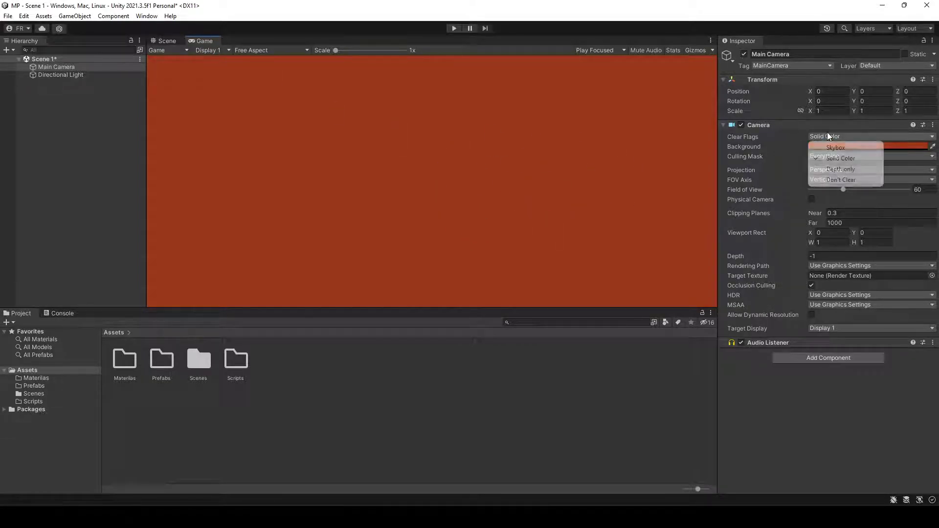
pyautogui.click(831, 146)
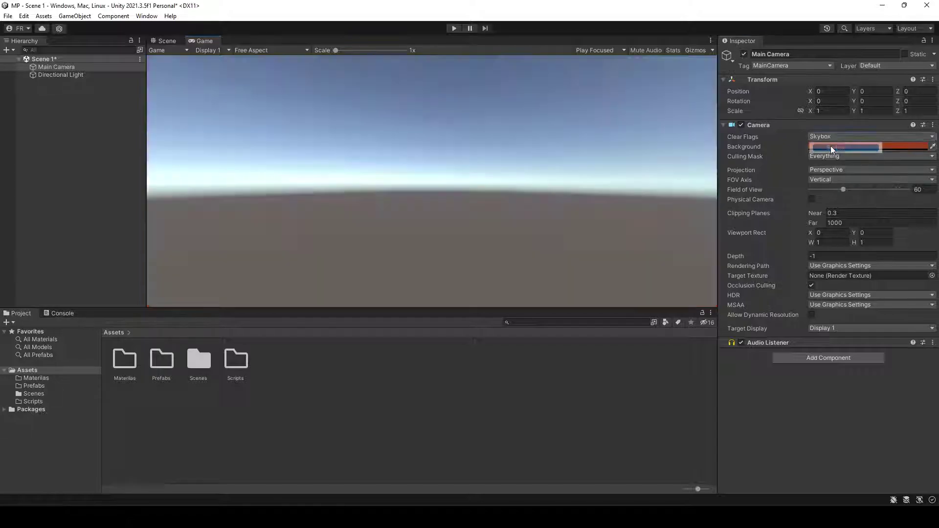
pyautogui.click(831, 147)
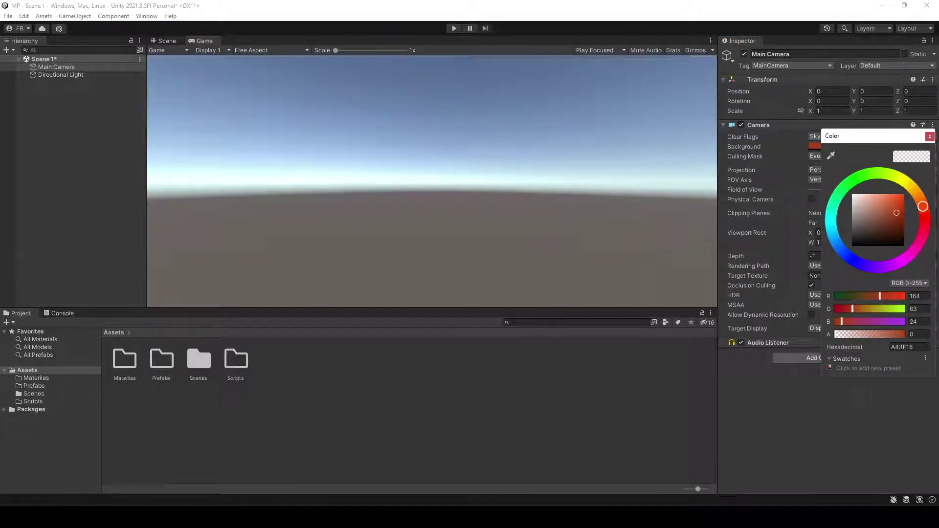
pyautogui.click(930, 136)
pyautogui.click(901, 147)
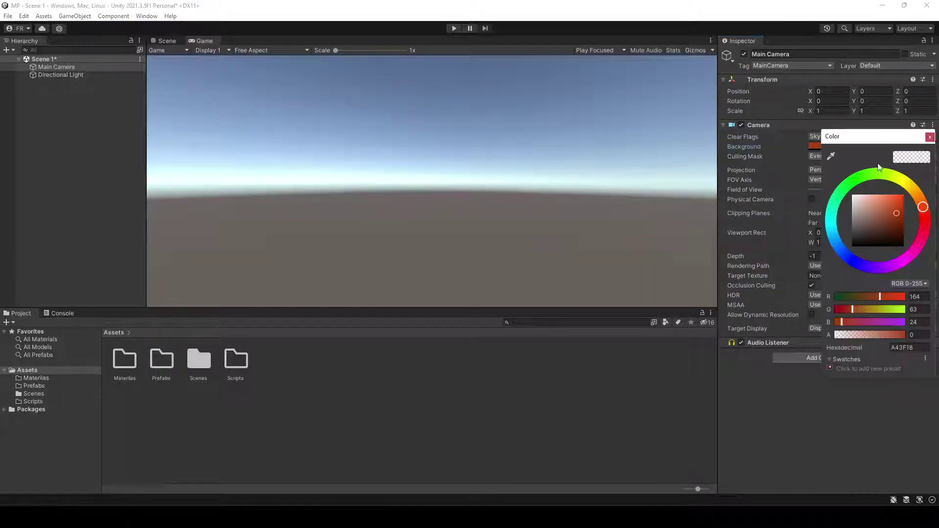
pyautogui.click(830, 237)
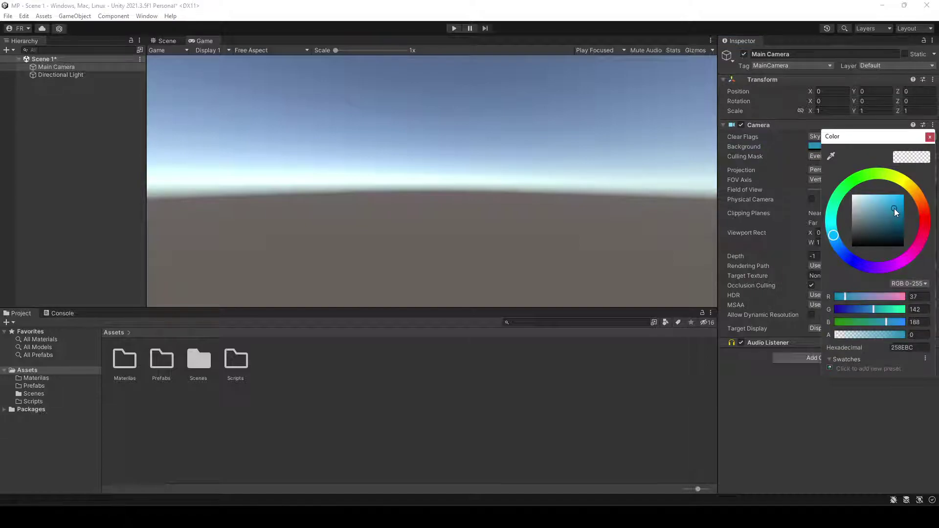
pyautogui.click(930, 136)
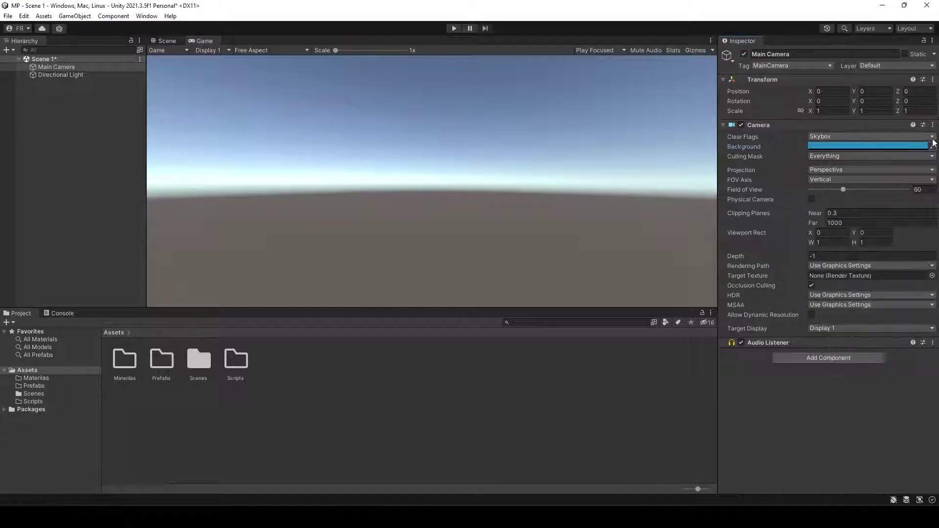
# - Return to the Scene view and reset the Main Camera's Camera component to its default settings
pyautogui.click(162, 41)
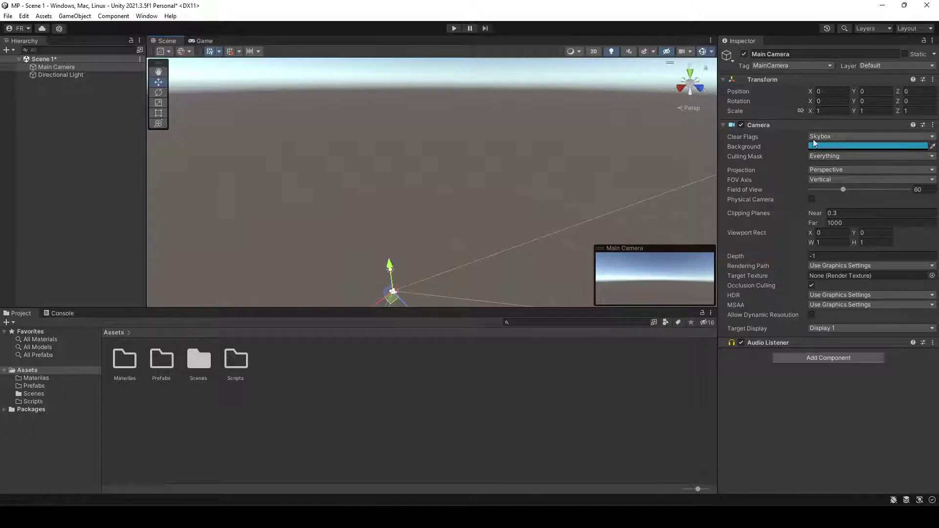
pyautogui.click(932, 127)
pyautogui.click(868, 135)
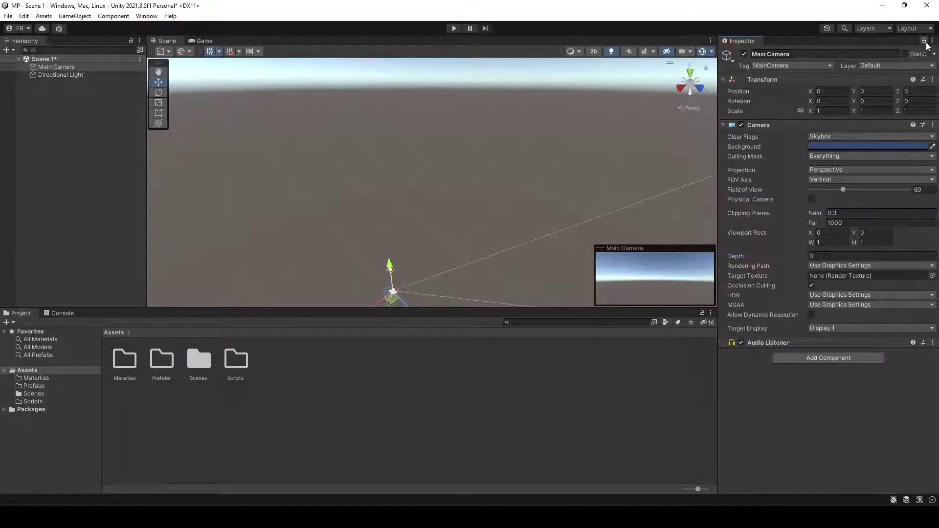
# - Lock the Inspector on the Main Camera while selecting the Directional Light and Scene 1, and unlock it again
pyautogui.click(55, 66)
pyautogui.click(56, 74)
pyautogui.click(57, 67)
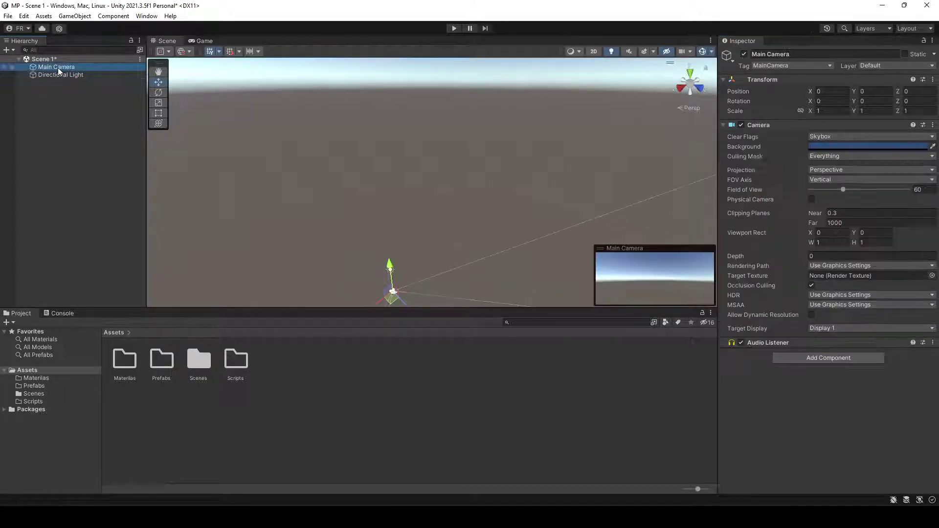
pyautogui.click(925, 41)
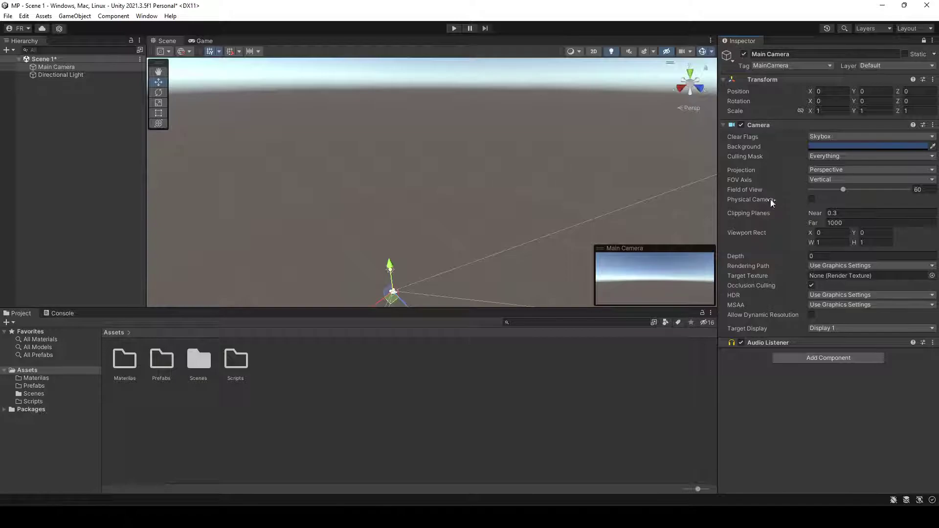
pyautogui.click(64, 75)
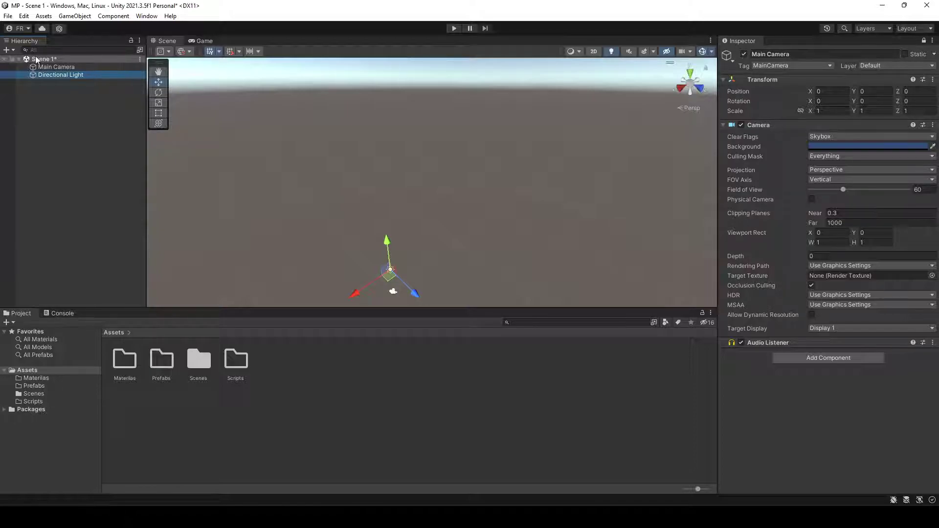
pyautogui.click(50, 62)
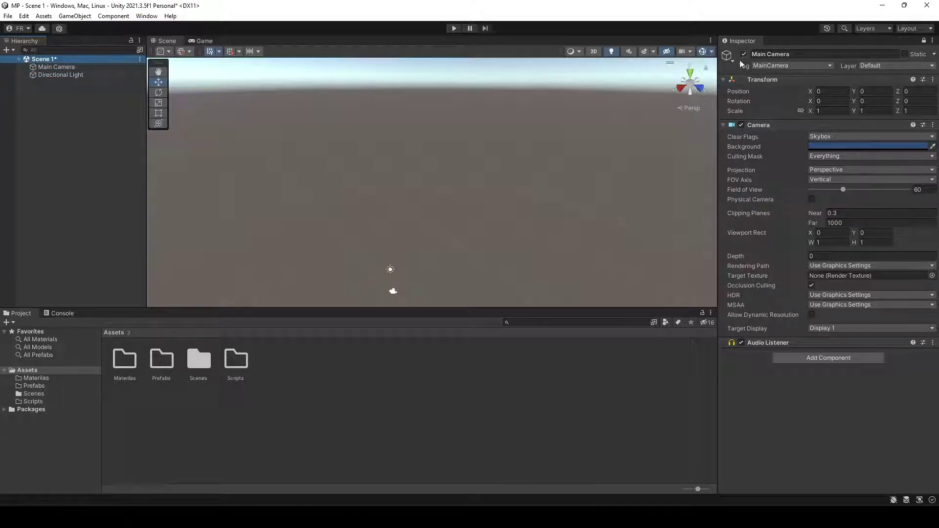
pyautogui.click(924, 41)
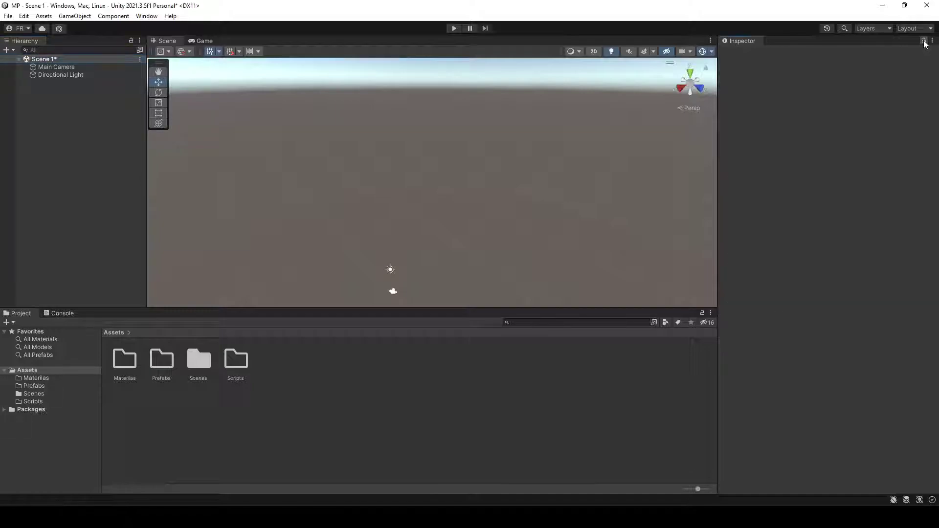
# - Select Scene 1, the Directional Light and the Main Camera in turn to compare their properties in the Inspector
pyautogui.click(49, 58)
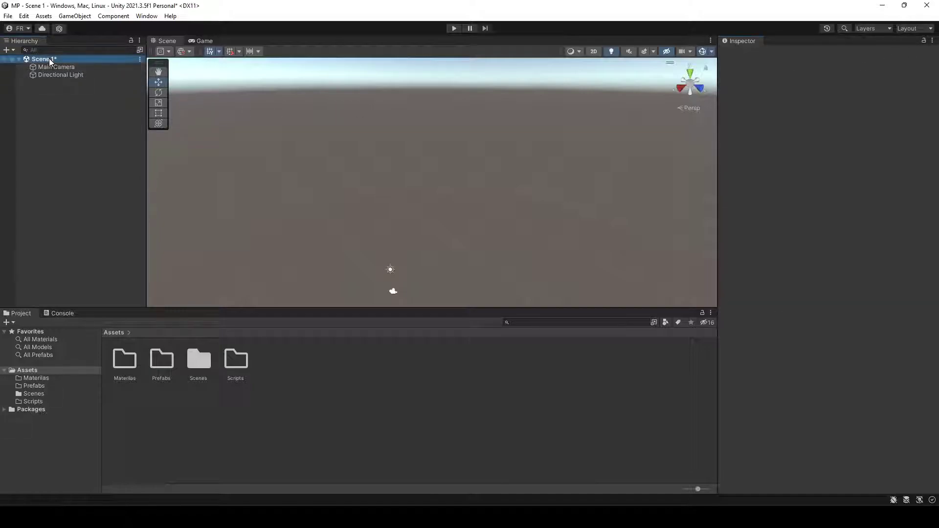
pyautogui.click(57, 75)
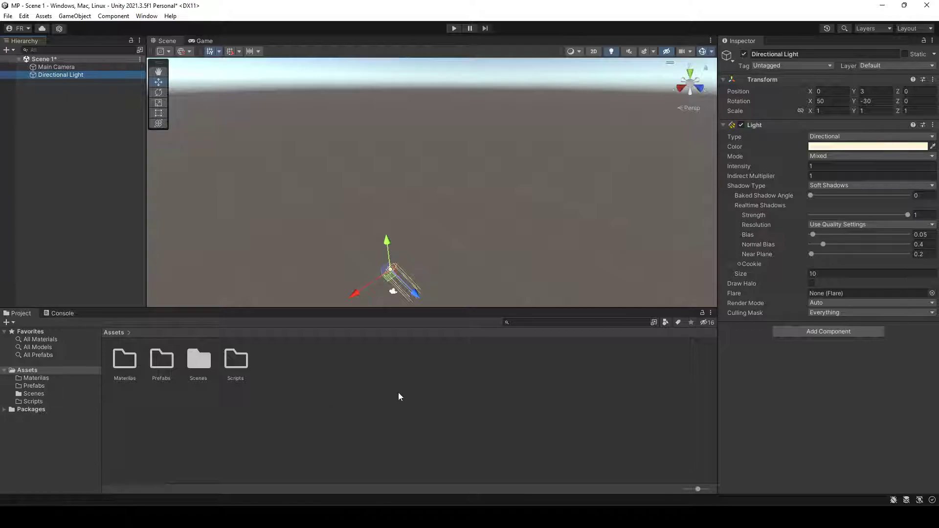
pyautogui.click(49, 67)
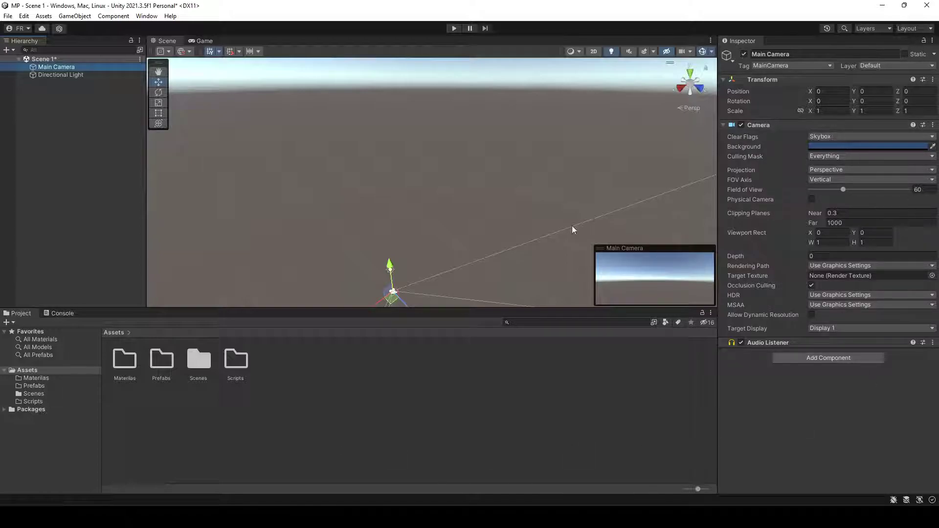
pyautogui.click(926, 42)
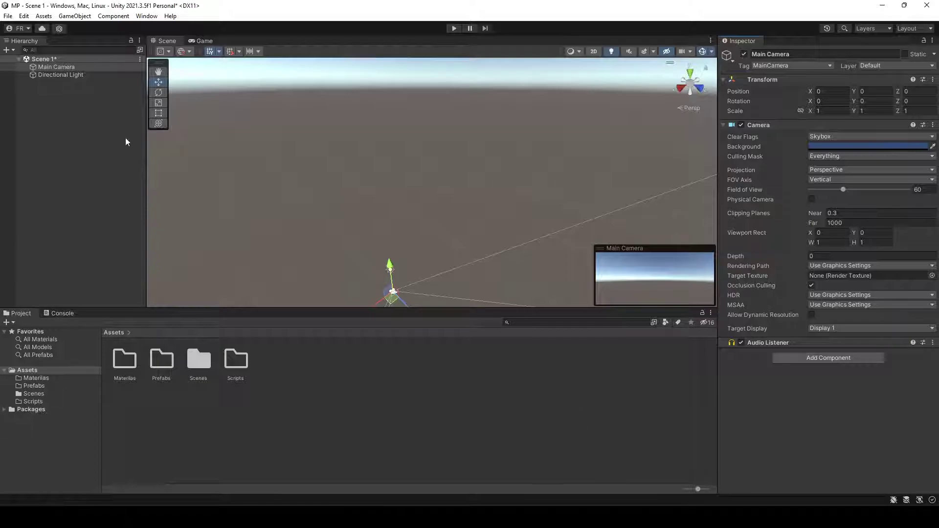
pyautogui.click(70, 75)
pyautogui.click(59, 67)
pyautogui.click(58, 76)
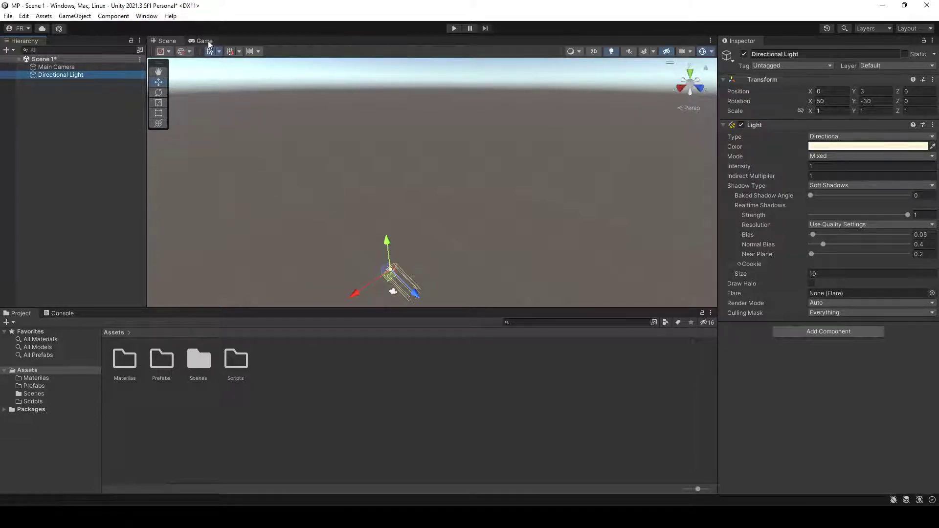
# - Compare the editable Scene view with the Main Camera's Game view, and clear the object selection
pyautogui.click(167, 42)
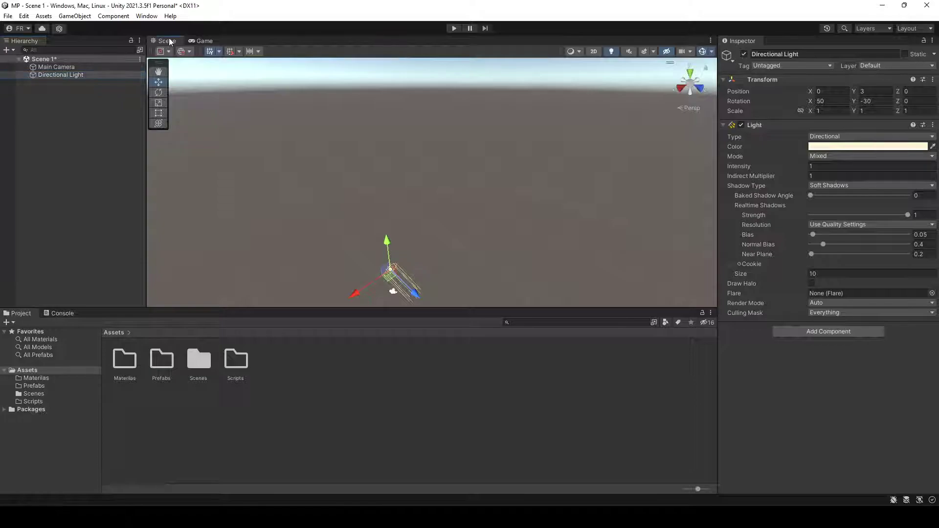
pyautogui.click(198, 41)
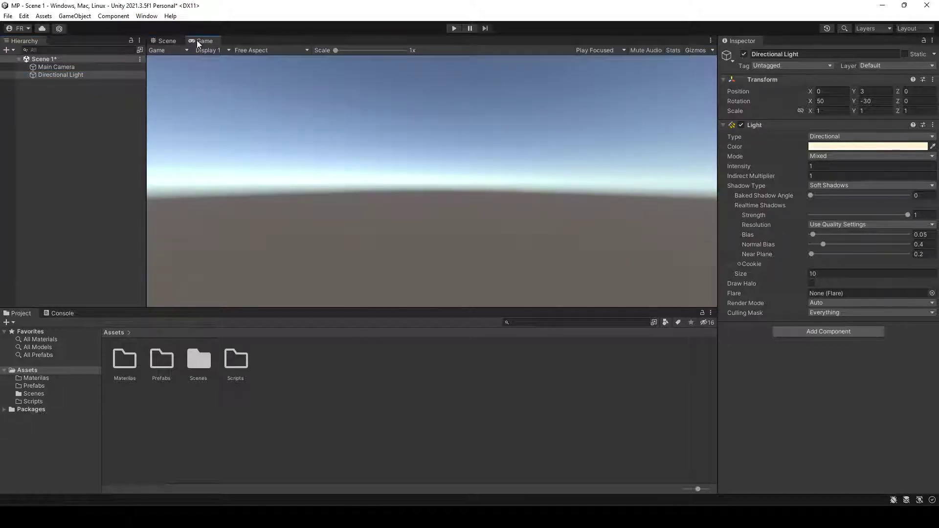
pyautogui.click(164, 42)
pyautogui.moveTo(409, 257); pyautogui.dragTo(397, 189, button='middle')
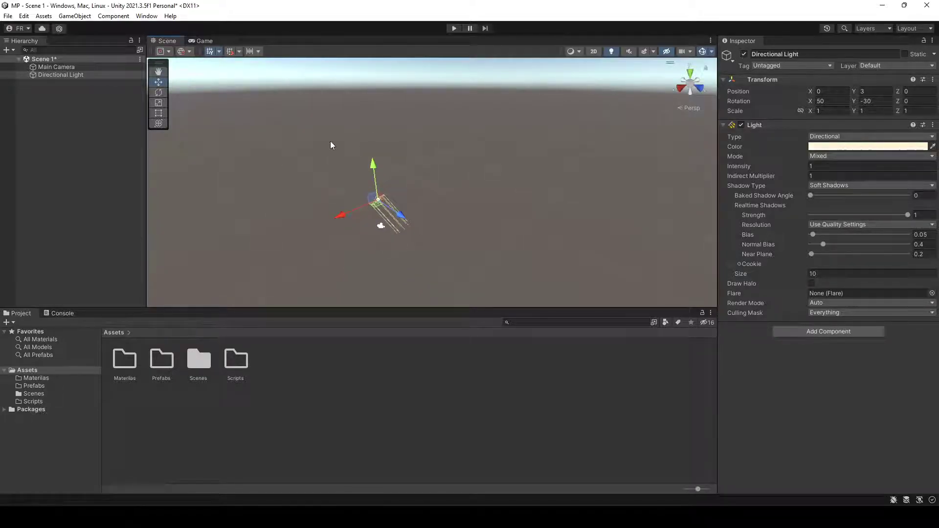
pyautogui.click(204, 41)
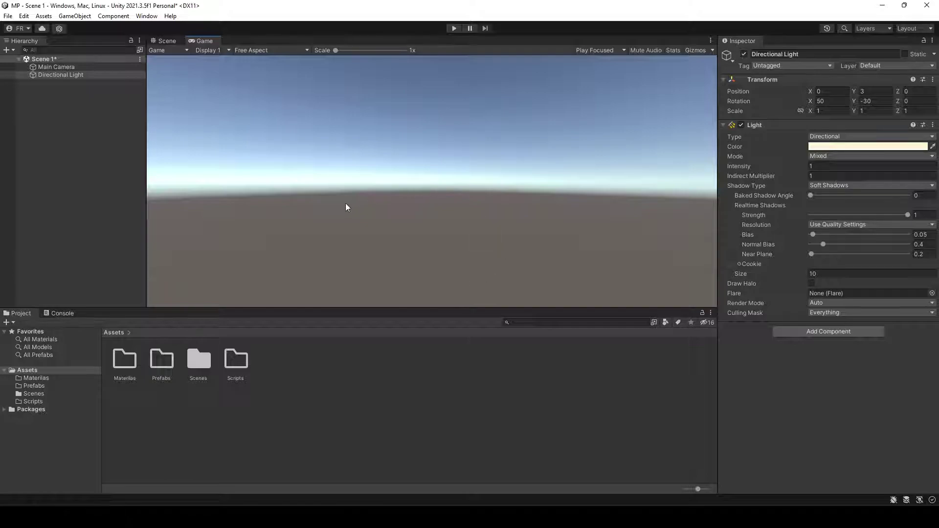
pyautogui.click(162, 42)
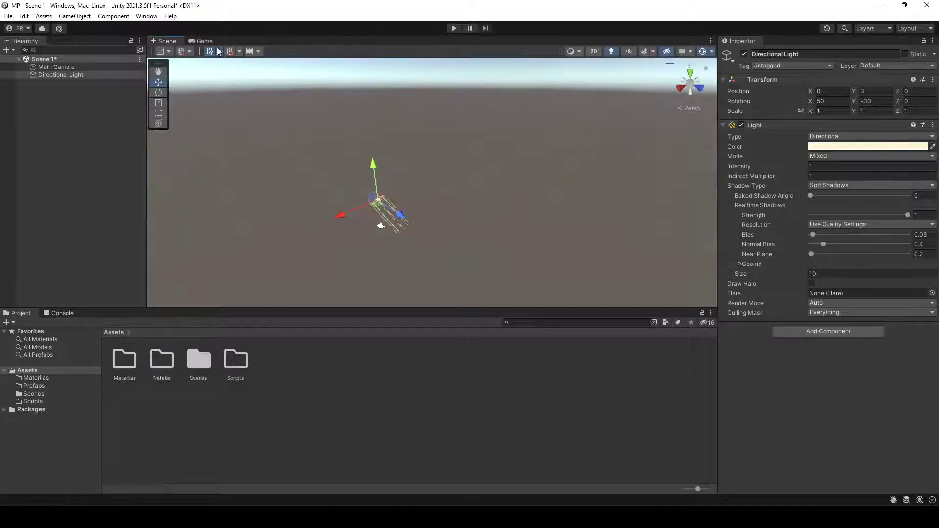
pyautogui.click(210, 42)
pyautogui.click(175, 41)
pyautogui.click(87, 137)
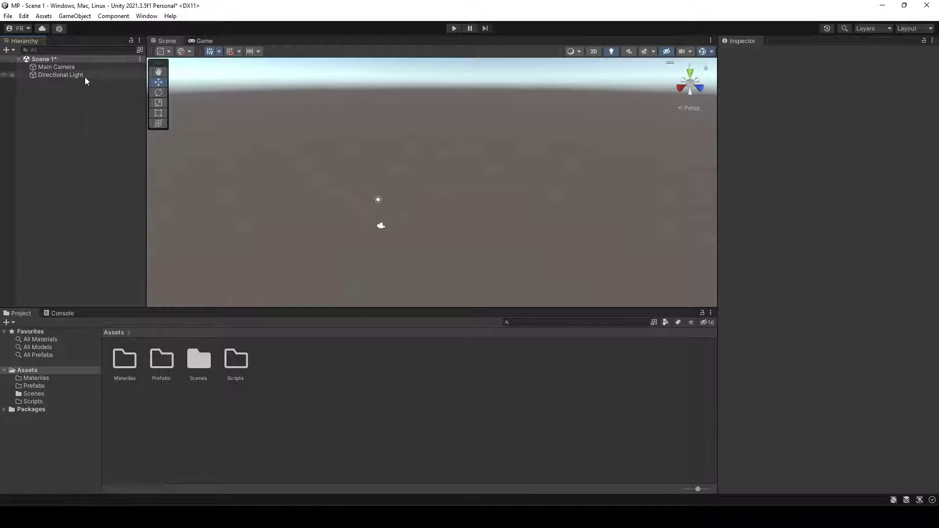
# - Add a 3D cube object to Scene 1
pyautogui.click(75, 17)
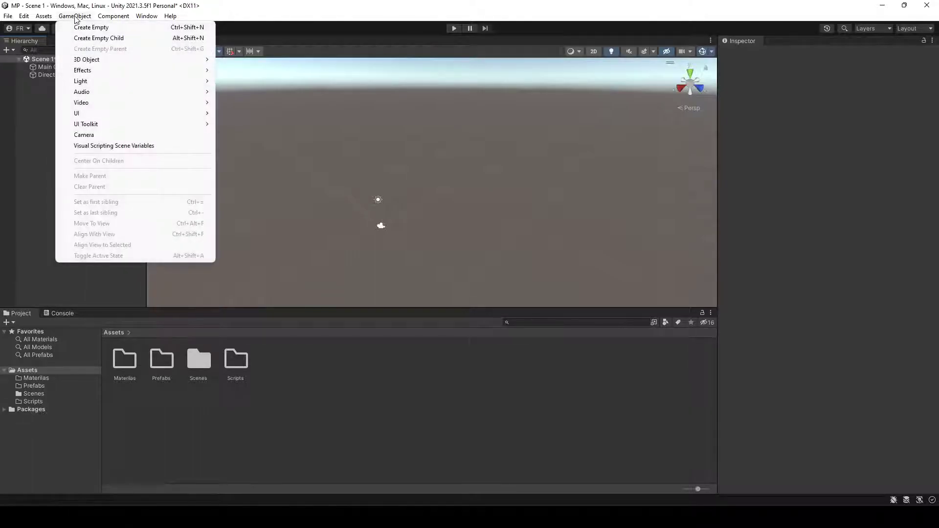
pyautogui.moveTo(86, 60)
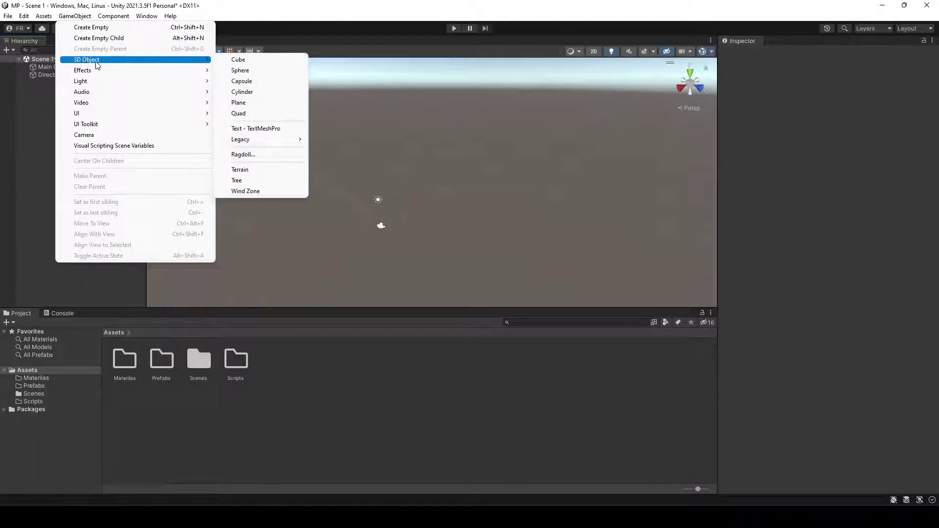
pyautogui.click(259, 61)
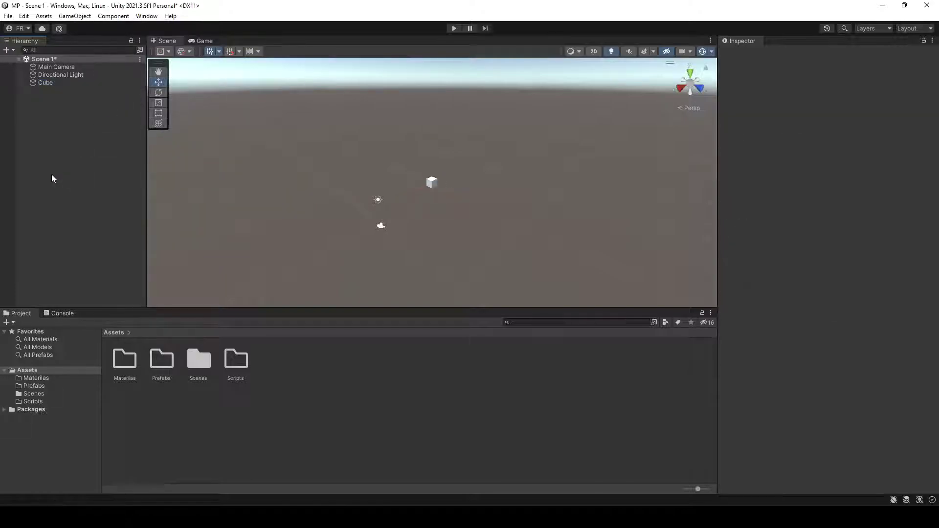
# - Reset the Cube's Transform component to its default values and clear the selection
pyautogui.click(48, 83)
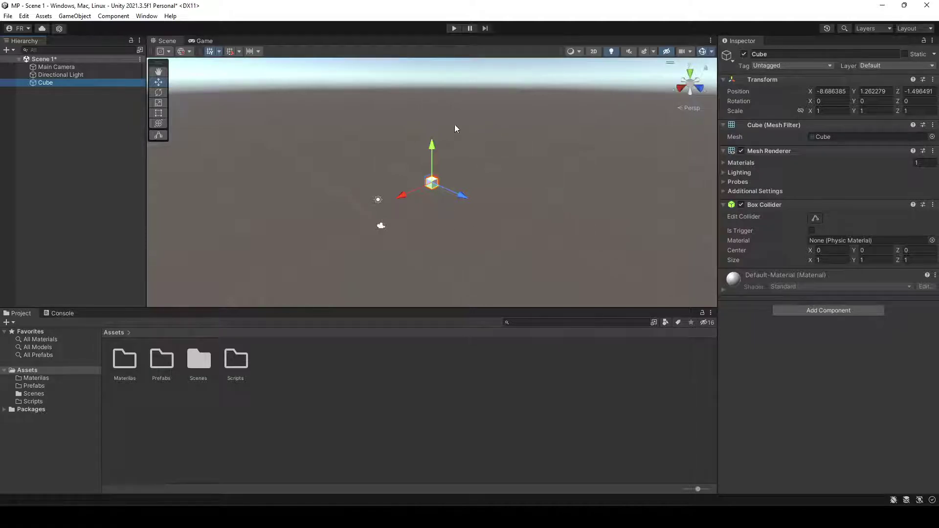
pyautogui.click(824, 91)
pyautogui.press('Return')
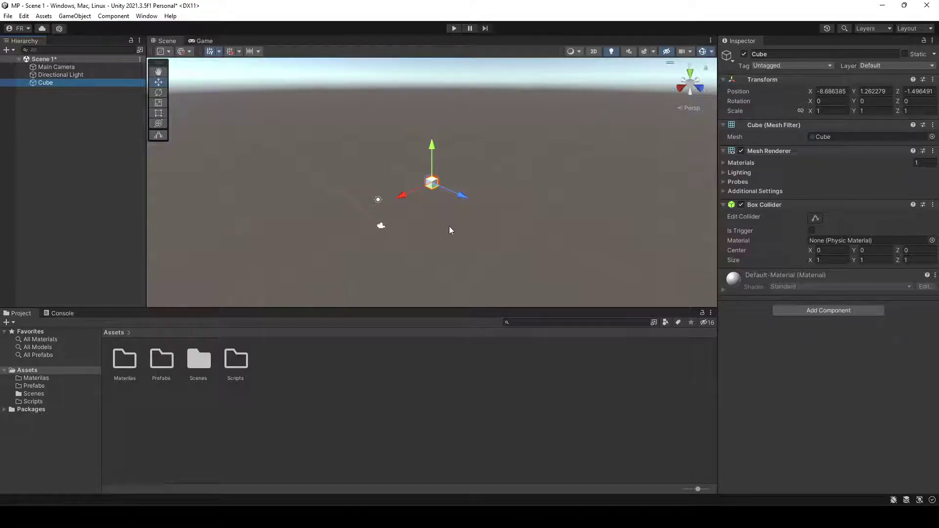
pyautogui.click(933, 80)
pyautogui.click(897, 92)
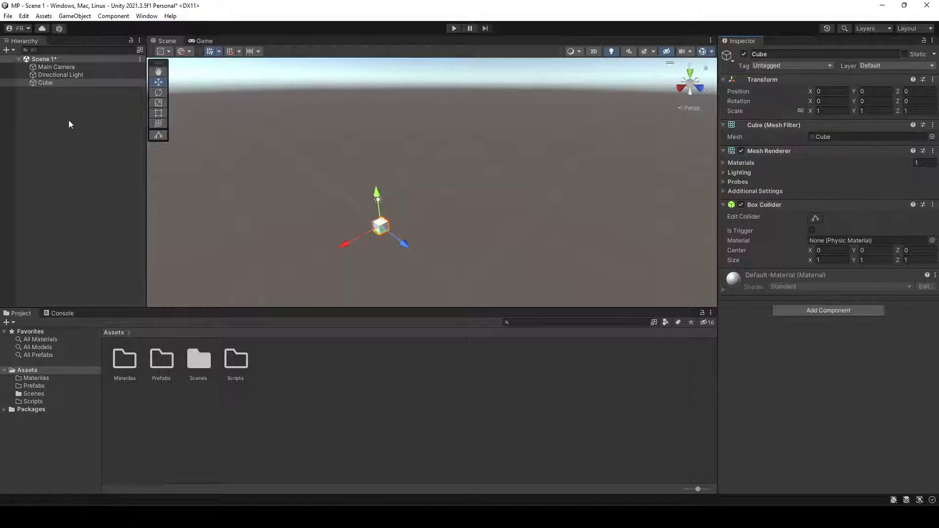
pyautogui.click(41, 108)
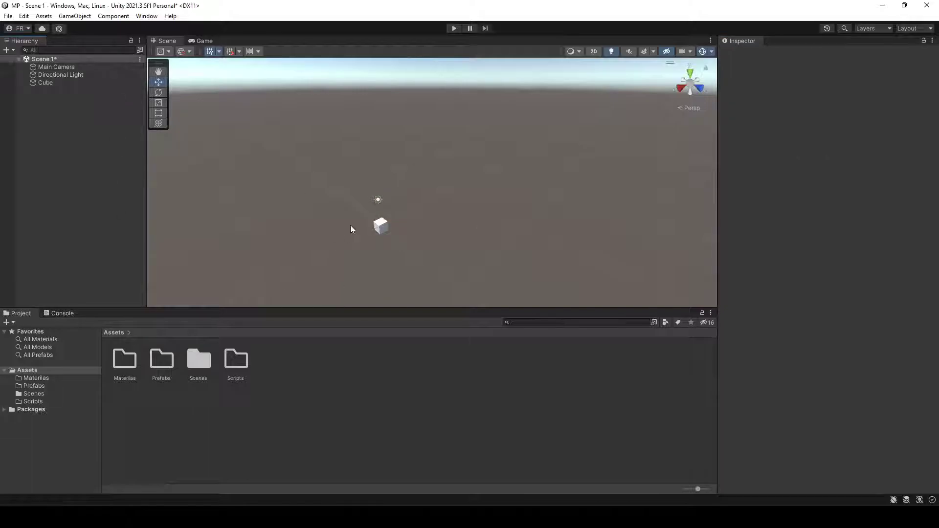
# - Add a 3D plane object to the scene
pyautogui.click(113, 16)
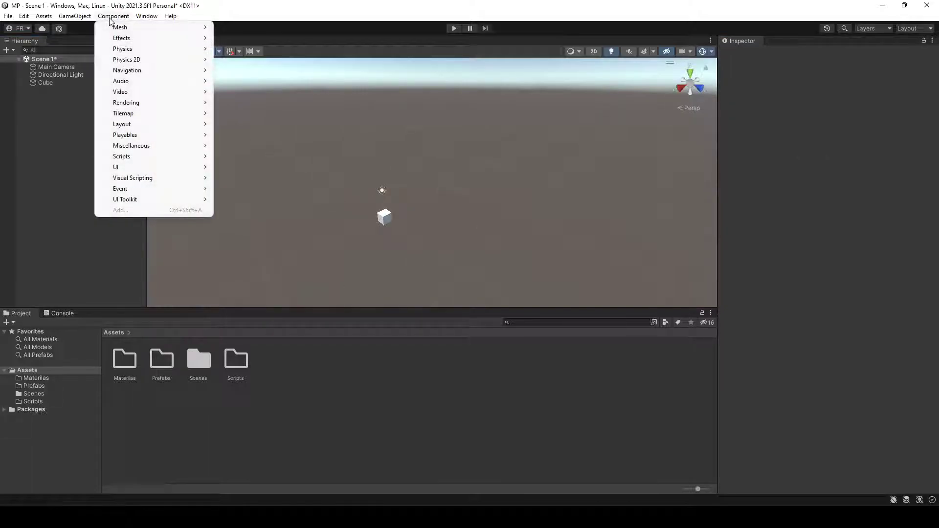
pyautogui.moveTo(82, 20)
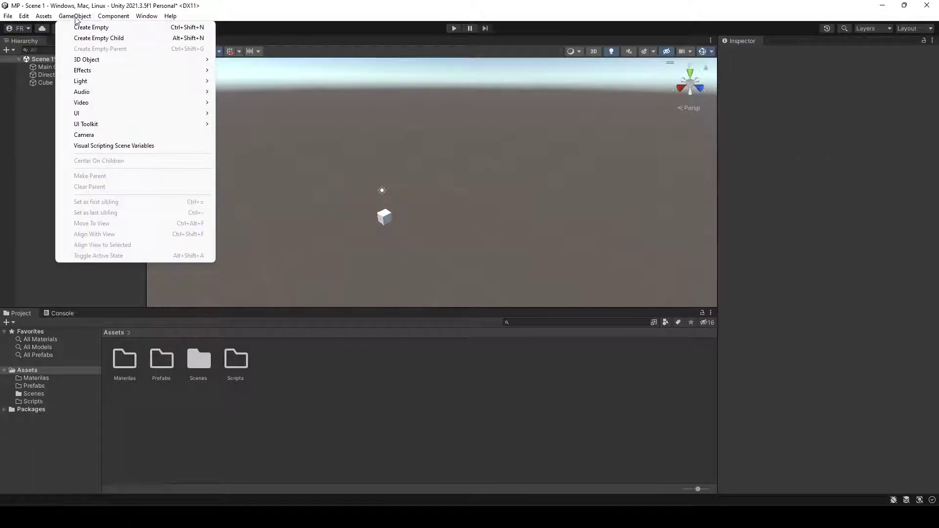
pyautogui.moveTo(89, 60)
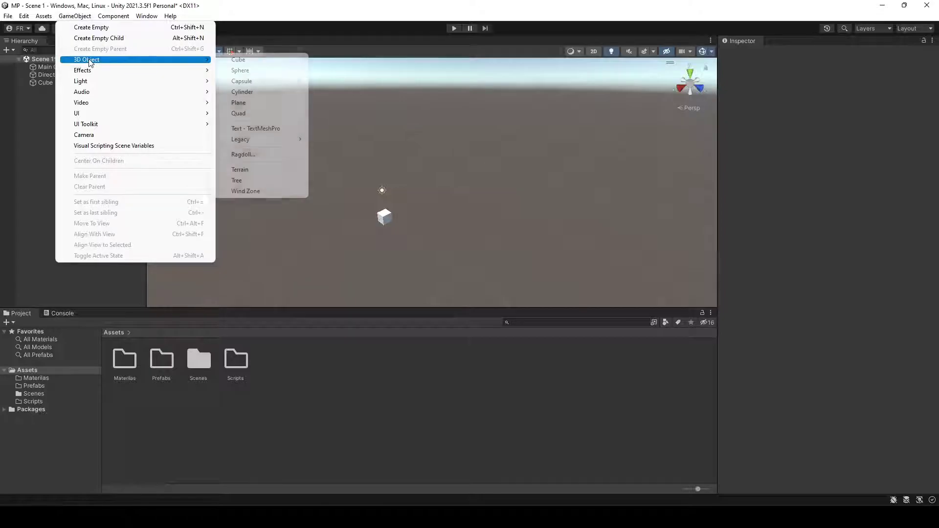
pyautogui.click(257, 103)
pyautogui.click(71, 129)
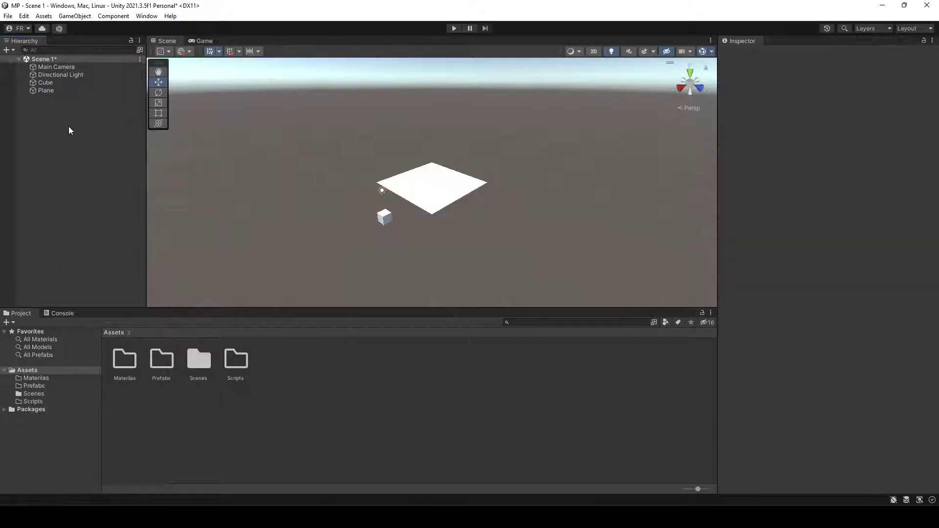
# - Focus on the Plane and reset its Transform component so it lies at the world origin
pyautogui.doubleClick(50, 90)
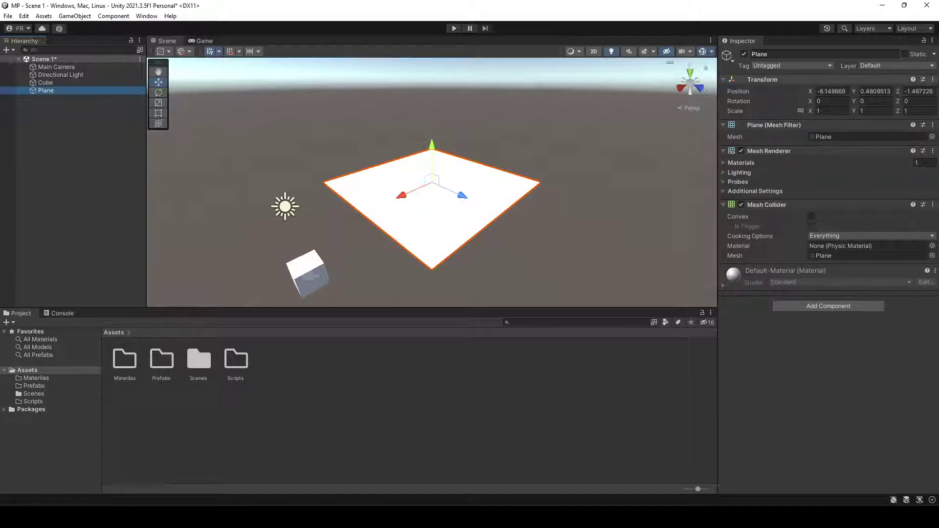
pyautogui.click(933, 79)
pyautogui.click(900, 92)
pyautogui.moveTo(381, 247); pyautogui.dragTo(457, 163, button='middle')
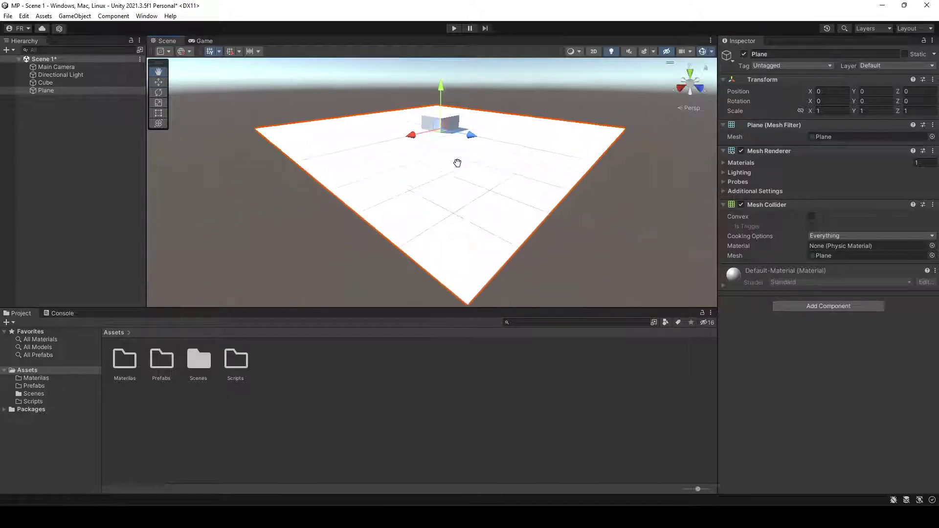
# - Raise the Cube along its vertical axis to a Y position of about 0.63, above the Plane
pyautogui.click(50, 74)
pyautogui.click(46, 83)
pyautogui.moveTo(501, 193); pyautogui.dragTo(485, 224, button='middle')
pyautogui.moveTo(422, 122); pyautogui.dragTo(423, 124)
pyautogui.click(51, 83)
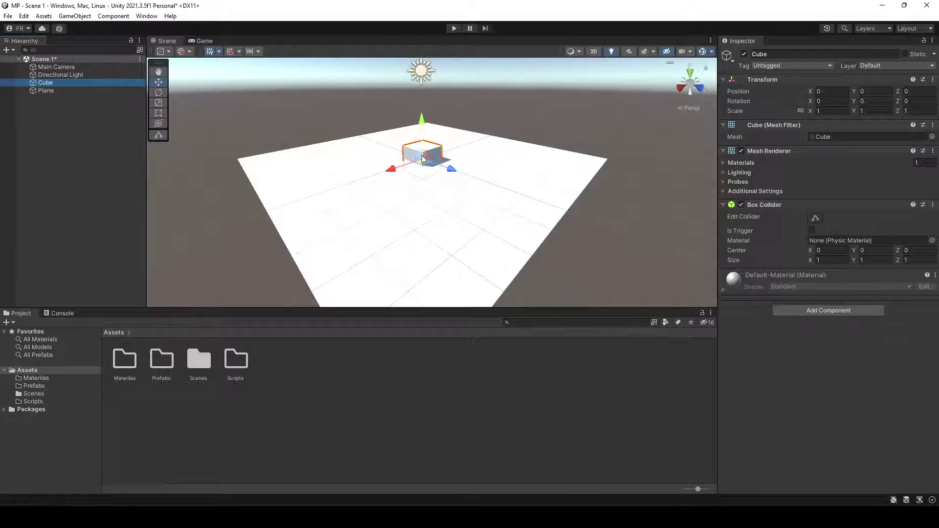
pyautogui.click(422, 122)
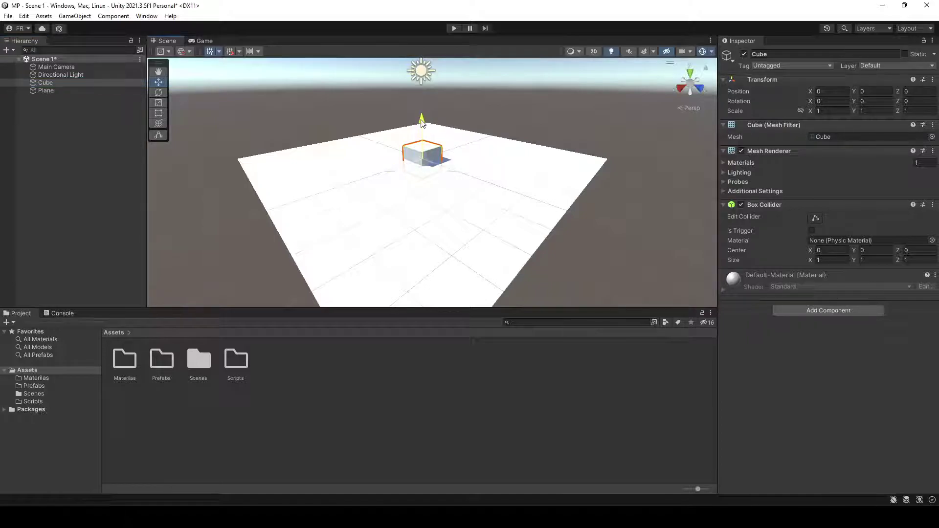
pyautogui.moveTo(421, 120); pyautogui.dragTo(421, 102)
pyautogui.moveTo(451, 210)
pyautogui.mouseDown(button='middle')
pyautogui.moveTo(426, 214)
pyautogui.moveTo(443, 220)
pyautogui.mouseUp(button='middle')
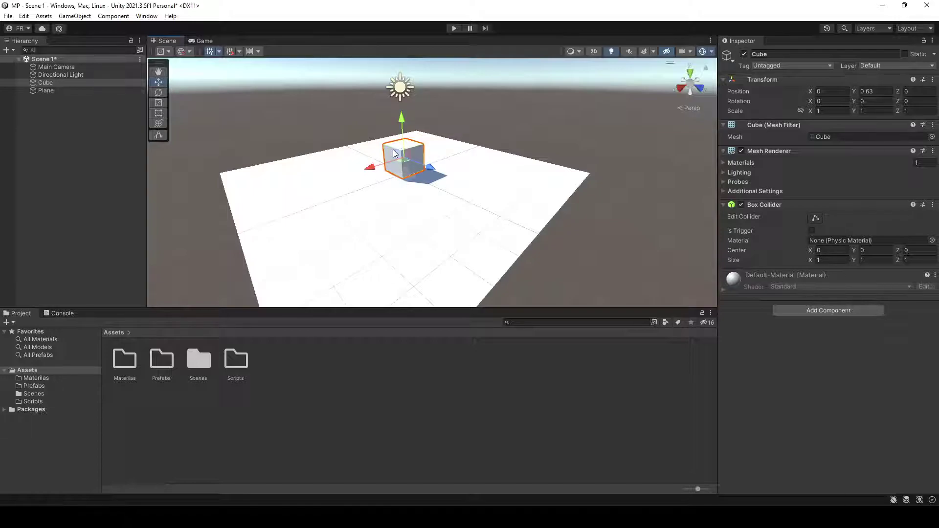
# - Set the Cube's Y position to 0.6 in its Transform component
pyautogui.click(45, 105)
pyautogui.click(50, 82)
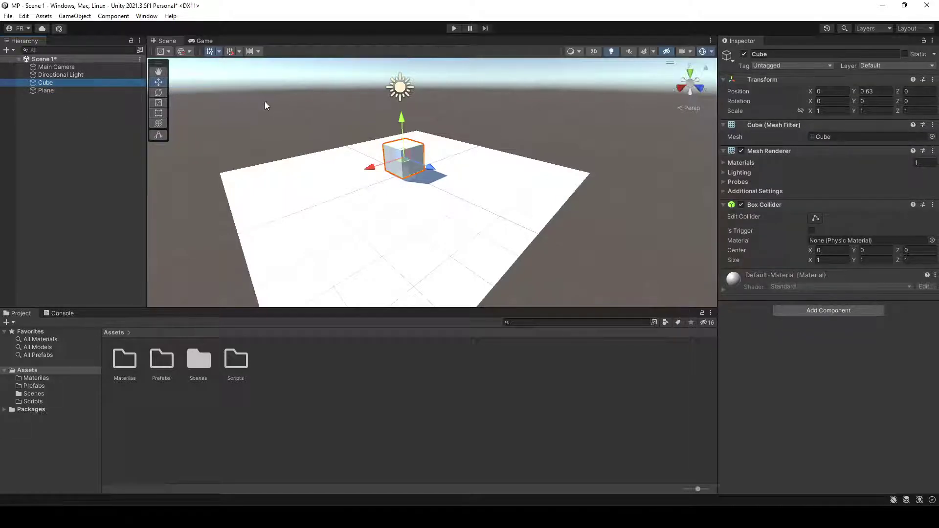
pyautogui.click(887, 92)
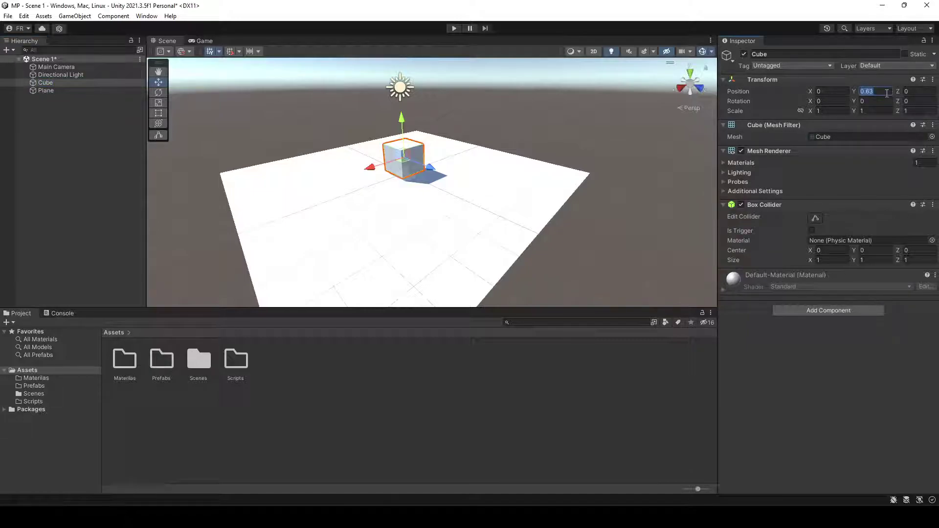
pyautogui.write('0')
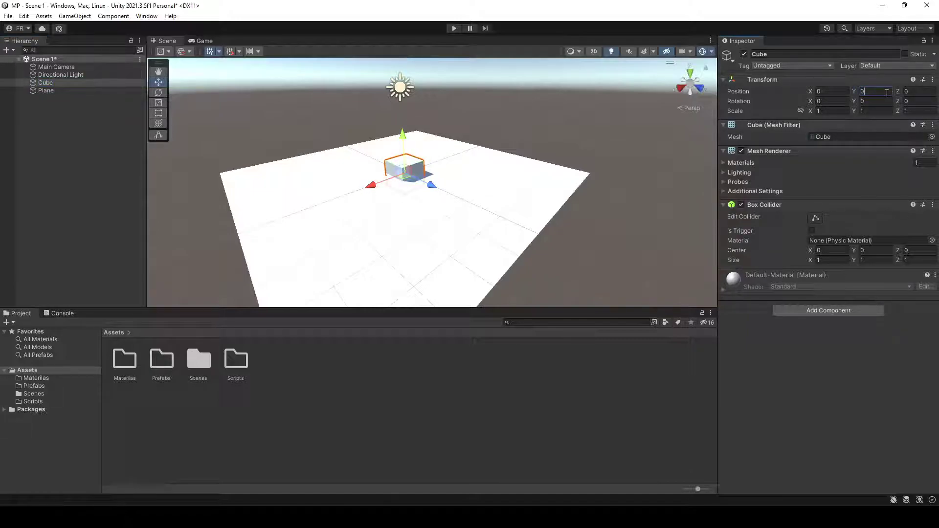
pyautogui.write('-6')
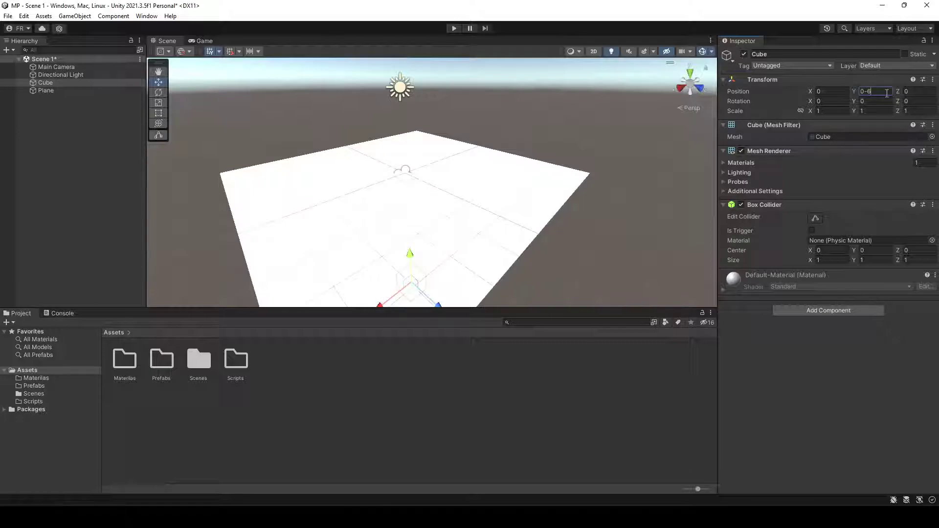
pyautogui.press('BackSpace')
pyautogui.press('BackSpace')
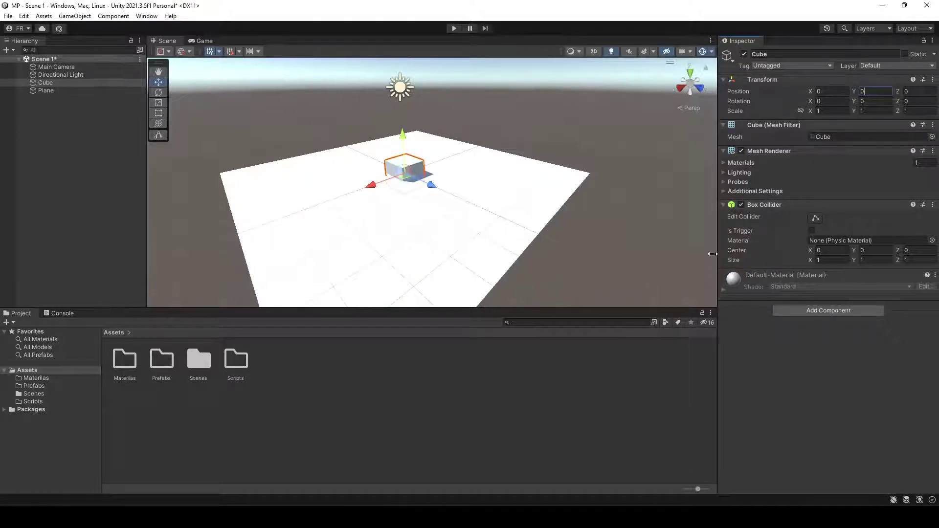
pyautogui.write('.6')
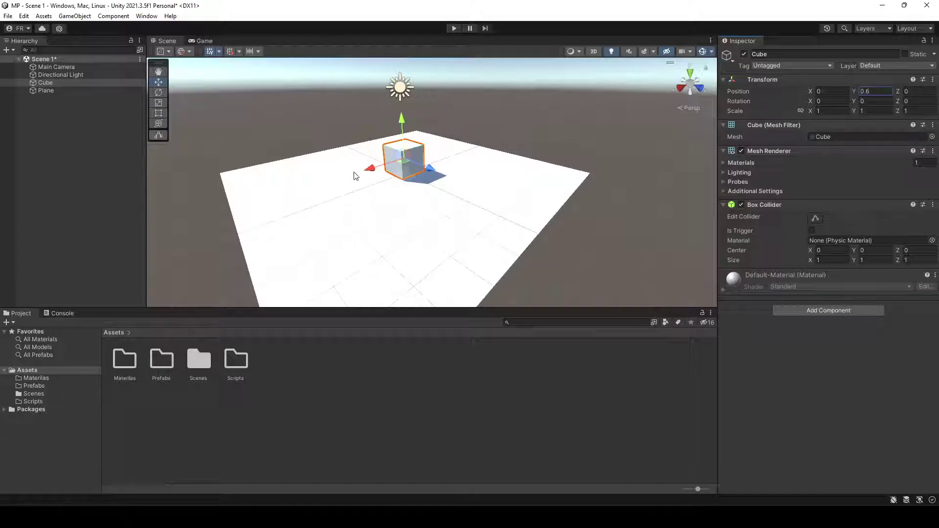
# - Move the Cube to X position 2 and Z position 6 through its Transform values
pyautogui.click(827, 91)
pyautogui.write('2')
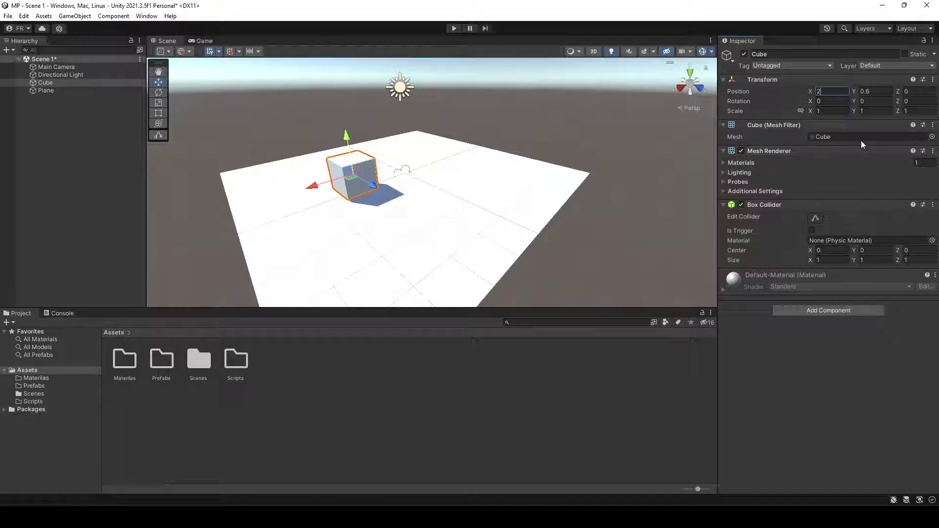
pyautogui.click(917, 92)
pyautogui.write('6')
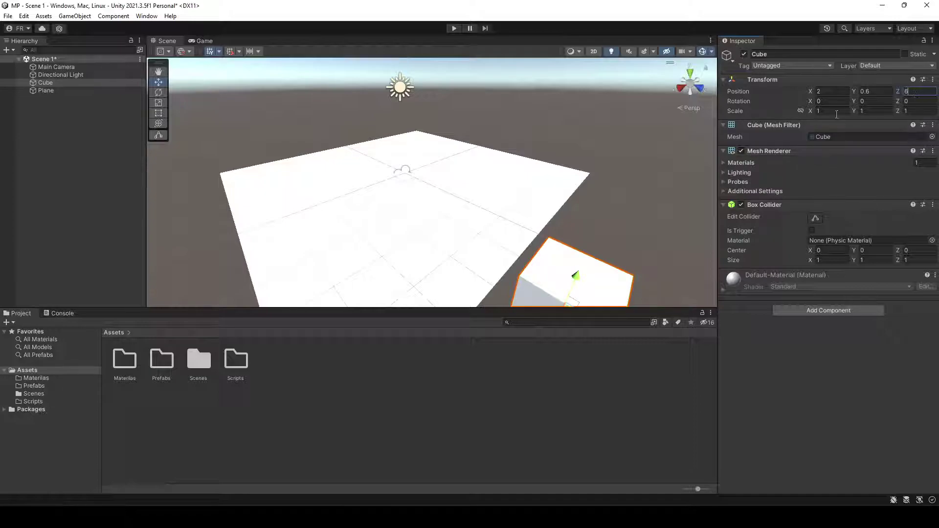
pyautogui.scroll(-5, 597, 240)
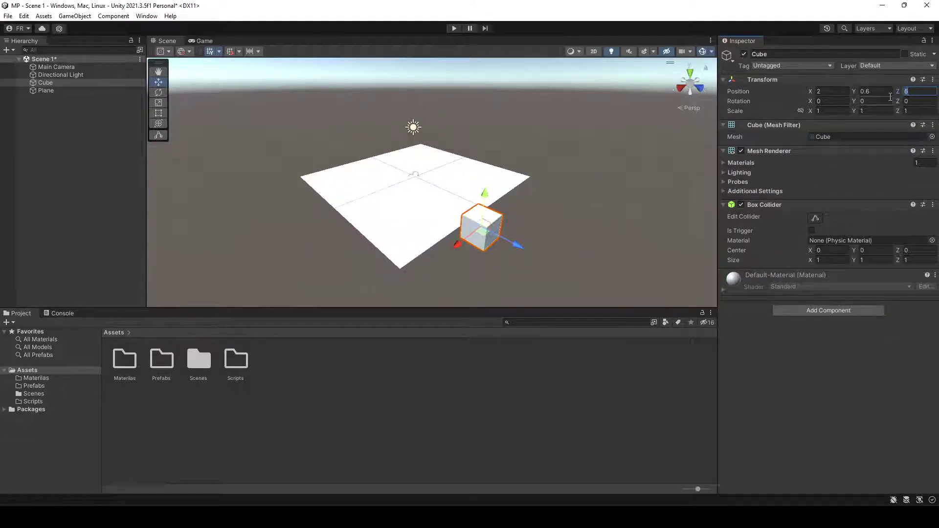
# - Return the Cube's Z and X positions to 0
pyautogui.write('0')
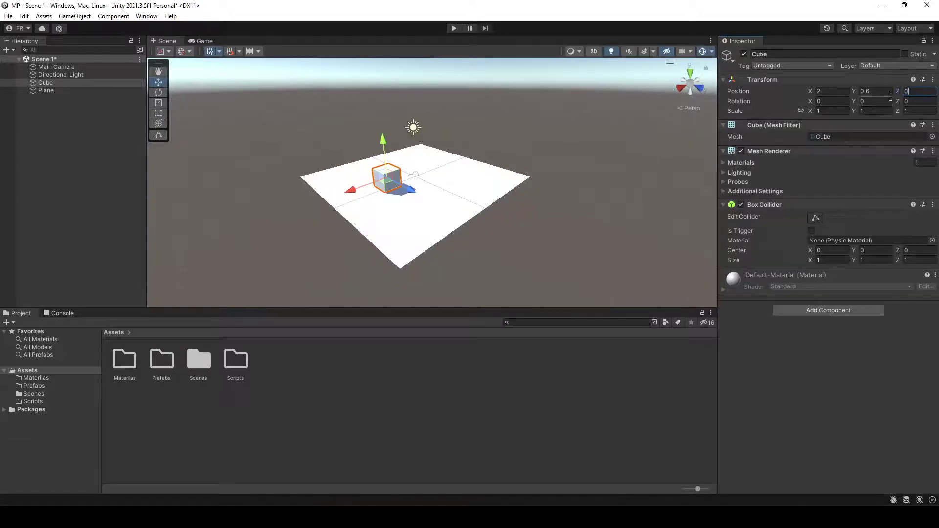
pyautogui.click(829, 91)
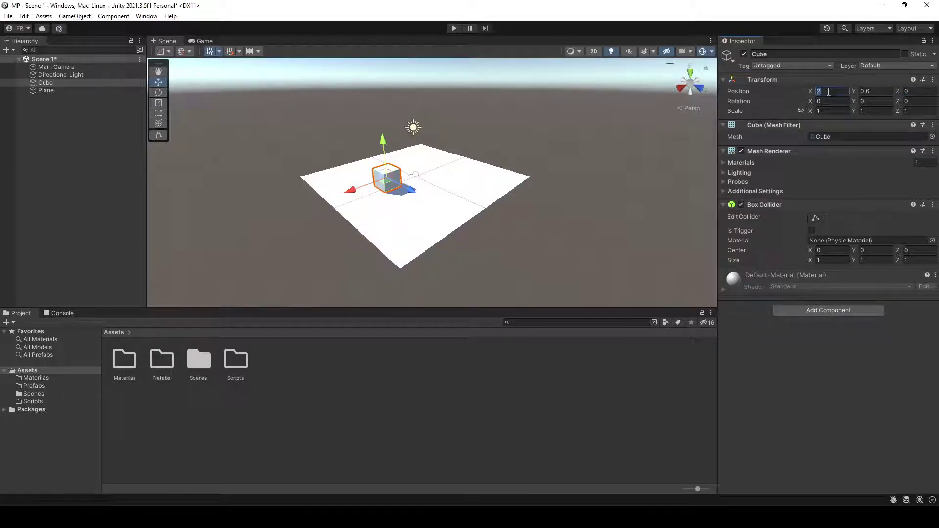
pyautogui.write('0')
pyautogui.press('Return')
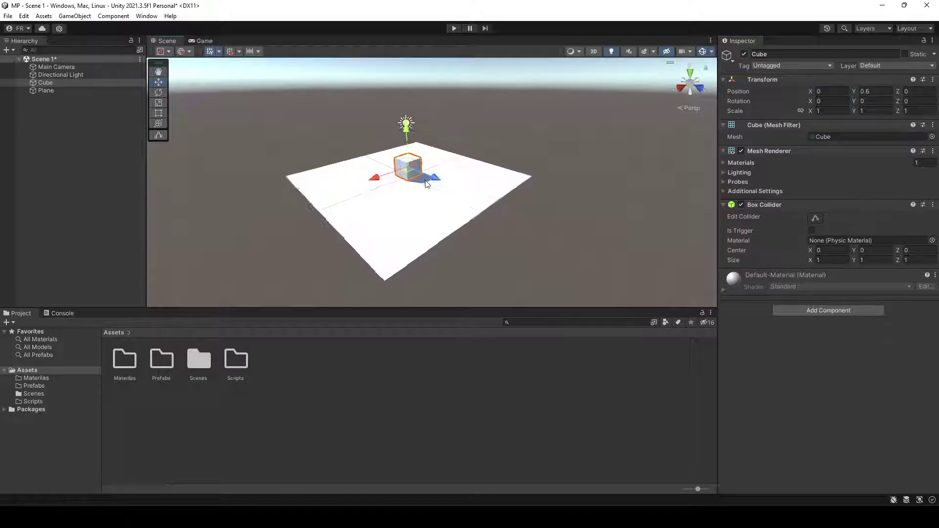
# - Move the Main Camera to about Y 1.02 and Z -3.92 to frame the Cube and Plane, checking the Game view
pyautogui.click(203, 41)
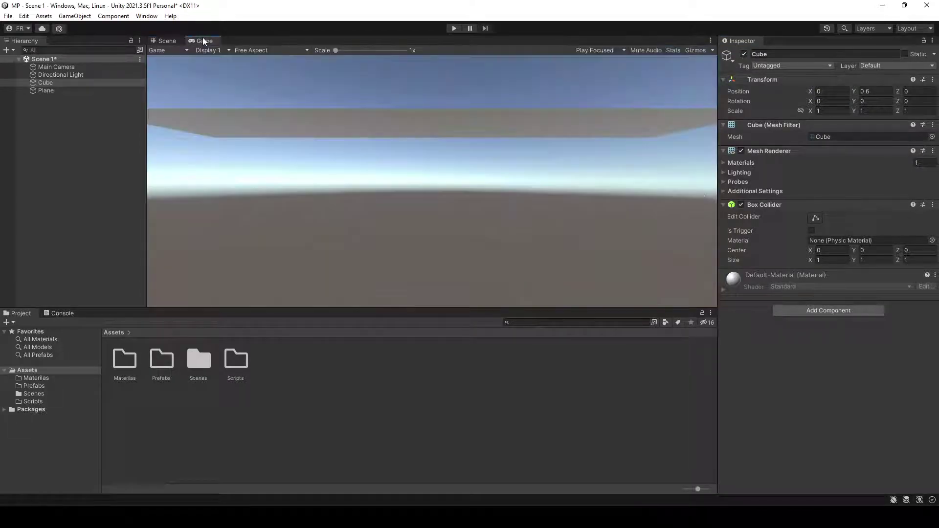
pyautogui.click(166, 41)
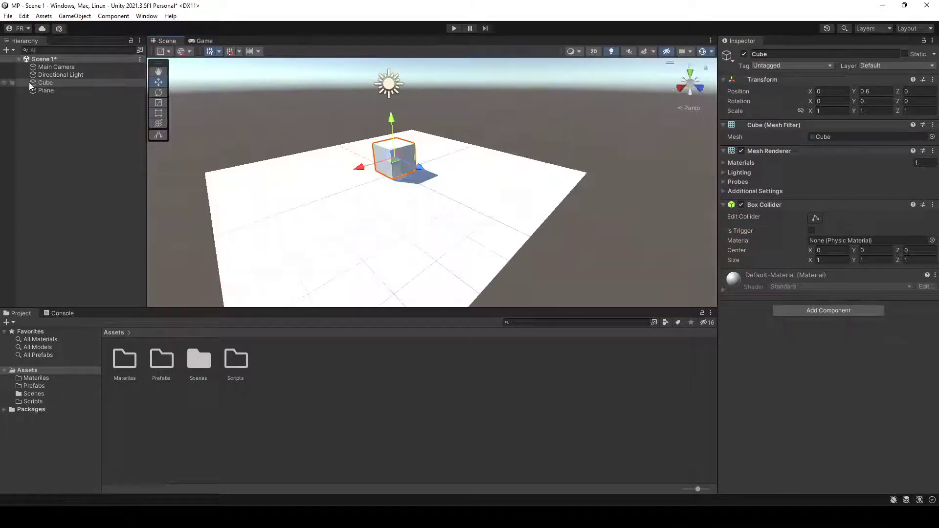
pyautogui.click(53, 67)
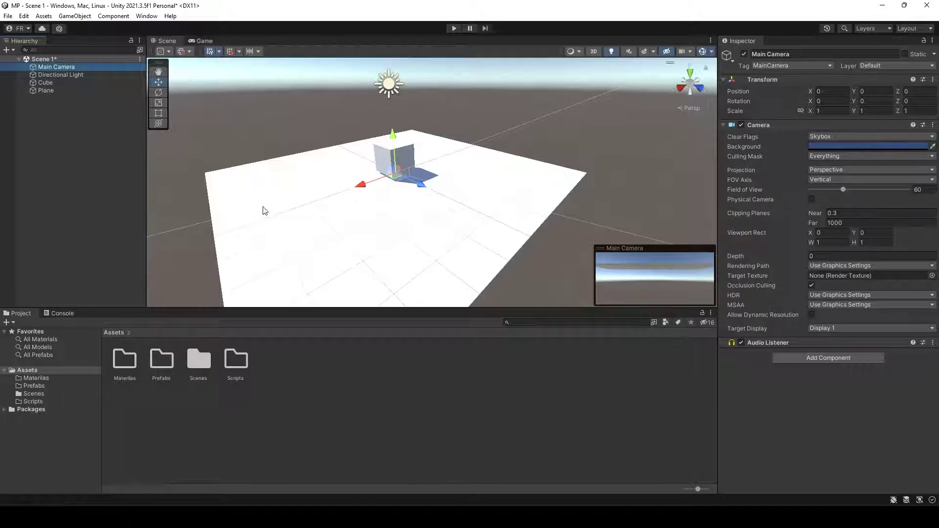
pyautogui.doubleClick(55, 65)
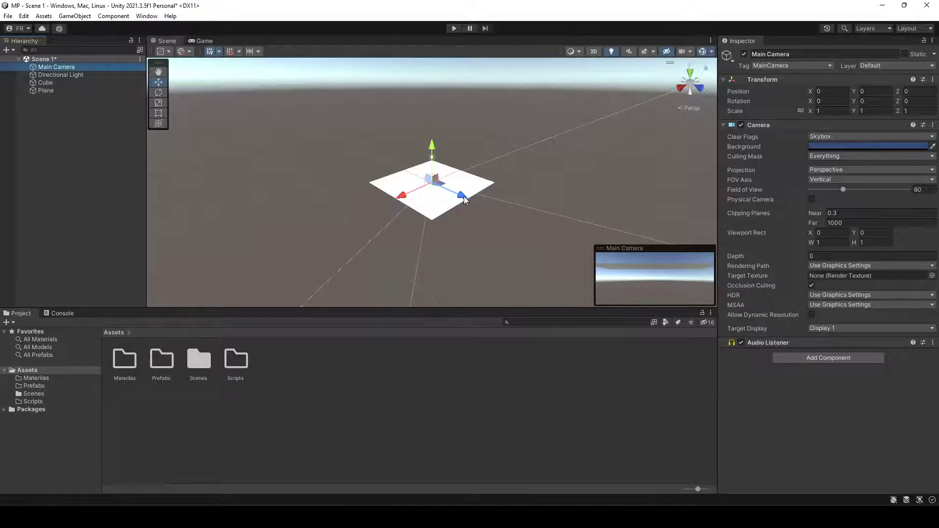
pyautogui.moveTo(464, 195); pyautogui.dragTo(436, 193)
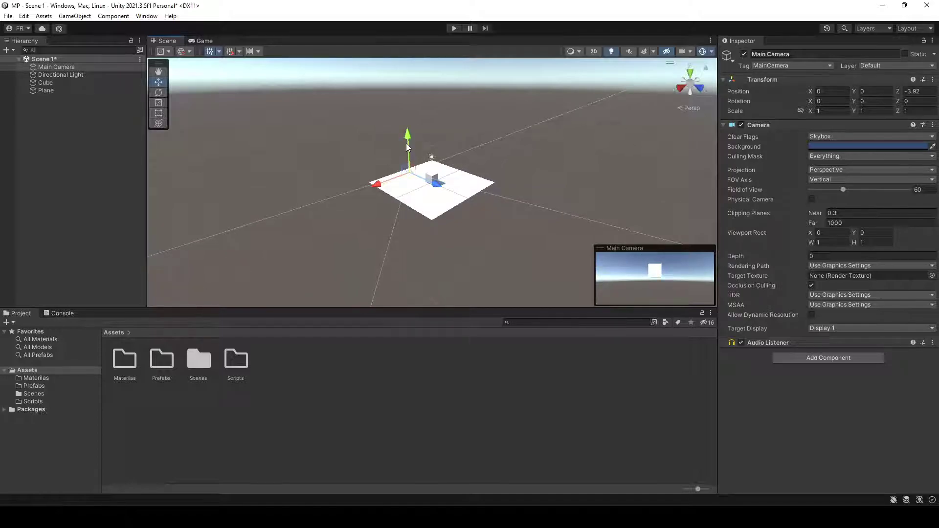
pyautogui.moveTo(407, 137); pyautogui.dragTo(407, 128)
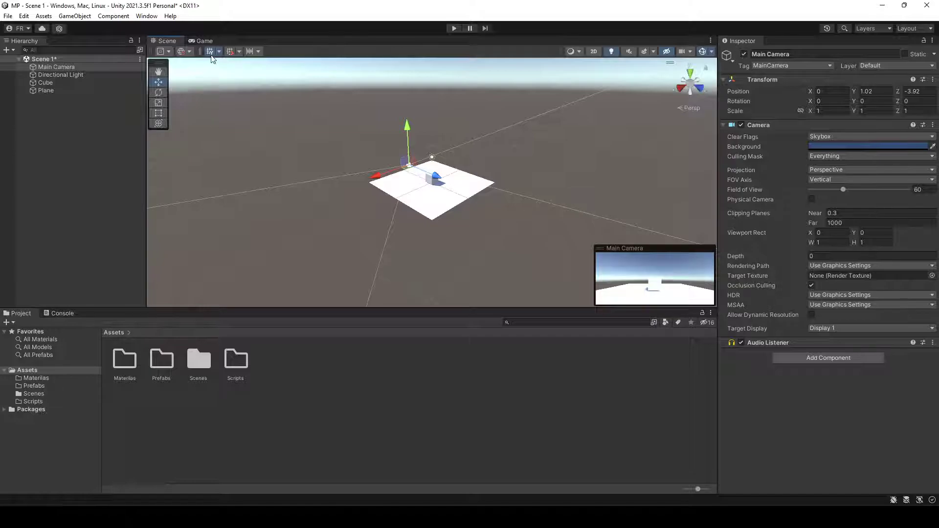
pyautogui.click(203, 42)
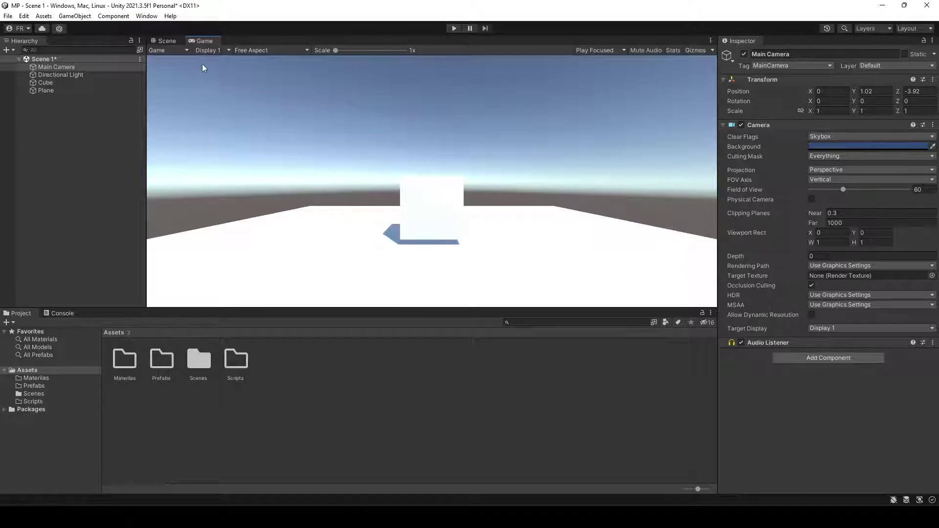
# - Return to the Scene view and try the Hand, Move, Rotate, Scale, Rect and Transform tools on the Main Camera
pyautogui.click(166, 41)
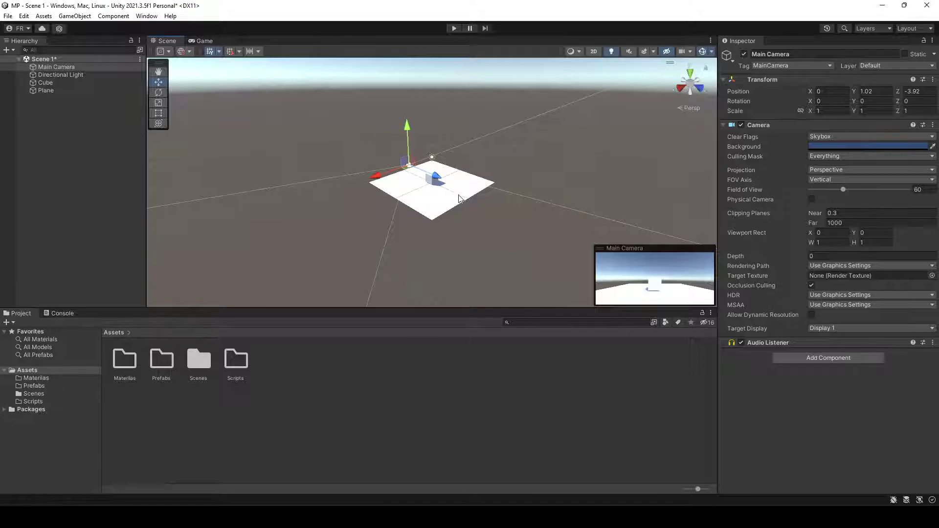
pyautogui.click(158, 73)
pyautogui.click(158, 82)
pyautogui.click(158, 93)
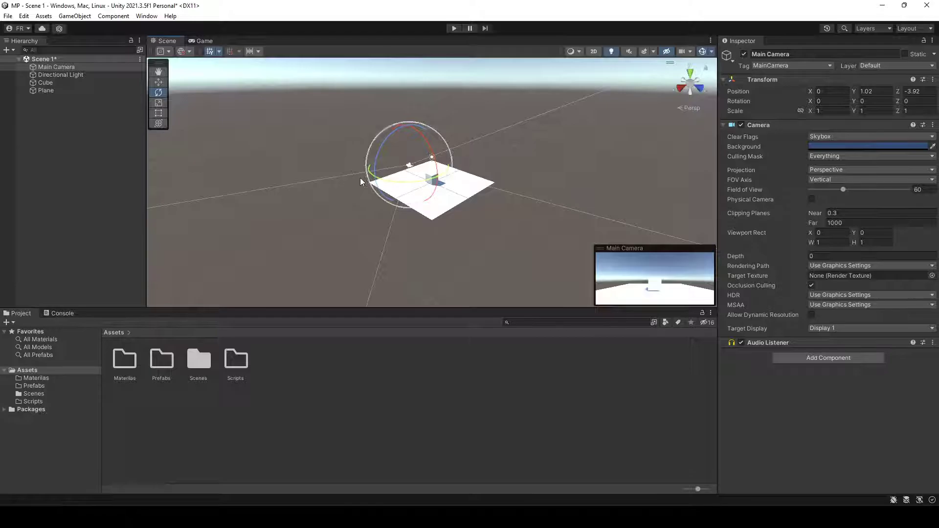
pyautogui.click(158, 104)
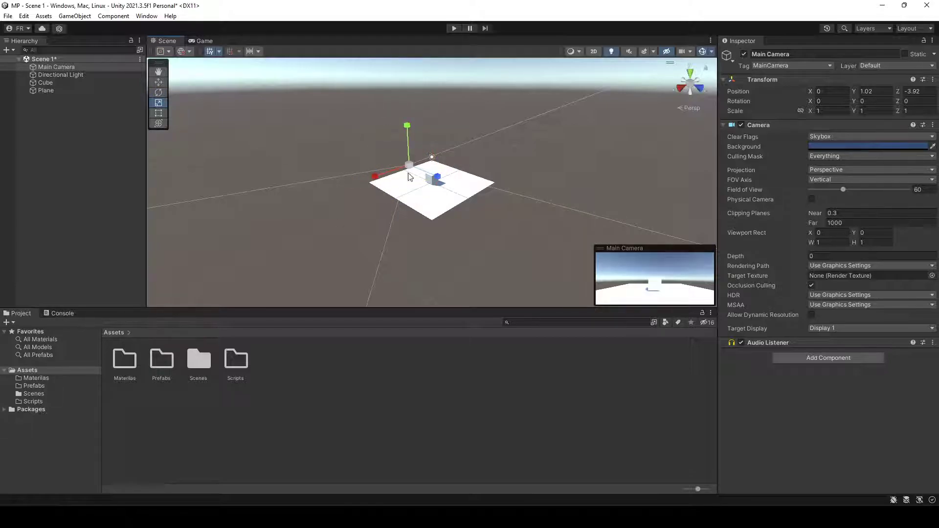
pyautogui.click(158, 113)
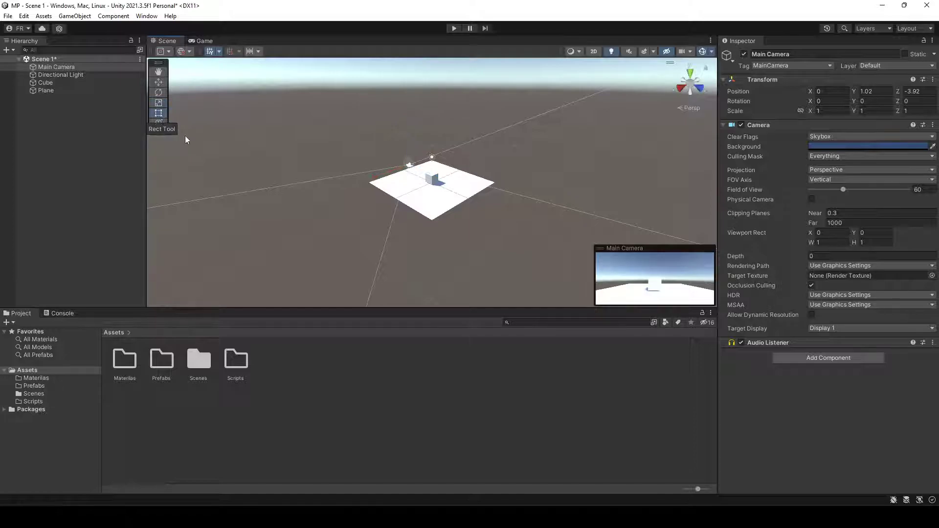
pyautogui.click(158, 124)
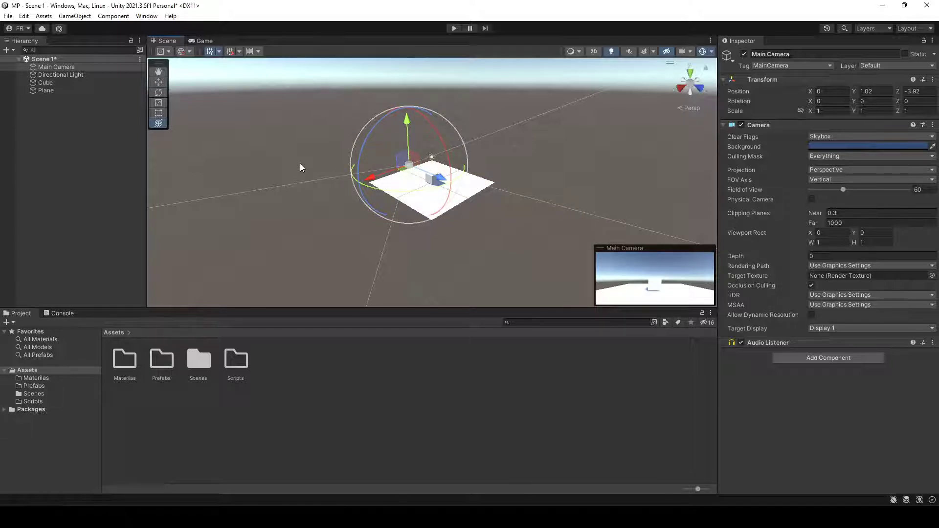
# - Activate the Move tool, select the Cube and focus the Scene view on it
pyautogui.click(158, 82)
pyautogui.click(42, 84)
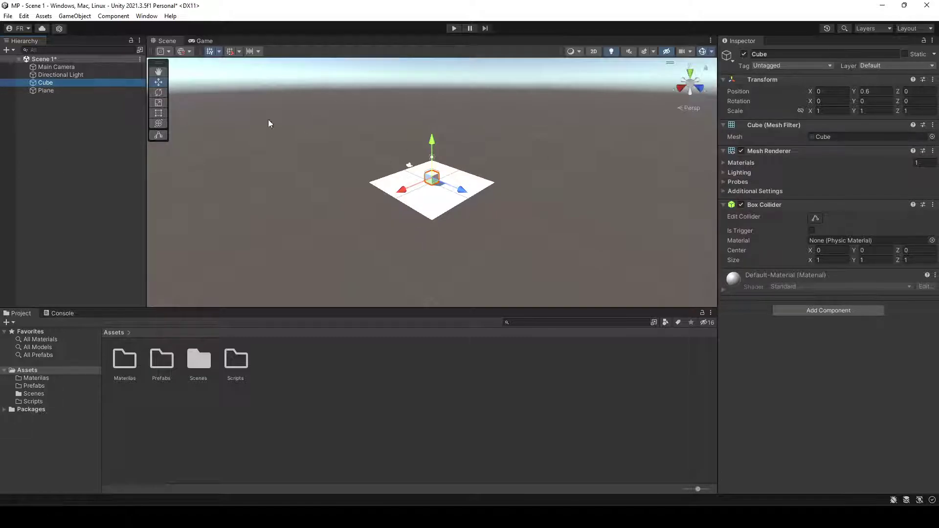
pyautogui.doubleClick(48, 84)
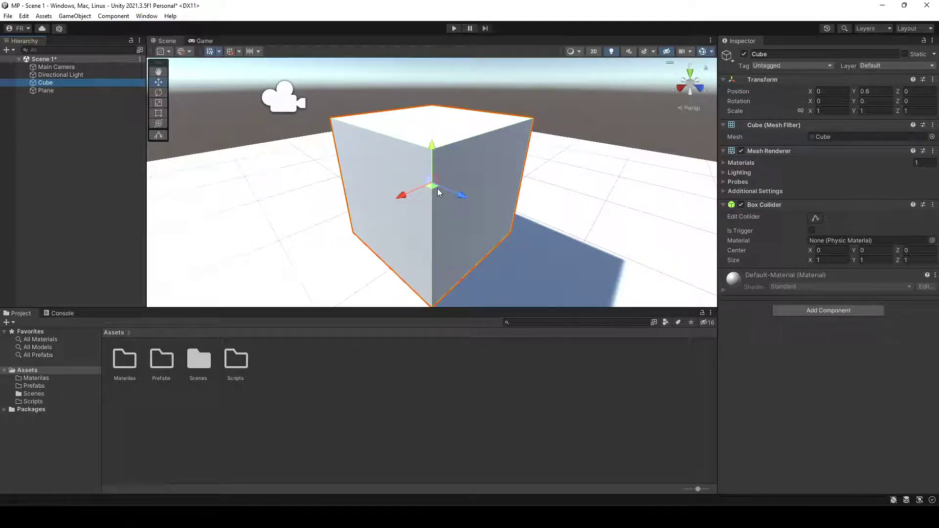
pyautogui.scroll(-10, 412, 204)
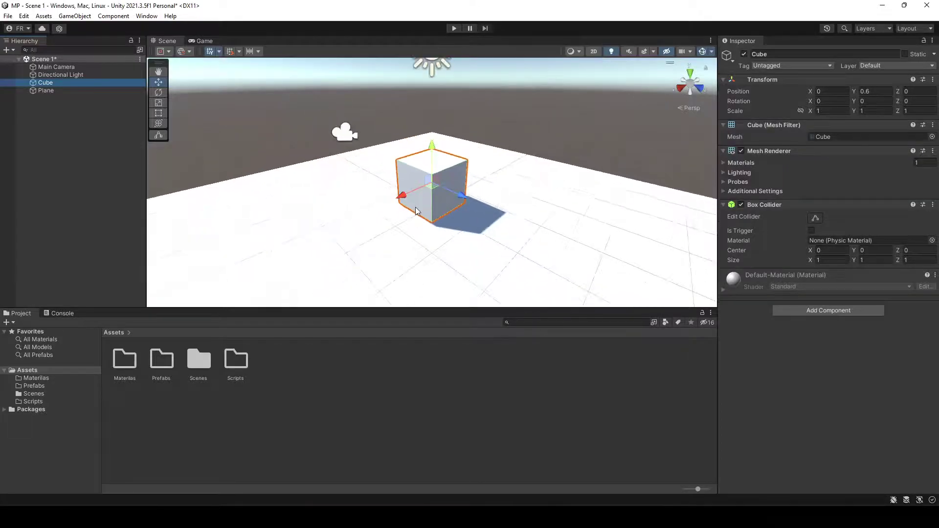
pyautogui.scroll(-3, 417, 211)
pyautogui.scroll(-8, 460, 275)
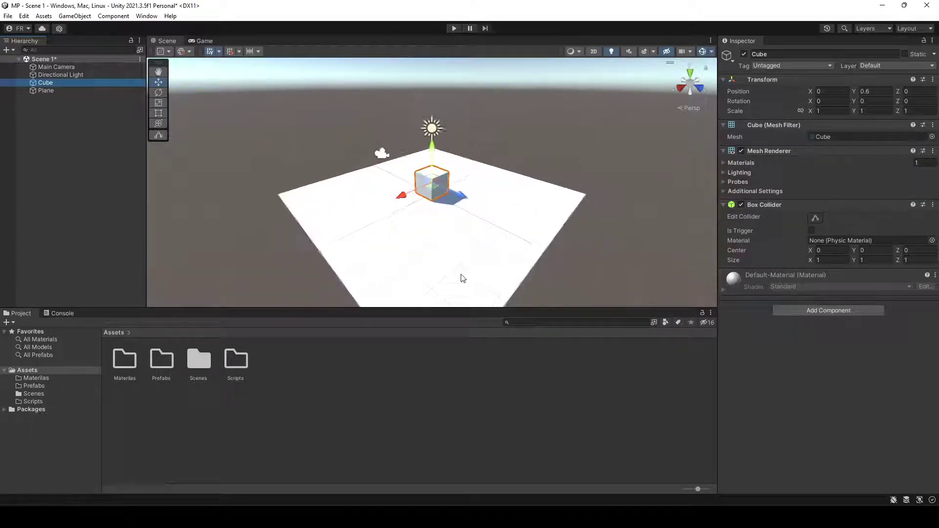
pyautogui.click(302, 232)
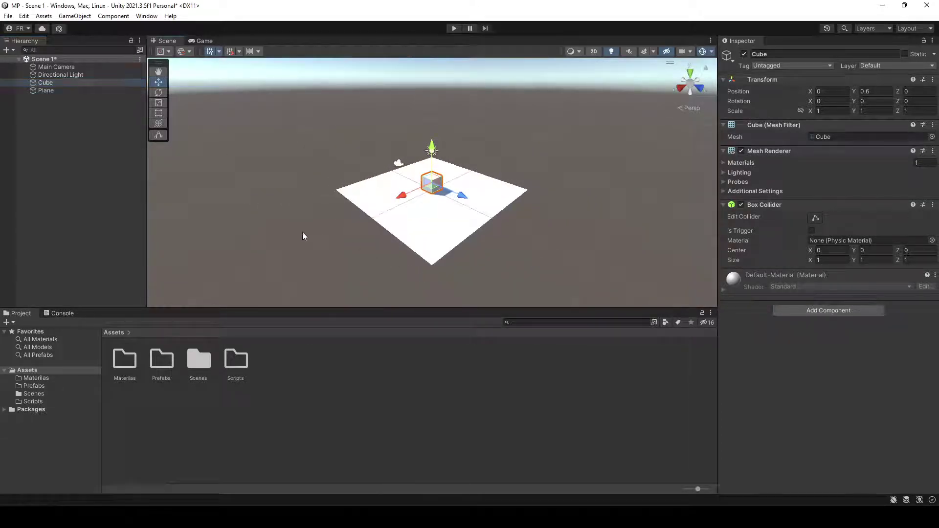
# - Deselect the Cube, select it again by name and frame it in the Scene view
pyautogui.click(43, 83)
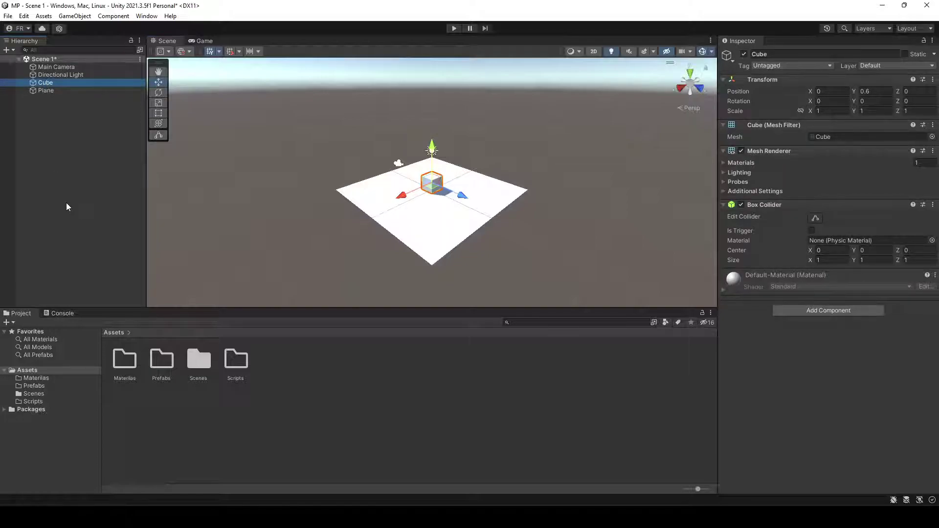
pyautogui.click(313, 214)
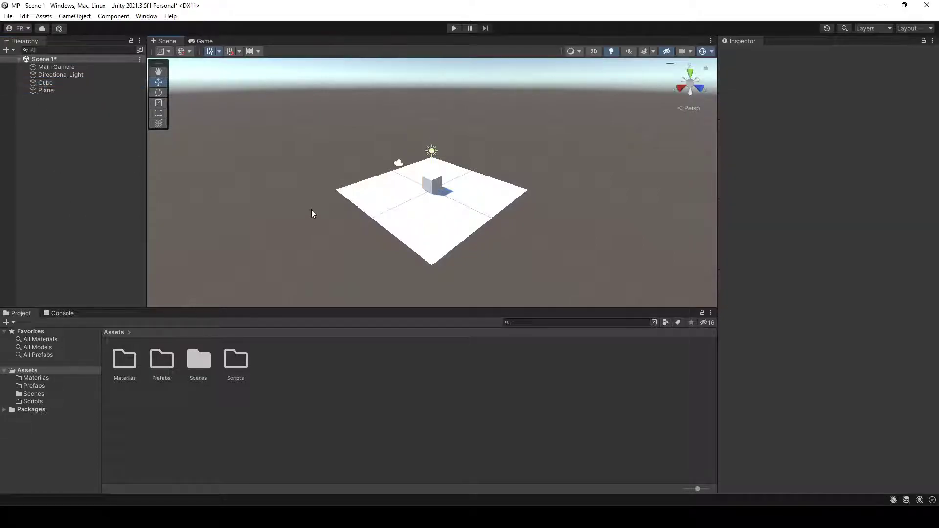
pyautogui.click(81, 82)
pyautogui.press('f')
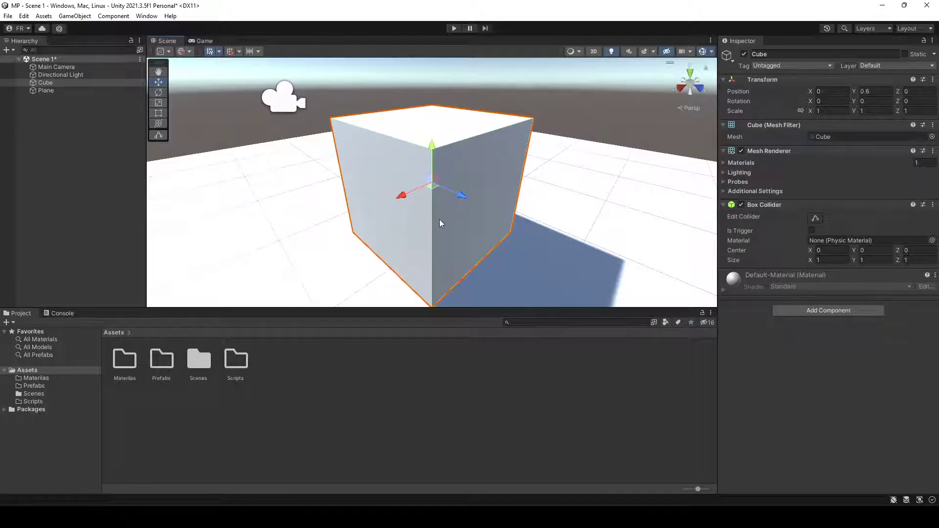
pyautogui.scroll(-10, 439, 223)
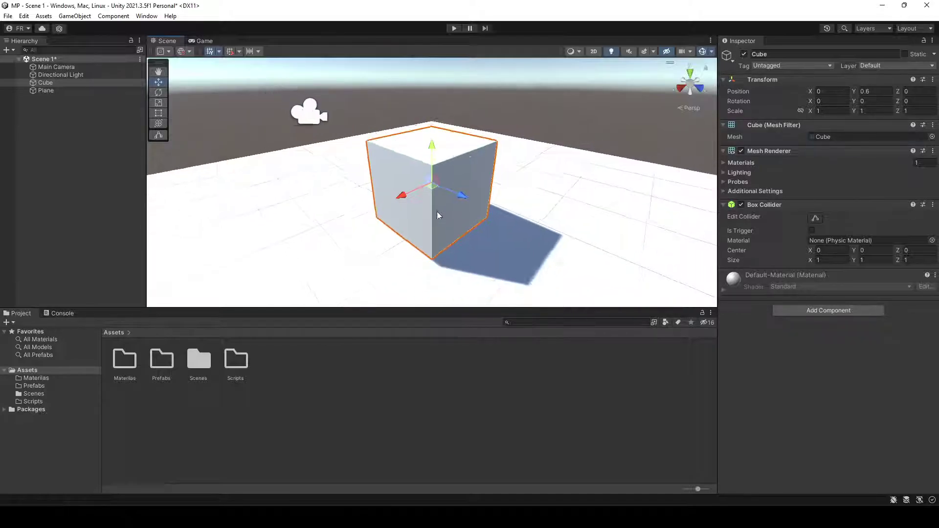
pyautogui.scroll(-2, 437, 213)
# - Select the Plane and then the Cube directly in the scene, and frame the Cube
pyautogui.click(404, 239)
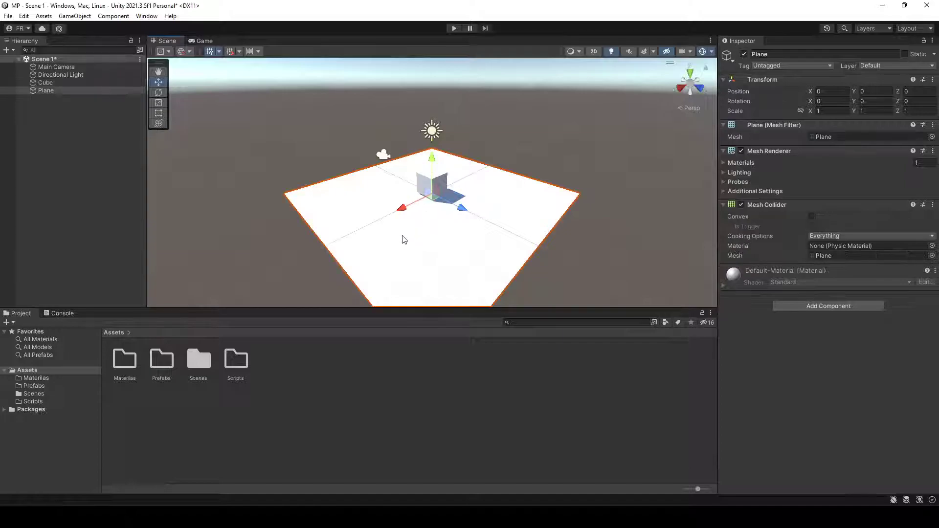
pyautogui.click(442, 179)
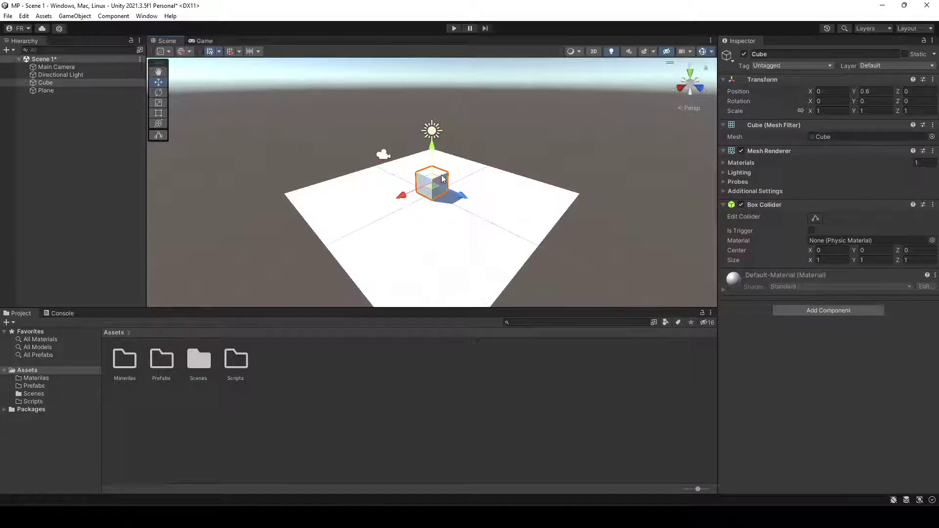
pyautogui.press('f')
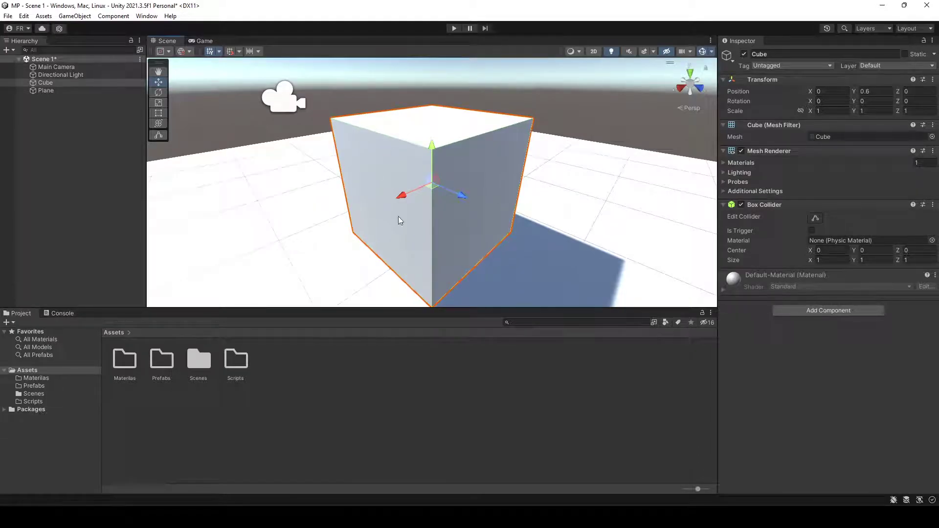
pyautogui.scroll(-6, 514, 251)
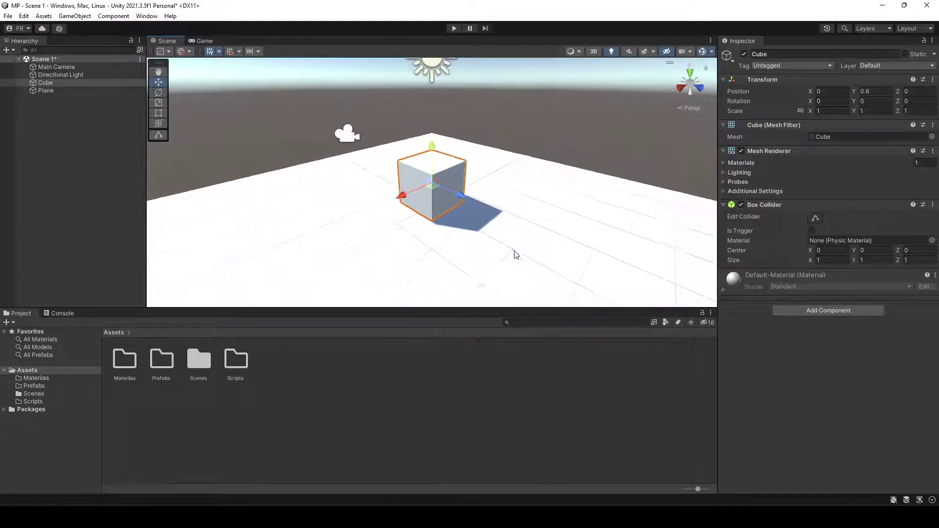
pyautogui.scroll(-2, 514, 255)
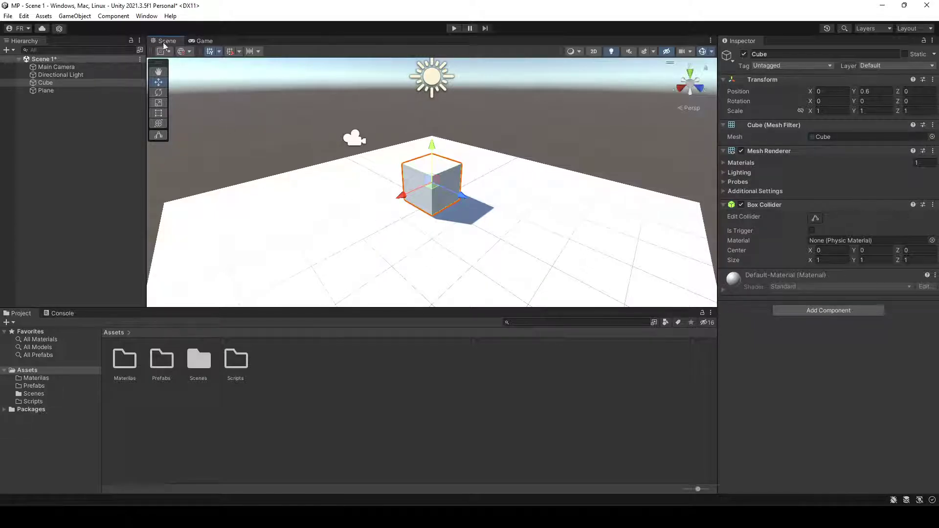
# - Check the Game view, then return to the Scene view and select the Cube there
pyautogui.click(202, 40)
pyautogui.click(167, 41)
pyautogui.click(446, 179)
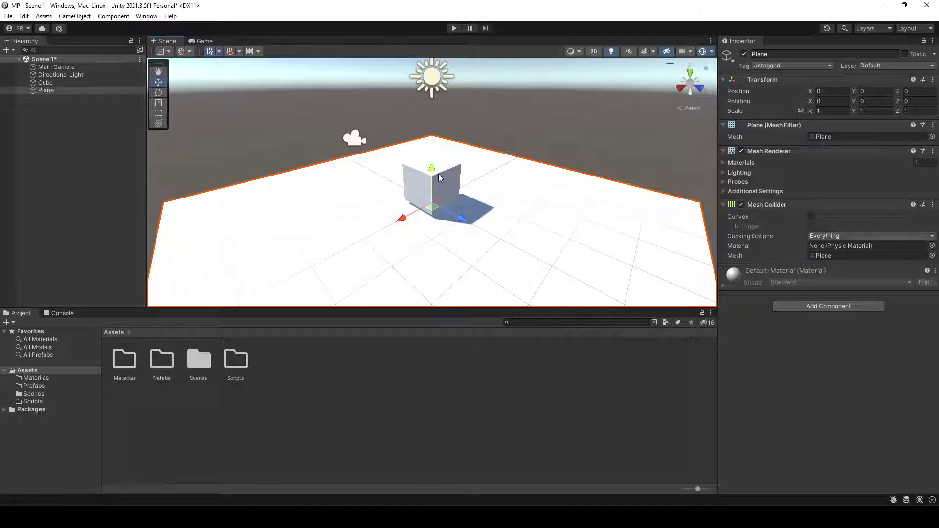
pyautogui.click(439, 174)
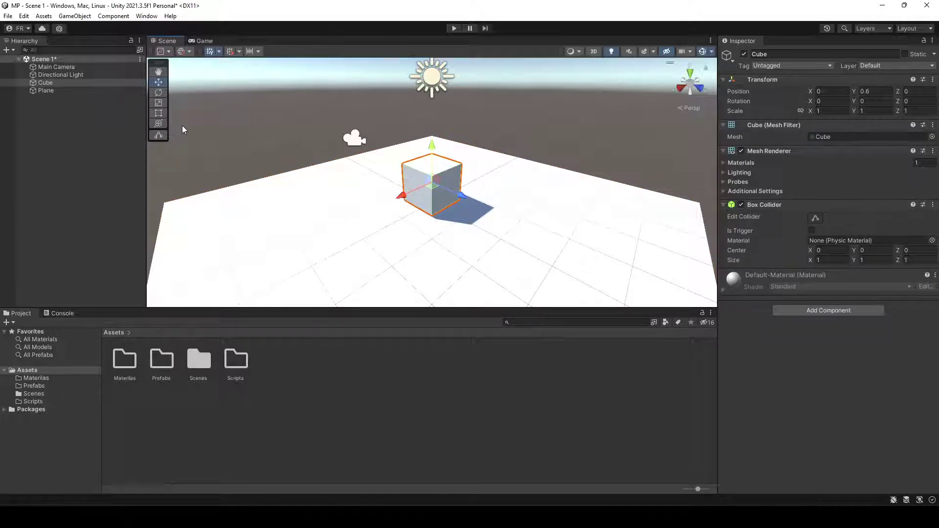
# - Pan the Scene view with the Hand tool and orbit it to see the Cube from another angle
pyautogui.click(159, 73)
pyautogui.moveTo(410, 180); pyautogui.dragTo(475, 210)
pyautogui.keyDown('alt'); pyautogui.moveTo(381, 204); pyautogui.dragTo(310, 184); pyautogui.keyUp('alt')
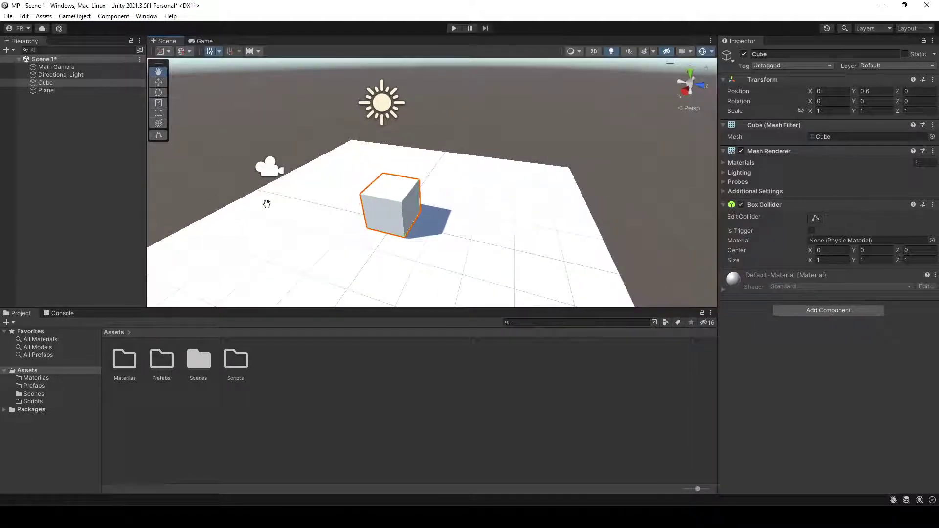
# - Move the Cube freehand along its axes with the Move tool to about X 0.82, Y 0.97, Z 0.478
pyautogui.click(160, 82)
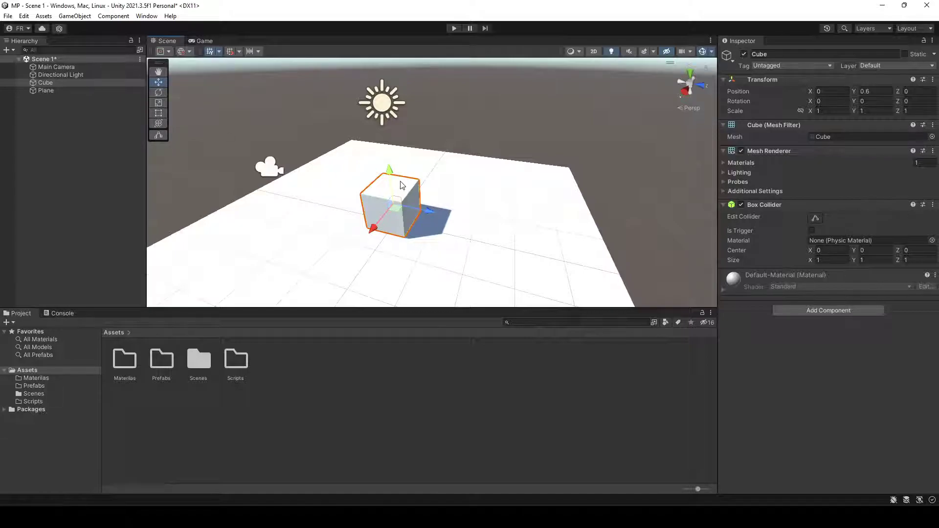
pyautogui.moveTo(390, 169)
pyautogui.mouseDown()
pyautogui.moveTo(389, 135)
pyautogui.moveTo(388, 157)
pyautogui.mouseUp()
pyautogui.moveTo(370, 222); pyautogui.dragTo(364, 229)
pyautogui.moveTo(422, 205); pyautogui.dragTo(421, 183)
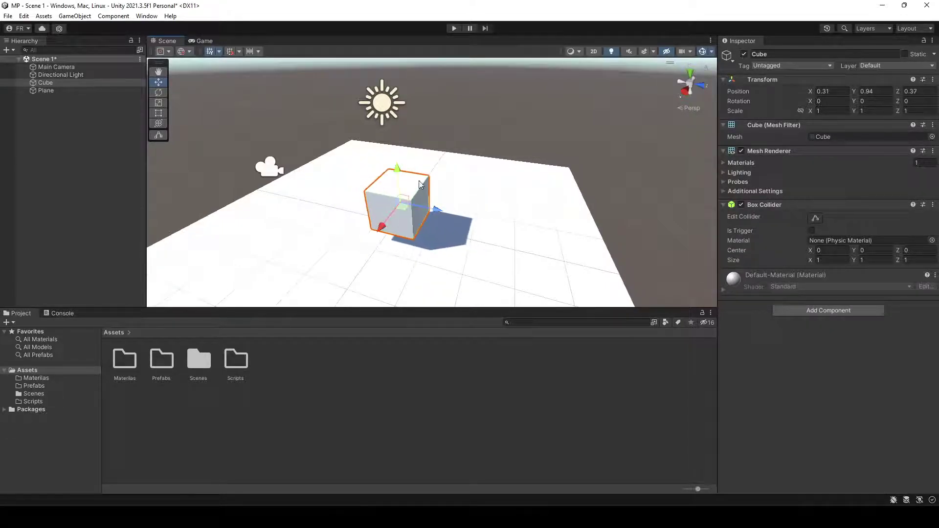
pyautogui.moveTo(381, 226); pyautogui.dragTo(368, 242)
pyautogui.moveTo(432, 228)
pyautogui.mouseDown()
pyautogui.moveTo(476, 227)
pyautogui.moveTo(432, 223)
pyautogui.mouseUp()
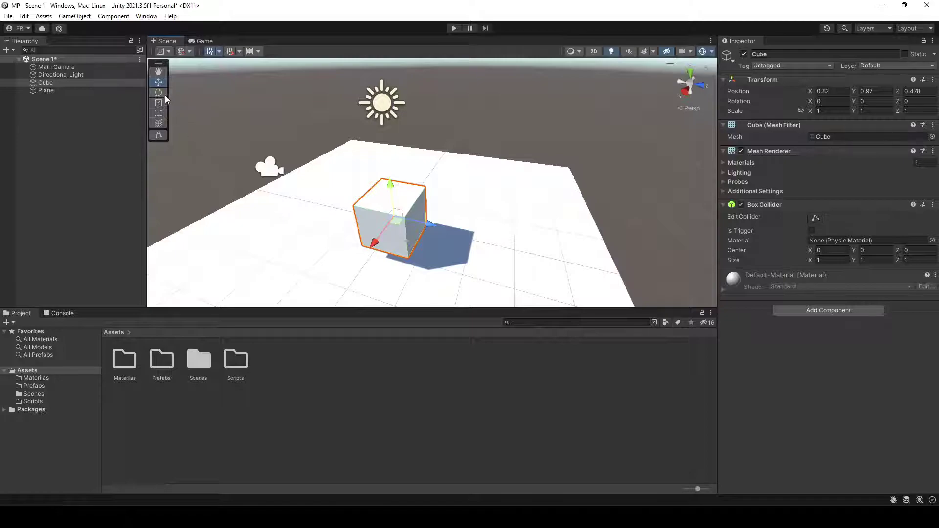
# - Alternate between the Hand and Move tools, then activate the Rotate tool for the Cube
pyautogui.click(158, 72)
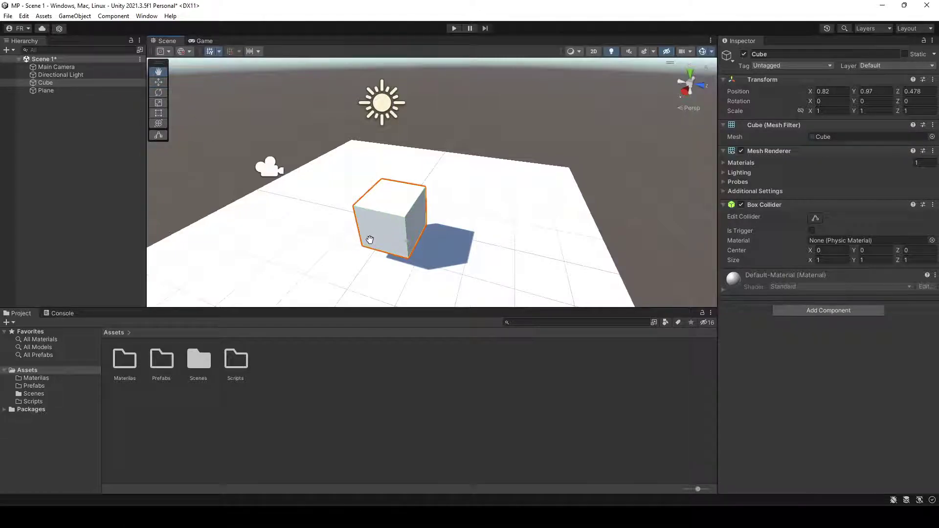
pyautogui.press('w')
pyautogui.press('q')
pyautogui.press('w')
pyautogui.press('q')
pyautogui.press('e')
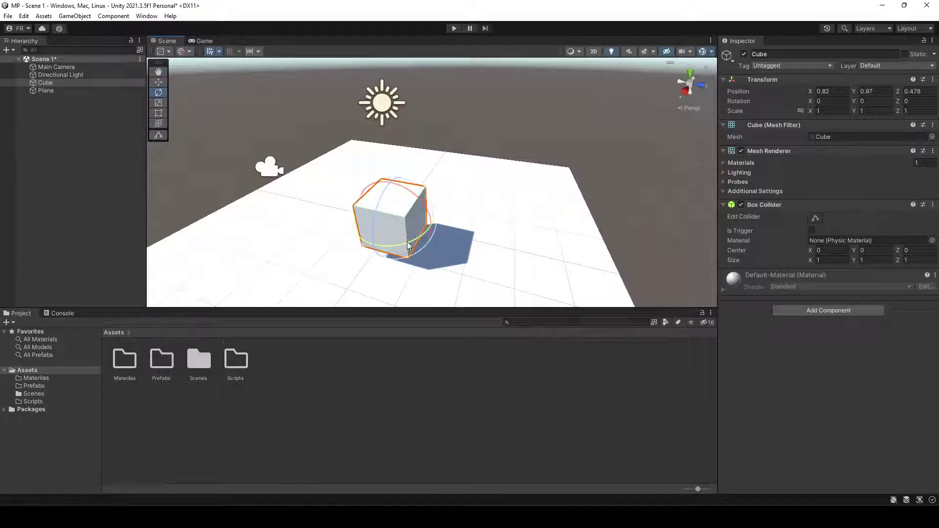
# - Rotate the cube to about X 23.5, Y 72.9, Z 56.4 and scale it to about X 1.6, Y 4.2, Z 3.0
pyautogui.moveTo(404, 194); pyautogui.dragTo(360, 202)
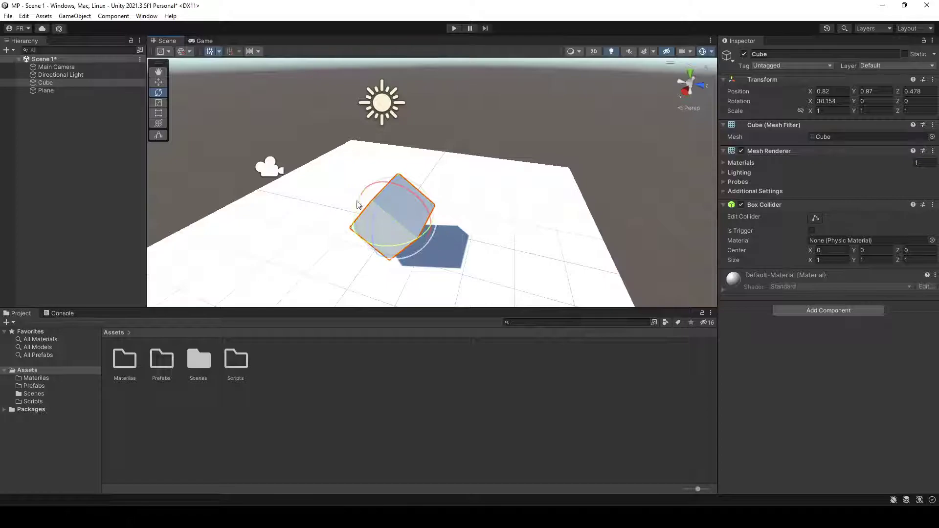
pyautogui.moveTo(372, 236); pyautogui.dragTo(147, 272)
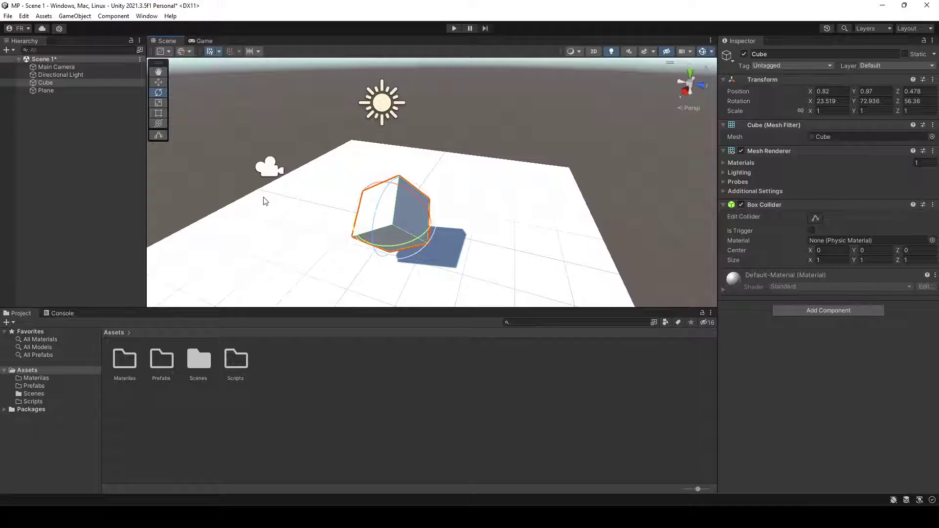
pyautogui.press('r')
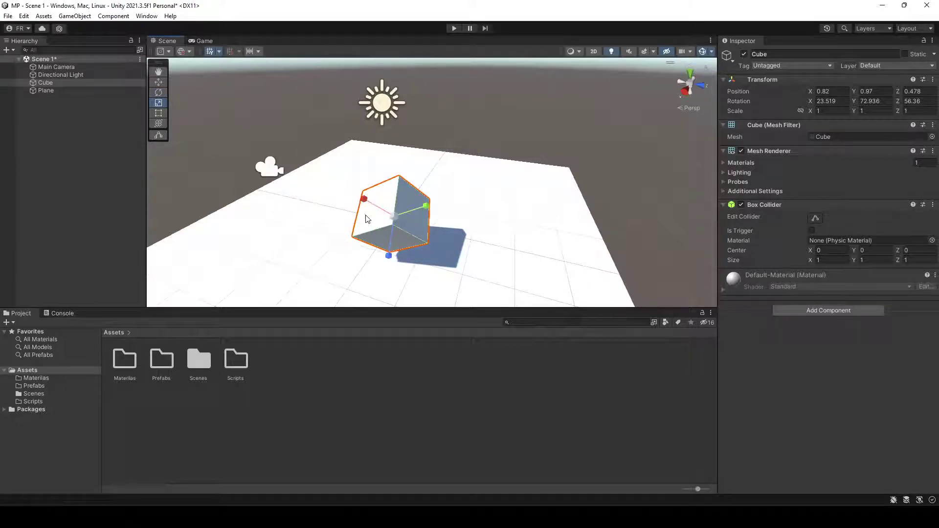
pyautogui.moveTo(365, 202); pyautogui.dragTo(357, 220)
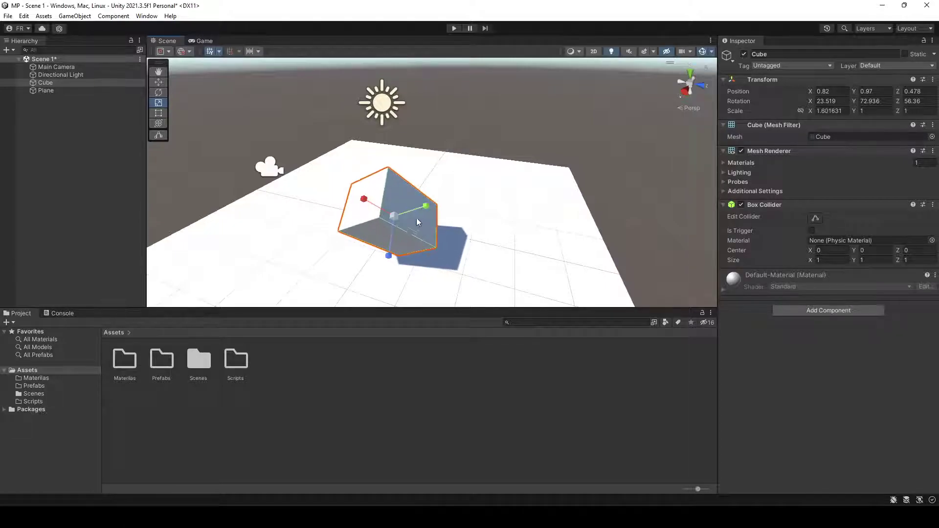
pyautogui.moveTo(423, 207); pyautogui.dragTo(522, 172)
pyautogui.moveTo(388, 271); pyautogui.dragTo(390, 322)
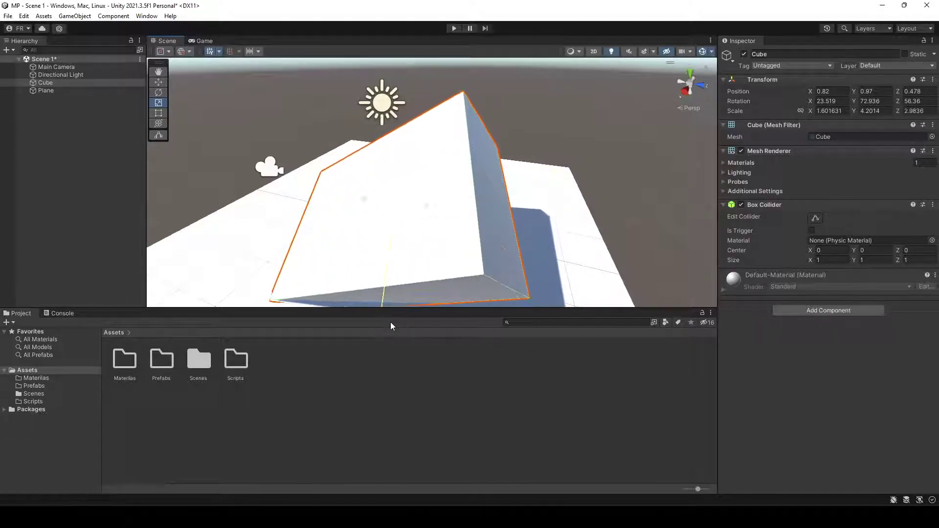
pyautogui.scroll(-2, 405, 256)
pyautogui.scroll(-2, 404, 252)
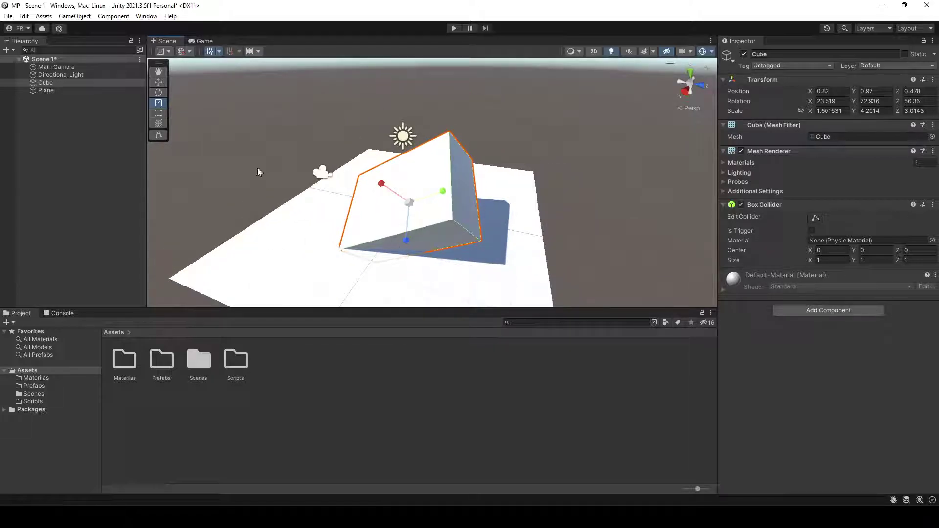
# - Resize the cube with the Rect tool to about X 1.31, Y 4.61 and move it with the Transform tool to X -0.17, Y 1.45
pyautogui.click(158, 115)
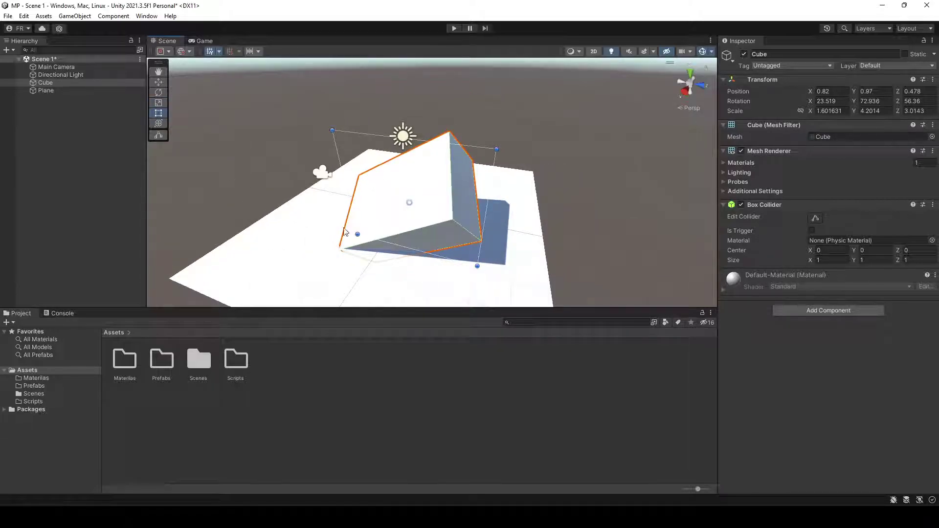
pyautogui.moveTo(497, 149); pyautogui.dragTo(508, 166)
pyautogui.click(160, 124)
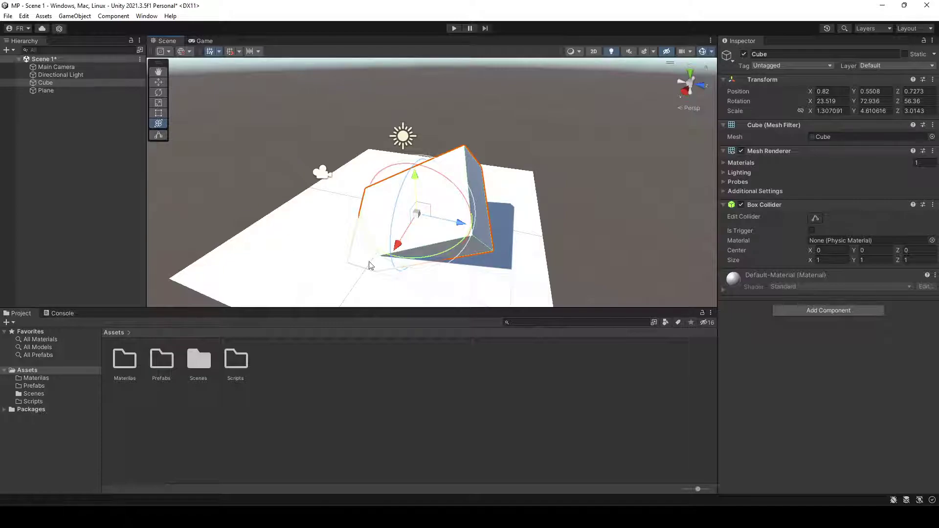
pyautogui.press('t')
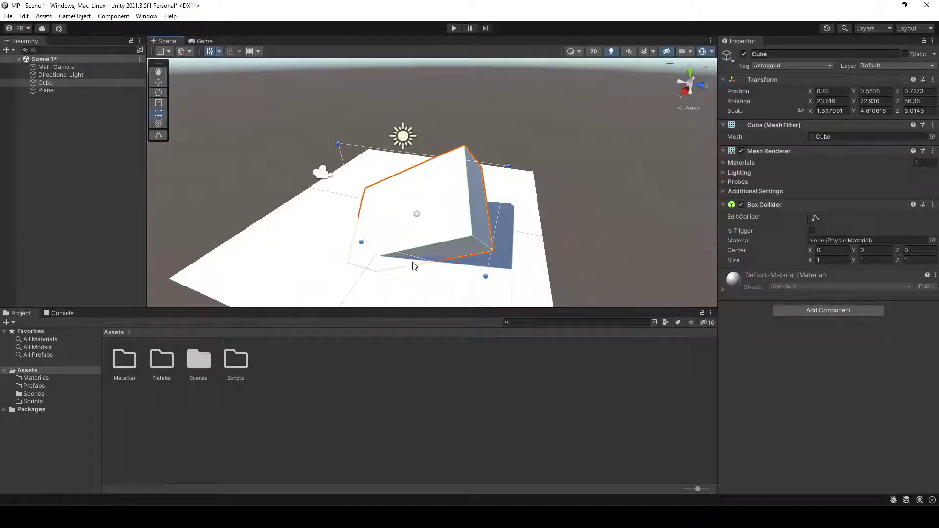
pyautogui.press('y')
pyautogui.moveTo(398, 239); pyautogui.dragTo(409, 220)
pyautogui.moveTo(424, 163); pyautogui.dragTo(425, 132)
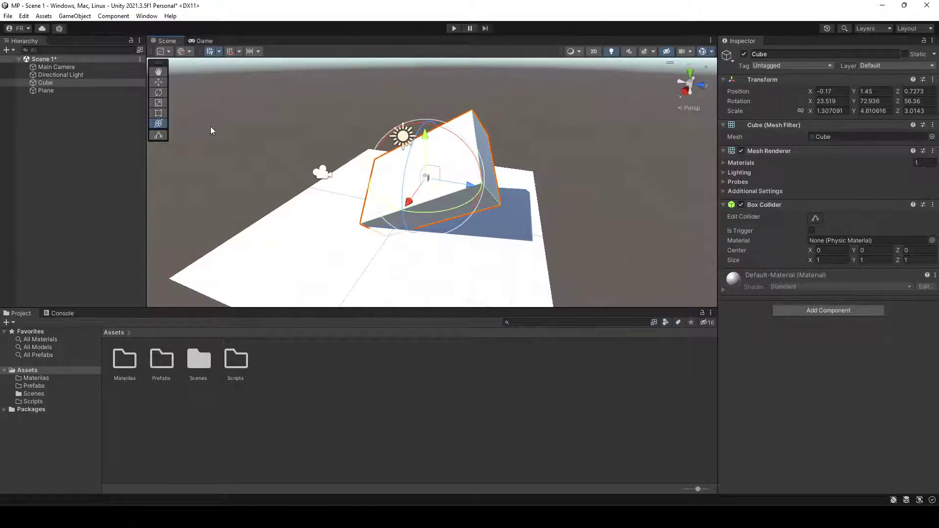
# - Raise the cube to Y 1.61 with the Move tool
pyautogui.press('q')
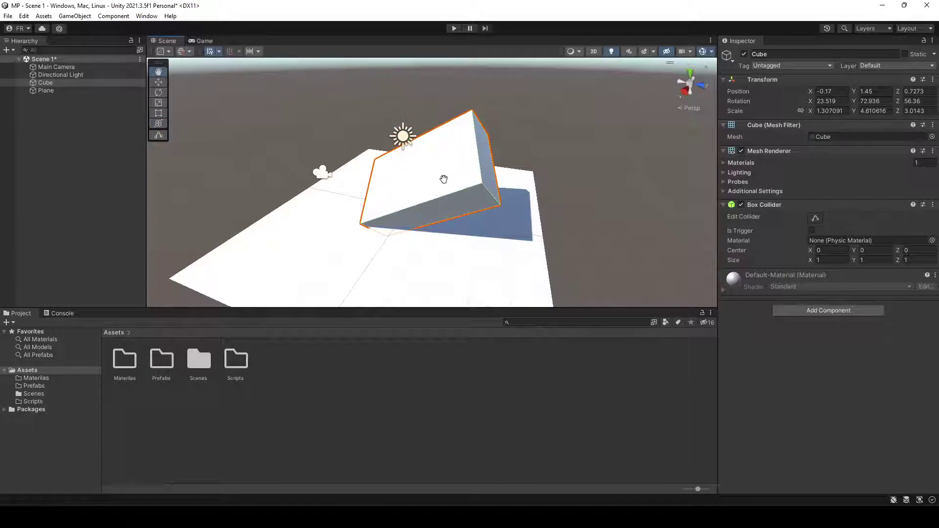
pyautogui.moveTo(445, 179); pyautogui.dragTo(415, 172)
pyautogui.press('w')
pyautogui.moveTo(392, 134); pyautogui.dragTo(424, 148)
# - Rotate the cube to about X 22.8, Y 71.9, Z 53.8 and stretch its Z scale to about 4.08
pyautogui.press('e')
pyautogui.moveTo(432, 171); pyautogui.dragTo(396, 140)
pyautogui.moveTo(392, 201); pyautogui.dragTo(374, 211)
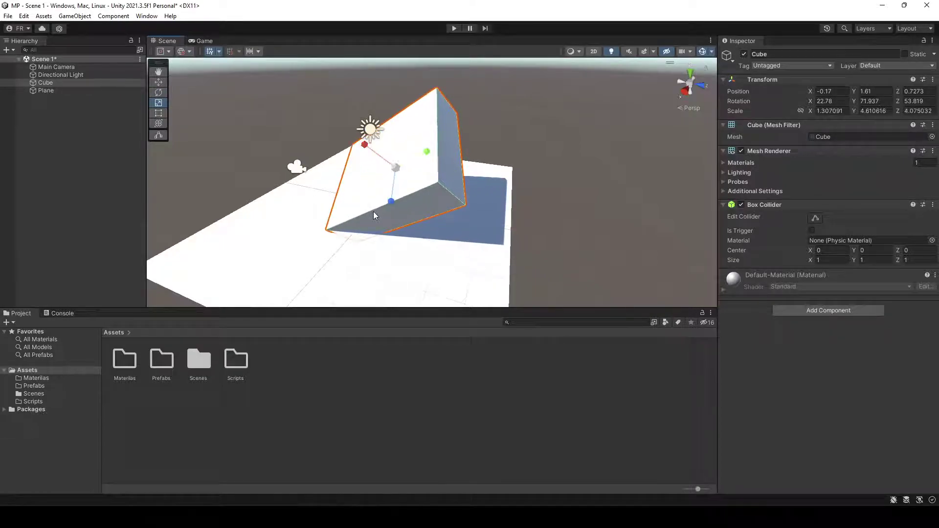
# - Shrink the cube with the Rect tool to about X 0.90, Y 3.24 and move it to Z -1.61 with the Transform tool
pyautogui.press('t')
pyautogui.moveTo(483, 99); pyautogui.dragTo(425, 150)
pyautogui.press('y')
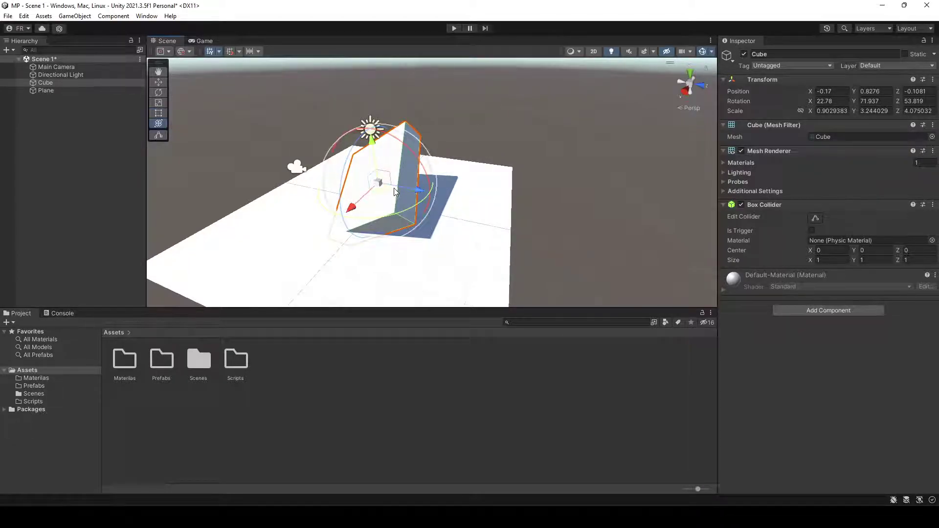
pyautogui.moveTo(423, 192); pyautogui.dragTo(390, 188)
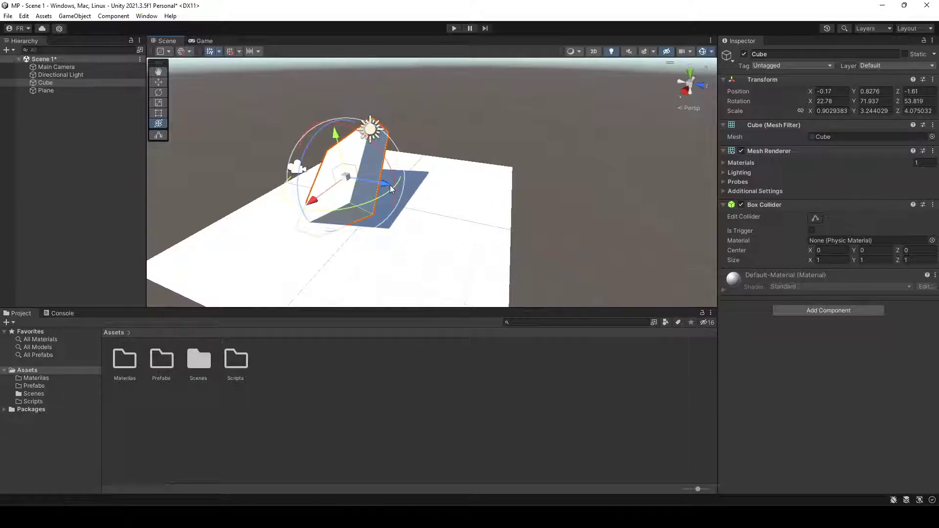
# - Edit the cube's box collider bounds in the scene, reducing its Y size to about 0.89, and return to the Move tool
pyautogui.click(158, 135)
pyautogui.moveTo(373, 163)
pyautogui.mouseDown()
pyautogui.moveTo(358, 162)
pyautogui.moveTo(379, 165)
pyautogui.moveTo(362, 172)
pyautogui.mouseUp()
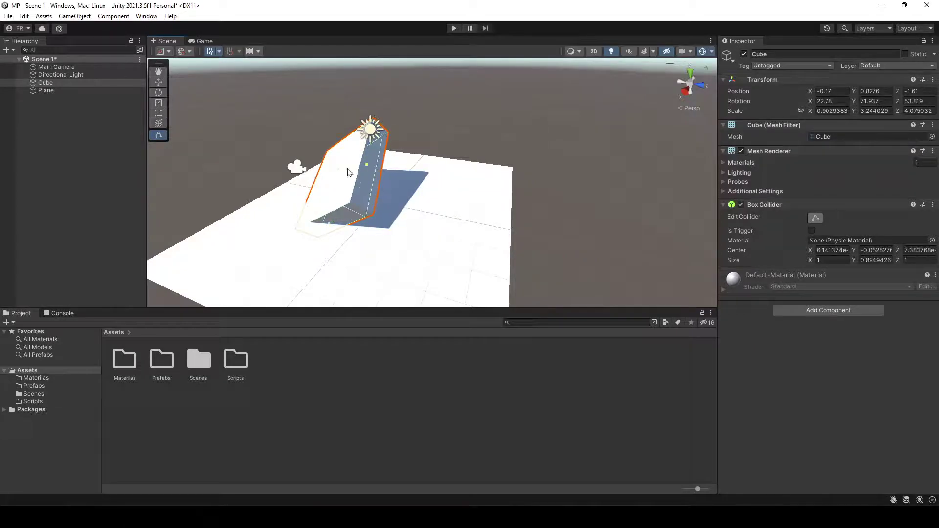
pyautogui.click(158, 82)
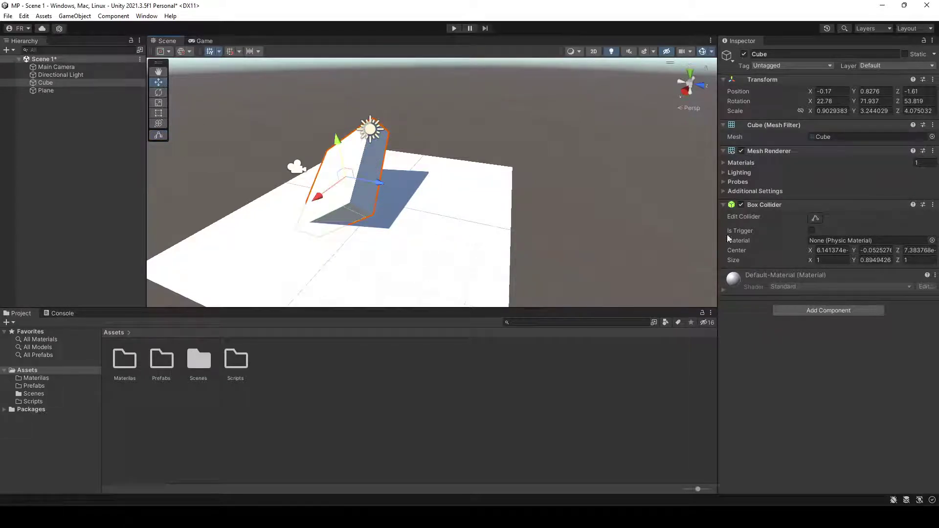
# - Reset the cube's transform and raise it to Y 0.68
pyautogui.click(933, 79)
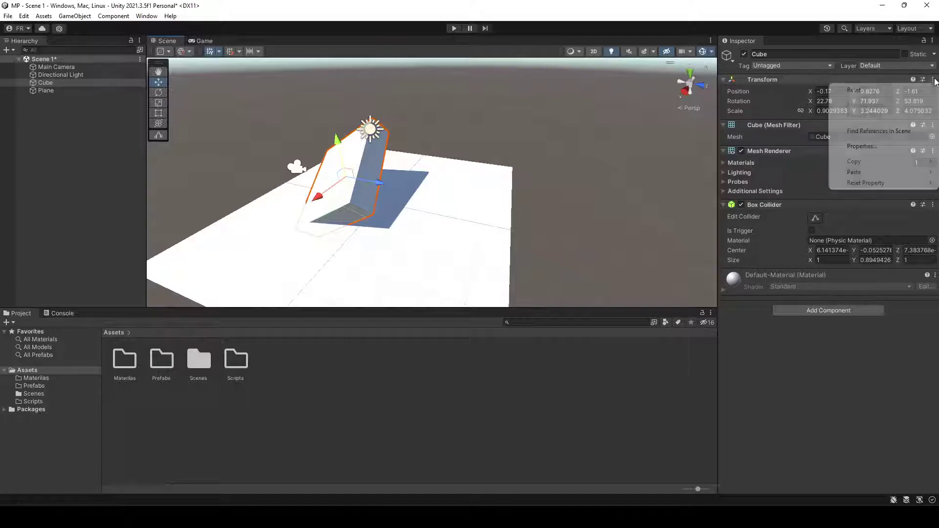
pyautogui.click(876, 90)
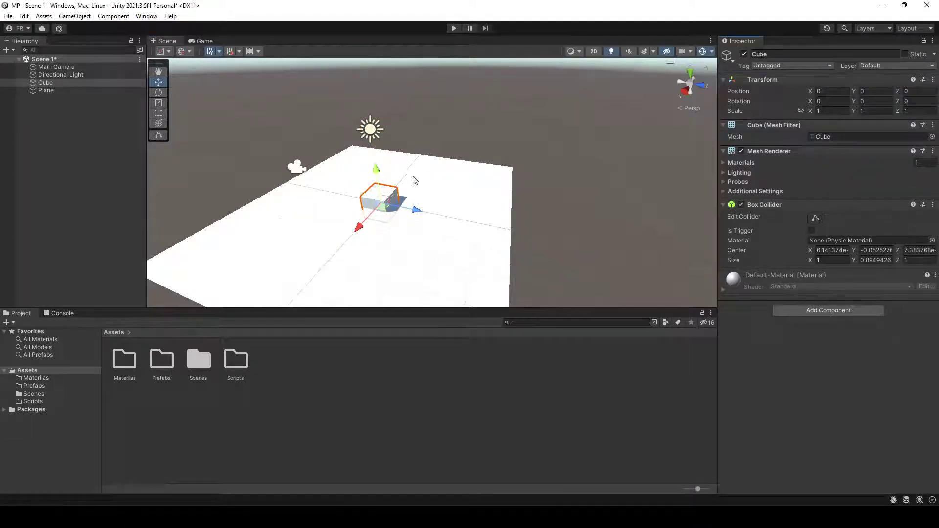
pyautogui.moveTo(380, 172); pyautogui.dragTo(379, 157)
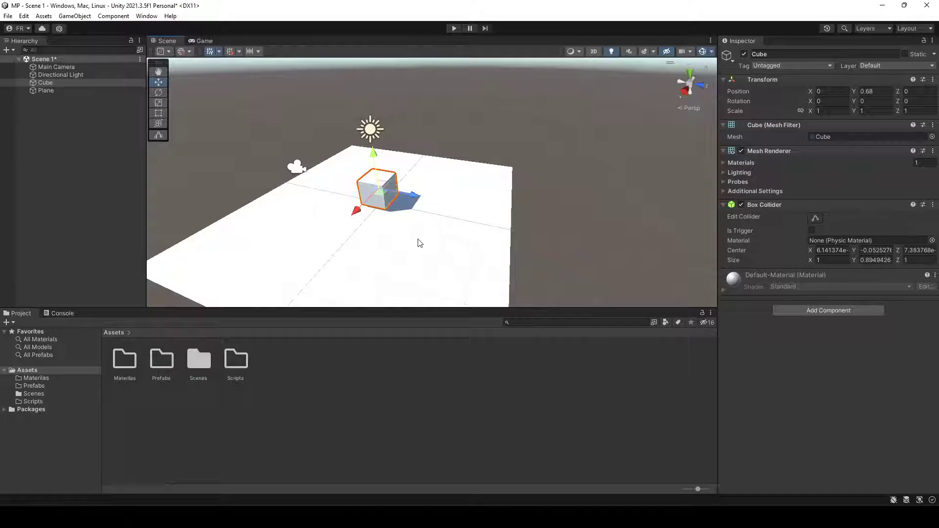
# - Examine the cube and plane from another side, framing the cube and selecting the plane and the cube in turn
pyautogui.moveTo(428, 243); pyautogui.dragTo(323, 260, button='right')
pyautogui.moveTo(478, 258); pyautogui.dragTo(368, 252, button='middle')
pyautogui.moveTo(440, 227); pyautogui.dragTo(515, 204, button='right')
pyautogui.press('f')
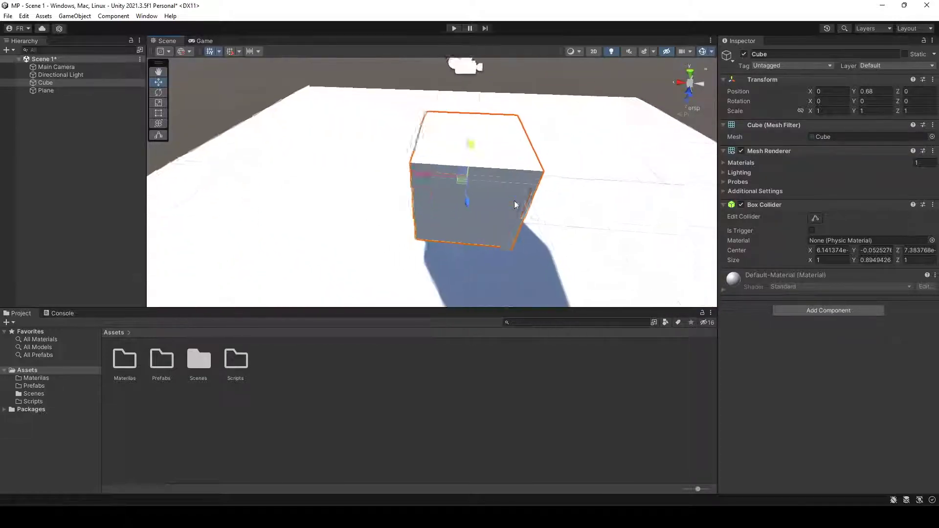
pyautogui.scroll(-2, 508, 208)
pyautogui.scroll(-5, 508, 211)
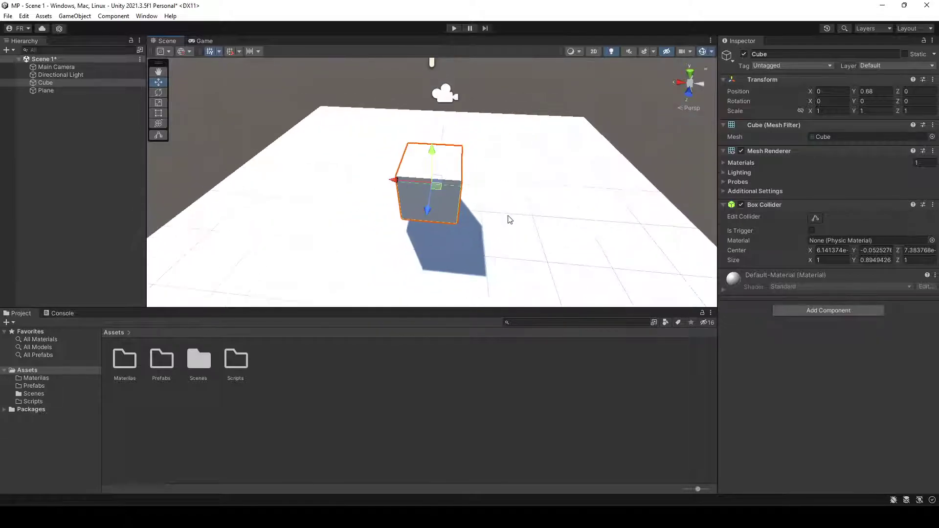
pyautogui.click(63, 150)
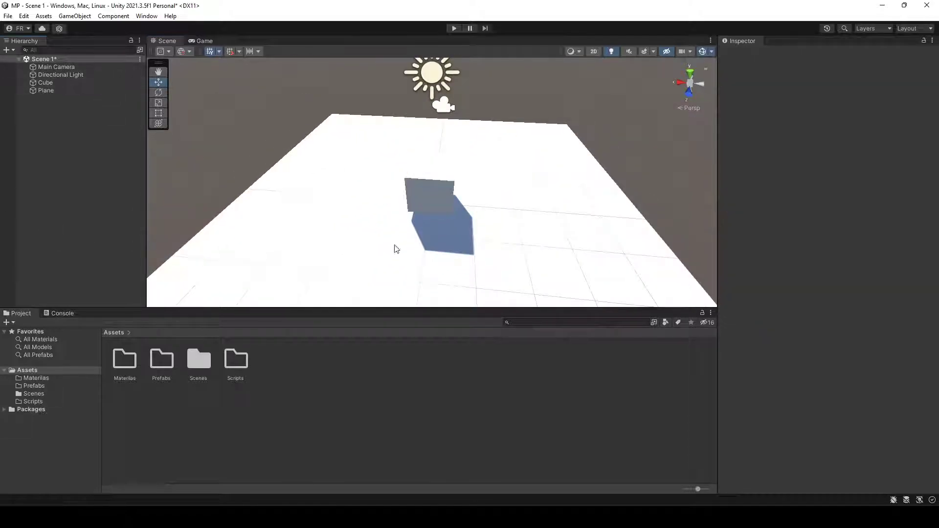
pyautogui.click(389, 278)
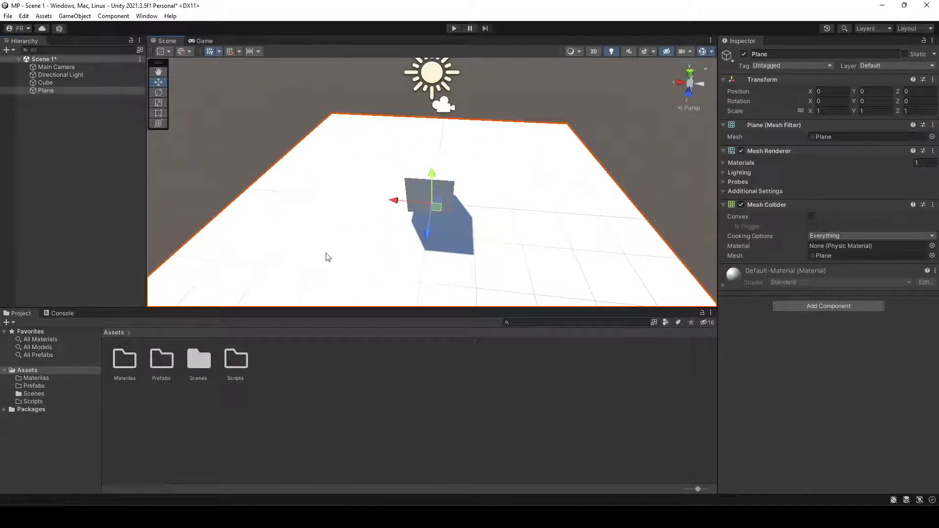
pyautogui.click(449, 178)
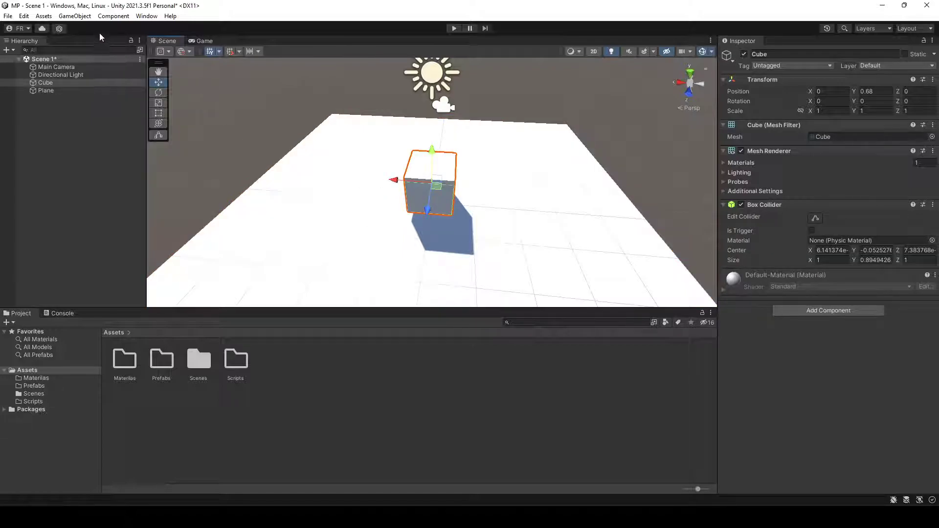
# - Add a sphere to the scene and move it beside the cube to X 2.2
pyautogui.click(75, 16)
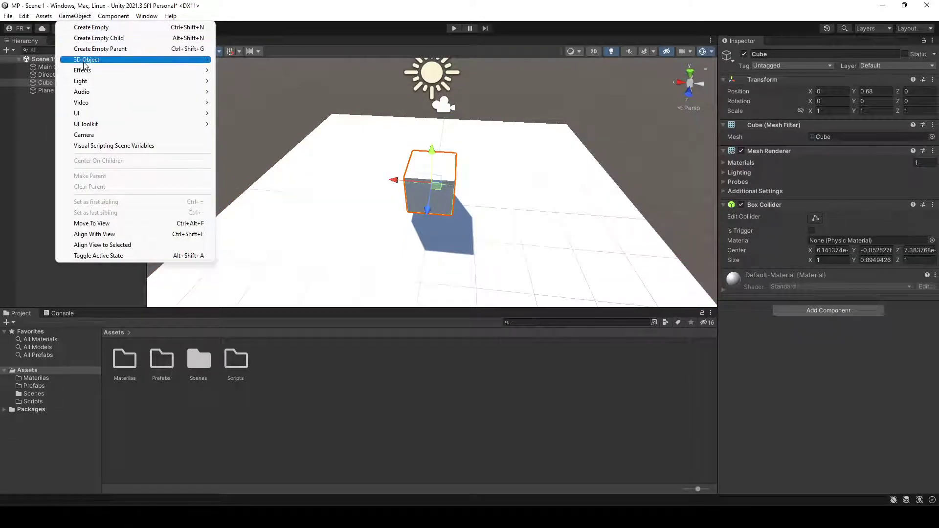
pyautogui.moveTo(85, 65)
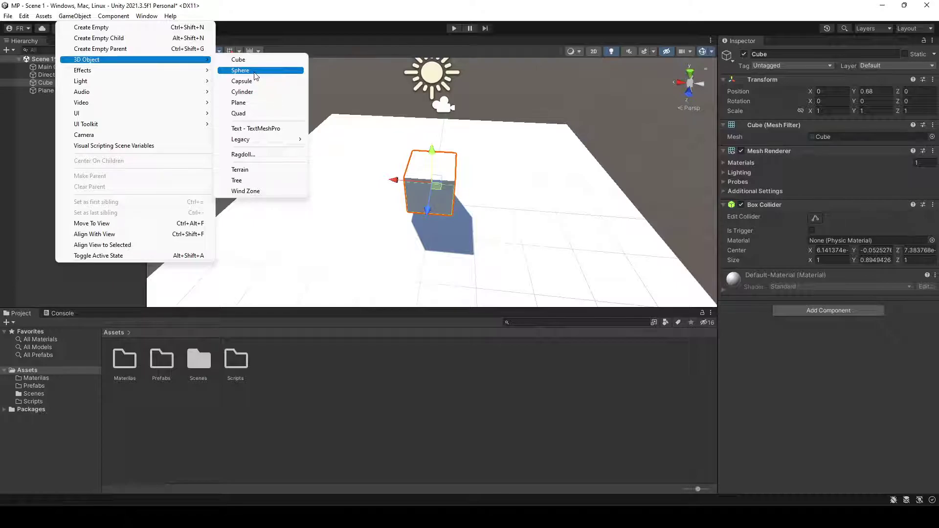
pyautogui.click(254, 72)
pyautogui.moveTo(393, 180); pyautogui.dragTo(308, 177)
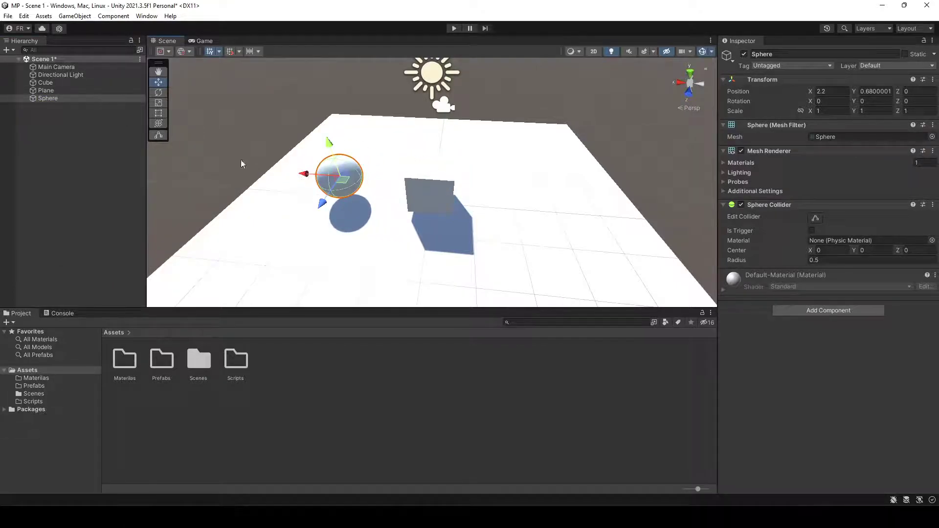
# - Add a capsule to the scene and move it to the cube's other side at X -2.61
pyautogui.click(75, 16)
pyautogui.moveTo(98, 61)
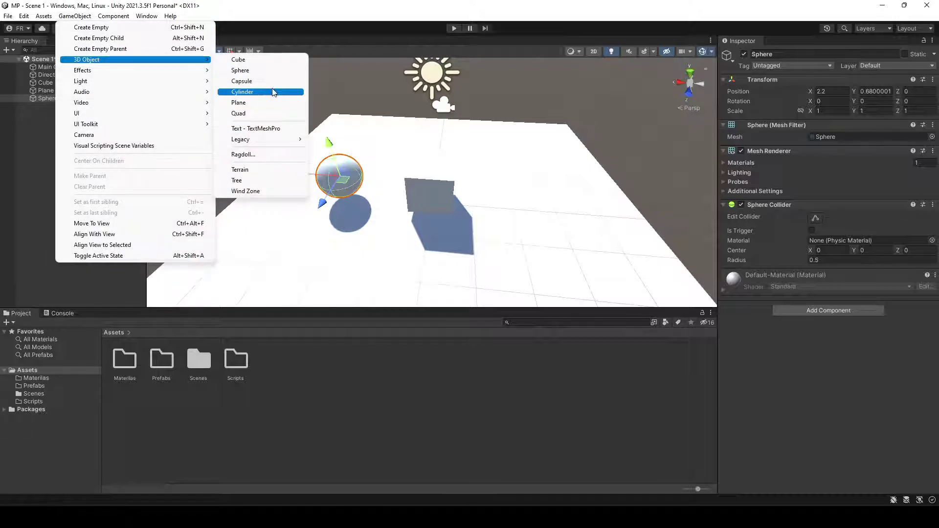
pyautogui.click(267, 81)
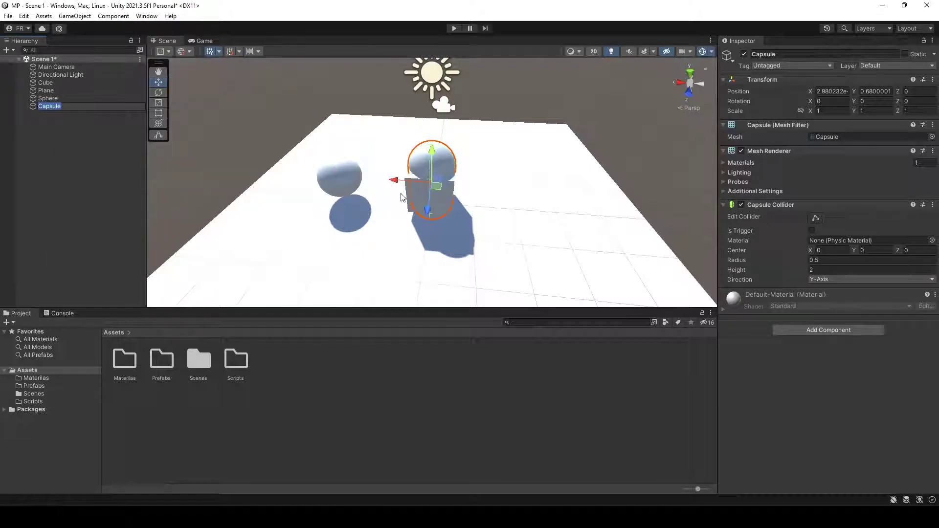
pyautogui.moveTo(396, 185); pyautogui.dragTo(511, 188)
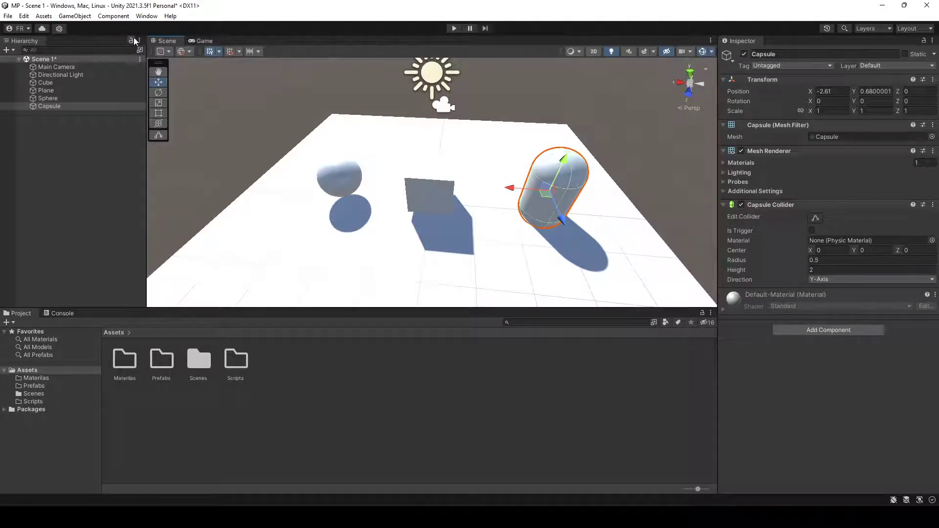
# - Add a quad to the scene and move it away from the cube to about Z 1.76
pyautogui.click(106, 16)
pyautogui.moveTo(91, 16)
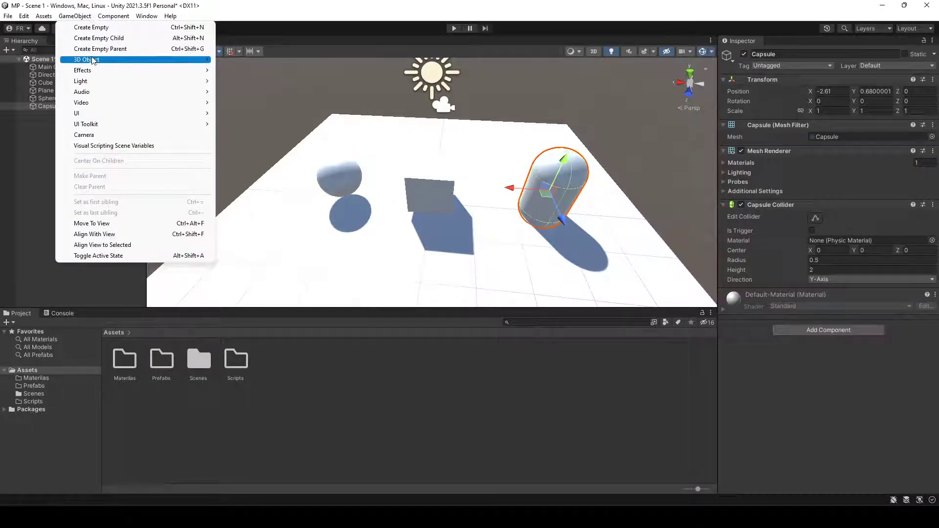
pyautogui.moveTo(94, 60)
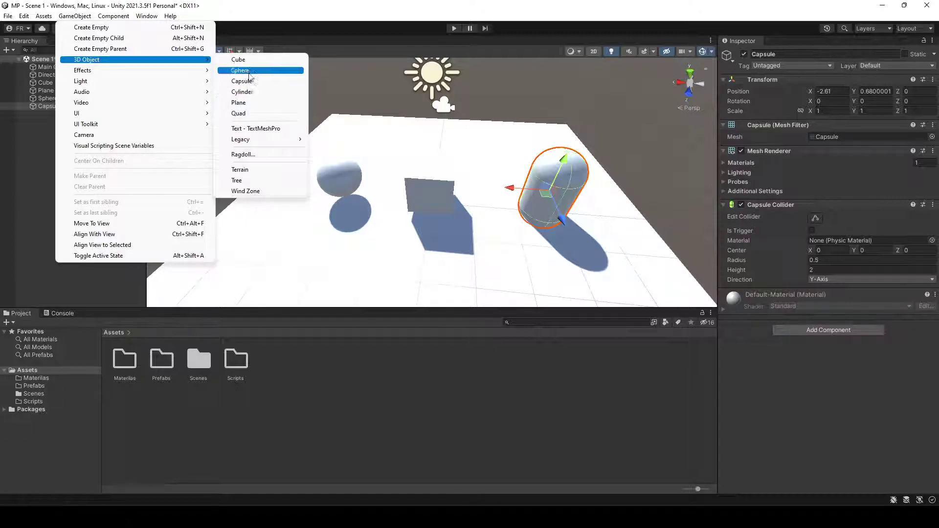
pyautogui.click(240, 113)
pyautogui.moveTo(425, 210); pyautogui.dragTo(419, 272)
pyautogui.moveTo(481, 239); pyautogui.dragTo(427, 235, button='right')
pyautogui.moveTo(490, 268); pyautogui.dragTo(275, 226, button='middle')
pyautogui.moveTo(275, 225); pyautogui.dragTo(186, 225, button='right')
pyautogui.moveTo(282, 215); pyautogui.dragTo(157, 230, button='middle')
pyautogui.moveTo(221, 185); pyautogui.dragTo(458, 200, button='middle')
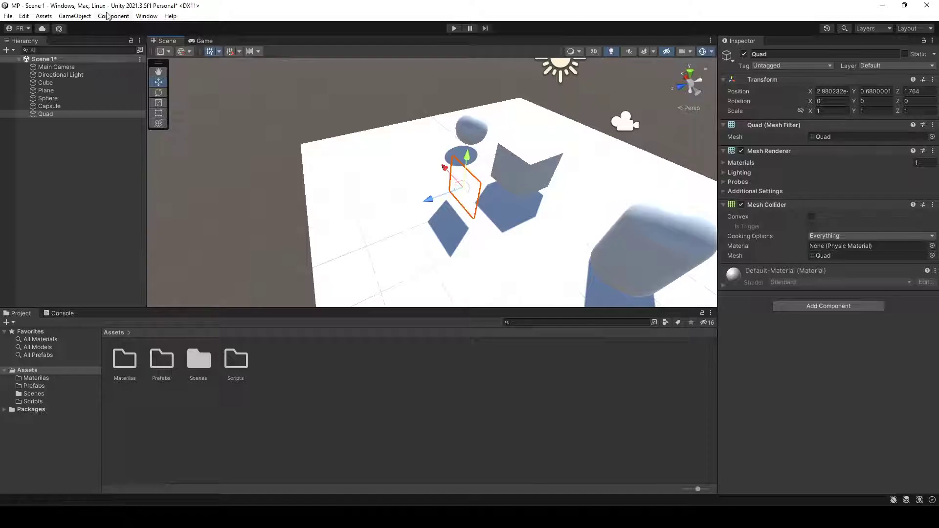
pyautogui.click(74, 15)
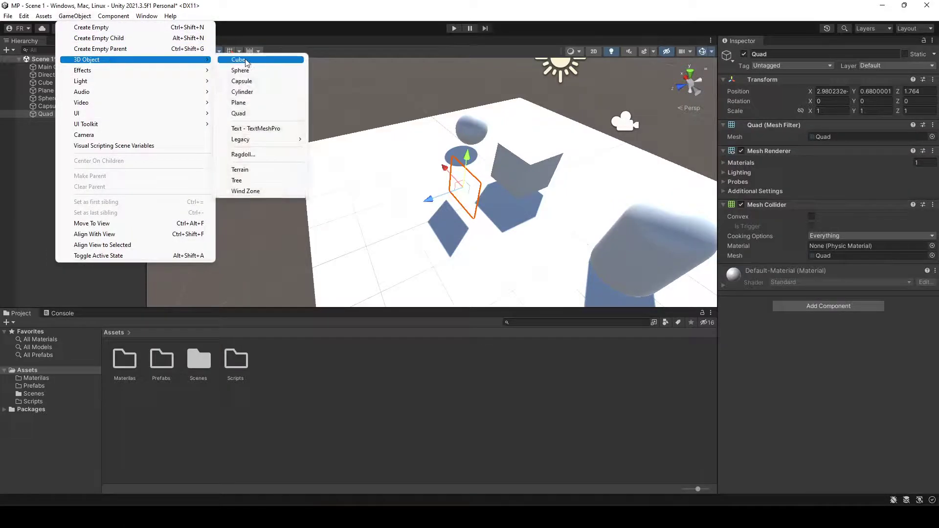
pyautogui.click(274, 17)
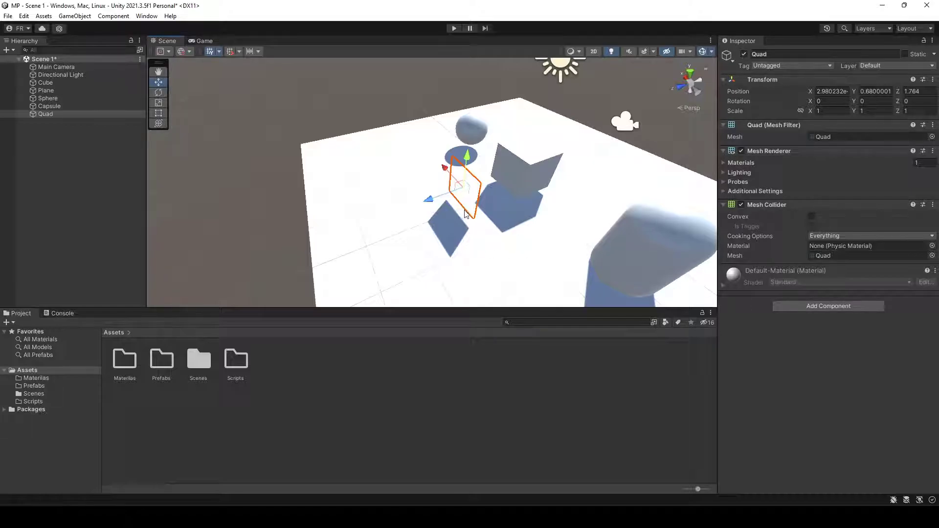
# - Delete the quad, the capsule and the sphere from the scene
pyautogui.click(60, 120)
pyautogui.click(49, 116)
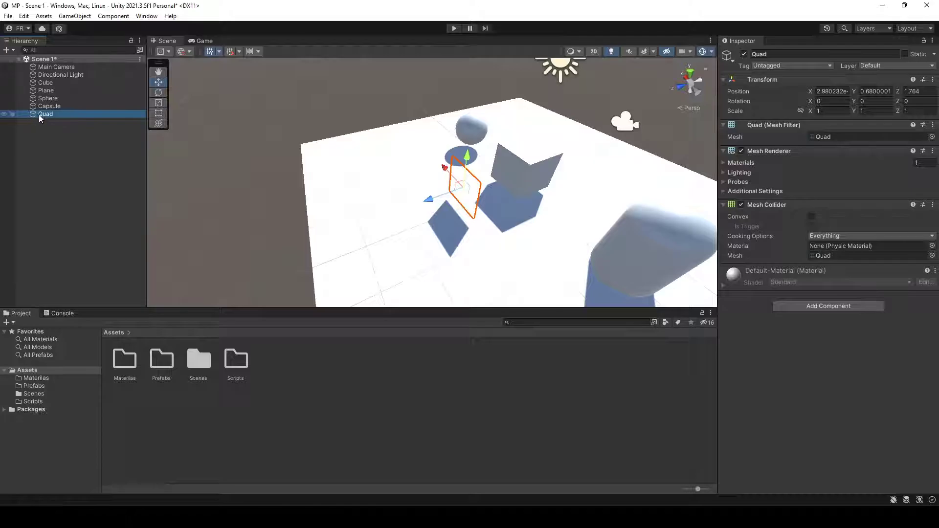
pyautogui.press('Delete')
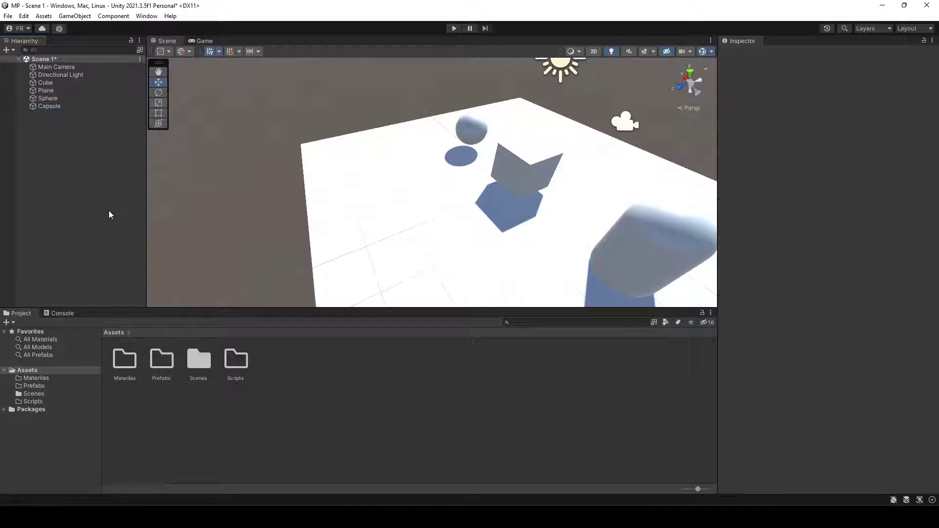
pyautogui.click(43, 107)
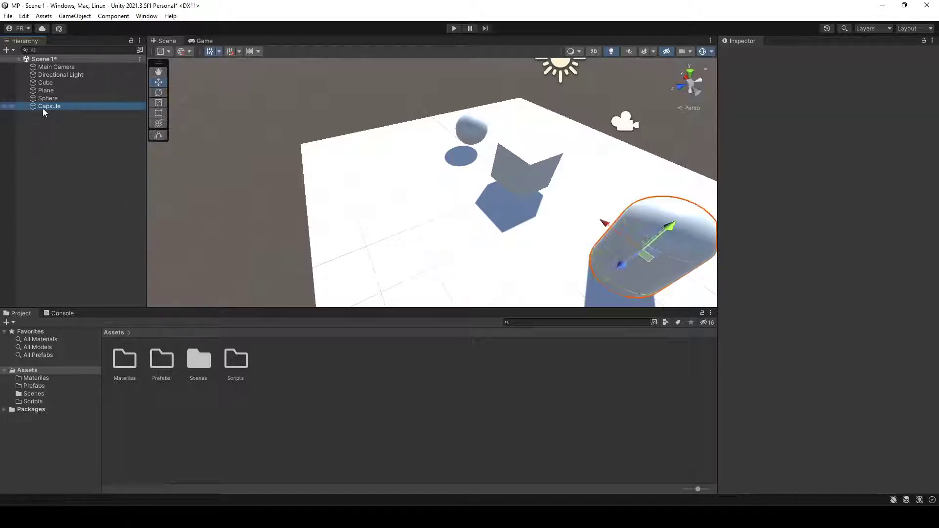
pyautogui.press('Delete')
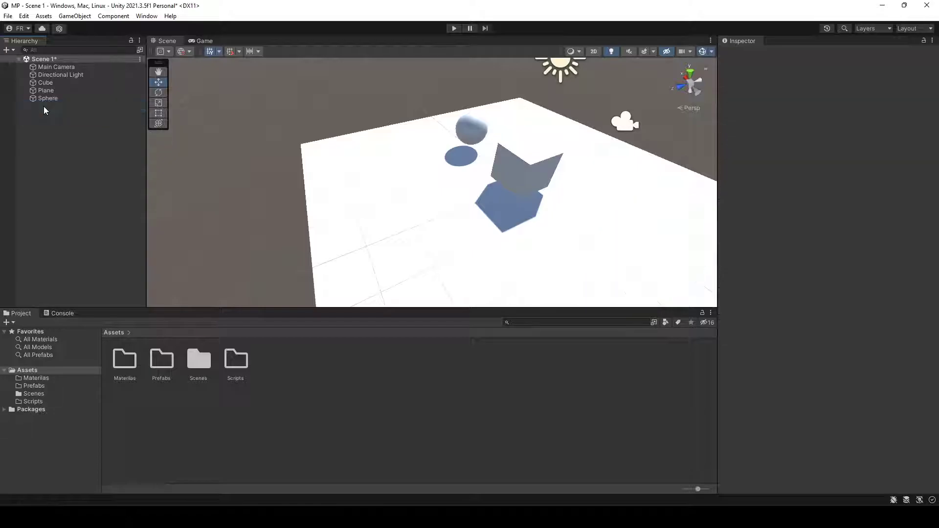
pyautogui.click(47, 99)
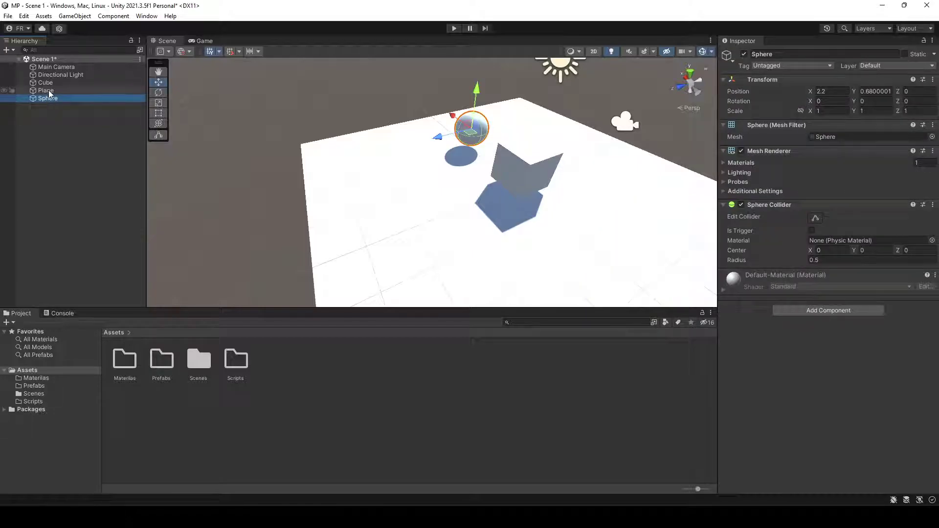
pyautogui.press('Delete')
# - Inspect the remaining scene objects by selecting them in turn, and open the cube's name for editing
pyautogui.click(51, 90)
pyautogui.click(47, 76)
pyautogui.click(49, 90)
pyautogui.click(64, 134)
pyautogui.moveTo(372, 181); pyautogui.dragTo(468, 230, button='right')
pyautogui.click(45, 83)
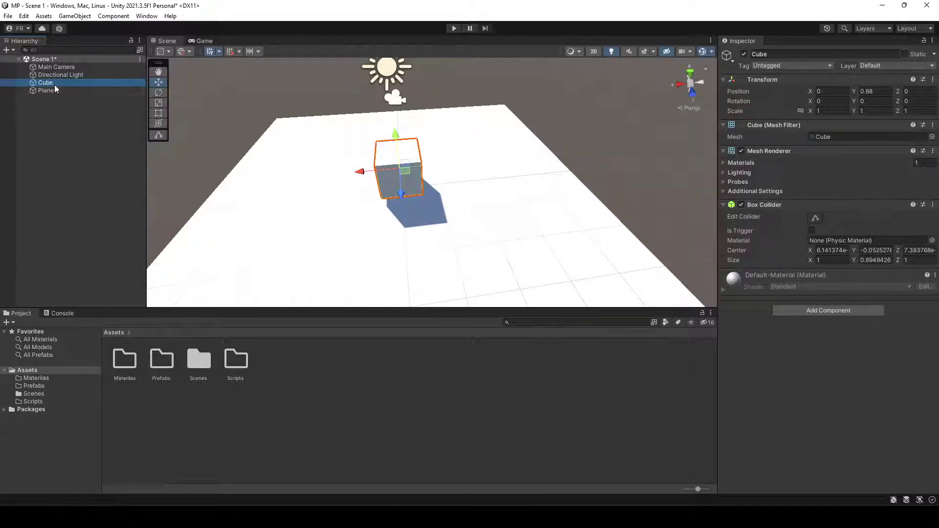
pyautogui.press('F2')
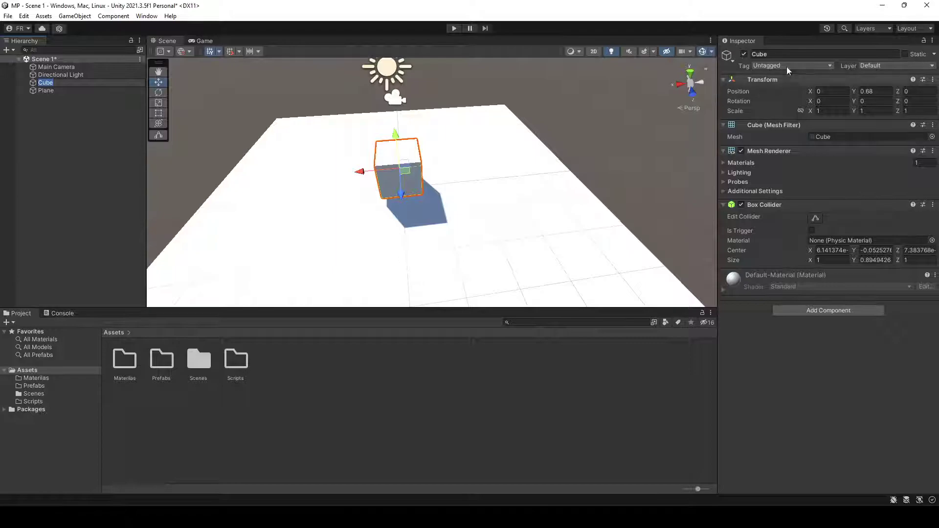
pyautogui.click(779, 54)
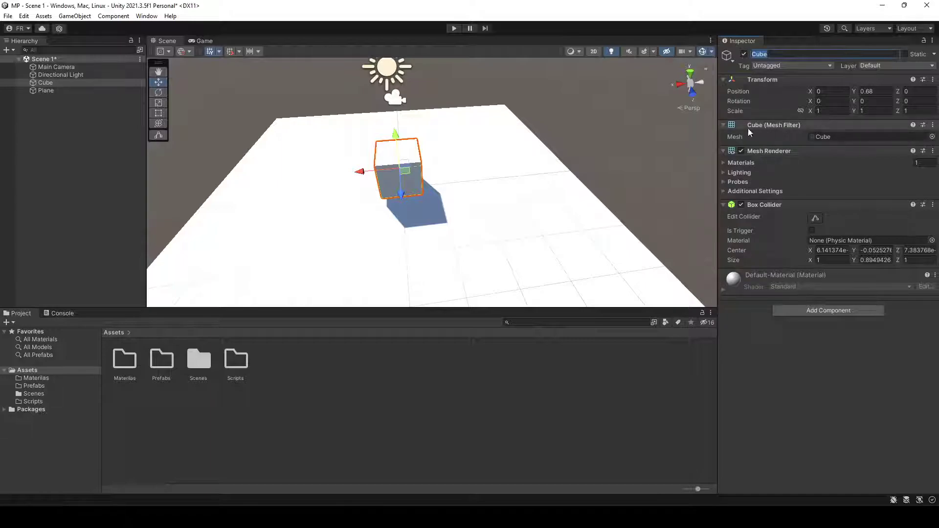
# - Try the Sphere and Cylinder meshes on the cube's Mesh Filter and restore the Cube mesh
pyautogui.click(932, 136)
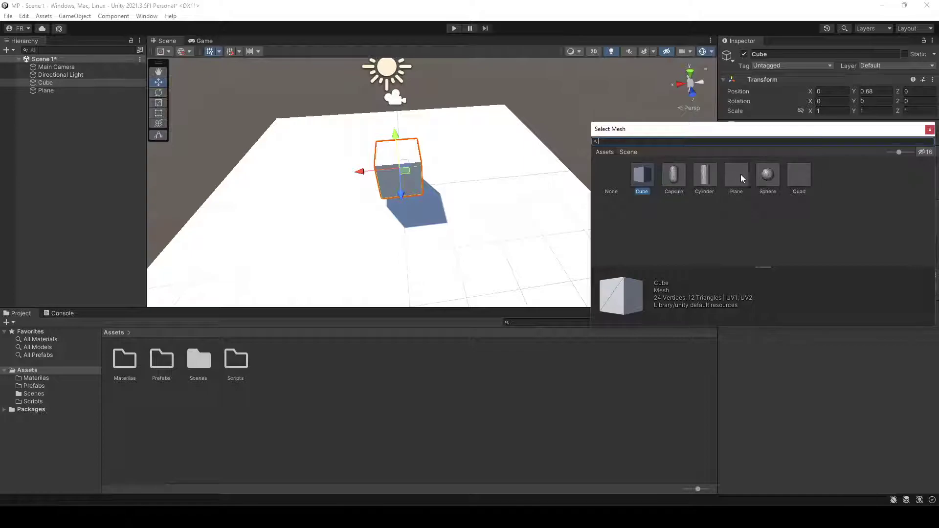
pyautogui.click(768, 175)
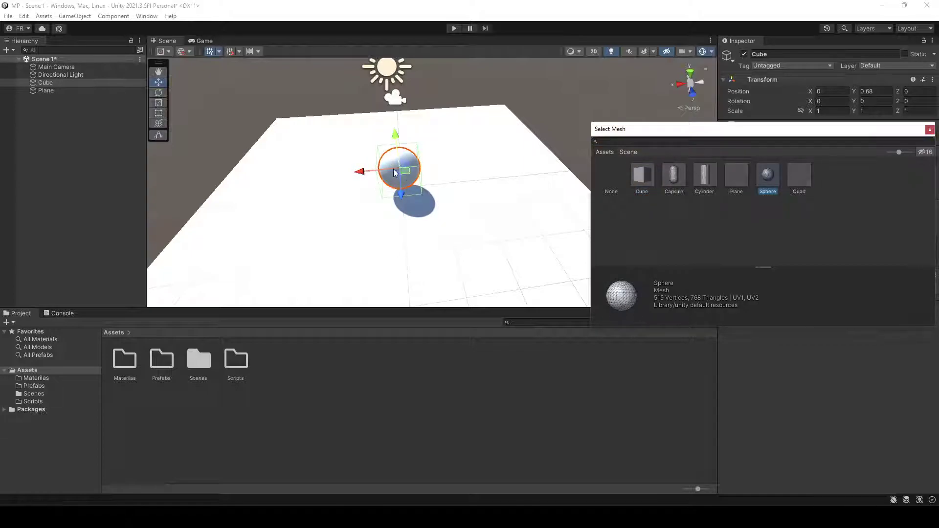
pyautogui.click(705, 174)
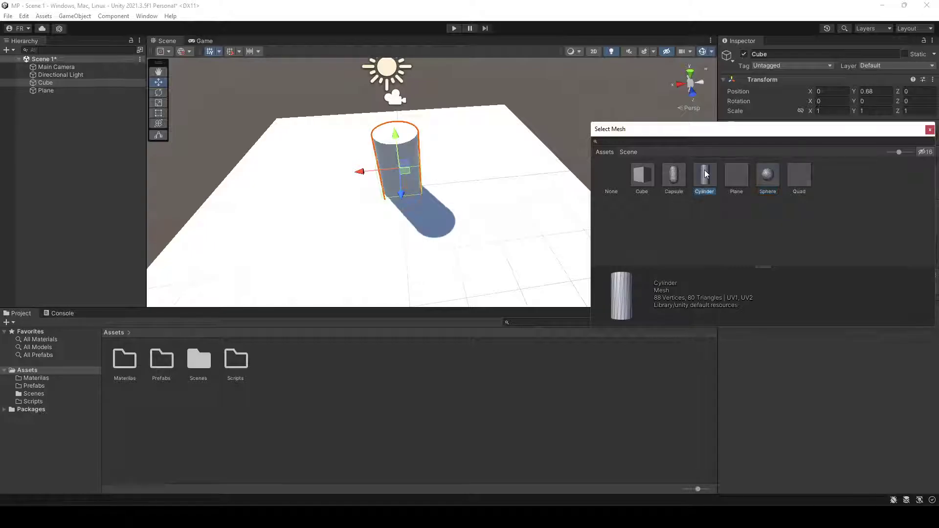
pyautogui.click(644, 176)
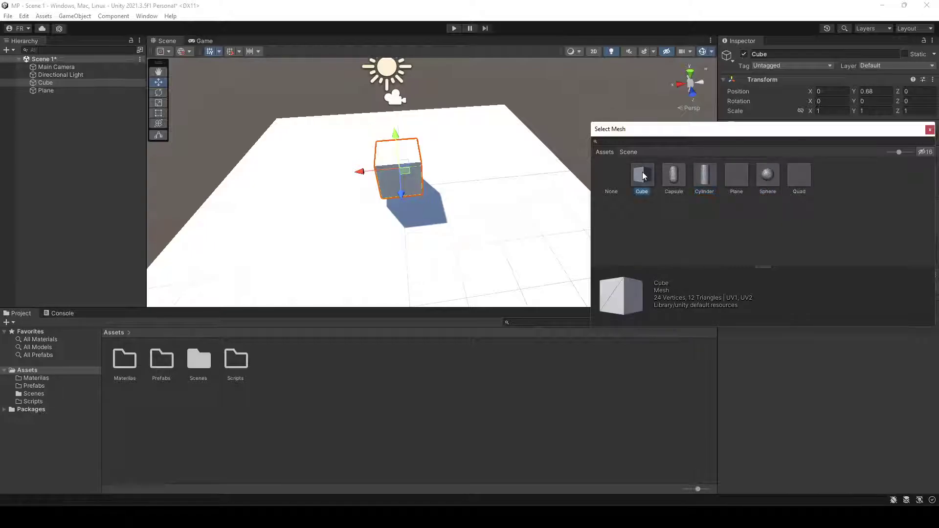
pyautogui.click(930, 130)
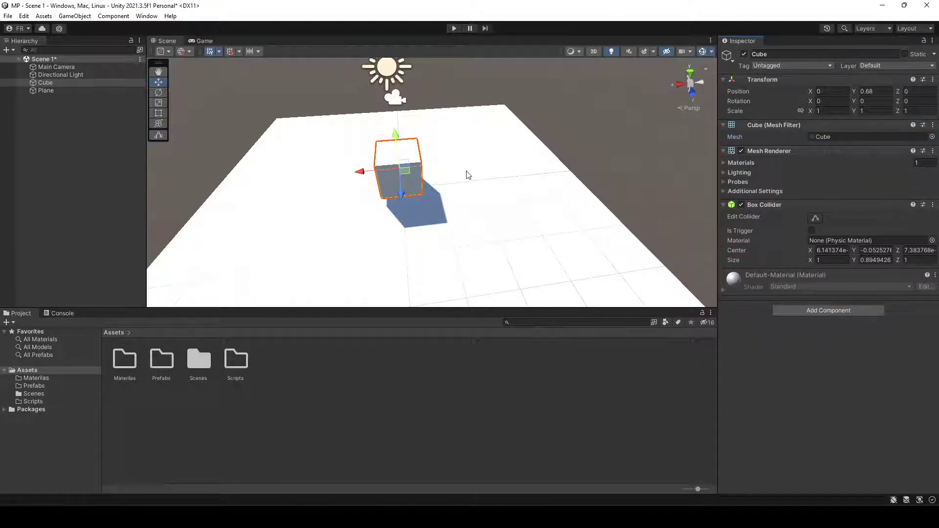
# - Switch the scene view to Wireframe shading and examine the cube's edges from several angles
pyautogui.scroll(1, 404, 236)
pyautogui.scroll(1, 404, 187)
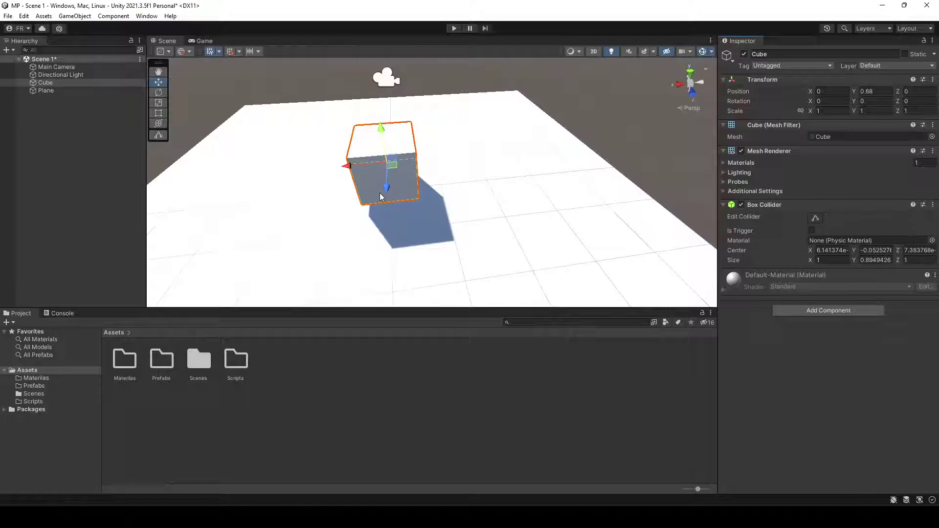
pyautogui.moveTo(423, 204); pyautogui.dragTo(474, 193, button='right')
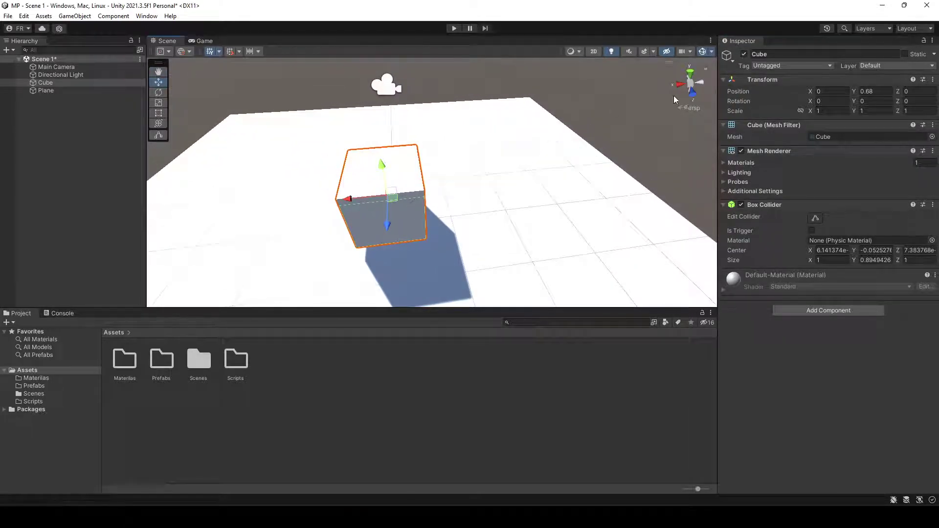
pyautogui.click(712, 51)
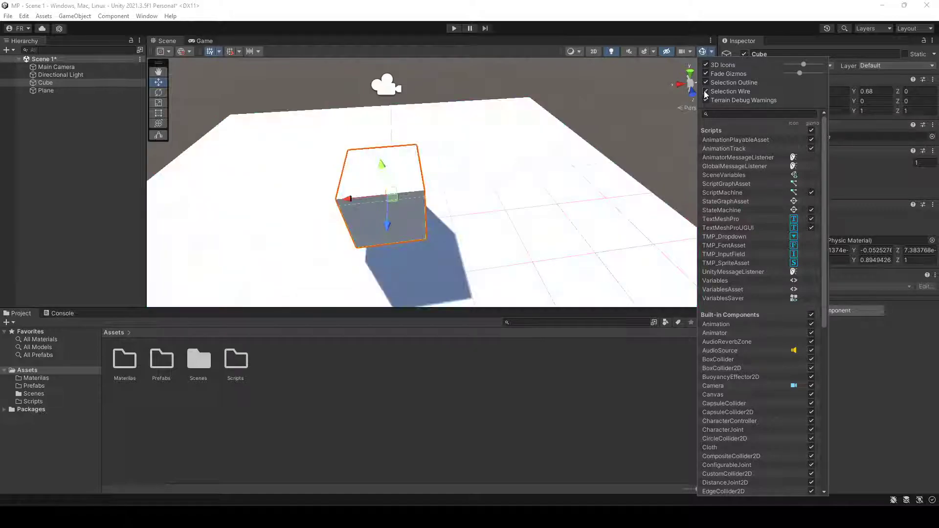
pyautogui.moveTo(396, 193); pyautogui.dragTo(415, 119, button='middle')
pyautogui.scroll(5, 421, 116)
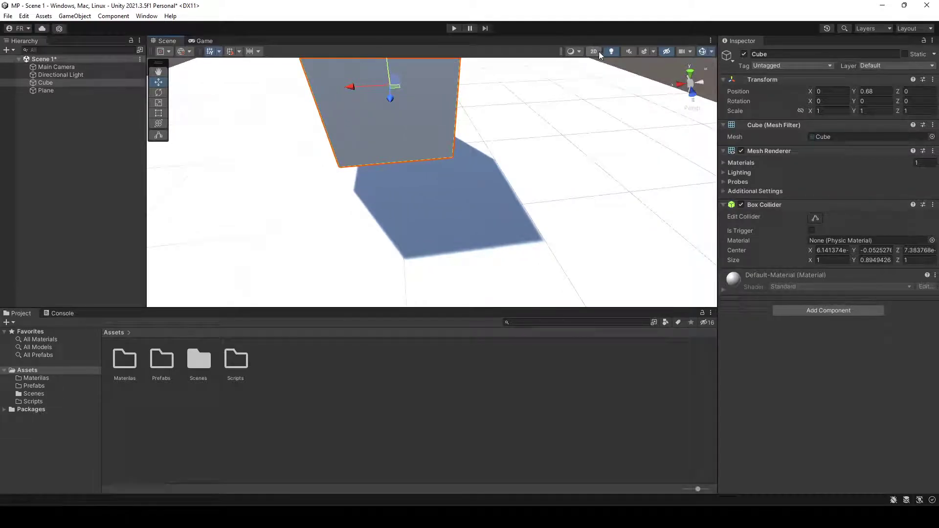
pyautogui.click(578, 54)
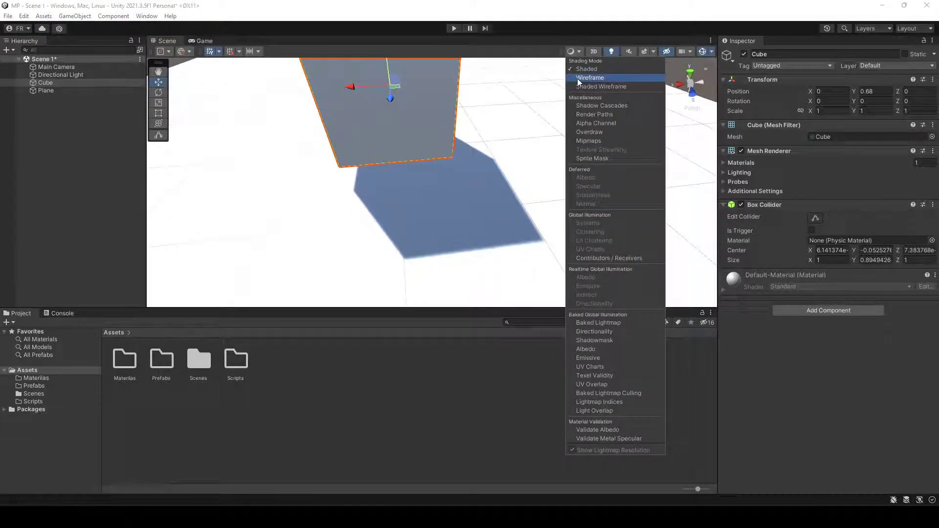
pyautogui.click(584, 78)
pyautogui.keyDown('alt'); pyautogui.moveTo(447, 133); pyautogui.dragTo(504, 166); pyautogui.keyUp('alt')
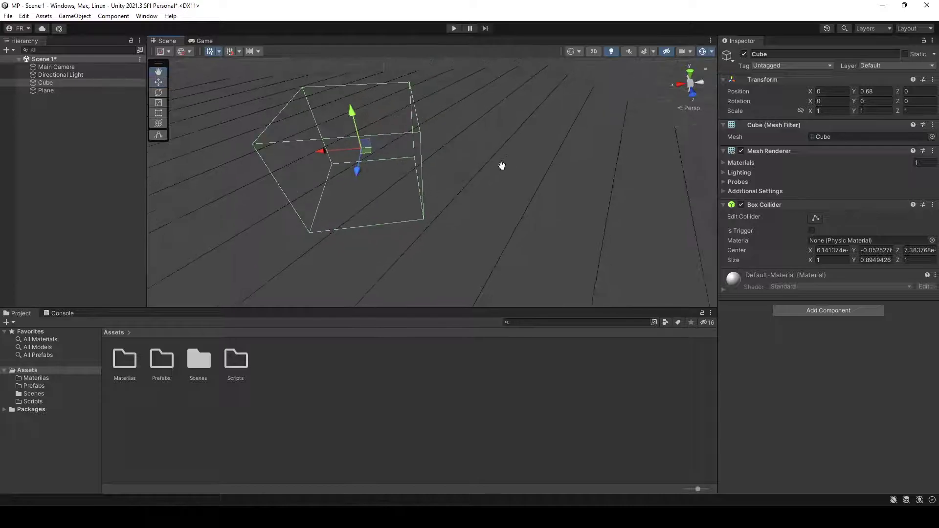
pyautogui.keyDown('alt'); pyautogui.moveTo(419, 132); pyautogui.dragTo(494, 199); pyautogui.keyUp('alt')
pyautogui.keyDown('alt'); pyautogui.moveTo(400, 212); pyautogui.dragTo(500, 128); pyautogui.keyUp('alt')
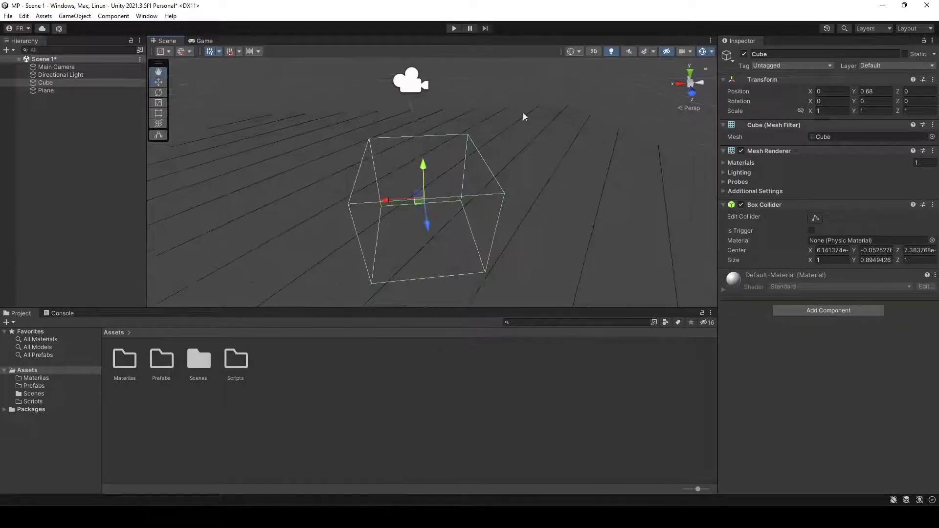
# - Set the scene view to Shaded Wireframe and select the plane and the cube in turn
pyautogui.click(572, 51)
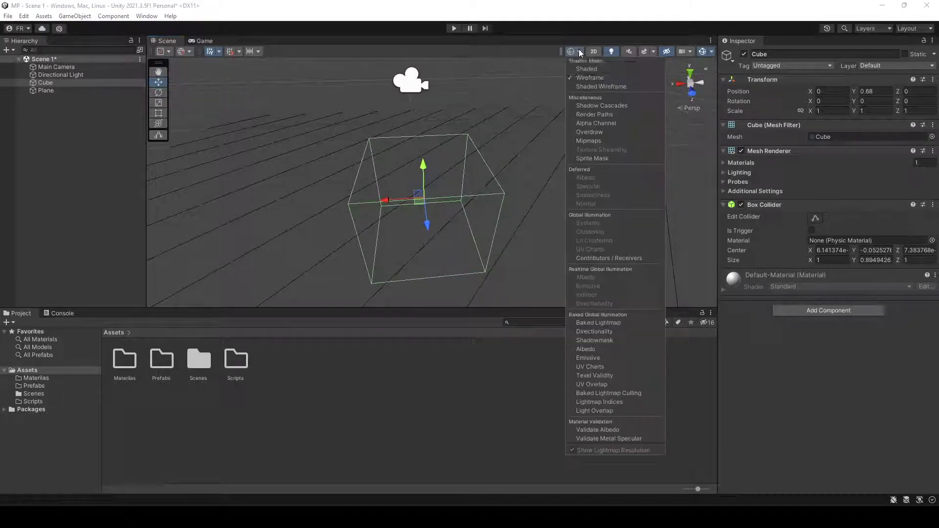
pyautogui.click(582, 87)
pyautogui.click(522, 266)
pyautogui.click(533, 264)
pyautogui.moveTo(533, 264); pyautogui.dragTo(549, 262, button='middle')
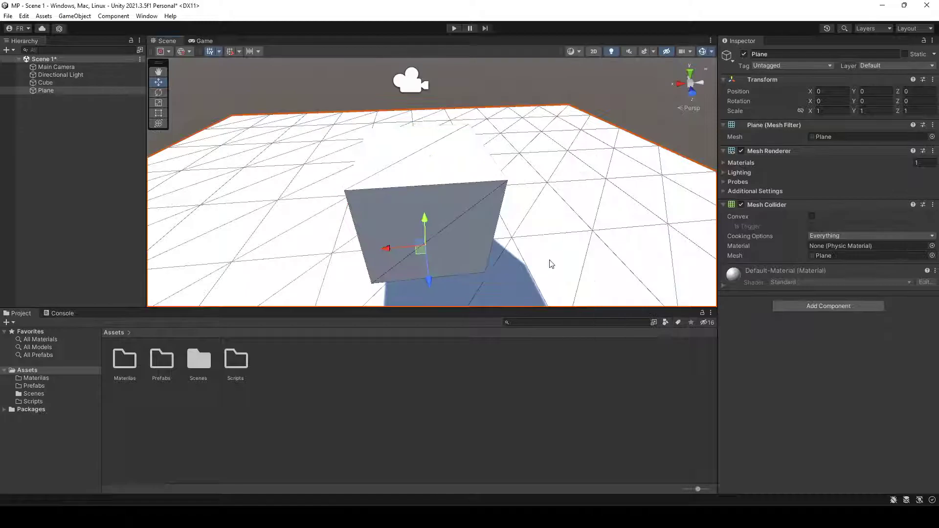
pyautogui.click(405, 197)
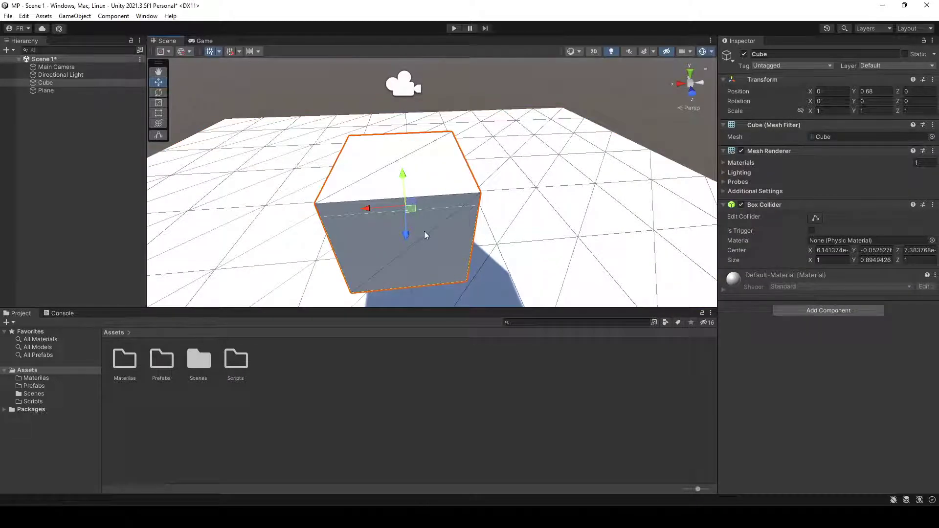
# - Examine the triangles on the cube and the plane from several angles and distances
pyautogui.scroll(-1, 427, 230)
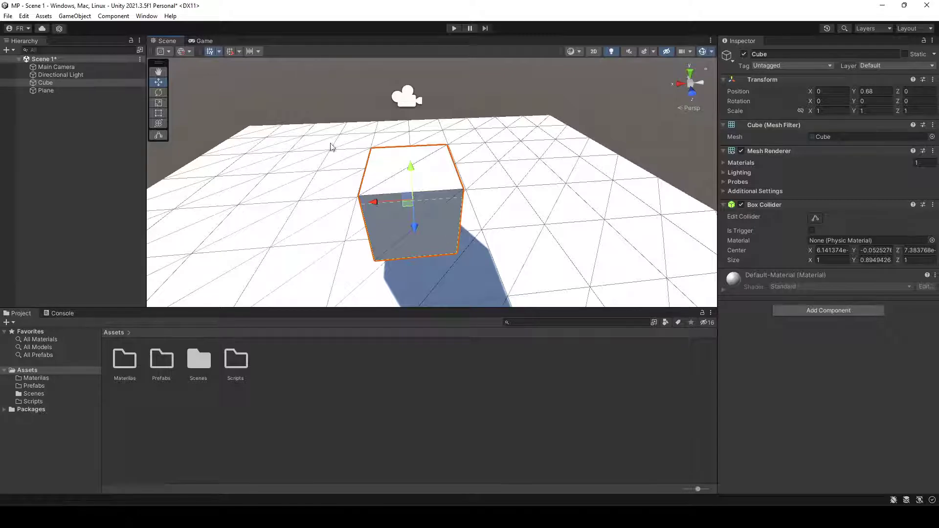
pyautogui.moveTo(442, 169); pyautogui.dragTo(484, 247, button='right')
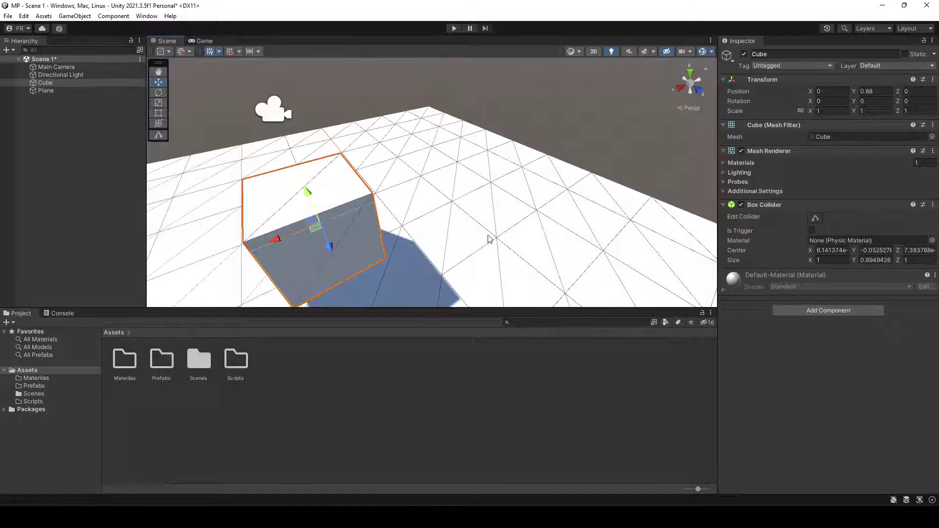
pyautogui.moveTo(446, 274); pyautogui.dragTo(451, 246, button='middle')
pyautogui.moveTo(451, 245); pyautogui.dragTo(546, 227, button='right')
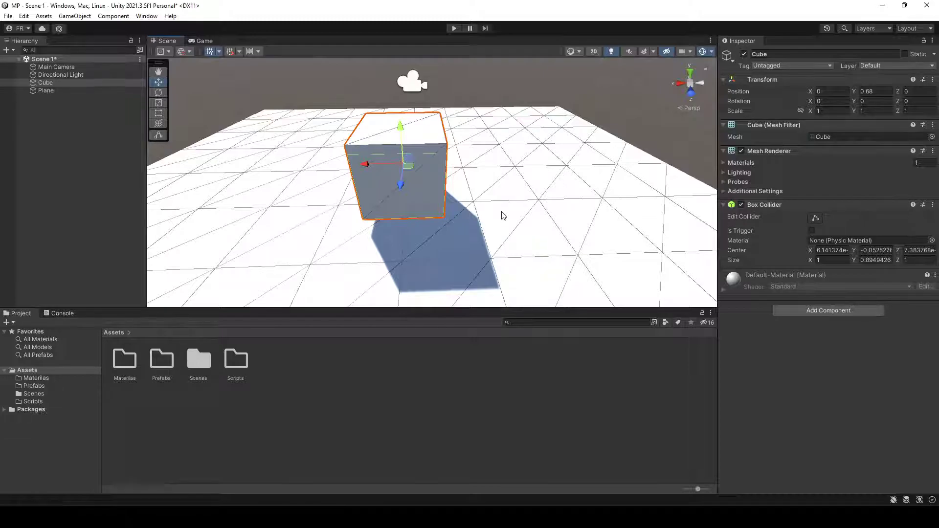
pyautogui.moveTo(524, 224); pyautogui.dragTo(485, 257, button='middle')
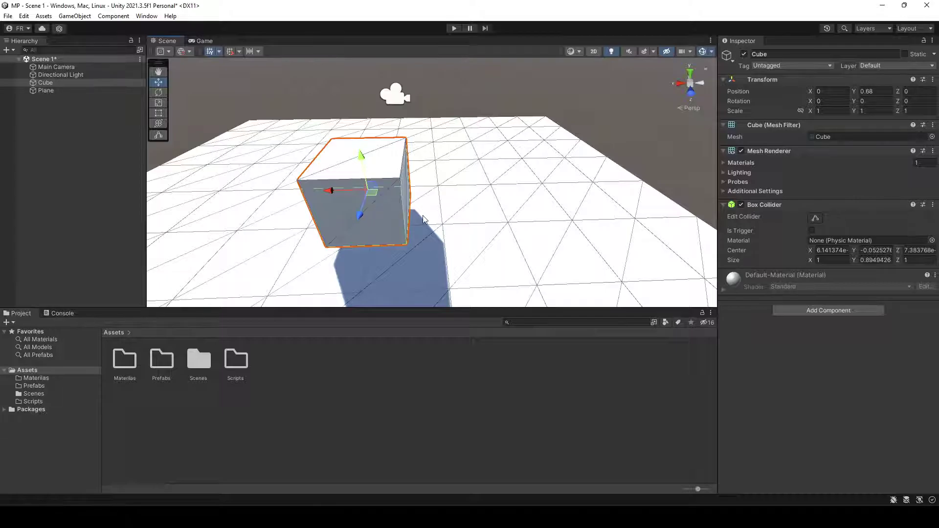
pyautogui.moveTo(397, 266); pyautogui.dragTo(468, 264, button='right')
pyautogui.moveTo(434, 278); pyautogui.dragTo(518, 238, button='middle')
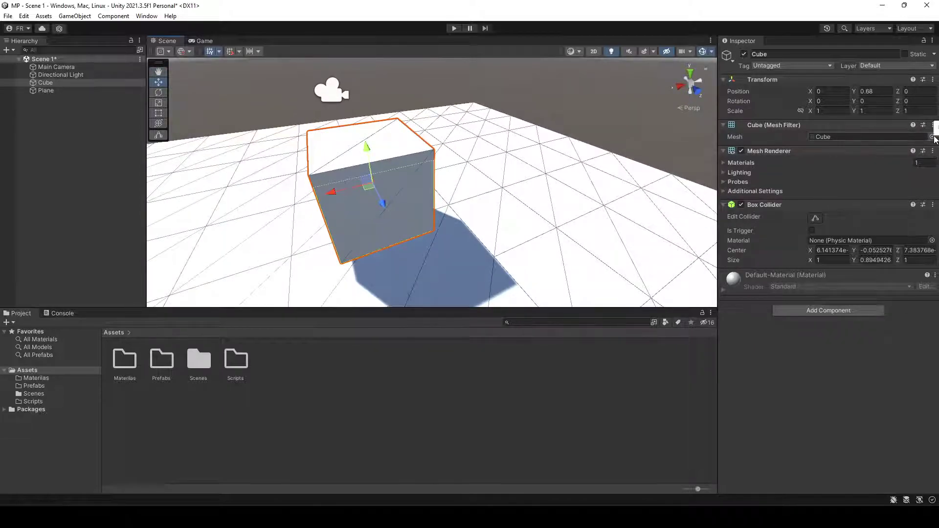
# - Try the Quad mesh and None on the cube's Mesh Filter and restore the Cube mesh
pyautogui.click(932, 136)
pyautogui.click(799, 175)
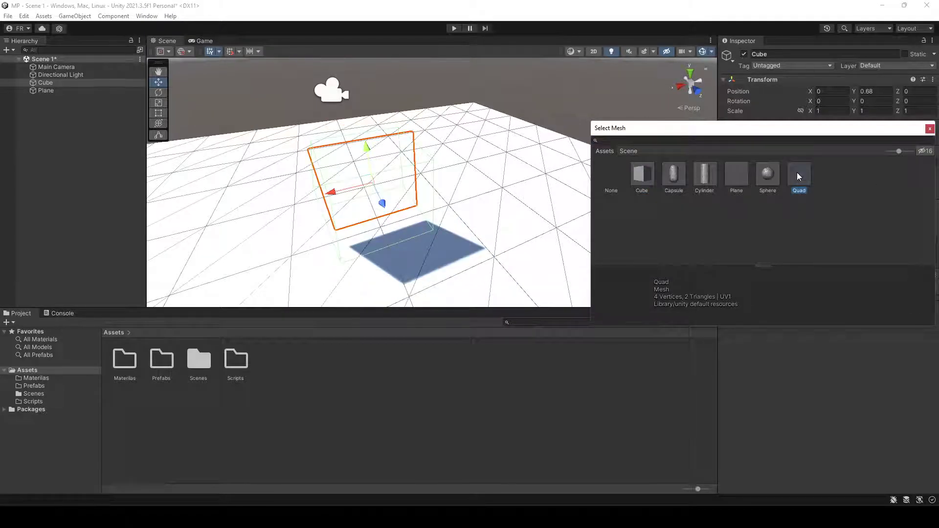
pyautogui.click(610, 173)
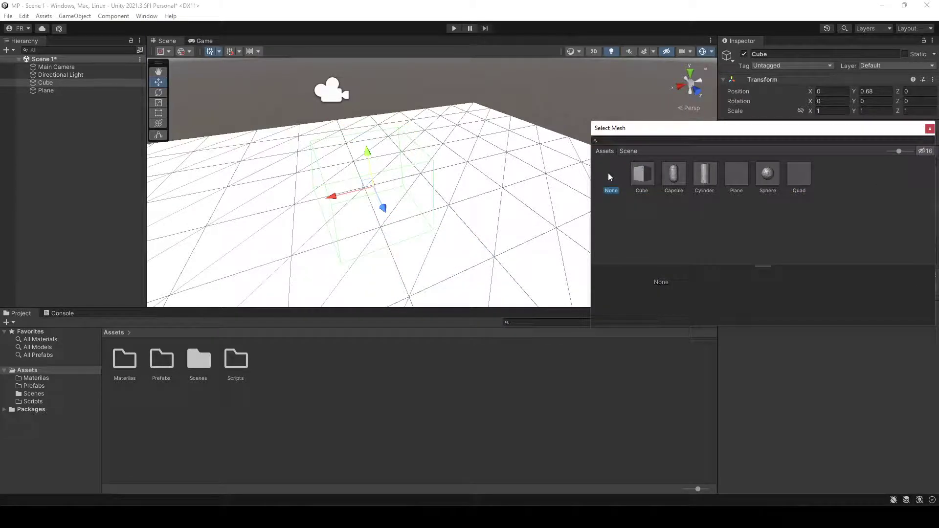
pyautogui.click(643, 174)
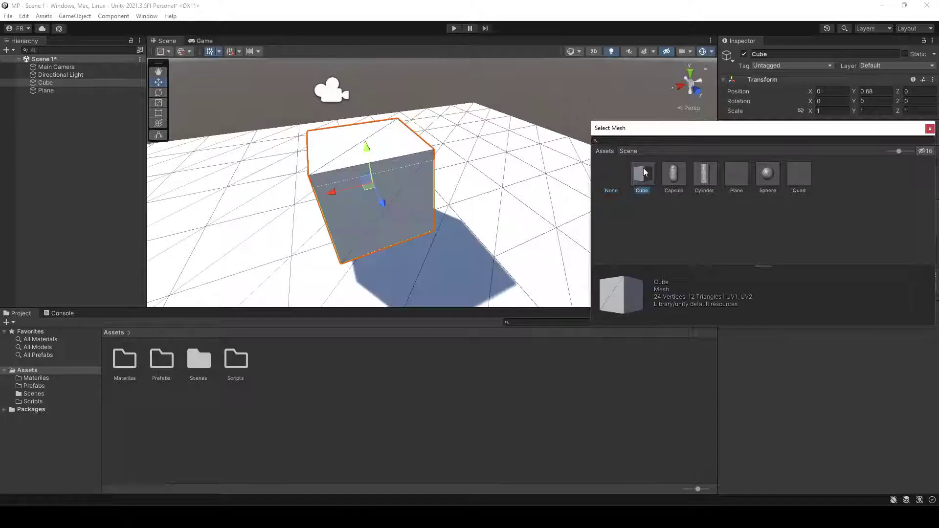
pyautogui.click(930, 128)
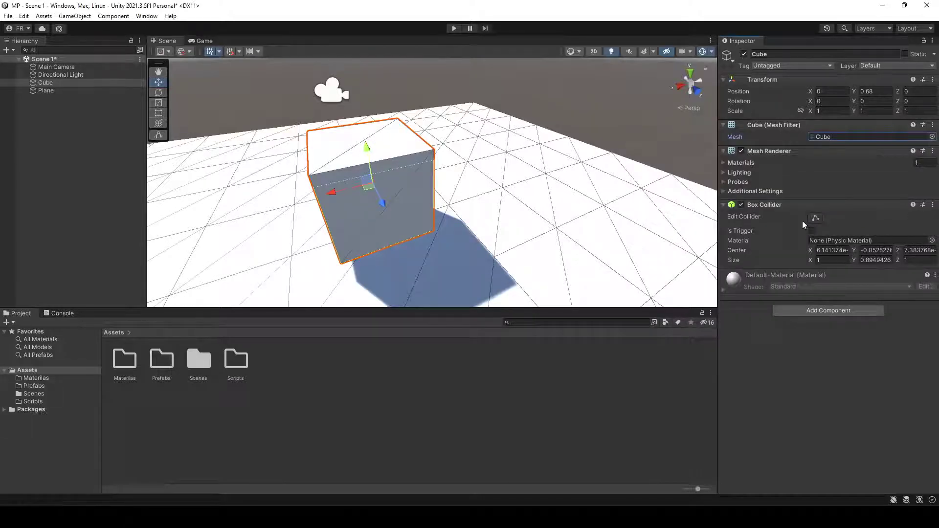
# - Frame the cube in the scene view and set its Mesh Filter to the Capsule mesh
pyautogui.moveTo(426, 213); pyautogui.dragTo(399, 230, button='middle')
pyautogui.press('f')
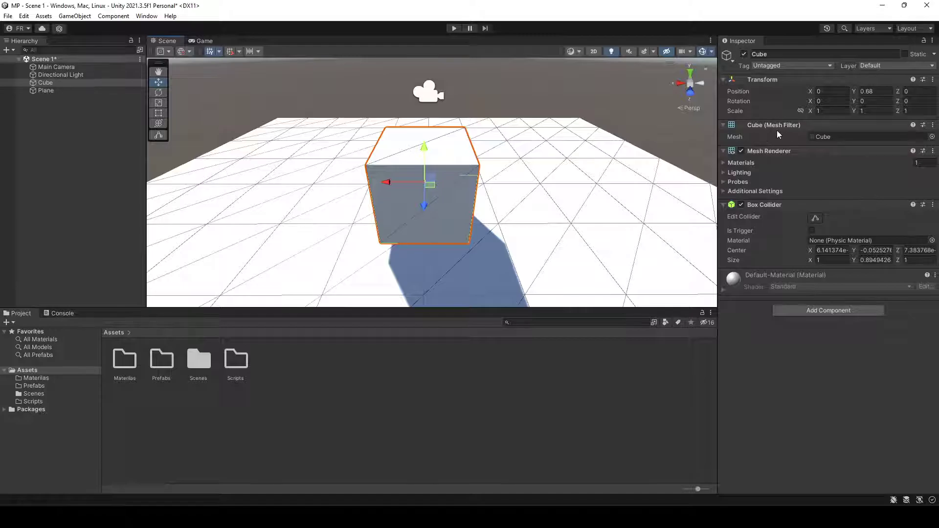
pyautogui.click(932, 136)
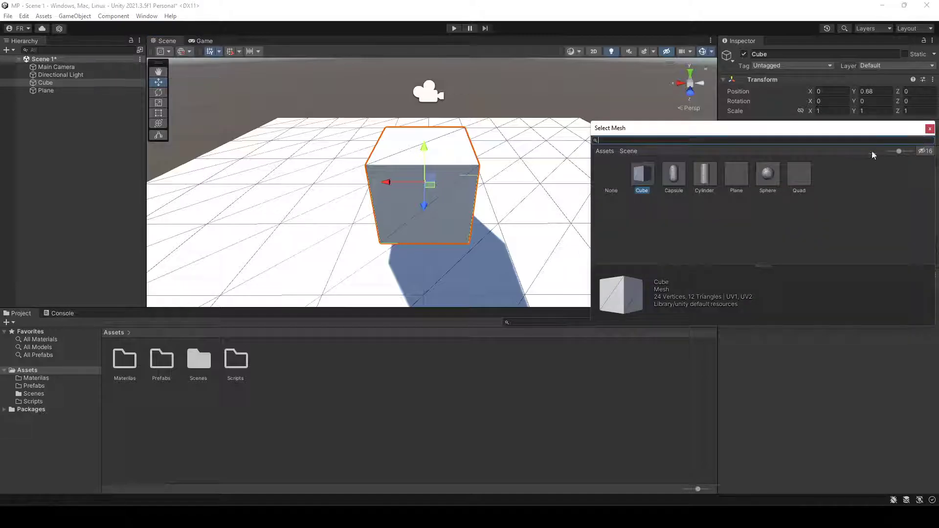
pyautogui.click(675, 174)
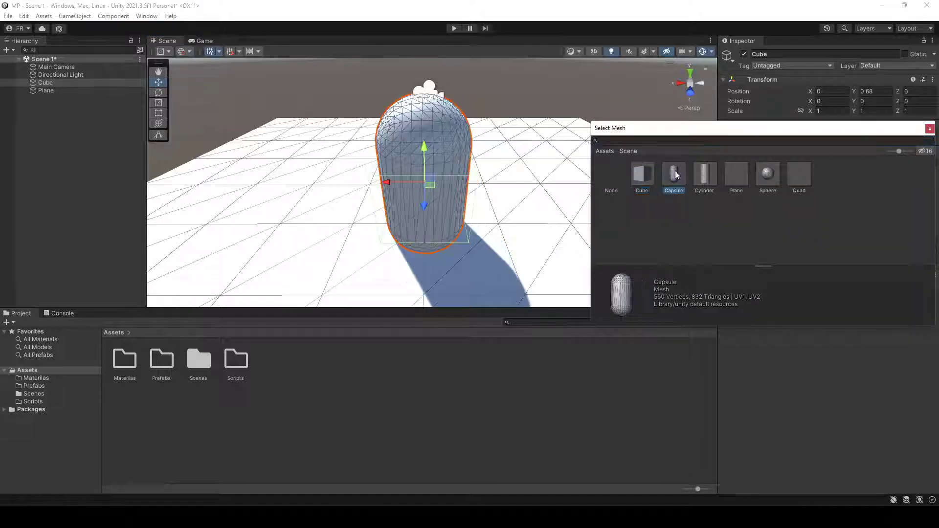
# - Raise the capsule-shaped object along the Y axis to a position of about 1.09, resting it on the plane
pyautogui.click(930, 131)
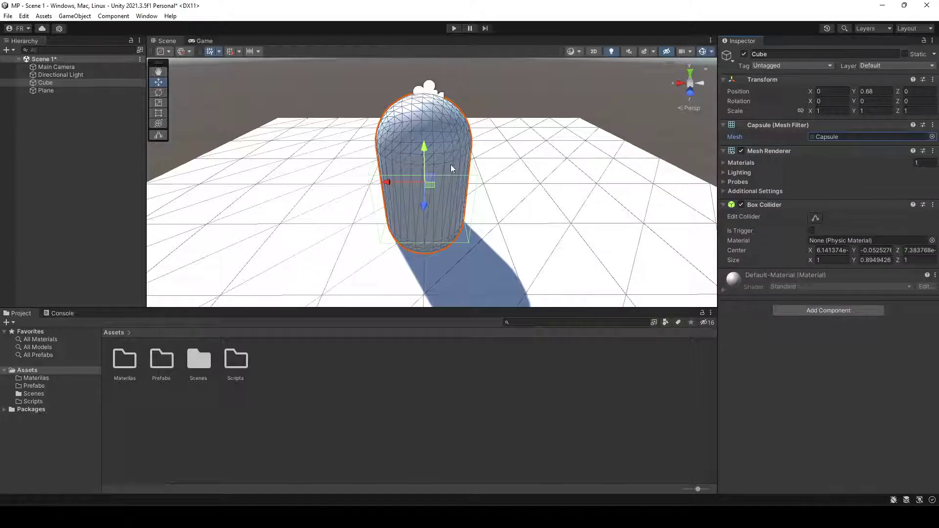
pyautogui.scroll(4, 458, 166)
pyautogui.moveTo(458, 166); pyautogui.dragTo(444, 188, button='middle')
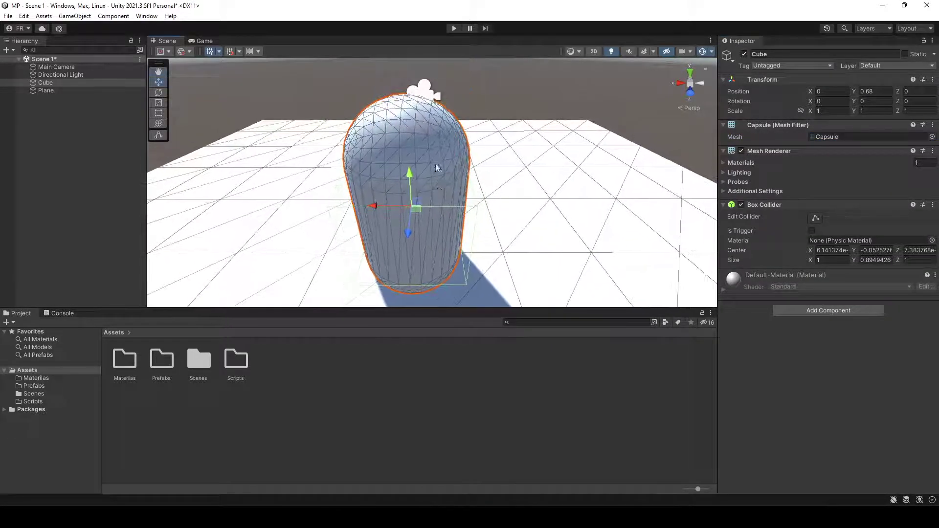
pyautogui.scroll(6, 423, 163)
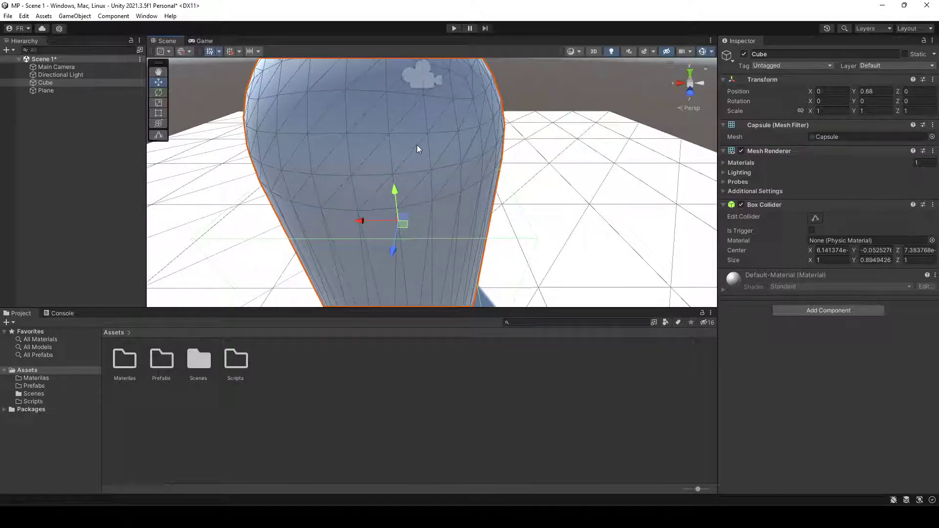
pyautogui.scroll(-5, 407, 189)
pyautogui.moveTo(390, 233); pyautogui.dragTo(398, 174, button='middle')
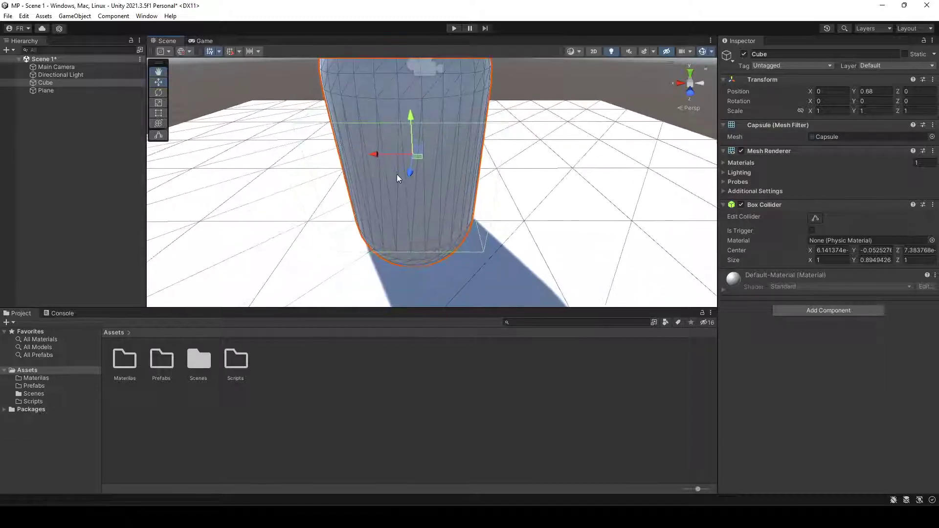
pyautogui.moveTo(416, 260); pyautogui.dragTo(449, 274, button='middle')
pyautogui.moveTo(451, 125); pyautogui.dragTo(450, 71)
pyautogui.moveTo(471, 252); pyautogui.dragTo(495, 154, button='middle')
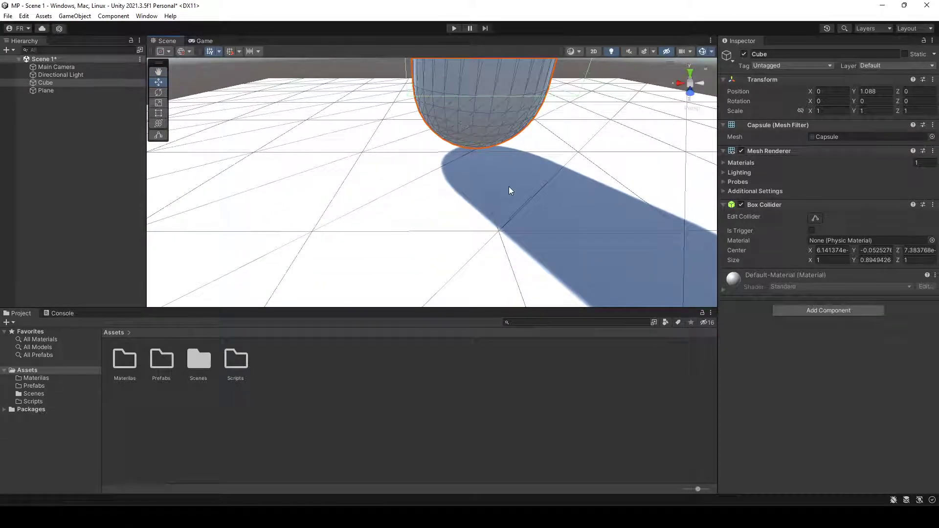
# - Restore the Cube mesh on the object's Mesh Filter
pyautogui.scroll(-8, 509, 190)
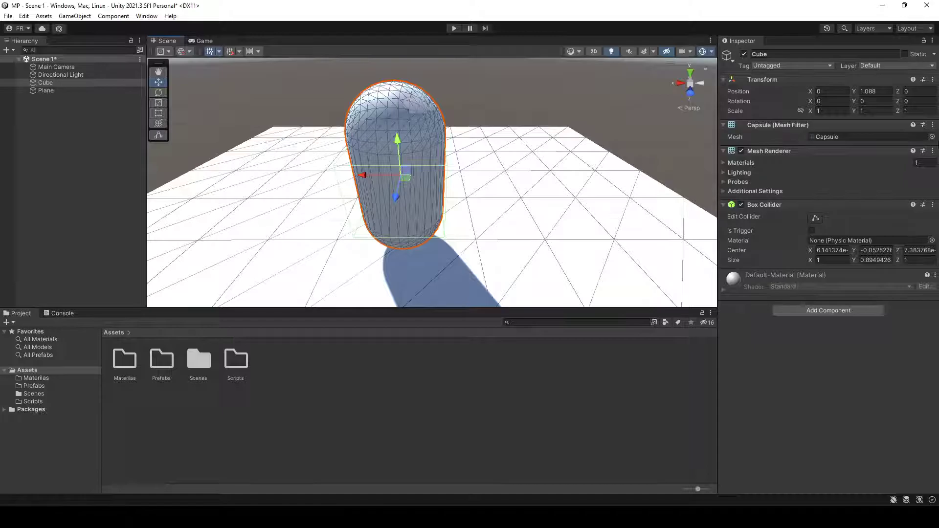
pyautogui.click(932, 137)
pyautogui.click(643, 178)
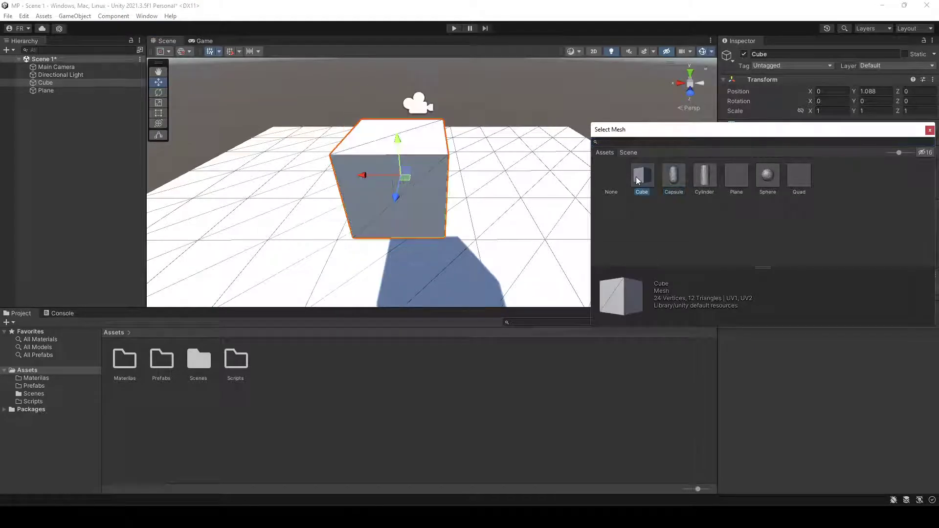
pyautogui.click(930, 130)
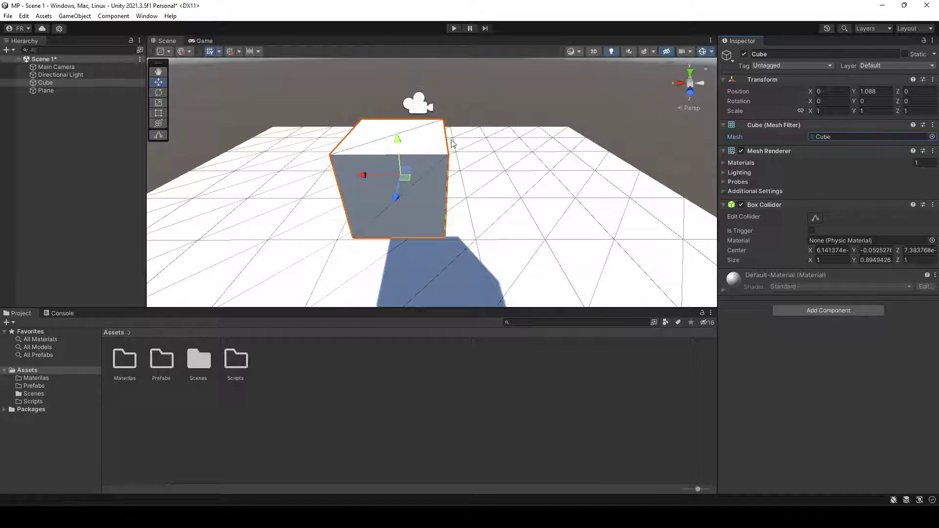
# - Set the scene view's draw mode back to Shaded
pyautogui.click(579, 52)
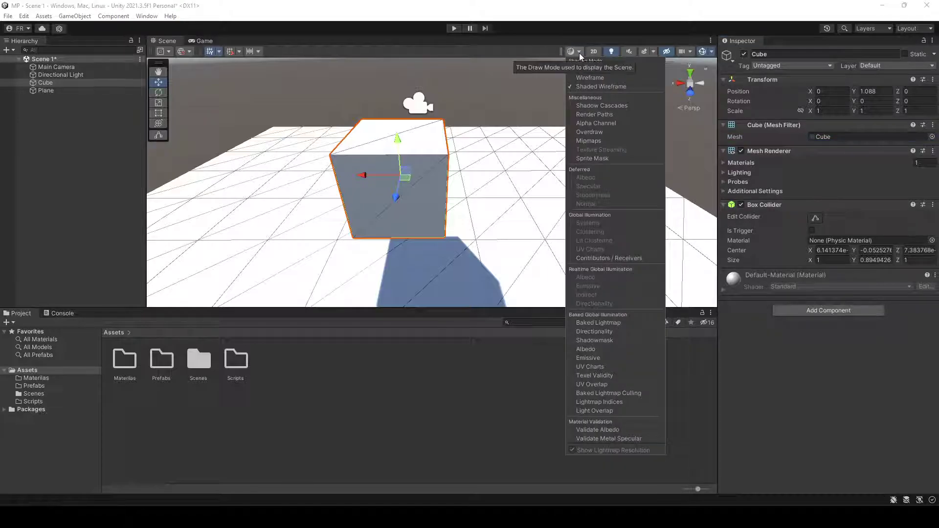
pyautogui.click(586, 69)
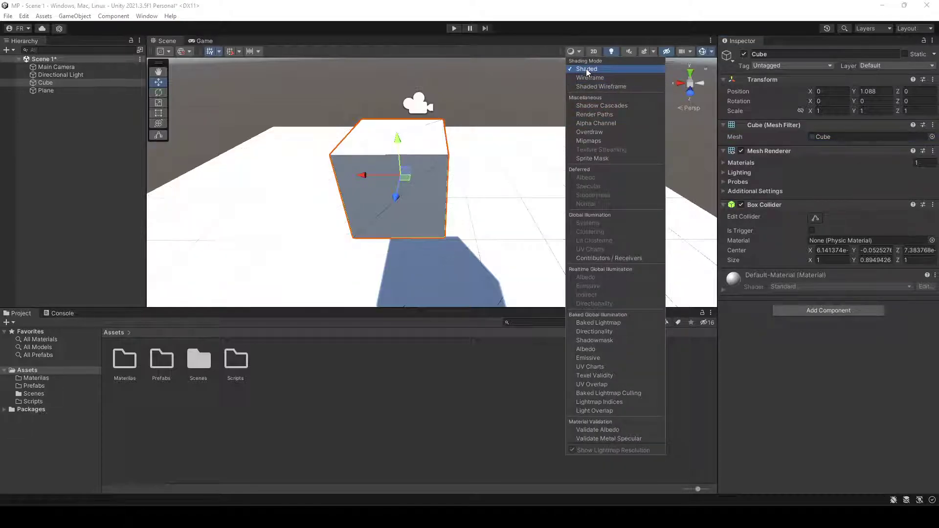
pyautogui.click(528, 53)
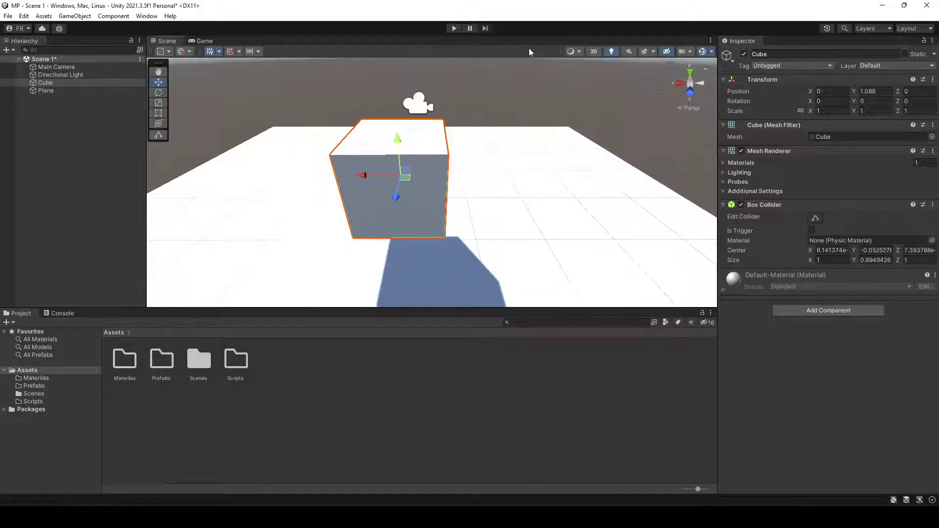
# - Turn off Selection Wire in the scene view's gizmo options
pyautogui.click(712, 52)
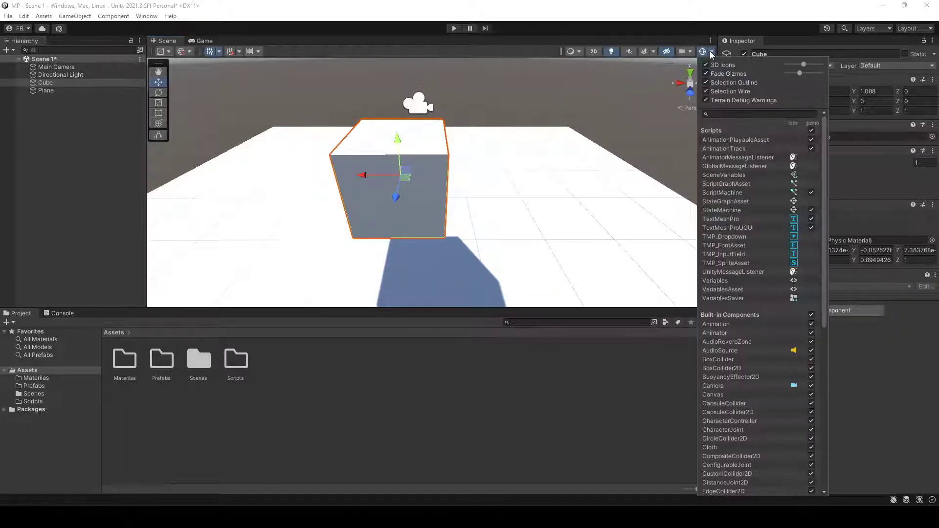
pyautogui.click(706, 91)
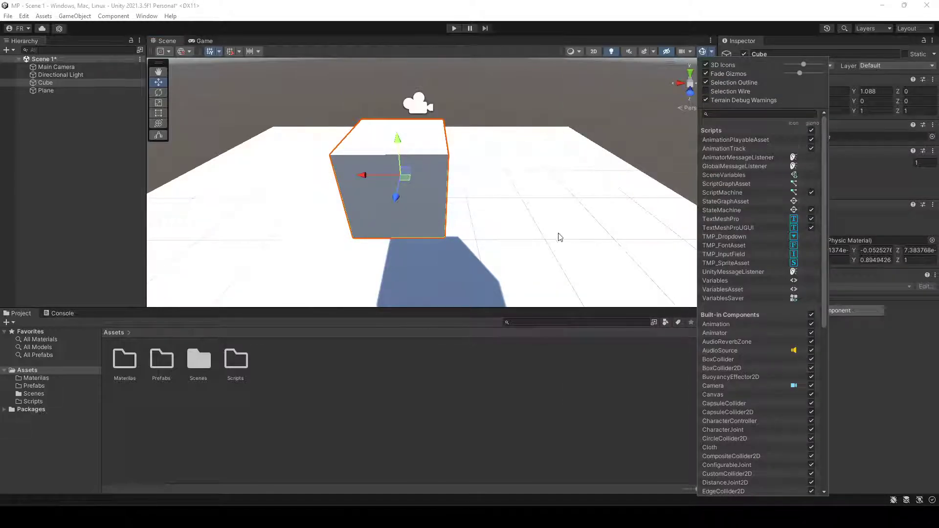
pyautogui.click(512, 51)
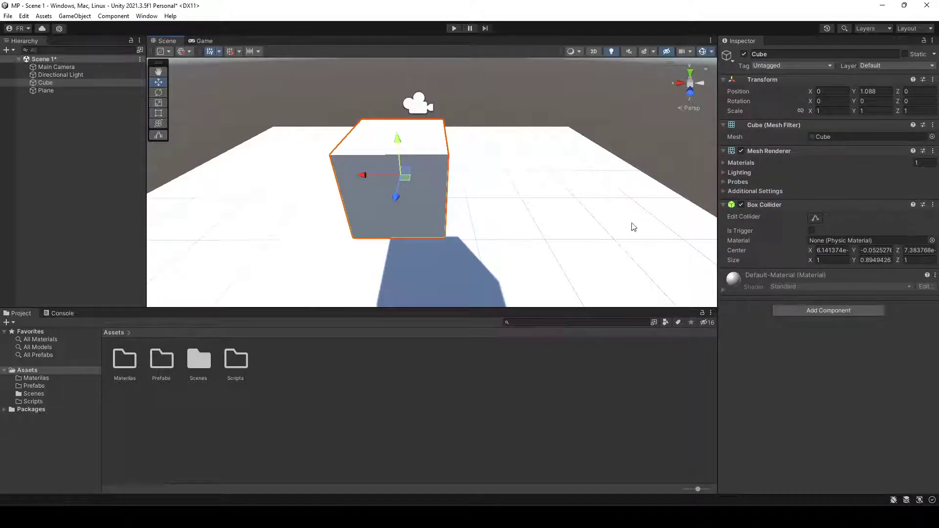
# - Select the cube and disable its Mesh Renderer component
pyautogui.click(49, 83)
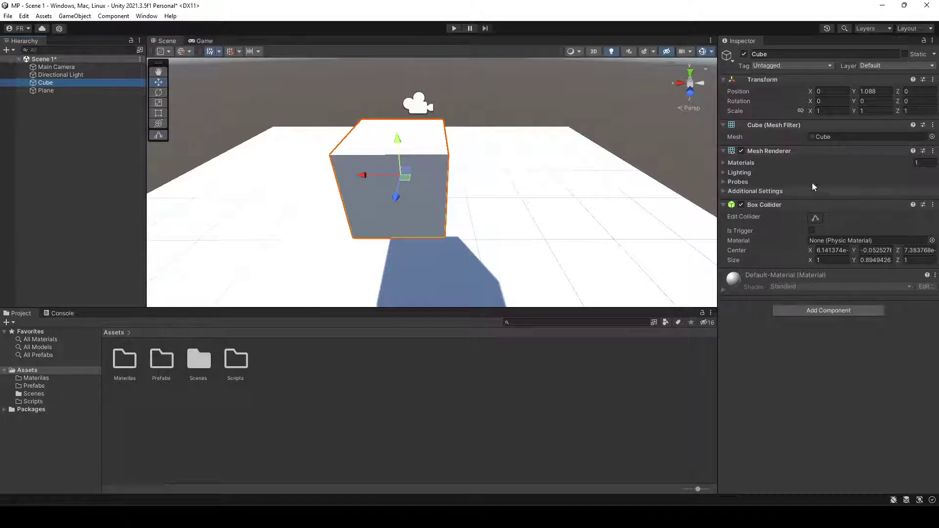
pyautogui.click(751, 155)
pyautogui.click(752, 155)
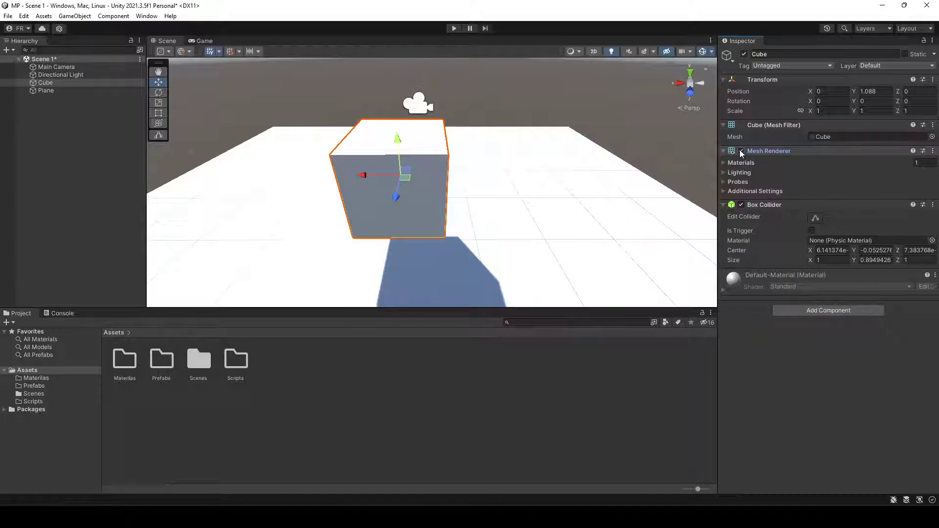
pyautogui.click(741, 151)
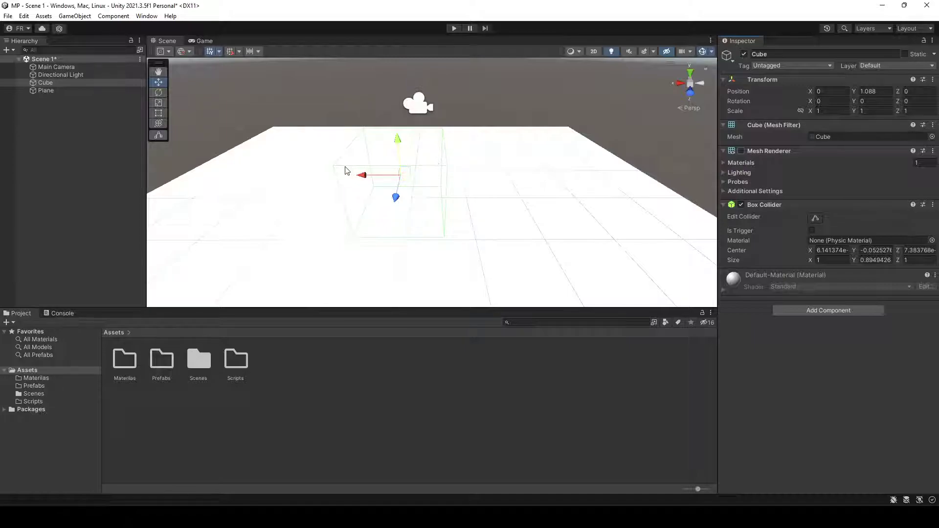
# - Try an X scale of 2 on the hidden cube, reset it to 1 and re-enable the Mesh Renderer
pyautogui.click(839, 111)
pyautogui.write('2')
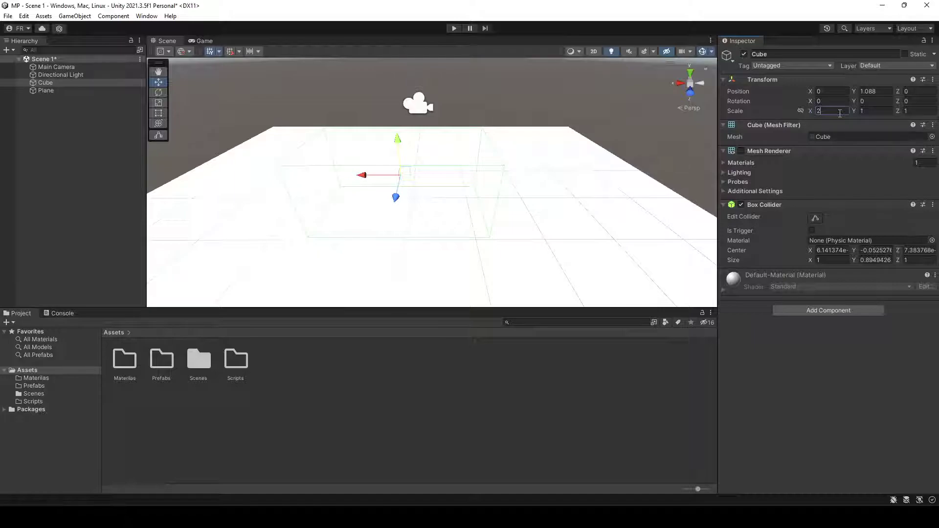
pyautogui.press('BackSpace')
pyautogui.write('1')
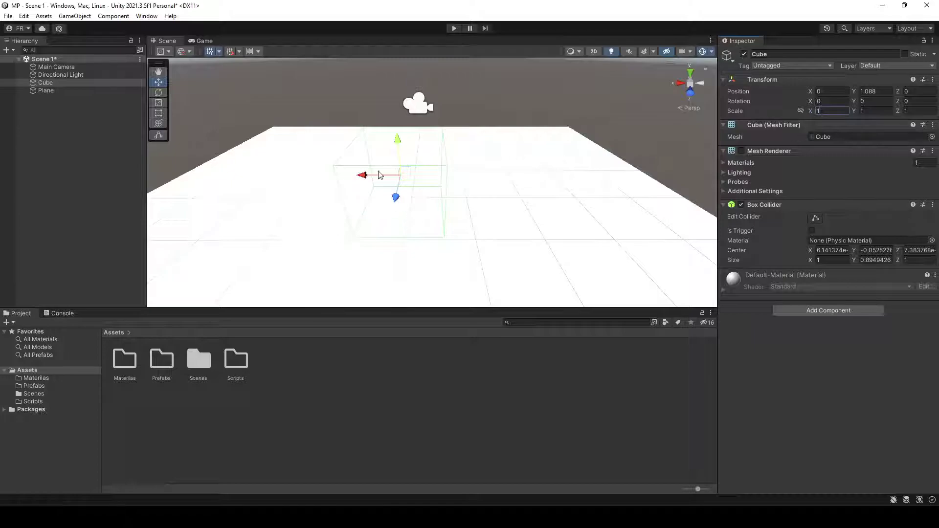
pyautogui.click(741, 151)
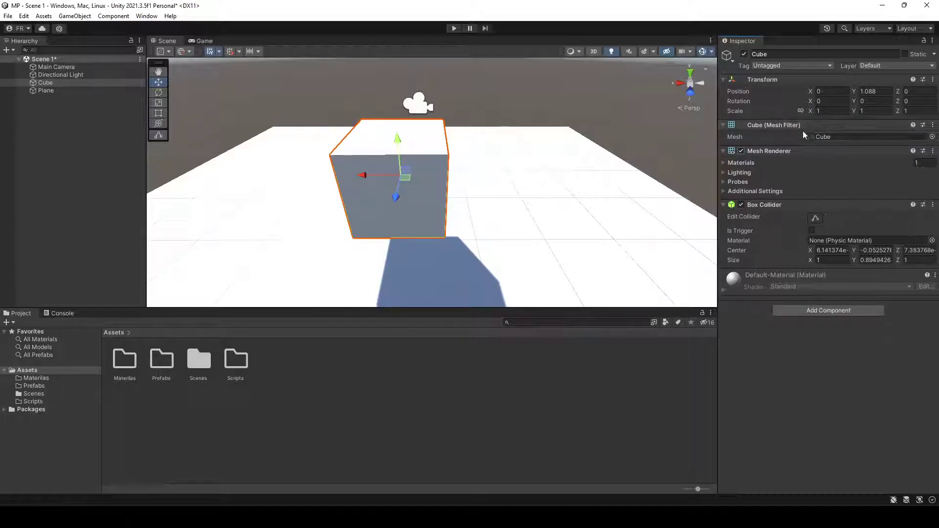
# - Review the Materials, Lighting, Probes and Additional Settings sections of the cube's Mesh Renderer and collapse them again
pyautogui.click(723, 164)
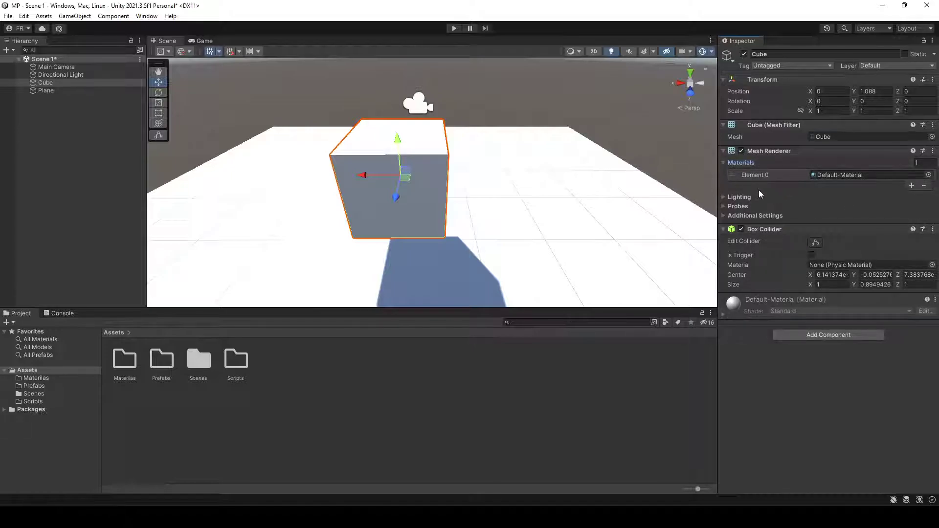
pyautogui.click(723, 197)
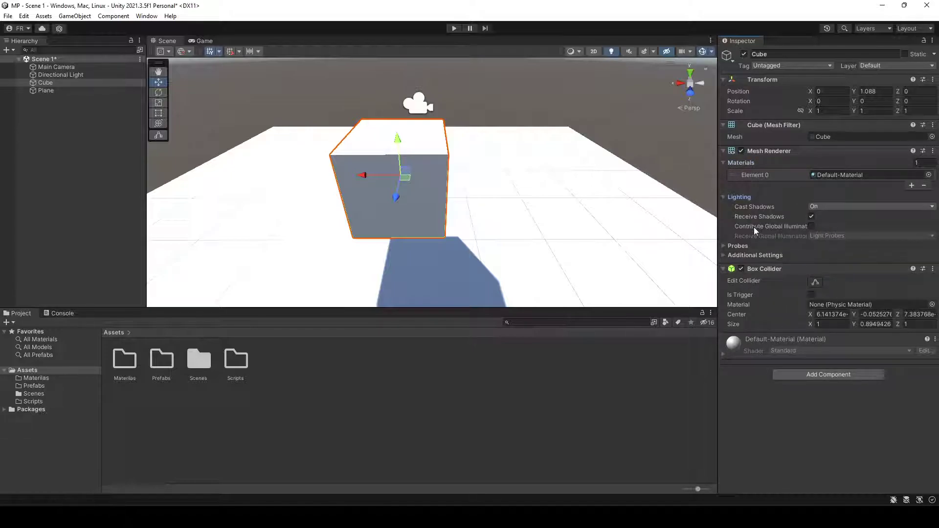
pyautogui.click(729, 247)
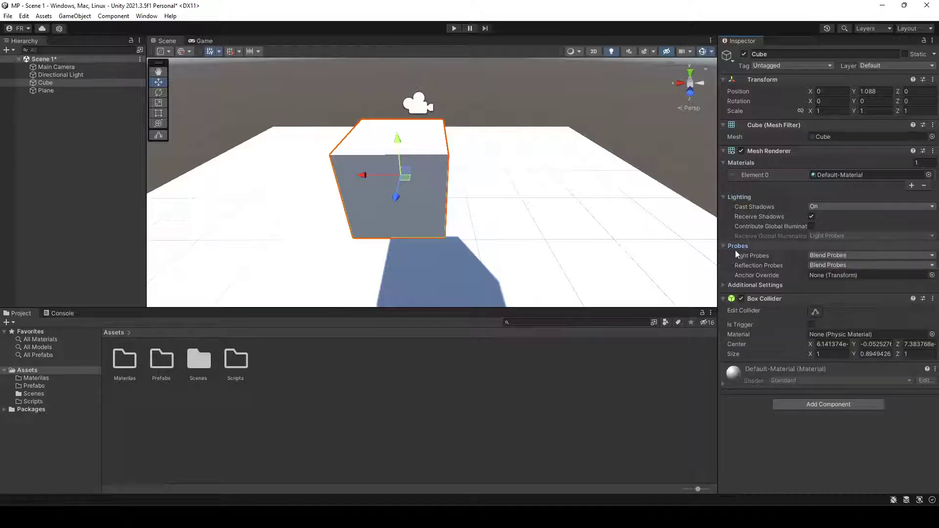
pyautogui.click(724, 285)
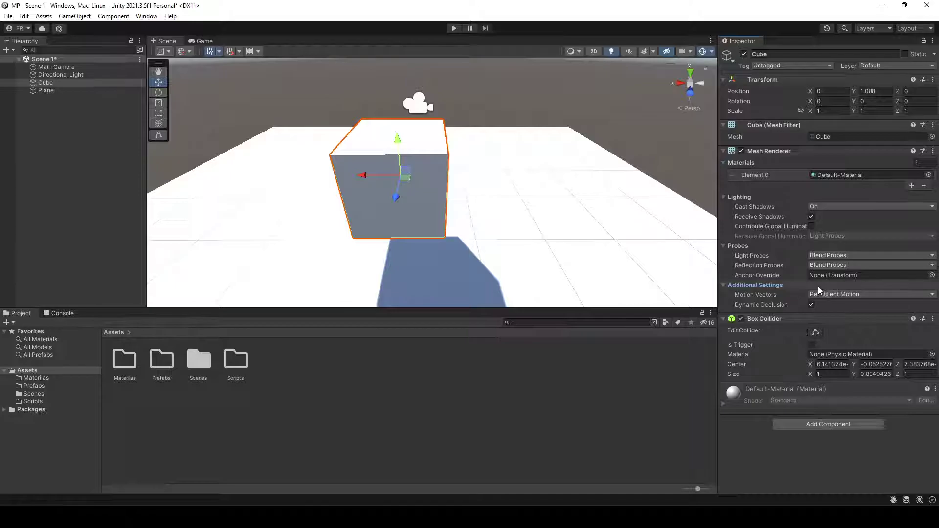
pyautogui.click(724, 162)
pyautogui.click(721, 173)
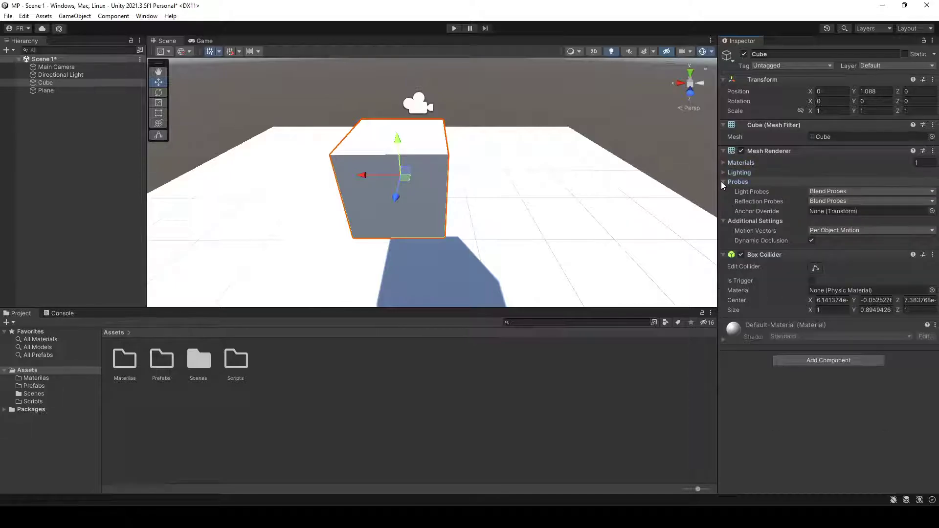
pyautogui.click(721, 181)
pyautogui.click(722, 190)
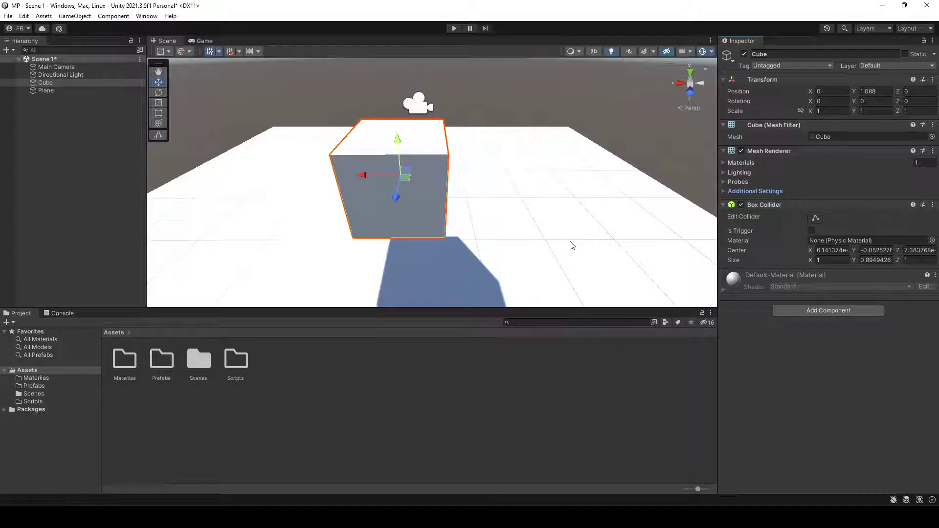
# - Add a 3D sphere to the scene and move it along the X axis to about -1.76, beside the cube
pyautogui.click(80, 173)
pyautogui.rightClick(71, 132)
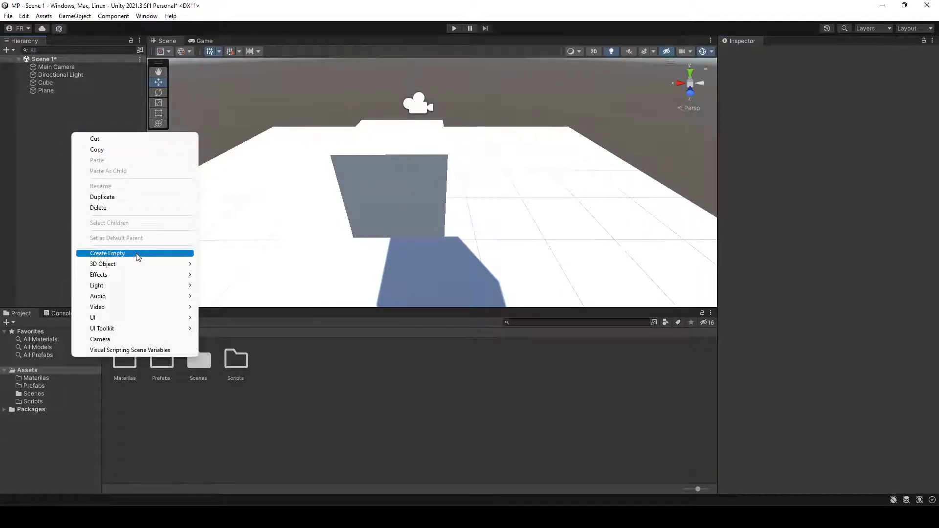
pyautogui.moveTo(142, 264)
pyautogui.click(230, 273)
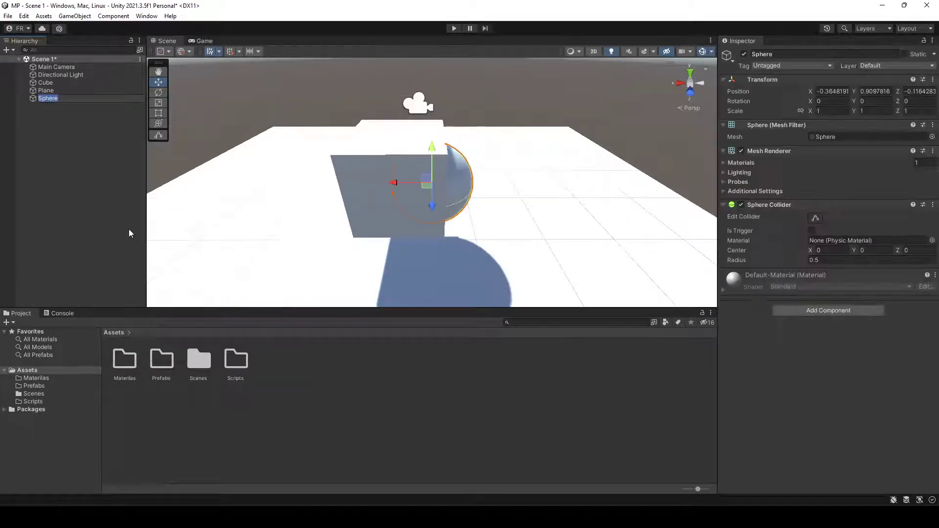
pyautogui.moveTo(392, 183); pyautogui.dragTo(576, 228)
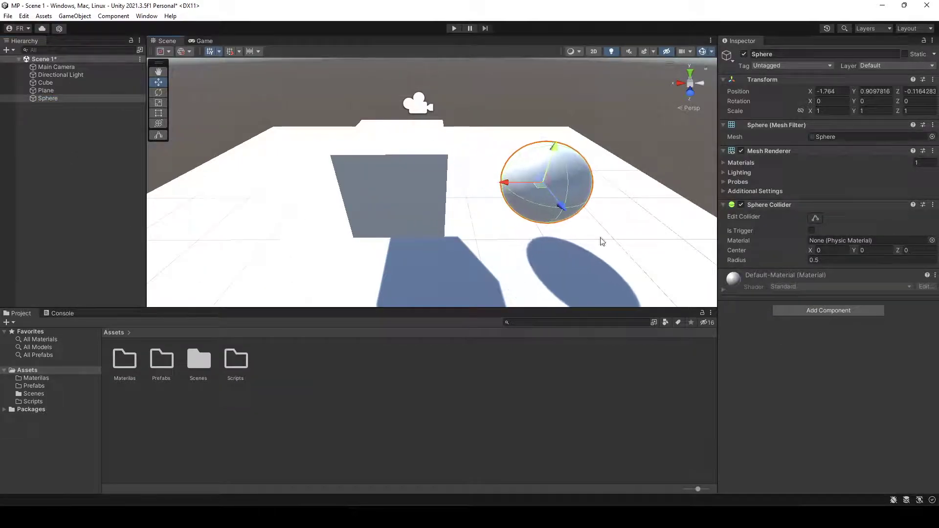
# - Compare the collider components of the cube and the sphere by inspecting each object in turn
pyautogui.click(42, 82)
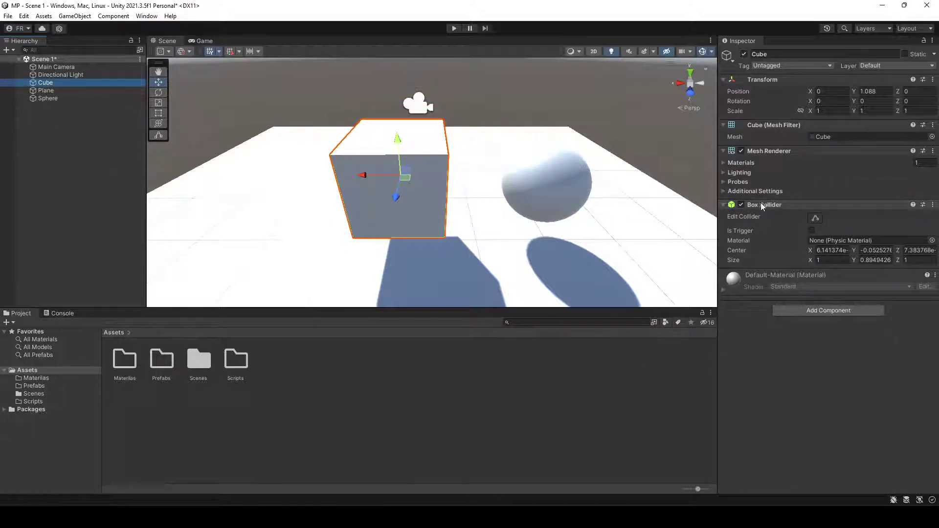
pyautogui.click(52, 99)
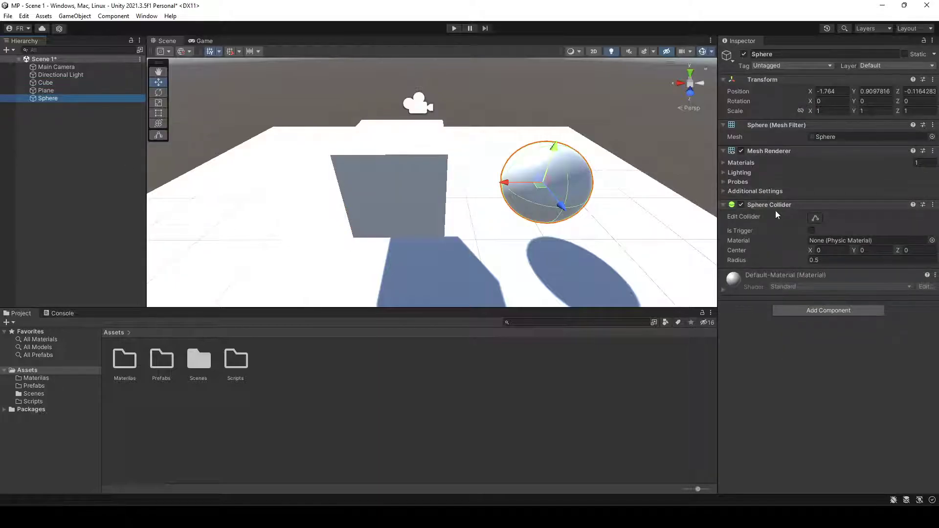
pyautogui.click(38, 83)
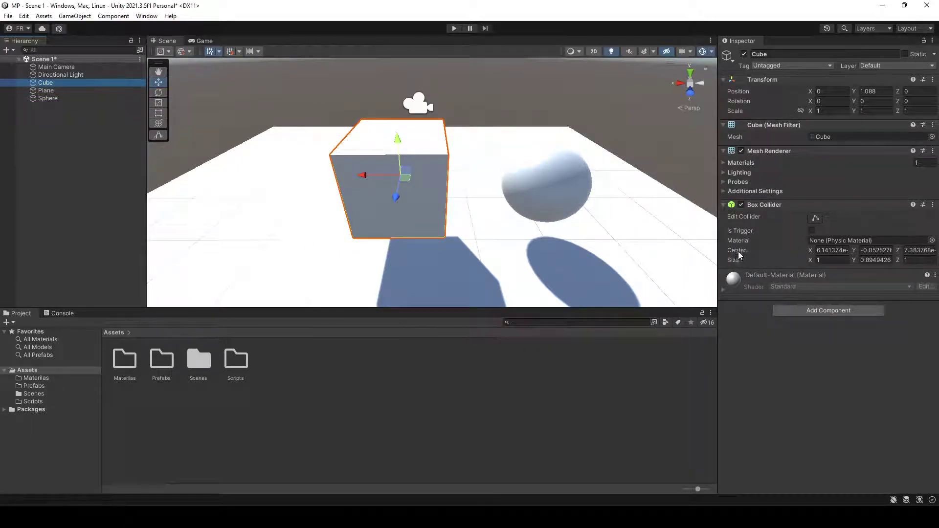
# - Try the Is Trigger option and collider editing on the cube's Box Collider, leaving both off
pyautogui.click(812, 231)
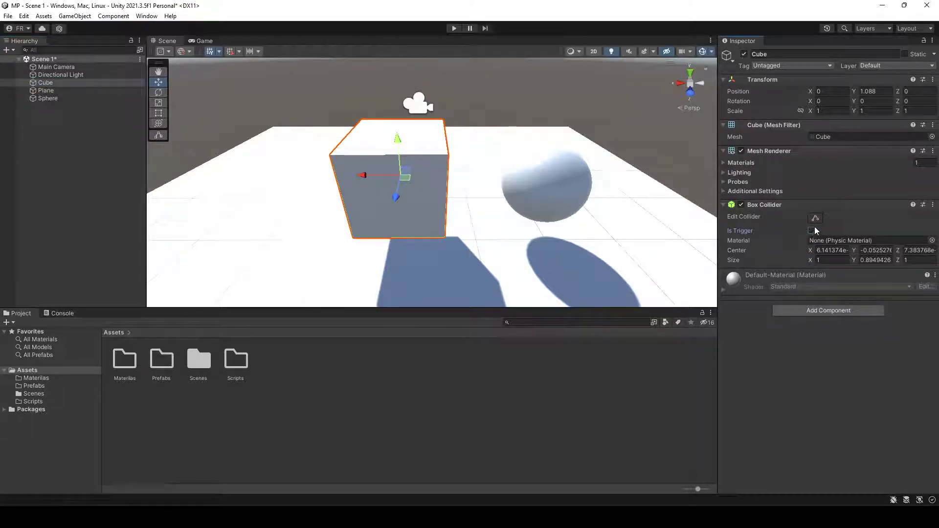
pyautogui.click(816, 219)
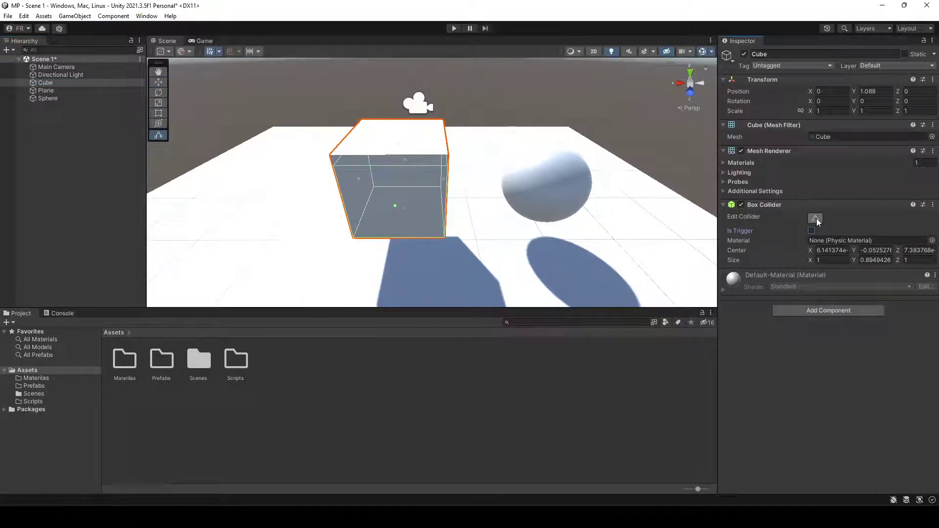
pyautogui.click(816, 219)
pyautogui.click(816, 218)
pyautogui.click(816, 219)
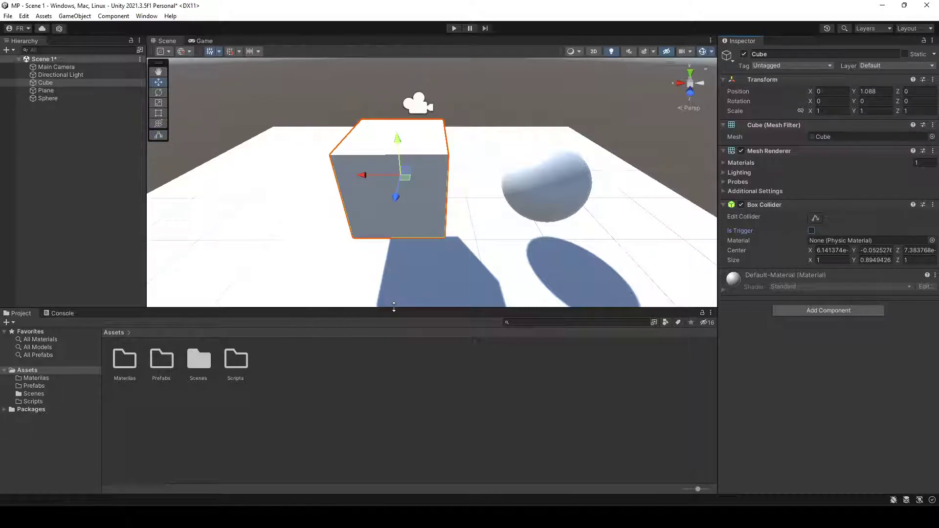
# - Narrow the Hierarchy area to enlarge the Scene view, and select the cube and sphere in turn, ending on the sphere
pyautogui.moveTo(147, 220); pyautogui.dragTo(120, 218)
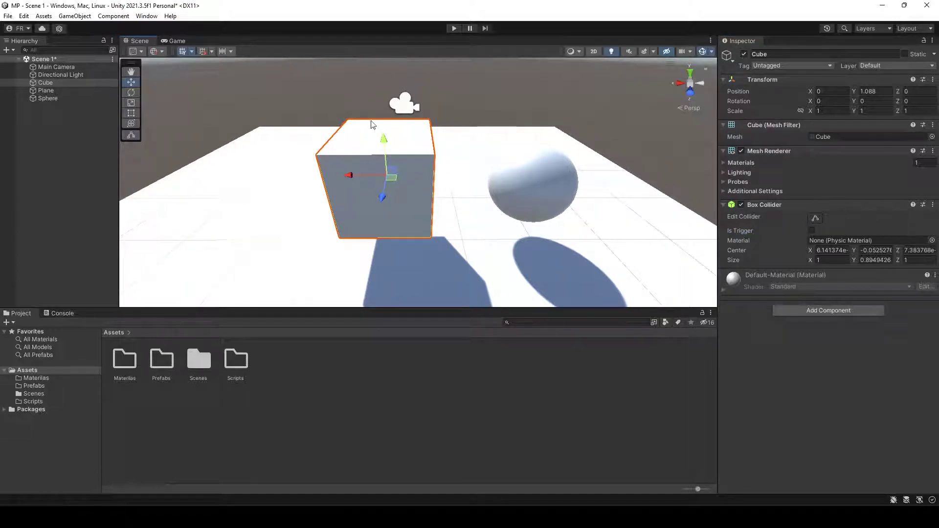
pyautogui.click(540, 199)
pyautogui.click(394, 181)
pyautogui.click(524, 195)
pyautogui.click(384, 183)
pyautogui.click(542, 174)
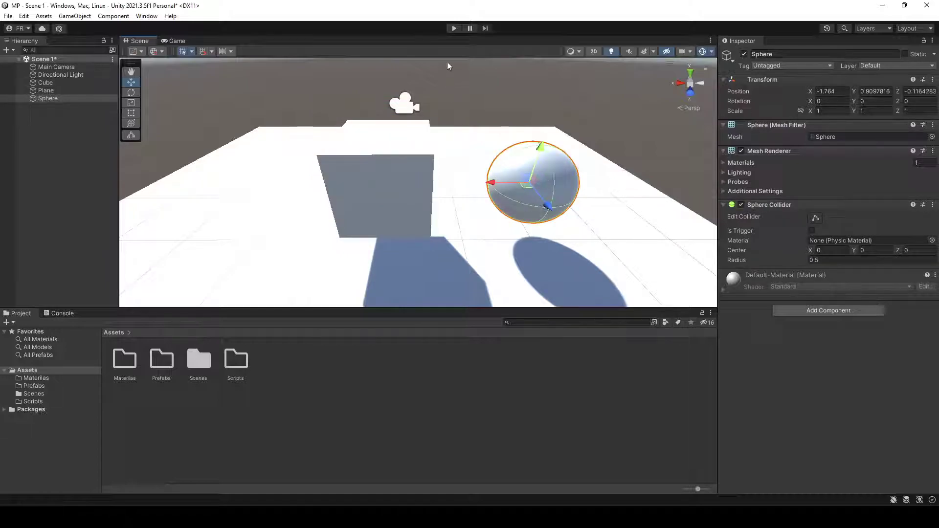
# - In Play mode, move the sphere along X into the cube, to about -0.25, and check the overlap in the Scene and Game views
pyautogui.click(453, 28)
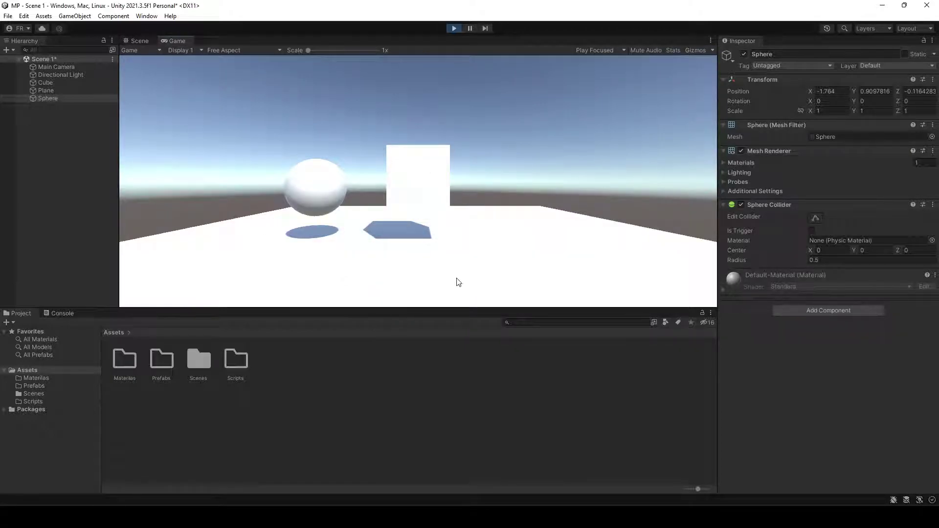
pyautogui.click(141, 40)
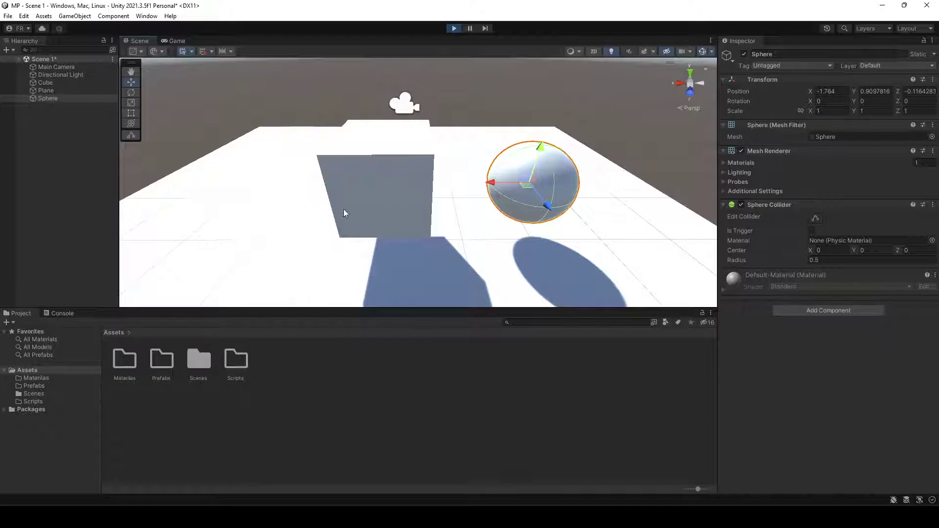
pyautogui.moveTo(490, 182); pyautogui.dragTo(370, 175)
pyautogui.moveTo(465, 212)
pyautogui.mouseDown(button='right')
pyautogui.moveTo(398, 213)
pyautogui.moveTo(478, 233)
pyautogui.moveTo(469, 227)
pyautogui.mouseUp(button='right')
pyautogui.press('d')
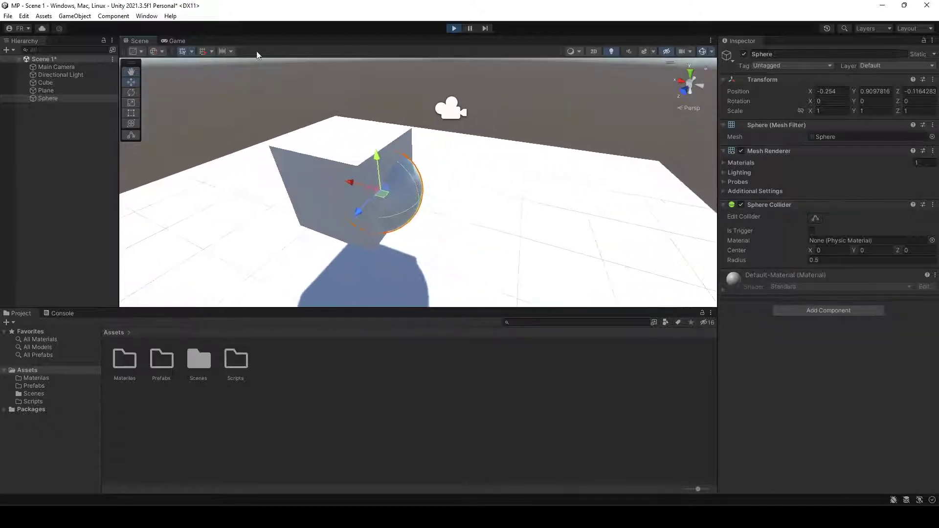
pyautogui.click(172, 40)
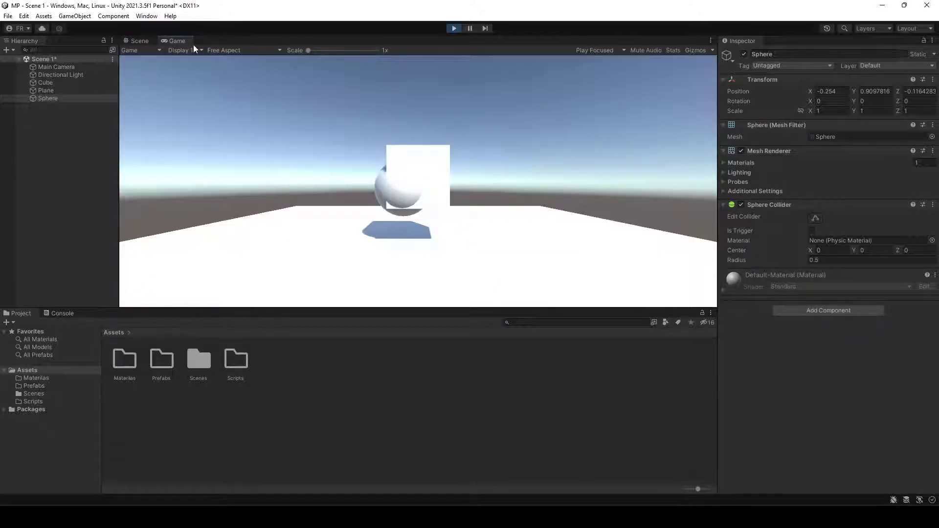
# - Pull the sphere back out of the cube along X to about -1.26 in the Scene view and exit Play mode
pyautogui.click(142, 41)
pyautogui.moveTo(345, 191); pyautogui.dragTo(471, 204, button='right')
pyautogui.moveTo(347, 179); pyautogui.dragTo(462, 185)
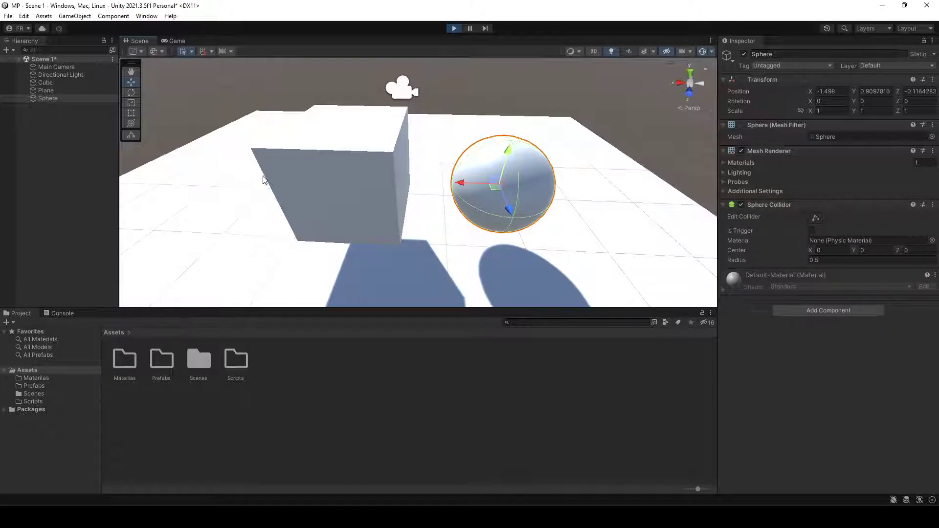
pyautogui.moveTo(460, 183); pyautogui.dragTo(442, 196)
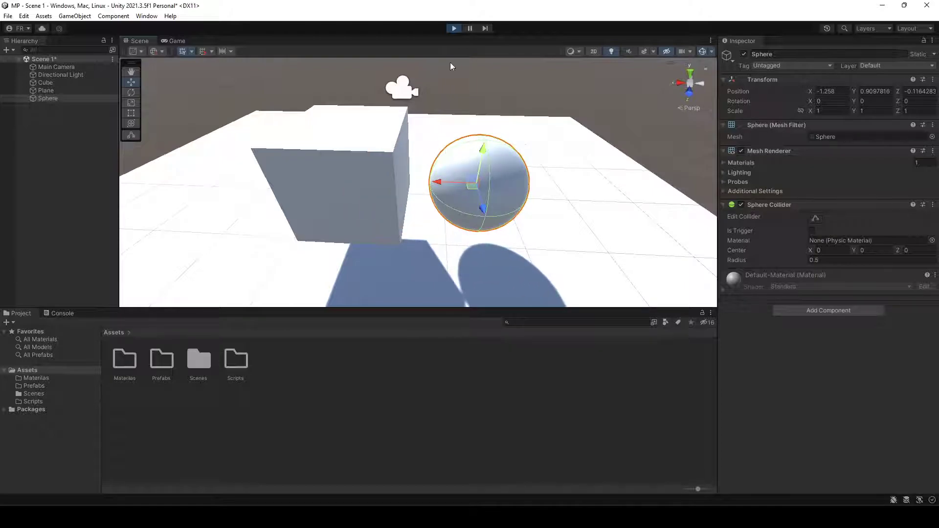
pyautogui.click(454, 29)
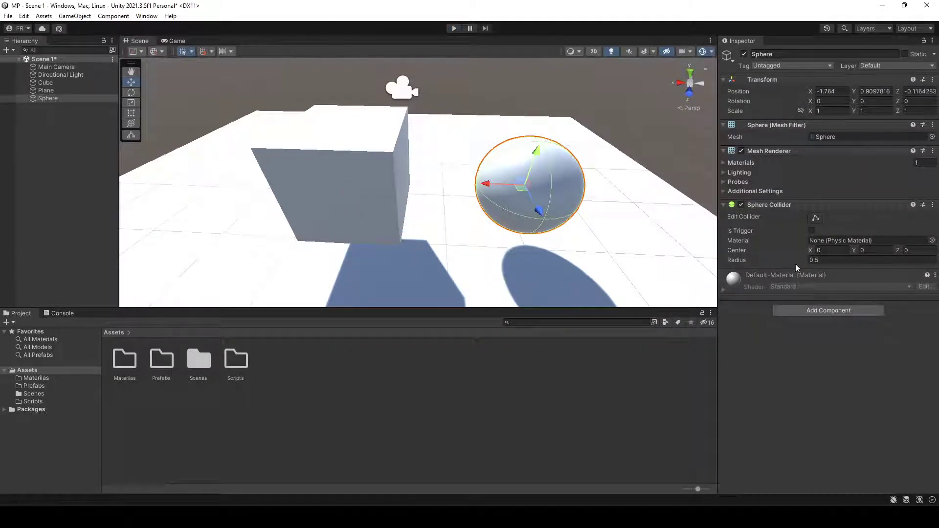
# - Add a Rigidbody component to the sphere and bring all of its settings into view
pyautogui.click(797, 313)
pyautogui.write('ri')
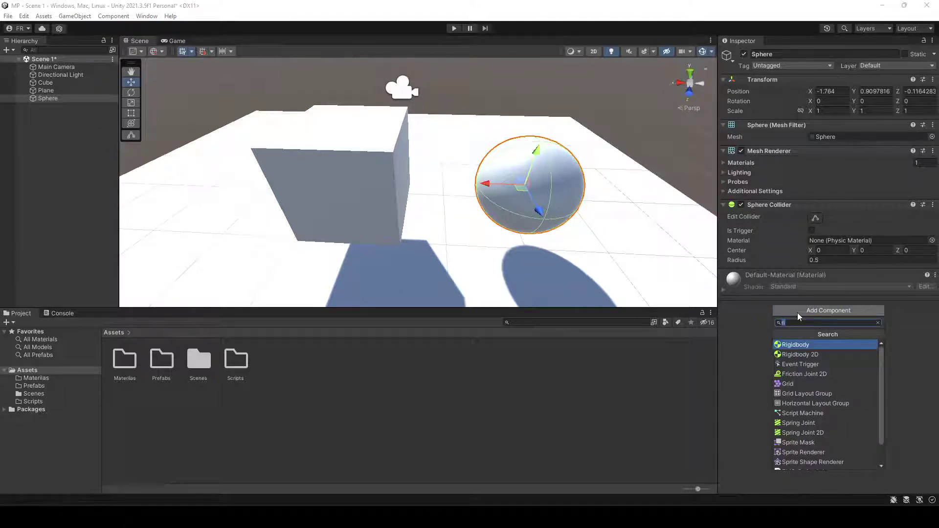
pyautogui.write('gi')
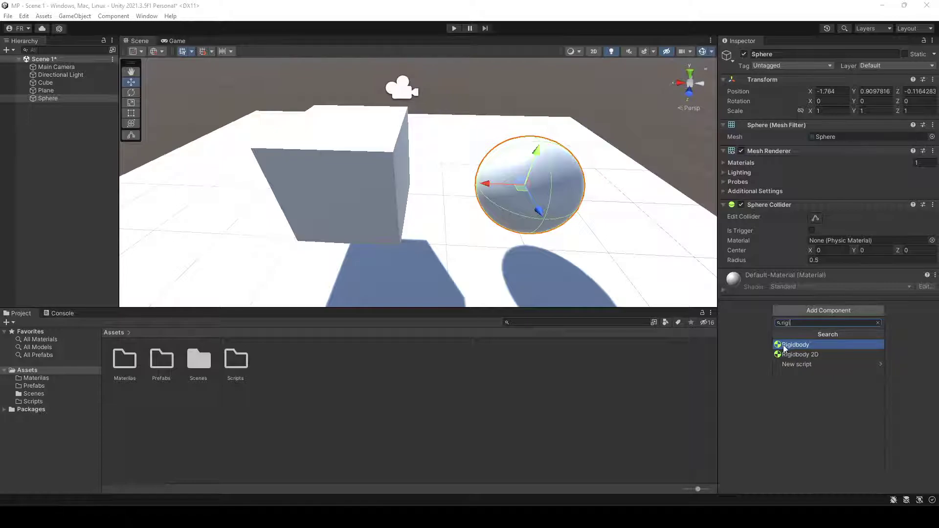
pyautogui.click(800, 344)
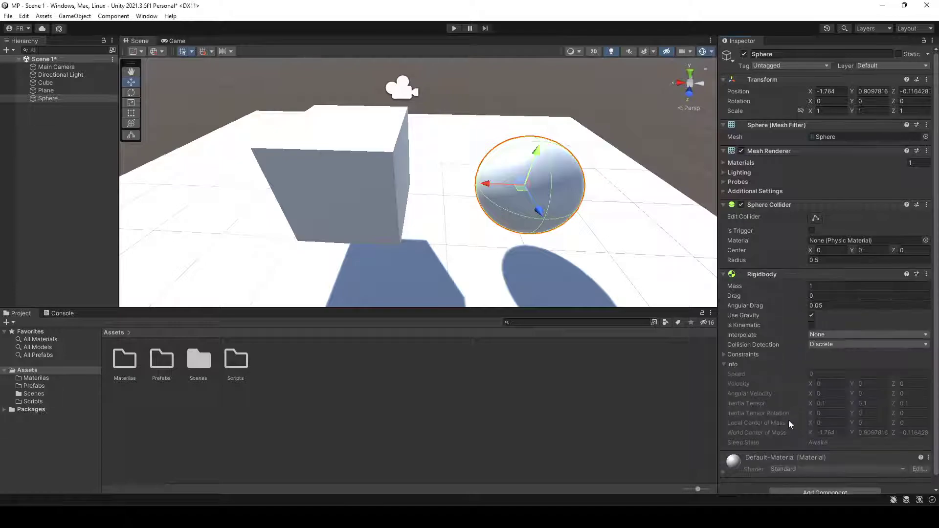
pyautogui.scroll(-1, 802, 389)
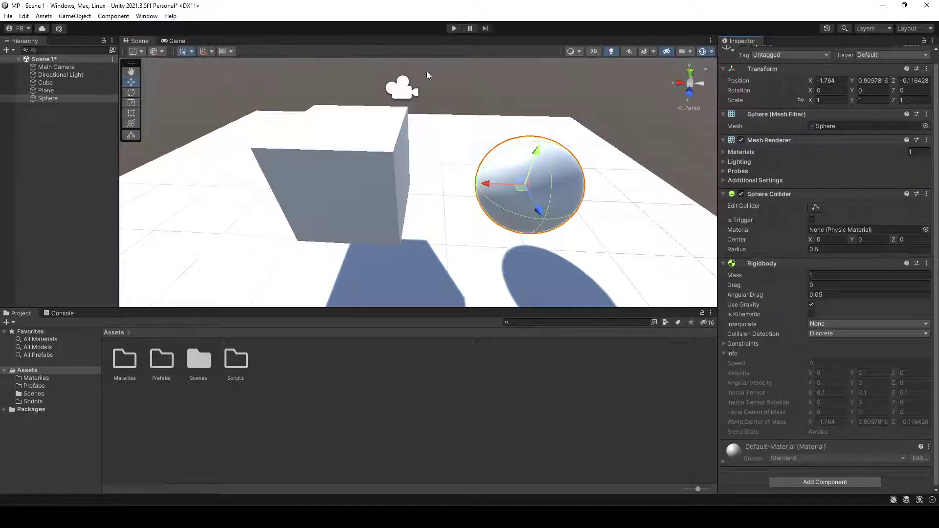
# - Test gravity on the sphere in Play mode by lifting it along Y several times and letting it drop onto the plane
pyautogui.click(454, 27)
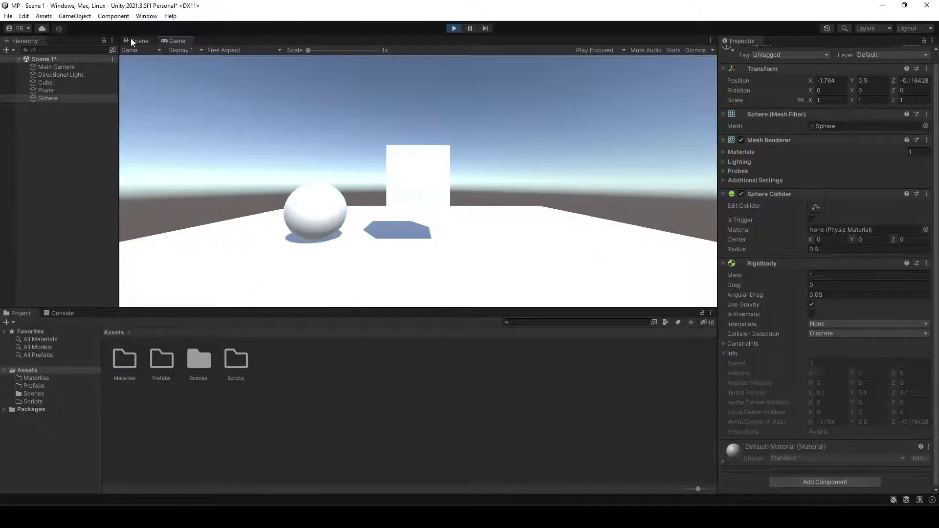
pyautogui.click(131, 40)
pyautogui.click(177, 41)
pyautogui.click(140, 40)
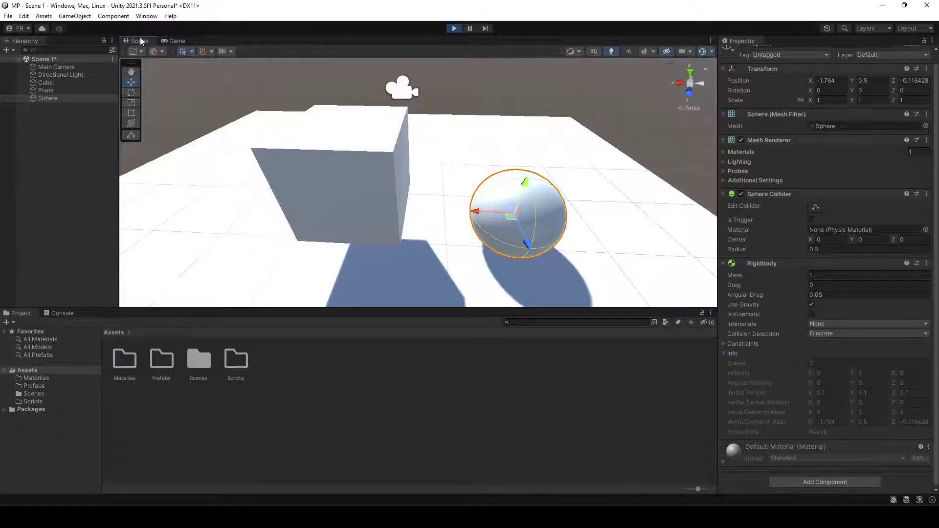
pyautogui.moveTo(524, 182); pyautogui.dragTo(533, 146)
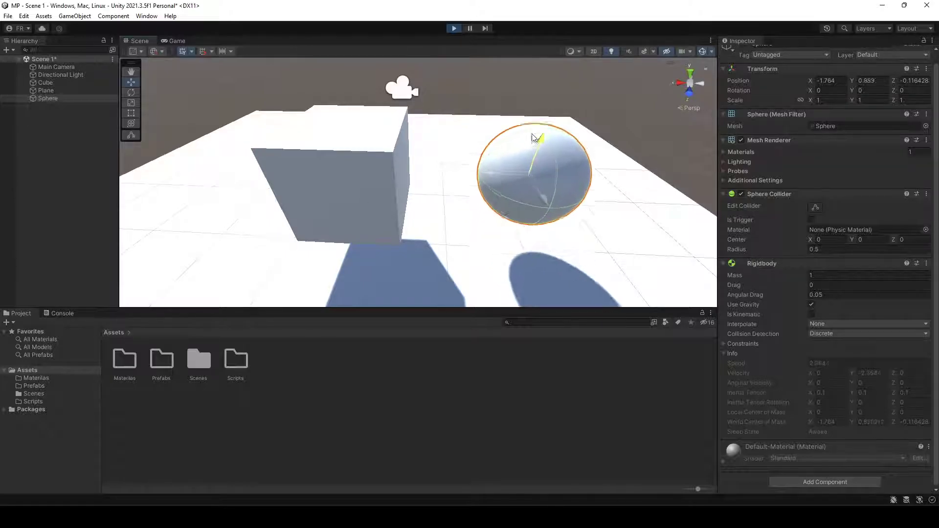
pyautogui.moveTo(524, 183); pyautogui.dragTo(541, 103)
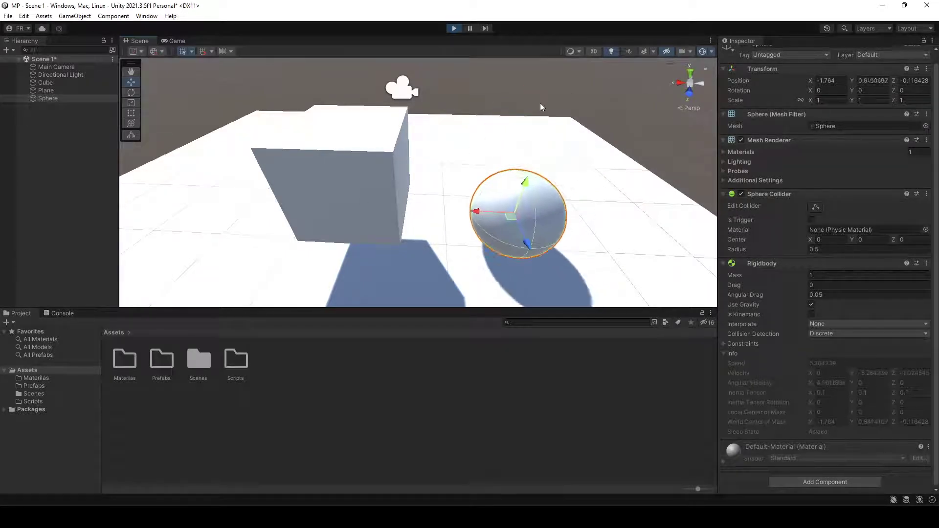
pyautogui.moveTo(524, 183); pyautogui.dragTo(535, 140)
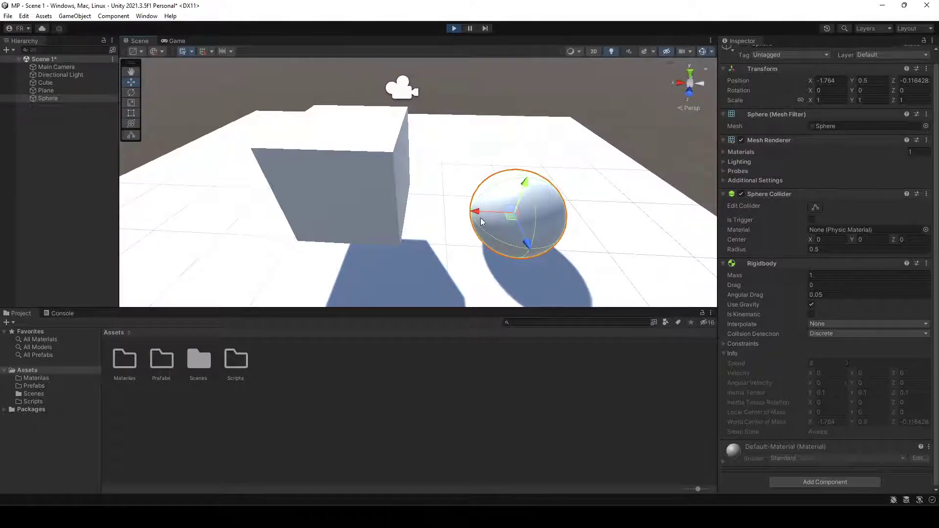
# - Move the sphere along X against the cube to test the collision, check the Game view and exit Play mode
pyautogui.moveTo(479, 220); pyautogui.dragTo(446, 214)
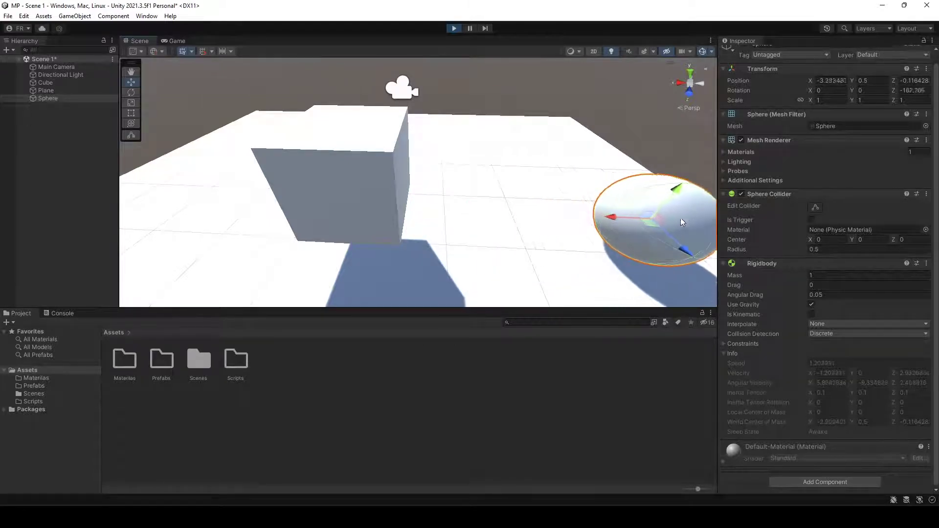
pyautogui.click(182, 39)
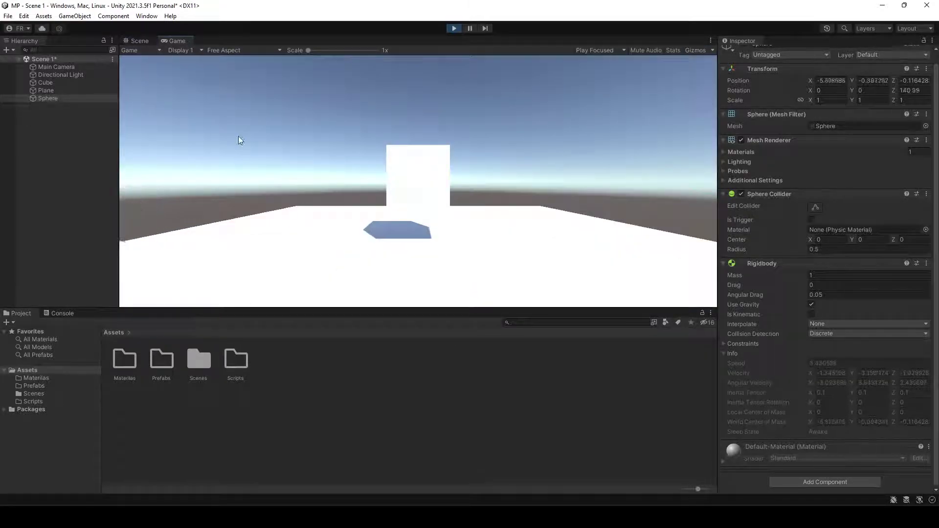
pyautogui.click(147, 41)
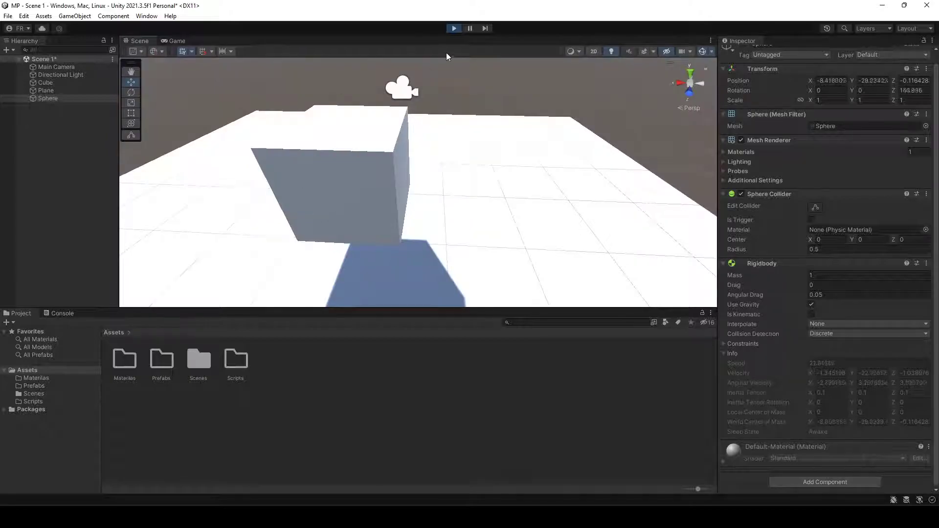
pyautogui.click(453, 29)
# - Restart Play mode and push the sphere repeatedly along X into the cube to test how their colliders react
pyautogui.click(453, 28)
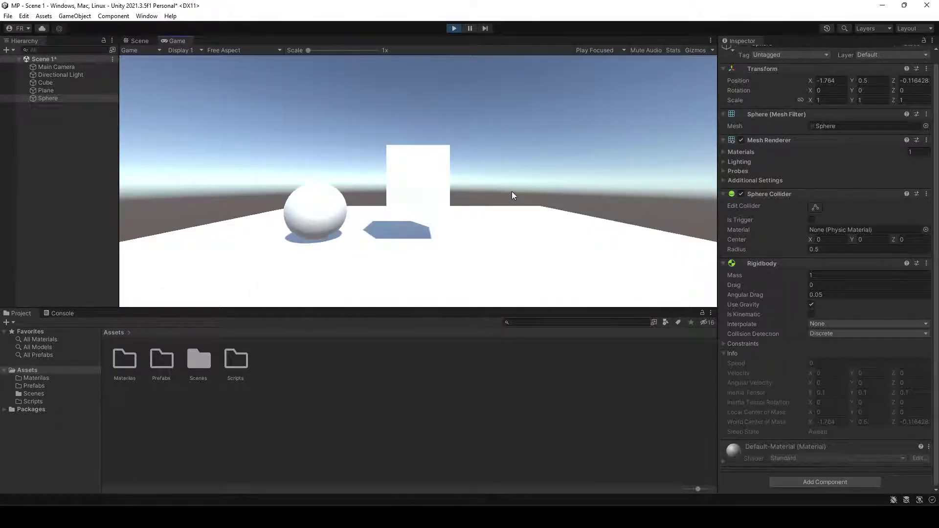
pyautogui.click(140, 41)
pyautogui.moveTo(473, 211); pyautogui.dragTo(392, 201)
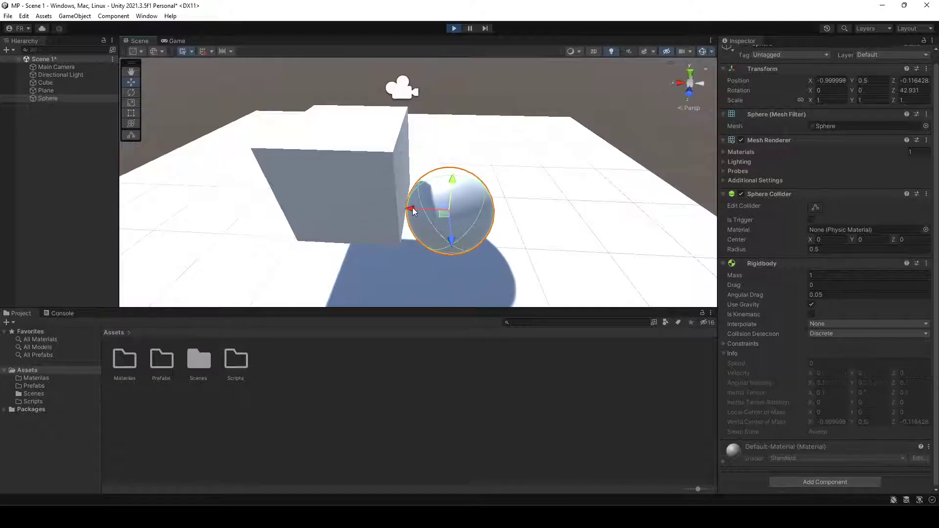
pyautogui.moveTo(411, 217); pyautogui.dragTo(363, 213)
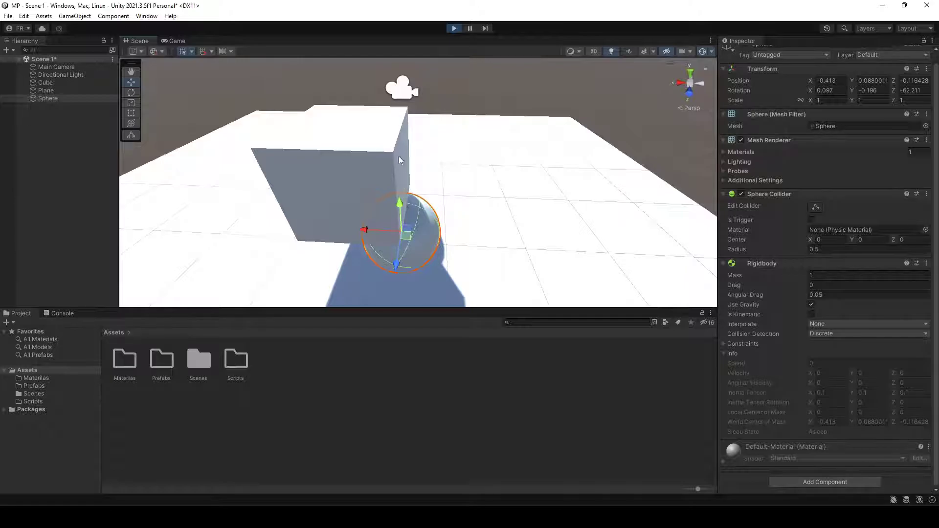
pyautogui.moveTo(353, 210); pyautogui.dragTo(399, 210)
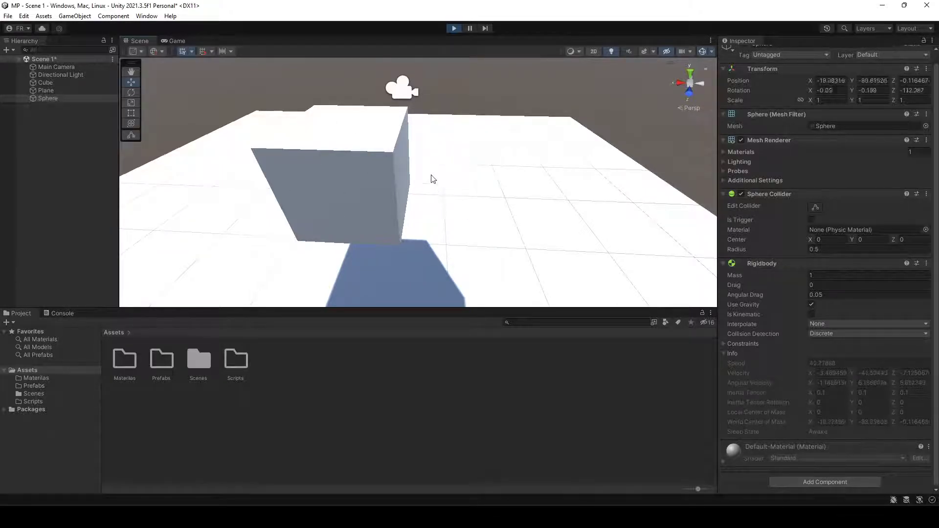
# - Focus the Scene view on the falling sphere and stop the simulation
pyautogui.click(87, 99)
pyautogui.doubleClick(87, 98)
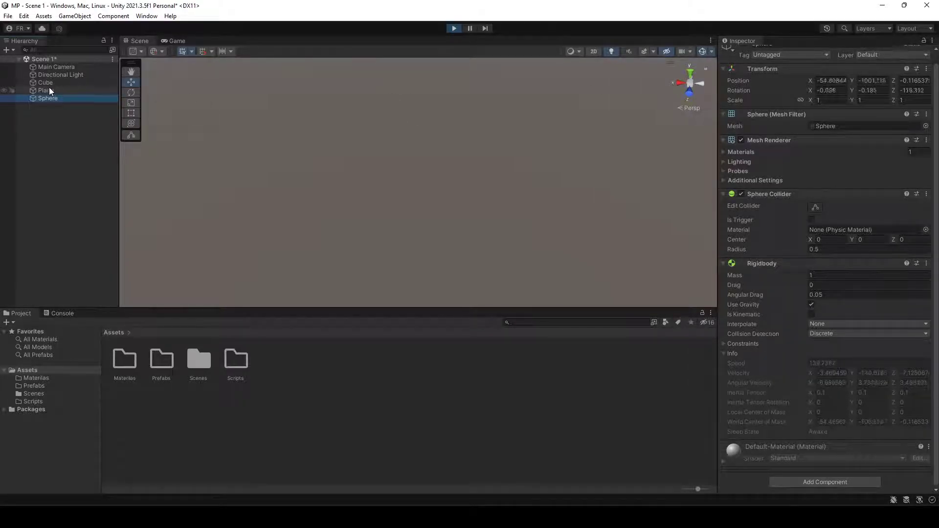
pyautogui.click(454, 28)
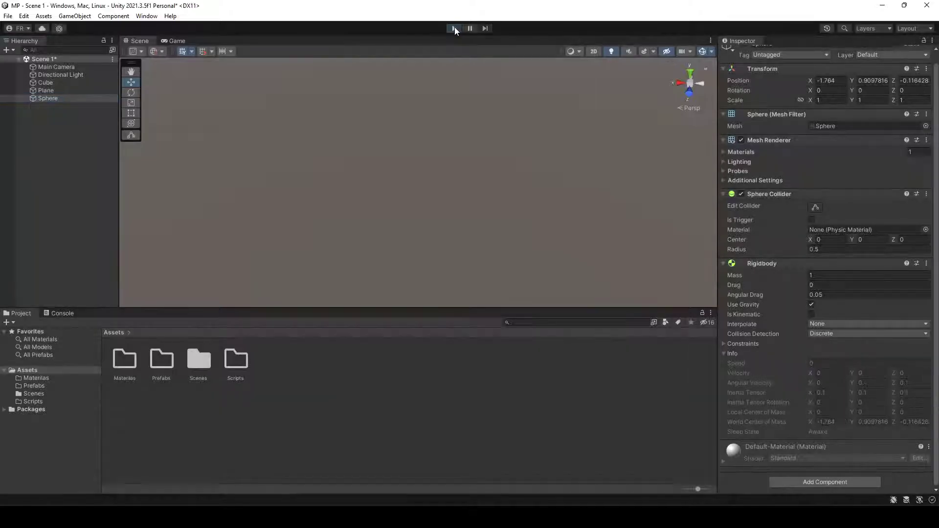
# - Check the Game view, focus the Scene view on the Main Camera and frame the plane, cube and sphere
pyautogui.click(176, 41)
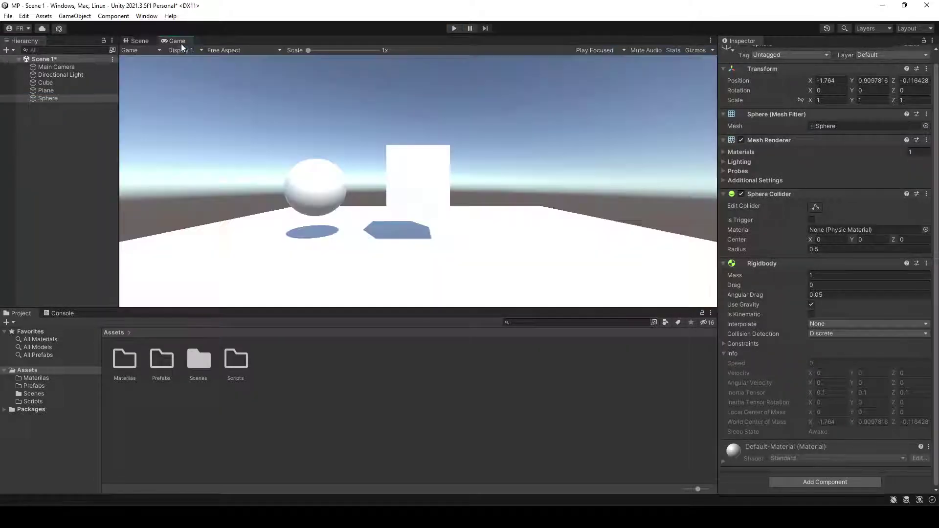
pyautogui.click(144, 42)
pyautogui.doubleClick(58, 67)
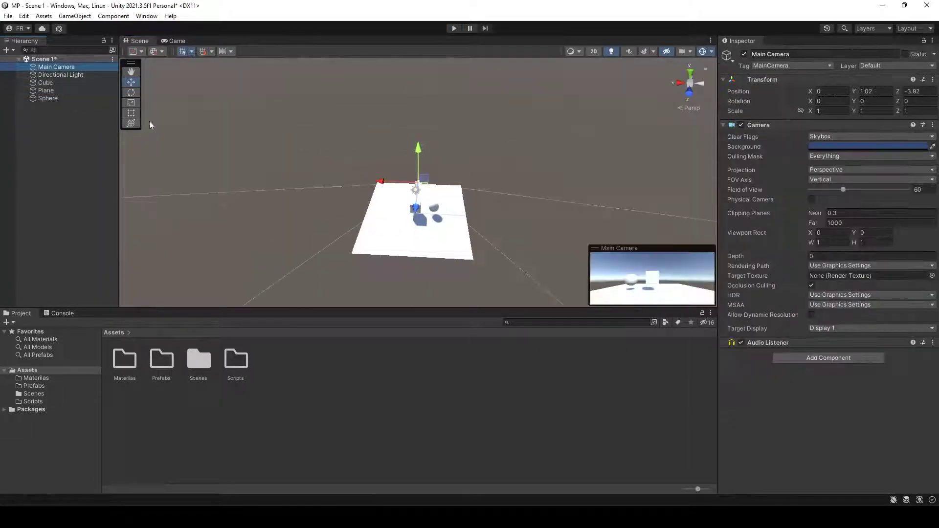
pyautogui.scroll(4, 414, 201)
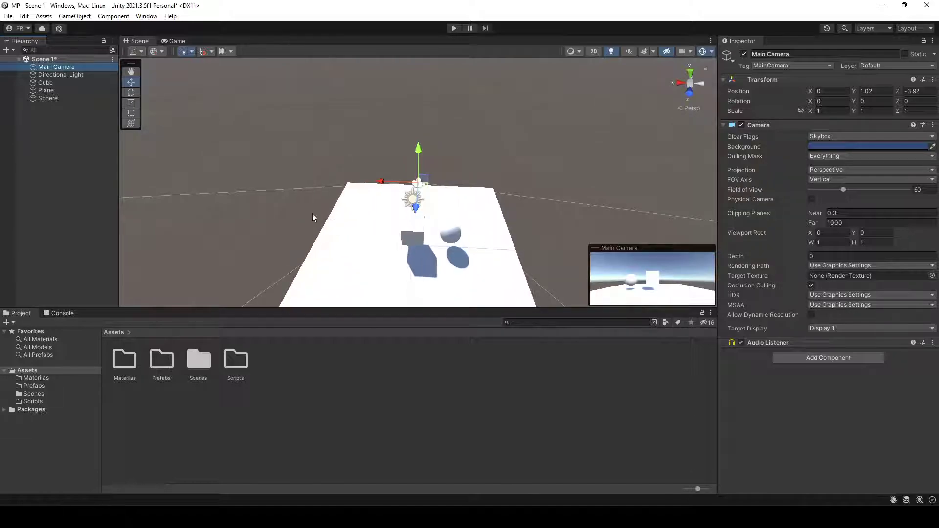
pyautogui.moveTo(313, 214); pyautogui.dragTo(266, 160, button='middle')
pyautogui.moveTo(225, 135); pyautogui.dragTo(261, 206, button='middle')
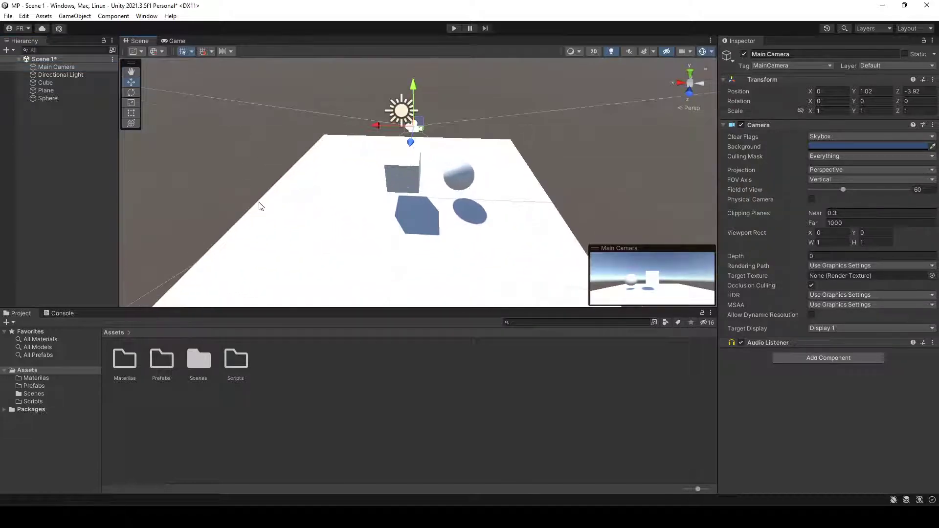
# - Select the sphere in the scene and review its Rigidbody settings
pyautogui.click(396, 178)
pyautogui.click(455, 177)
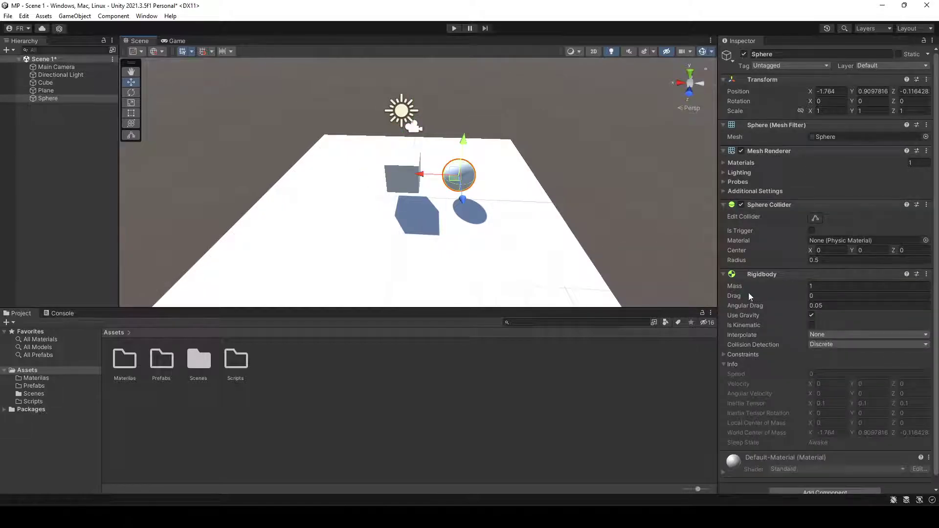
pyautogui.scroll(-1, 796, 325)
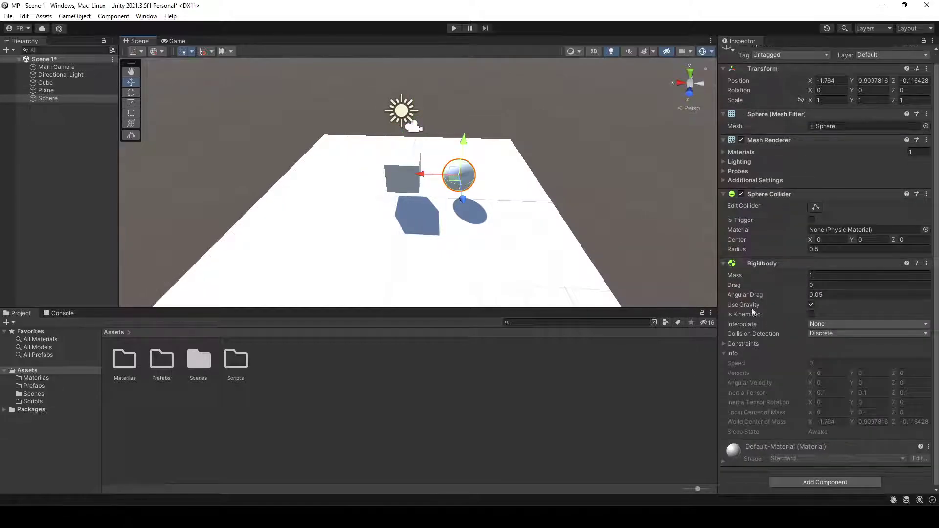
# - Select the cube in the scene and review its Box Collider settings and the available component categories
pyautogui.click(393, 163)
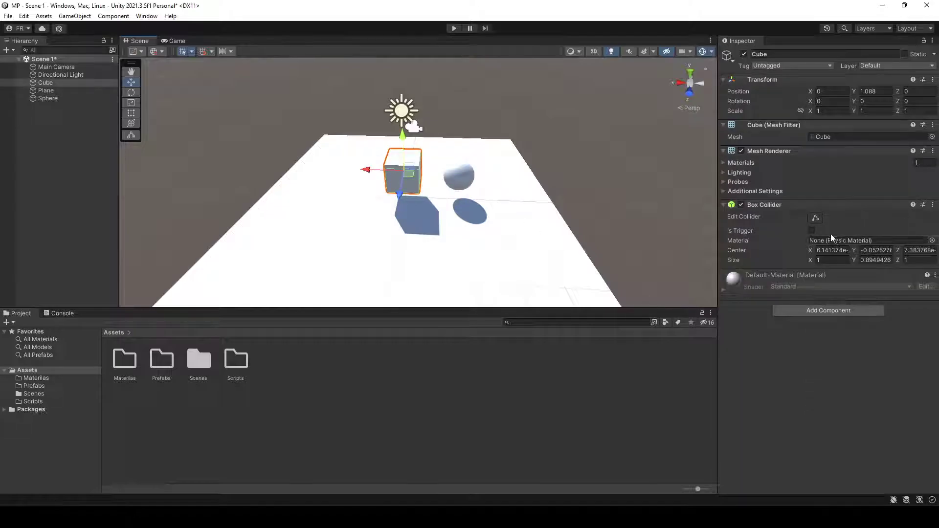
pyautogui.click(806, 416)
pyautogui.click(117, 17)
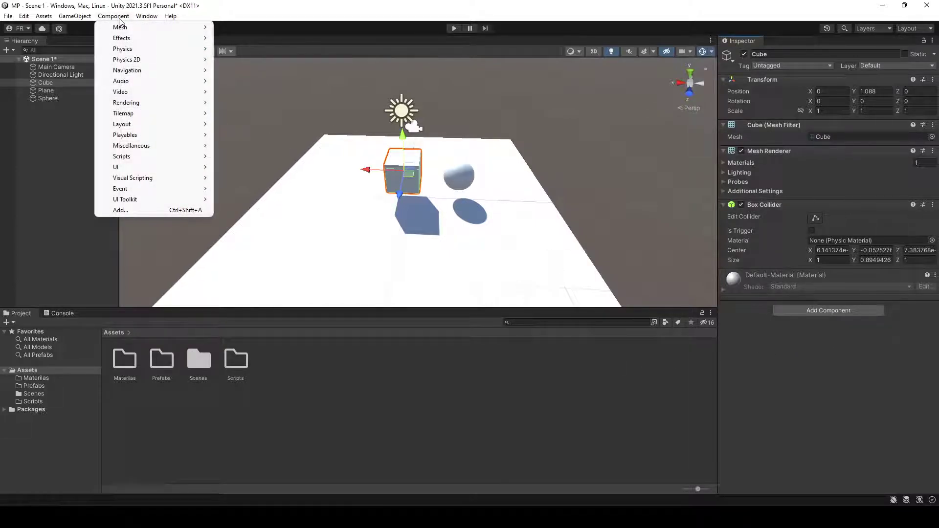
pyautogui.click(31, 168)
pyautogui.rightClick(30, 169)
pyautogui.click(76, 122)
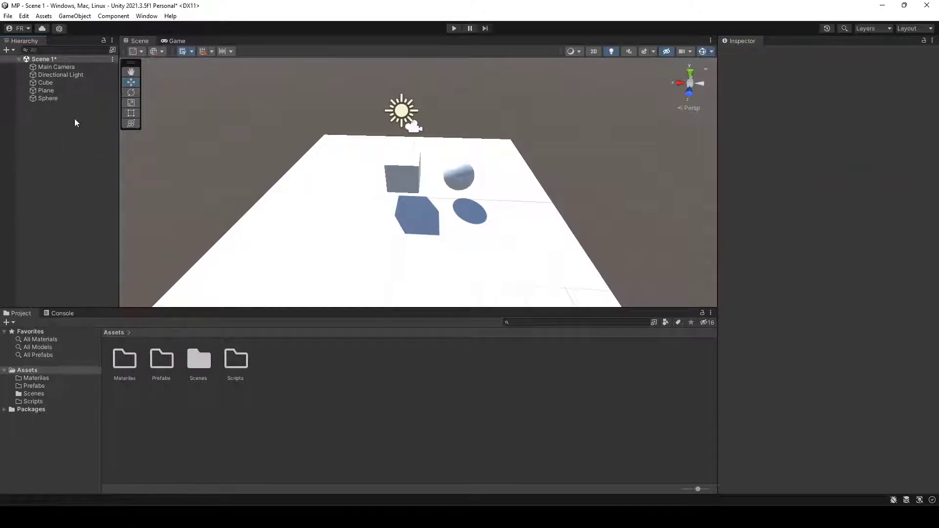
# - Create a 3D capsule and move it beside the cube, above the plane, to about X 2.93 and Y 1.11
pyautogui.rightClick(46, 134)
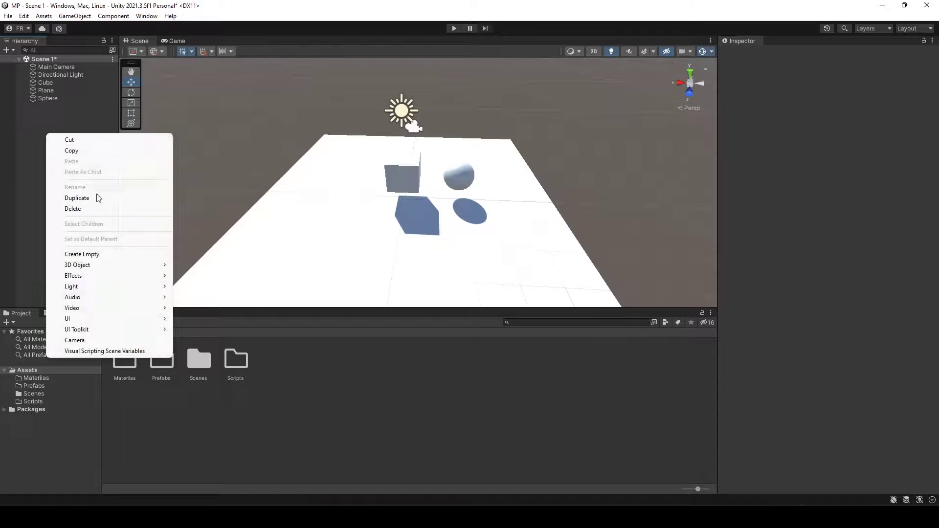
pyautogui.moveTo(91, 269)
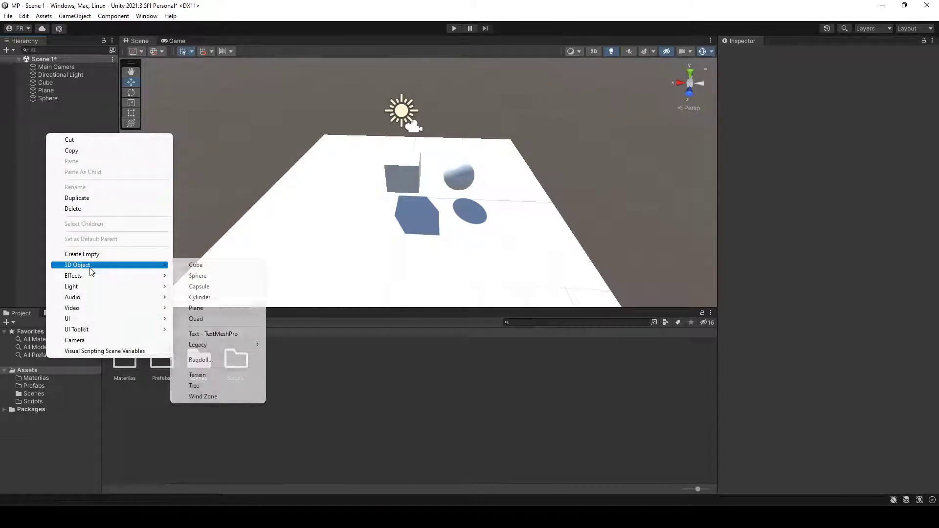
pyautogui.click(209, 286)
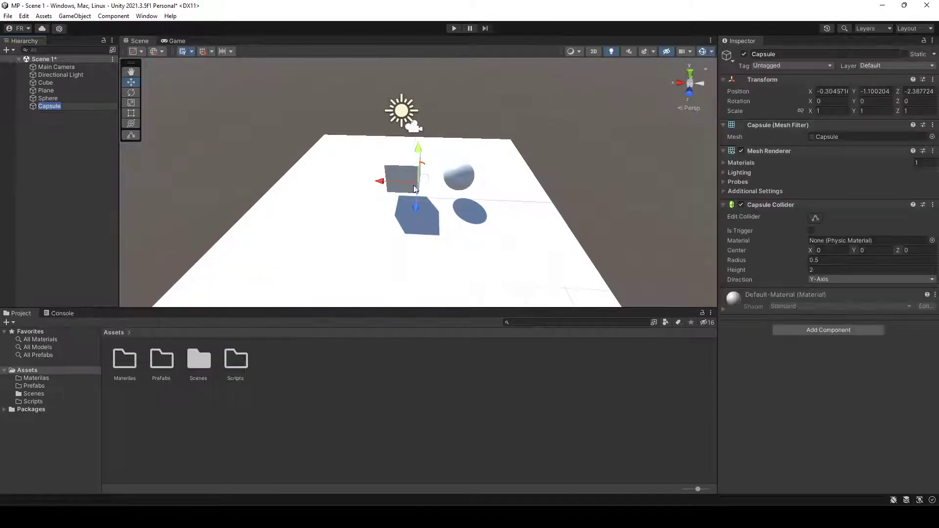
pyautogui.click(335, 178)
pyautogui.click(53, 107)
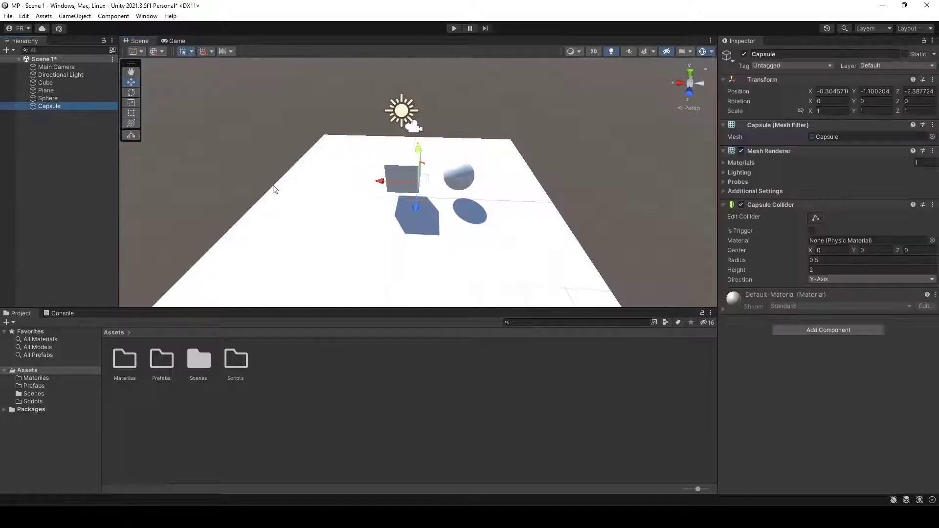
pyautogui.moveTo(377, 186); pyautogui.dragTo(306, 180)
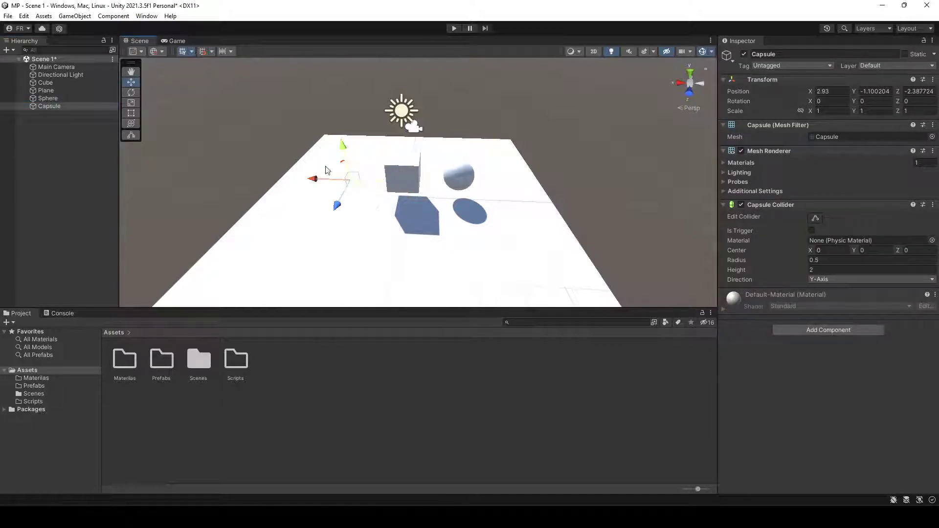
pyautogui.moveTo(342, 147); pyautogui.dragTo(332, 98)
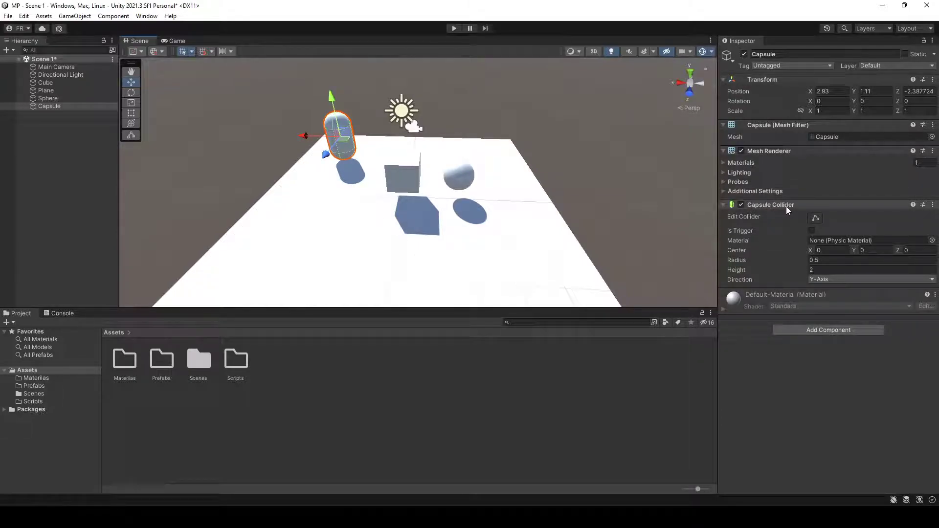
# - Select the cube, capsule and sphere in turn to compare the collider component on each shape
pyautogui.moveTo(470, 223)
pyautogui.mouseDown(button='middle')
pyautogui.moveTo(400, 232)
pyautogui.moveTo(430, 279)
pyautogui.moveTo(421, 229)
pyautogui.moveTo(360, 122)
pyautogui.moveTo(454, 241)
pyautogui.moveTo(487, 225)
pyautogui.moveTo(457, 225)
pyautogui.mouseUp(button='middle')
pyautogui.click(454, 155)
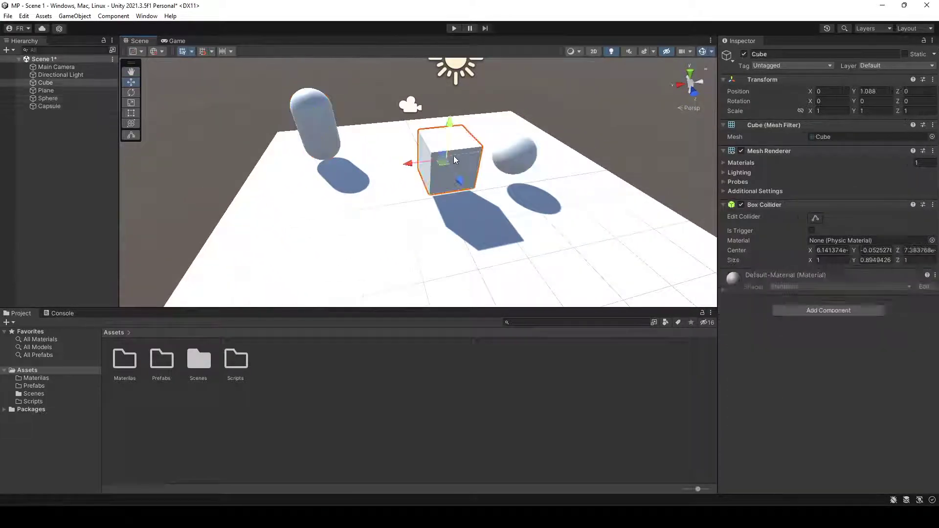
pyautogui.click(315, 128)
pyautogui.click(466, 172)
pyautogui.click(514, 154)
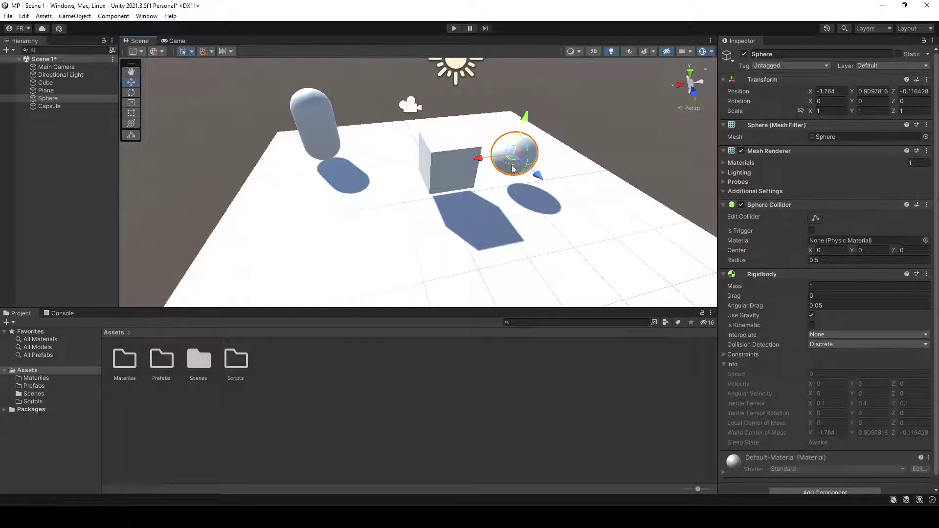
pyautogui.click(450, 147)
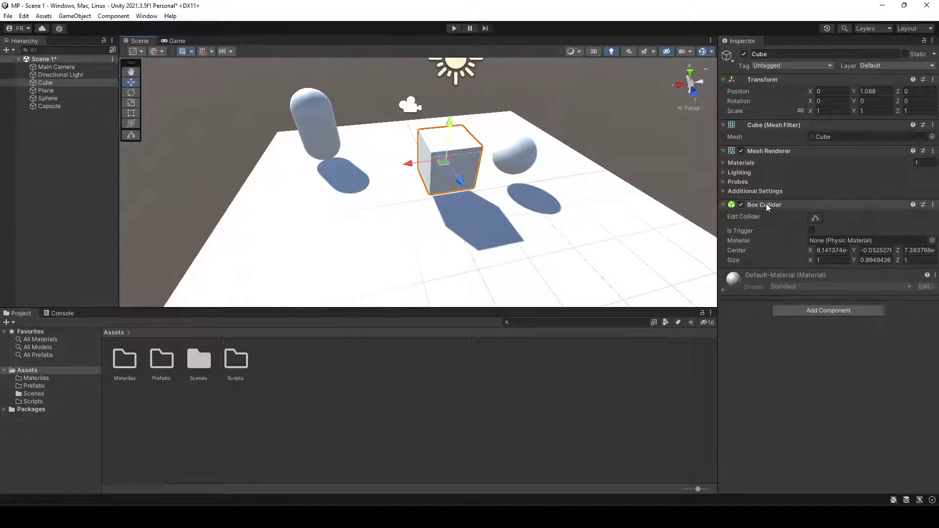
# - Remove the Capsule Collider component from the capsule
pyautogui.click(330, 124)
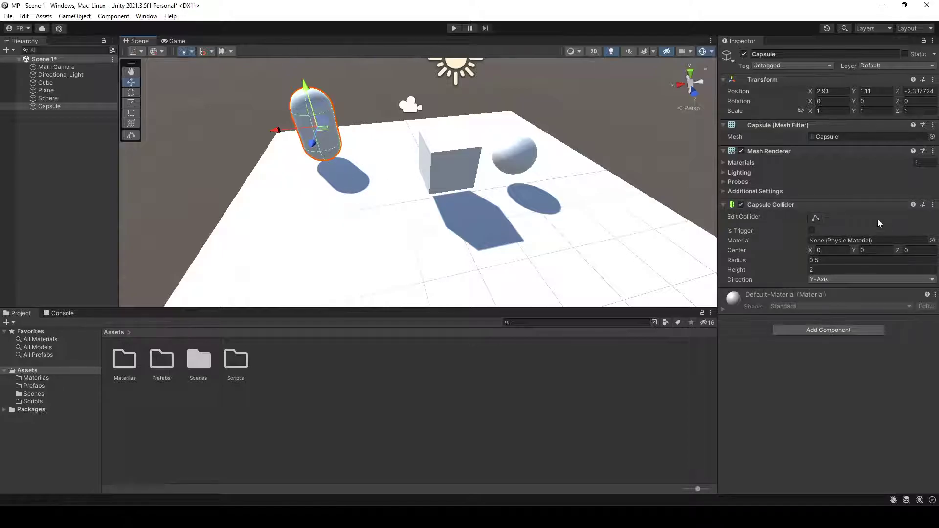
pyautogui.click(932, 204)
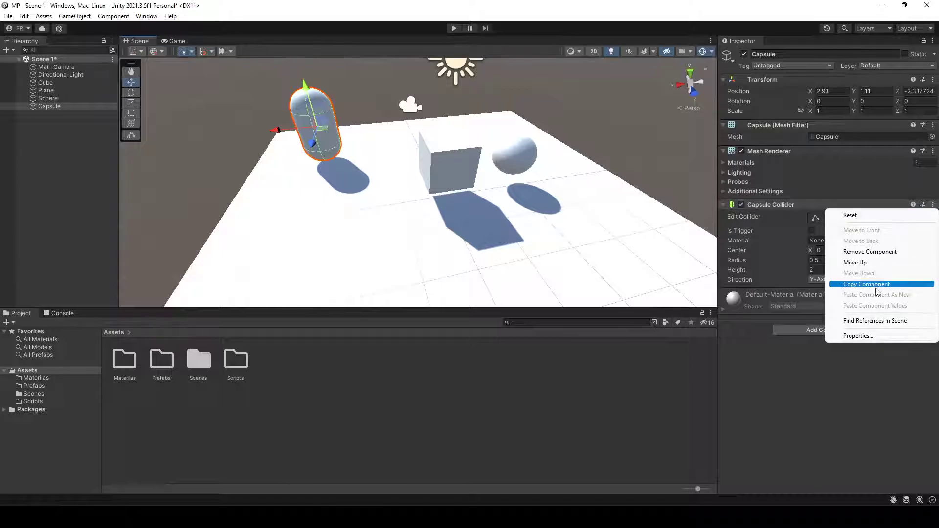
pyautogui.click(871, 252)
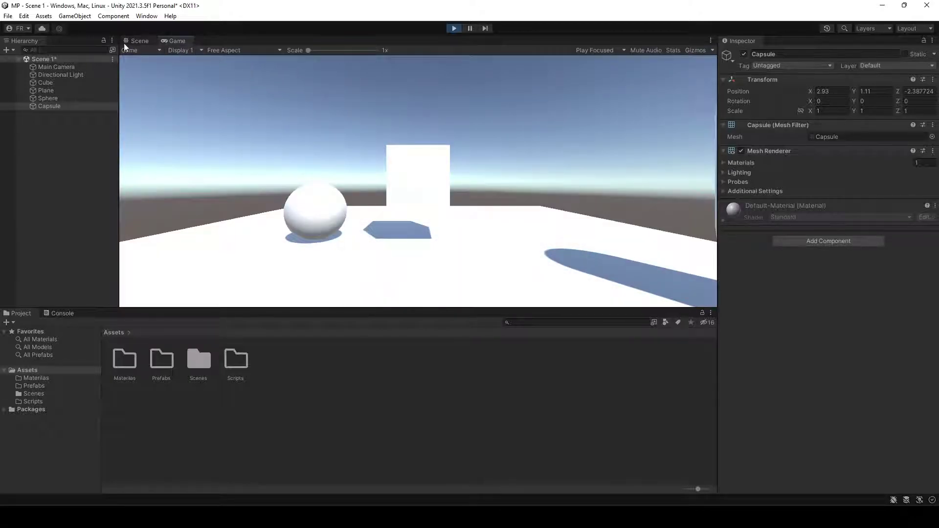
# - Push the sphere into the collider-less capsule in the Scene view during Play mode to test the contact, and stop the simulation
pyautogui.click(138, 41)
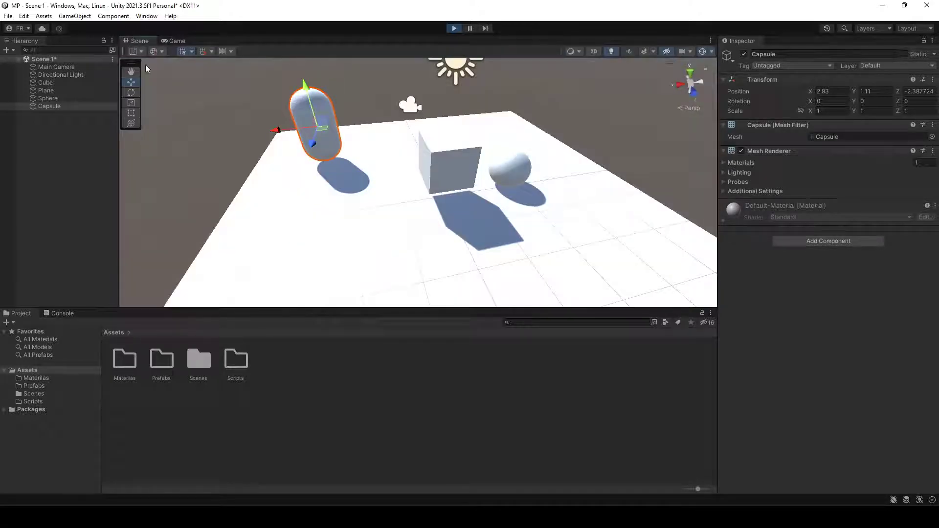
pyautogui.click(525, 172)
pyautogui.moveTo(537, 194); pyautogui.dragTo(322, 161)
pyautogui.click(303, 111)
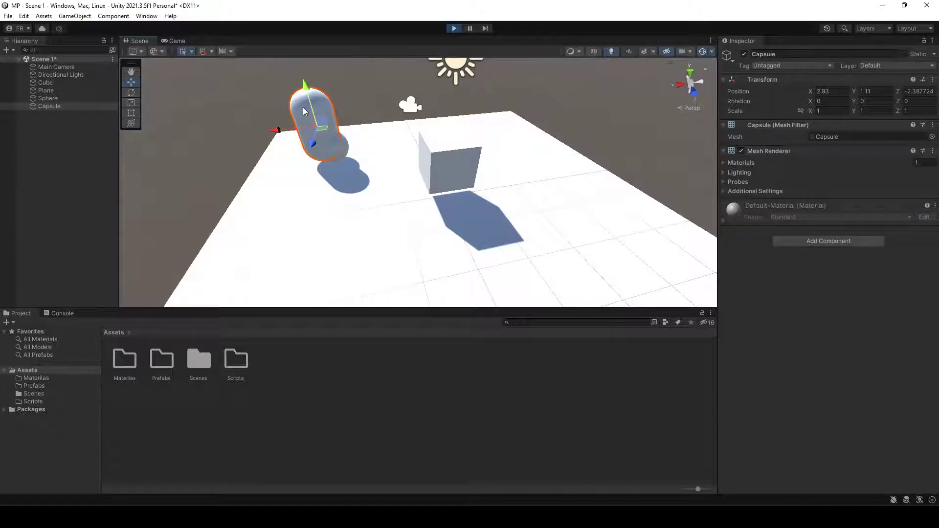
pyautogui.click(454, 28)
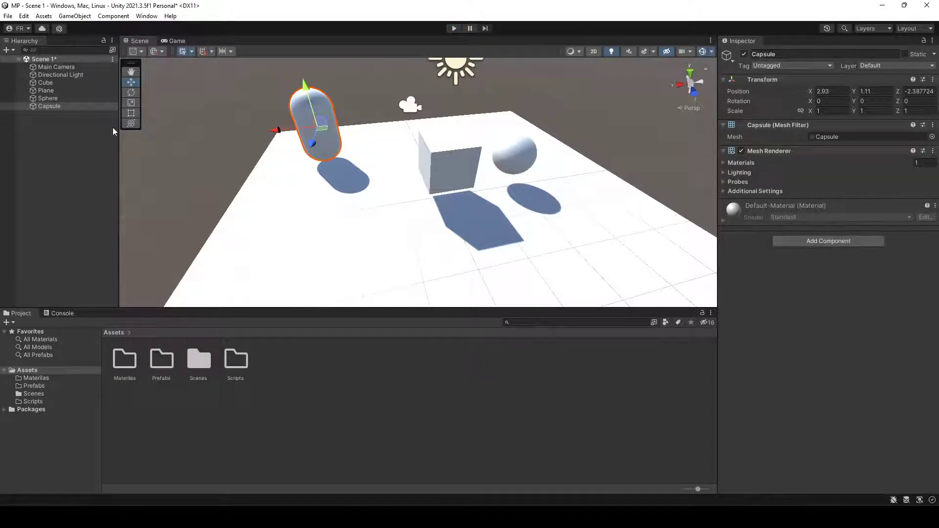
# - Add a Capsule Collider component back to the capsule
pyautogui.click(50, 105)
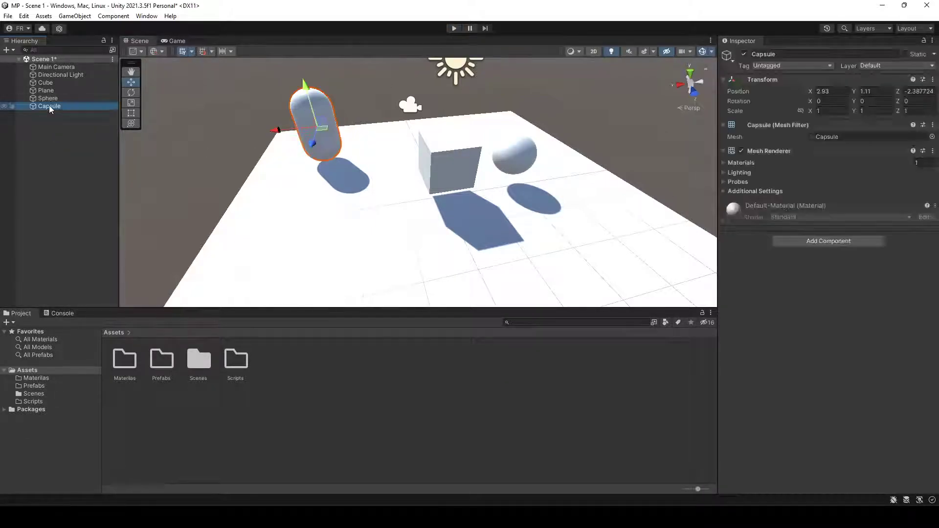
pyautogui.click(811, 241)
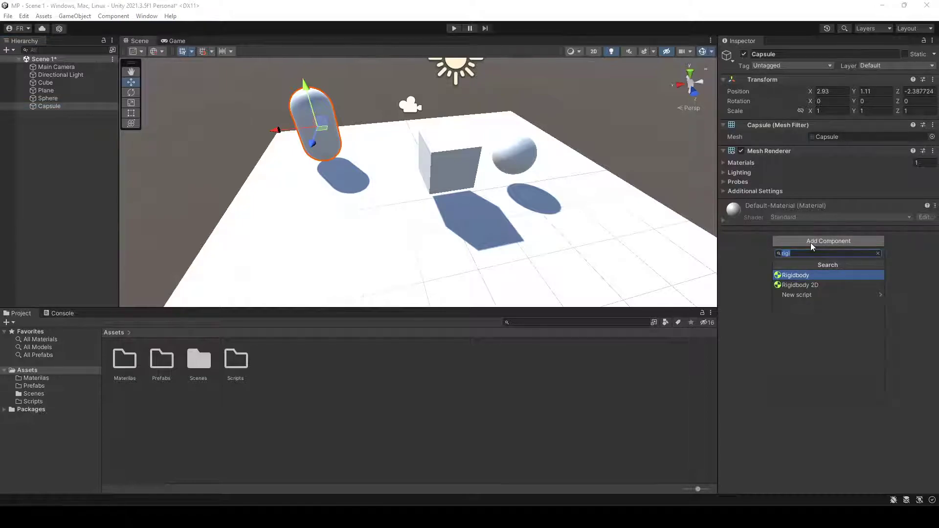
pyautogui.write('caps')
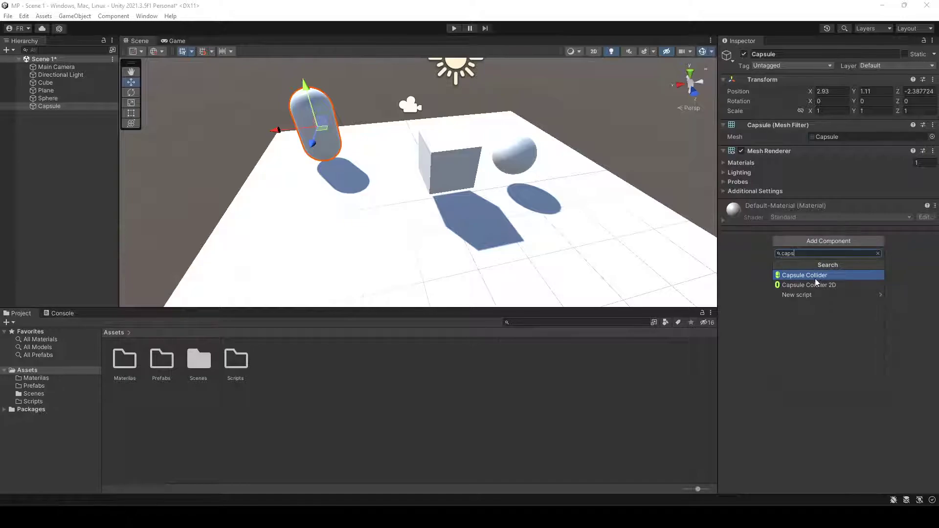
pyautogui.click(796, 277)
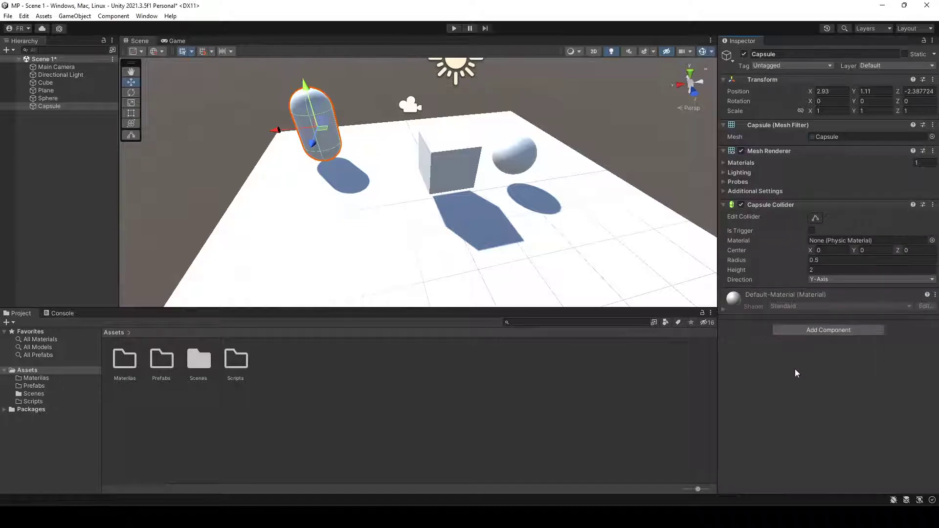
# - Run Play mode and push the sphere against the capsule to test its collider, check the Game view and stop the simulation
pyautogui.click(454, 28)
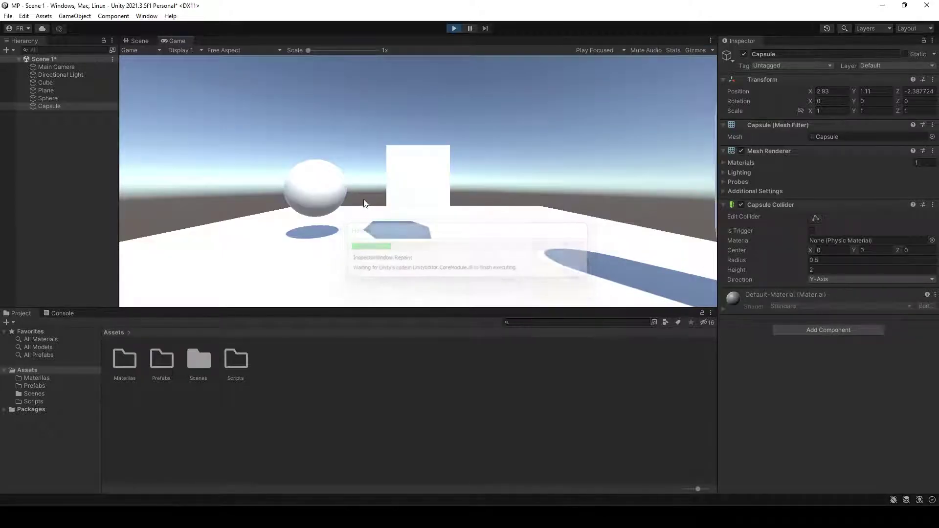
pyautogui.click(137, 41)
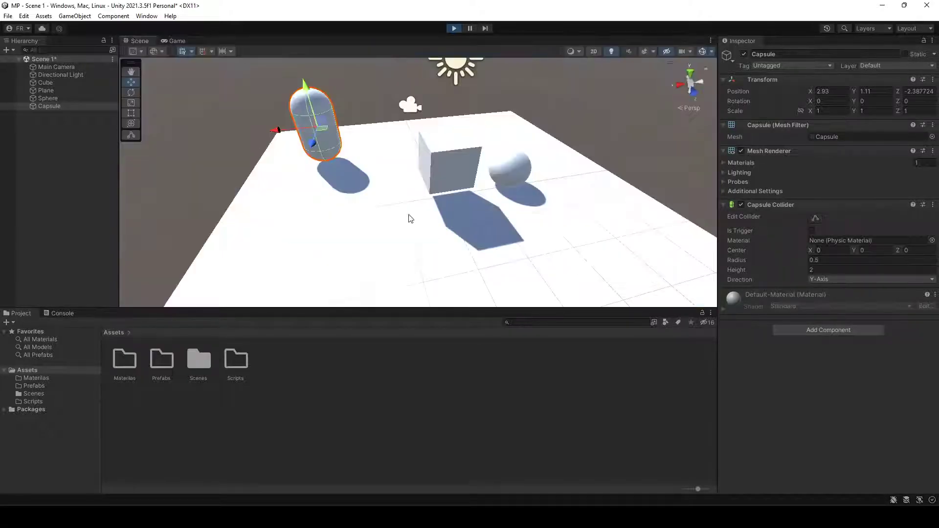
pyautogui.click(511, 168)
pyautogui.moveTo(533, 201); pyautogui.dragTo(329, 144)
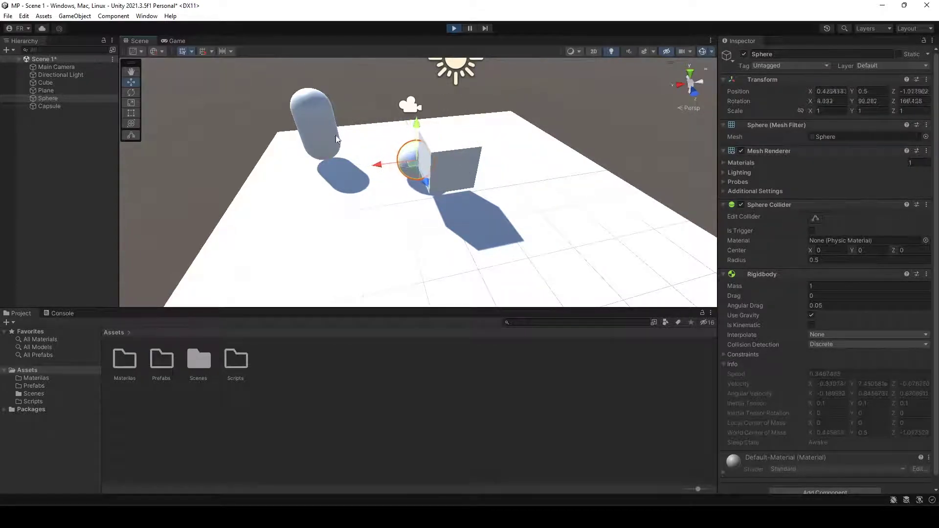
pyautogui.click(180, 41)
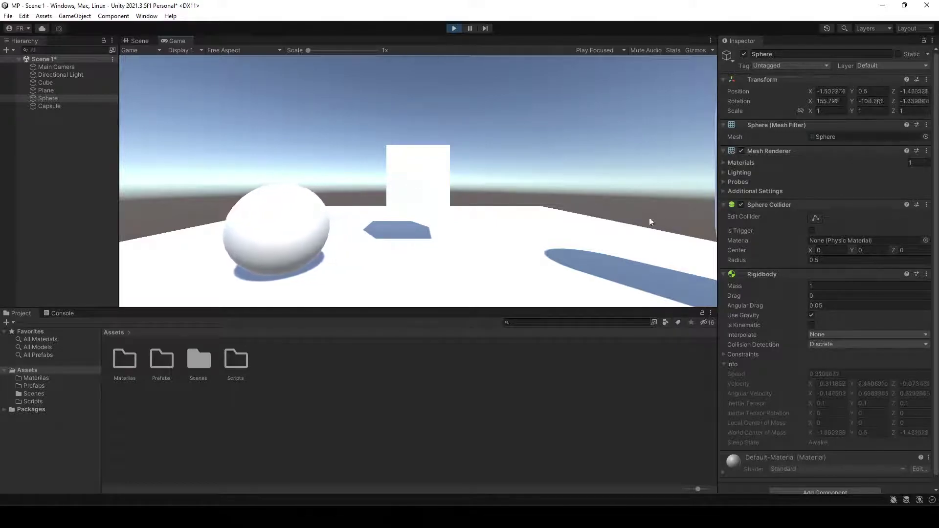
pyautogui.click(454, 28)
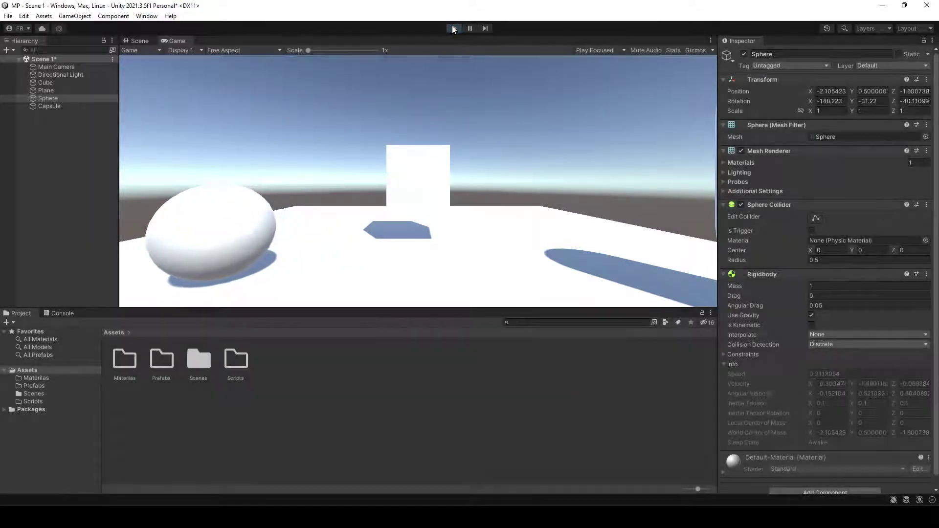
# - Review the capsule's collider and the sphere's Rigidbody settings, and shift the sphere slightly along X toward the cube
pyautogui.click(318, 111)
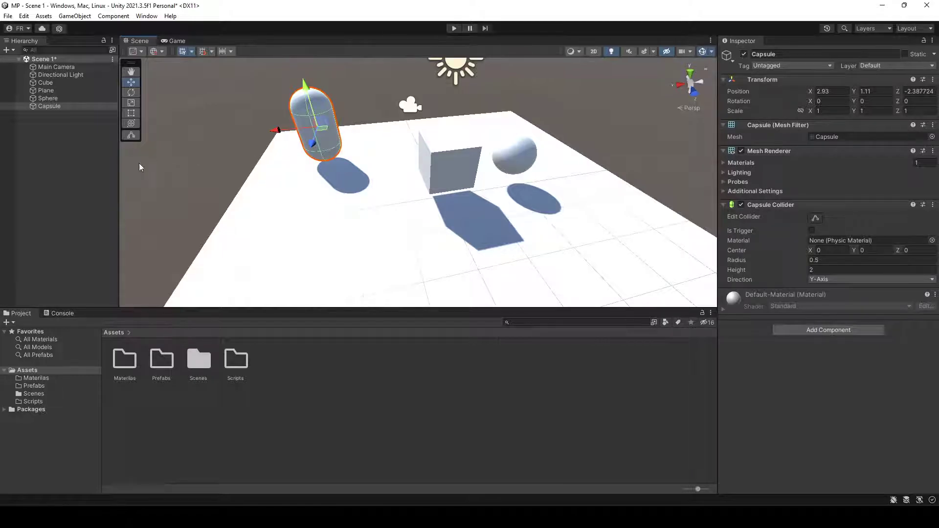
pyautogui.click(57, 158)
pyautogui.click(522, 160)
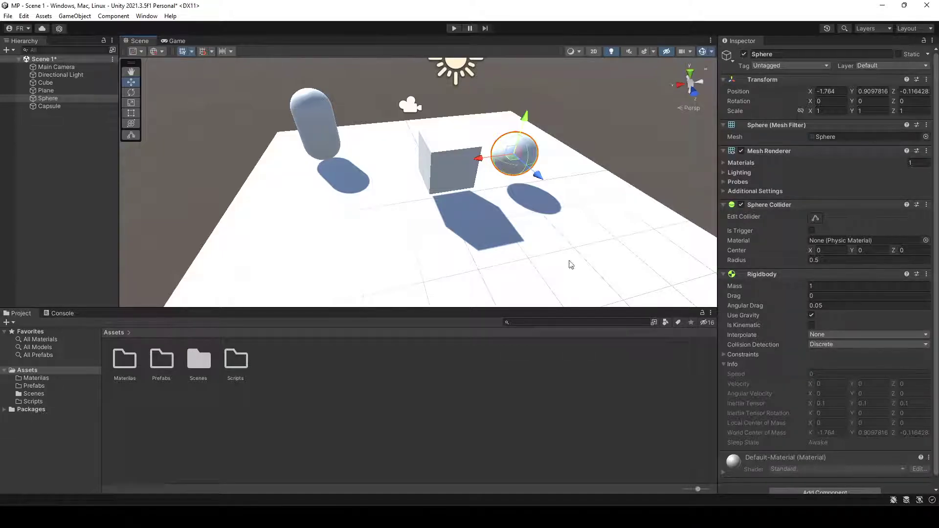
pyautogui.keyDown('alt'); pyautogui.moveTo(552, 201); pyautogui.dragTo(527, 204); pyautogui.keyUp('alt')
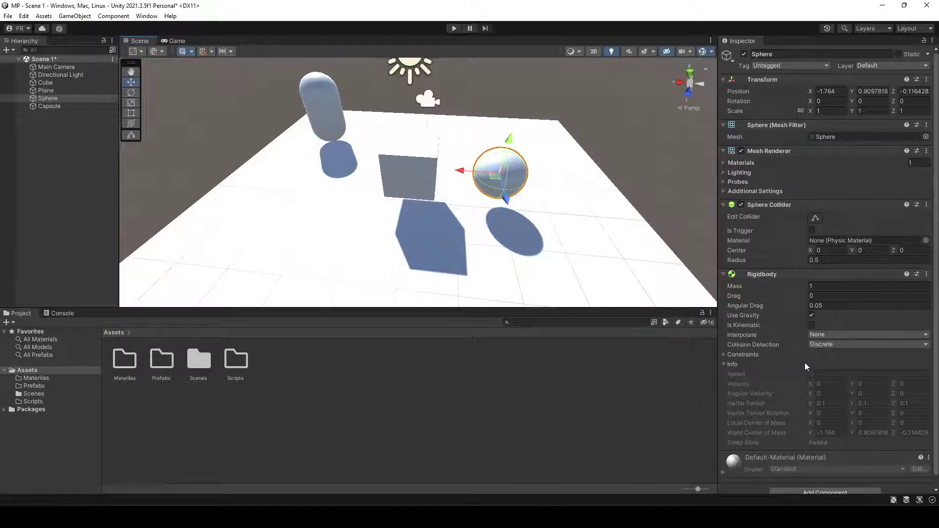
pyautogui.scroll(-1, 806, 366)
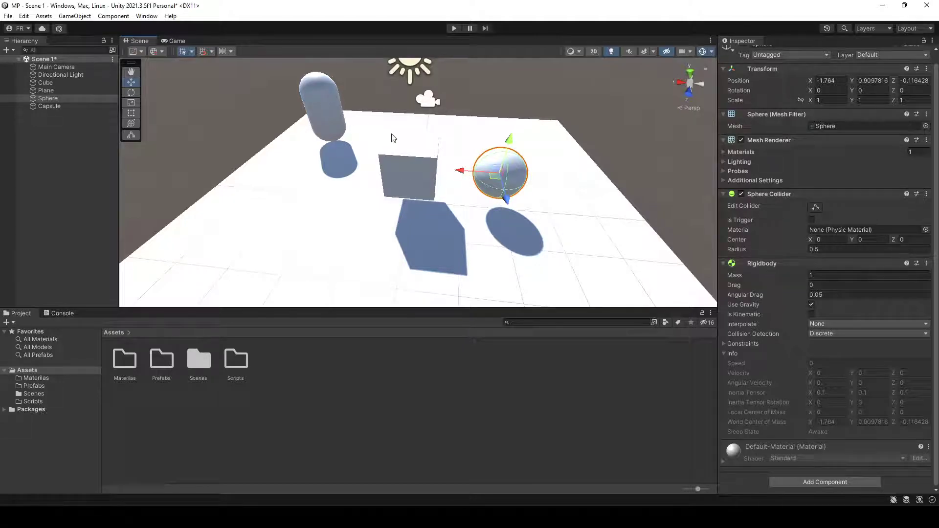
pyautogui.moveTo(462, 171)
pyautogui.mouseDown()
pyautogui.moveTo(391, 163)
pyautogui.moveTo(436, 169)
pyautogui.moveTo(408, 175)
pyautogui.moveTo(449, 172)
pyautogui.mouseUp()
# - Add a Mesh Collider component to the cube alongside its Box Collider
pyautogui.click(406, 174)
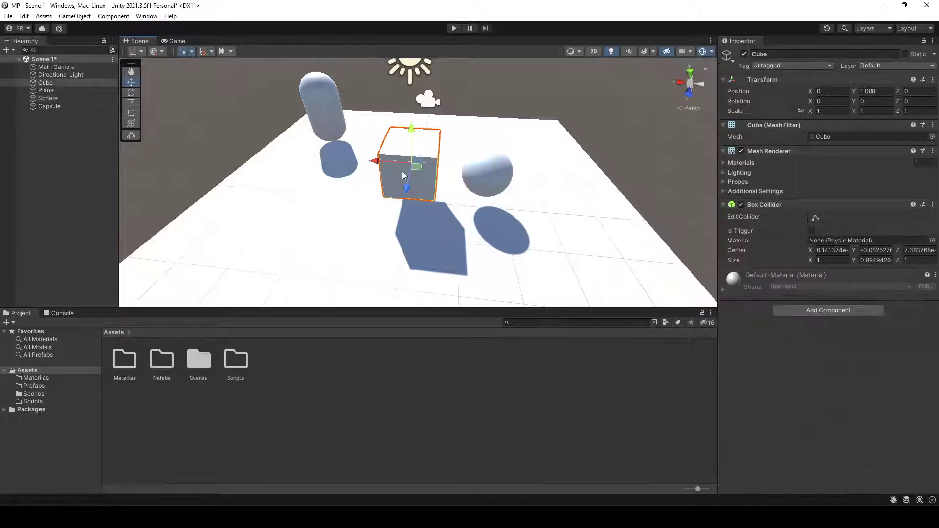
pyautogui.click(324, 102)
pyautogui.click(409, 161)
pyautogui.click(789, 312)
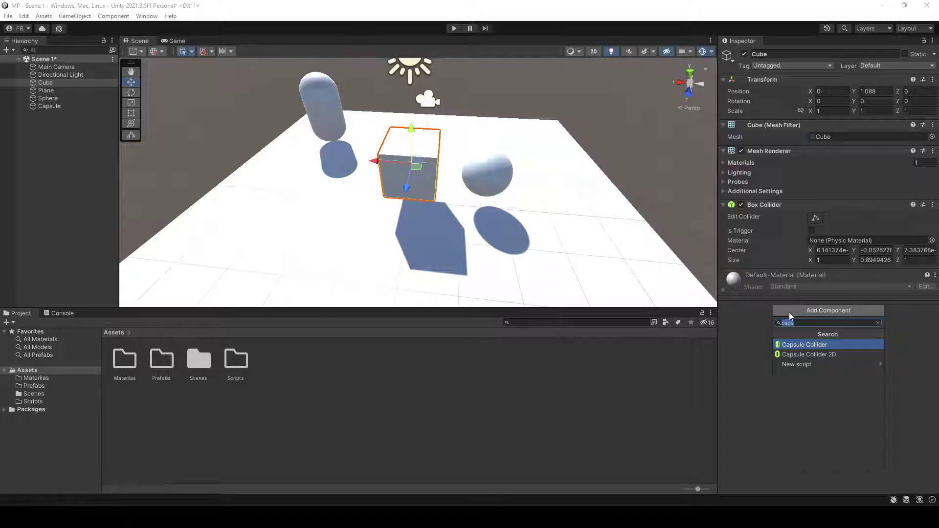
pyautogui.write('mes')
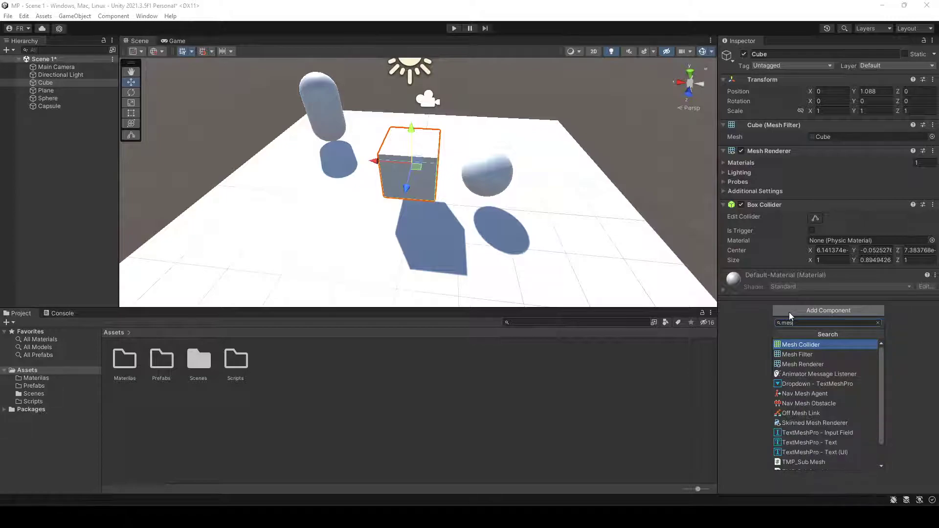
pyautogui.press('Return')
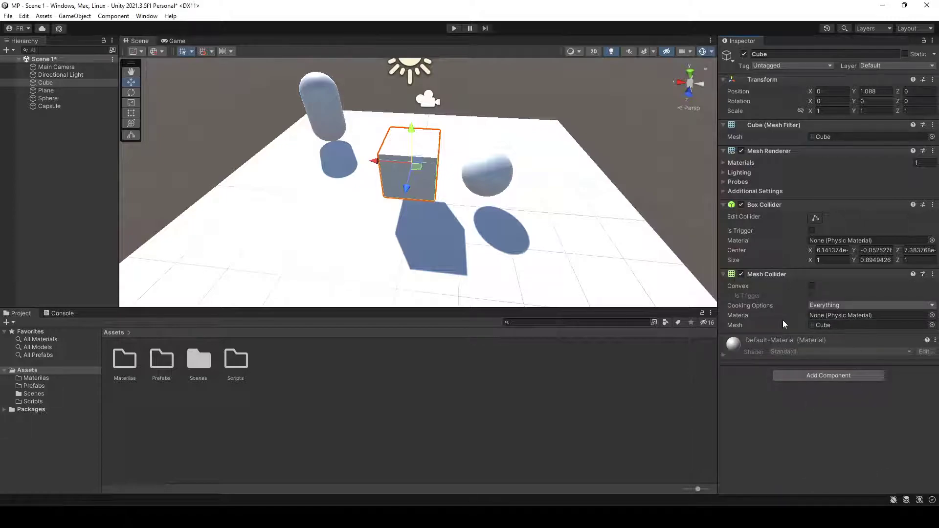
# - Disable the cube's Box Collider and make its Mesh Collider convex
pyautogui.click(741, 205)
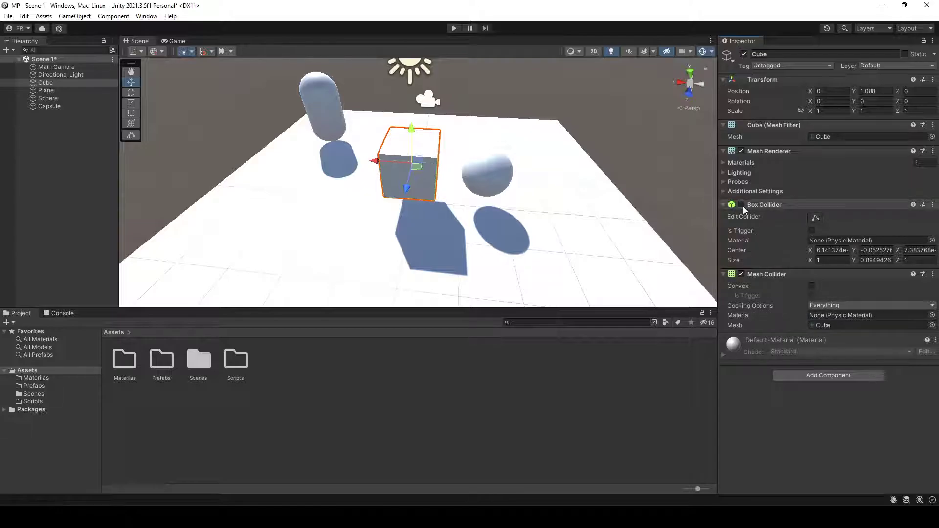
pyautogui.click(811, 286)
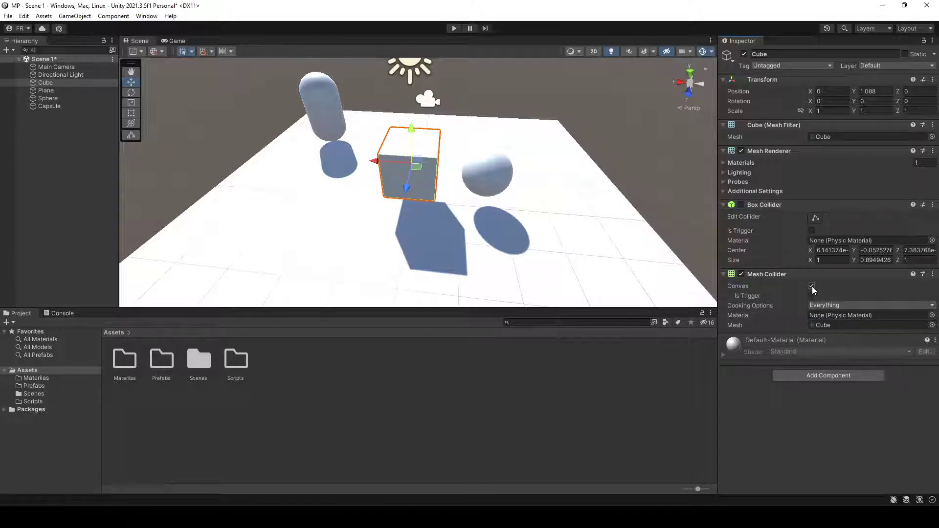
pyautogui.scroll(3, 444, 182)
pyautogui.scroll(3, 445, 184)
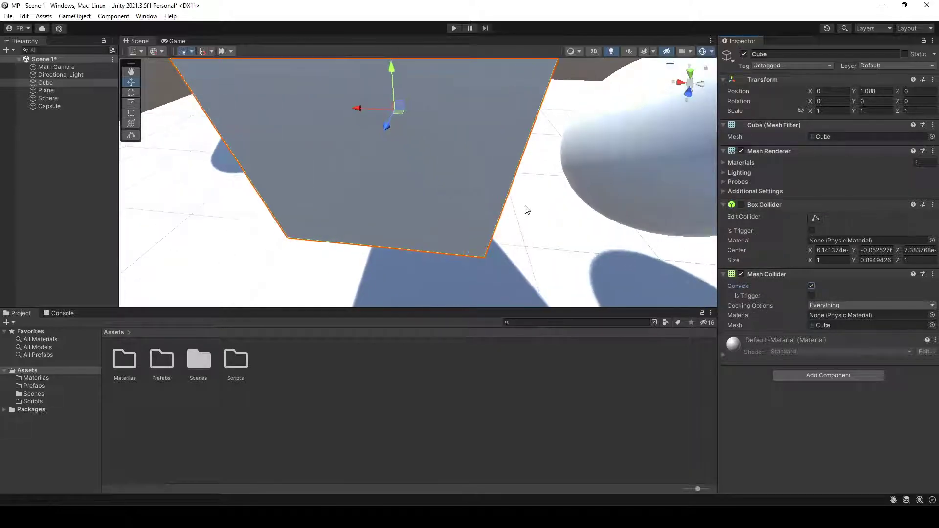
pyautogui.scroll(-2, 524, 207)
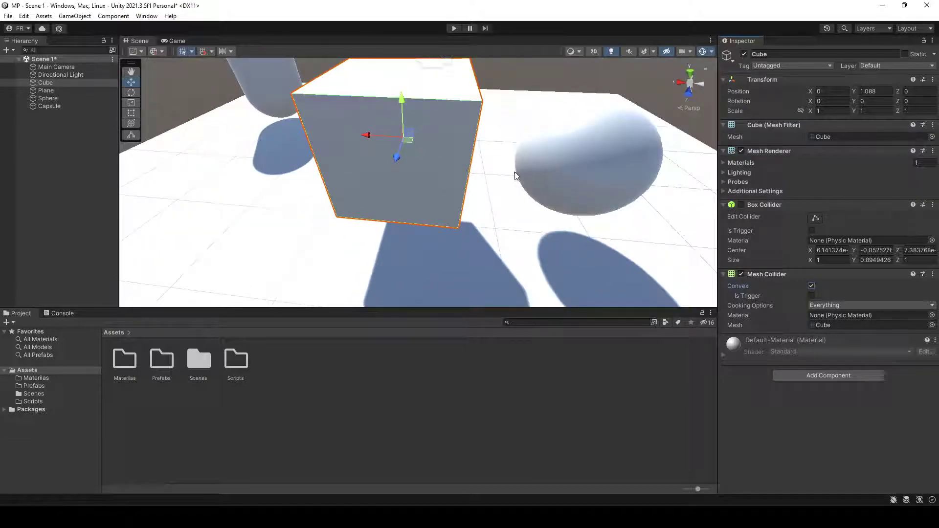
# - Run Play mode, push the sphere along X into the cube in the Scene view to test the convex Mesh Collider, and stop the simulation
pyautogui.click(454, 29)
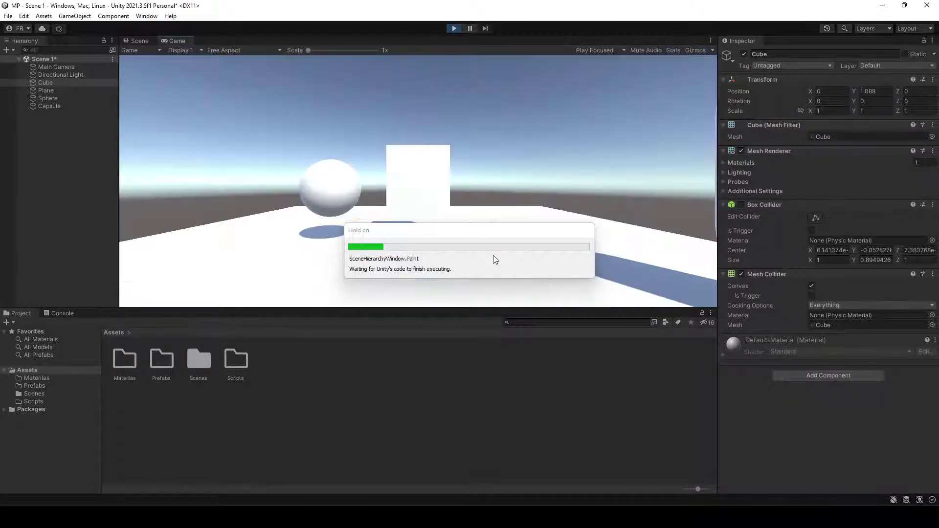
pyautogui.click(129, 41)
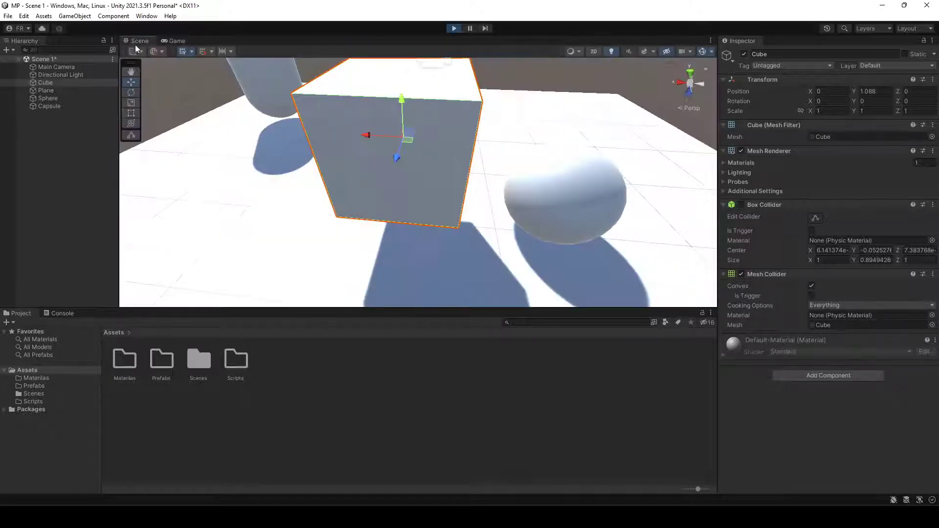
pyautogui.click(582, 199)
pyautogui.moveTo(521, 196); pyautogui.dragTo(438, 185)
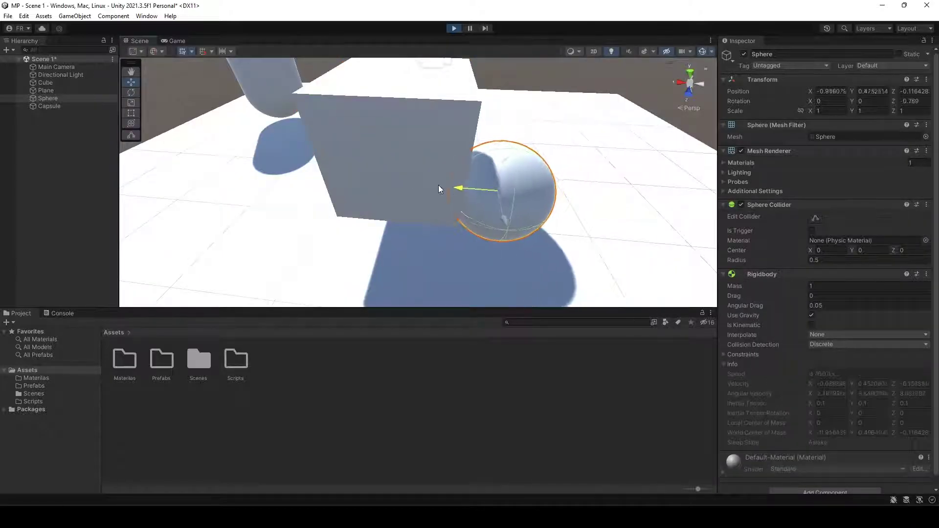
pyautogui.scroll(-2, 601, 227)
pyautogui.scroll(-2, 600, 227)
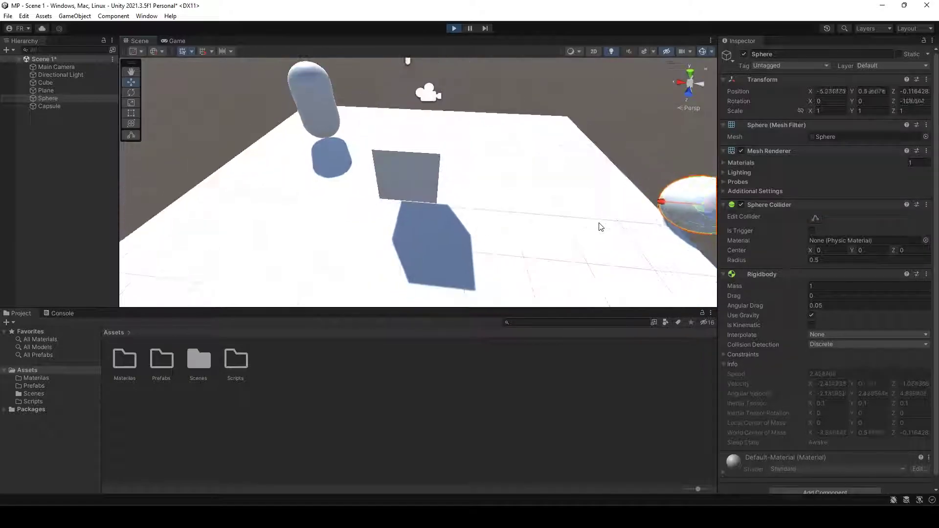
pyautogui.scroll(1, 470, 180)
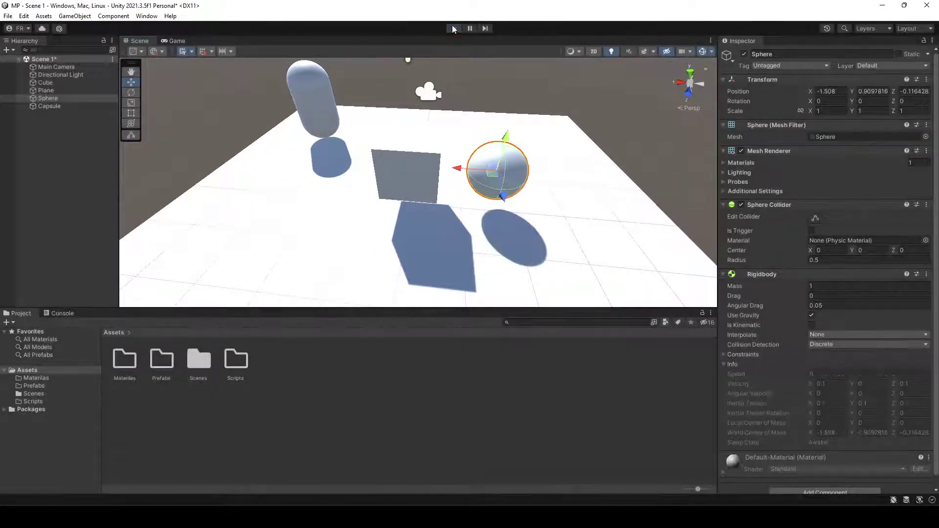
pyautogui.click(453, 28)
# - Compare the cube's Mesh Collider with the sphere's collider and Rigidbody, and examine the cube's collider outline up close
pyautogui.click(398, 168)
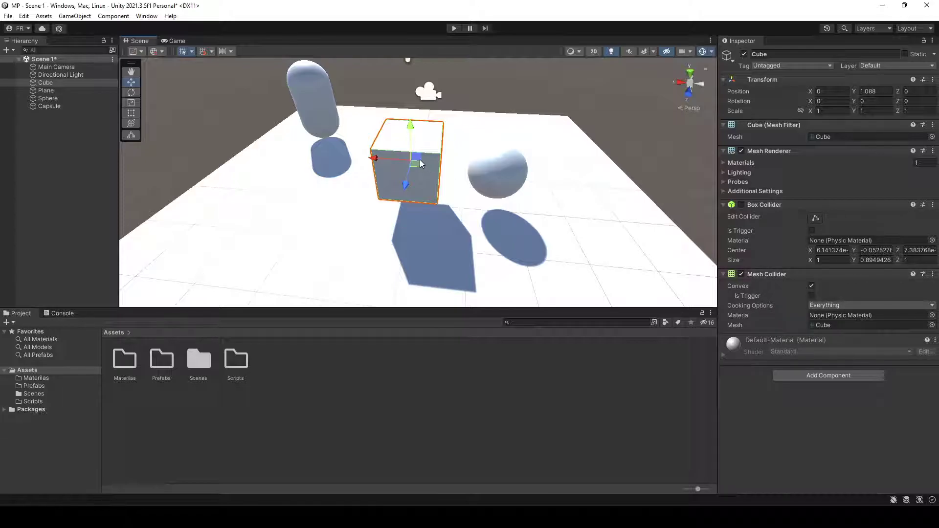
pyautogui.click(498, 179)
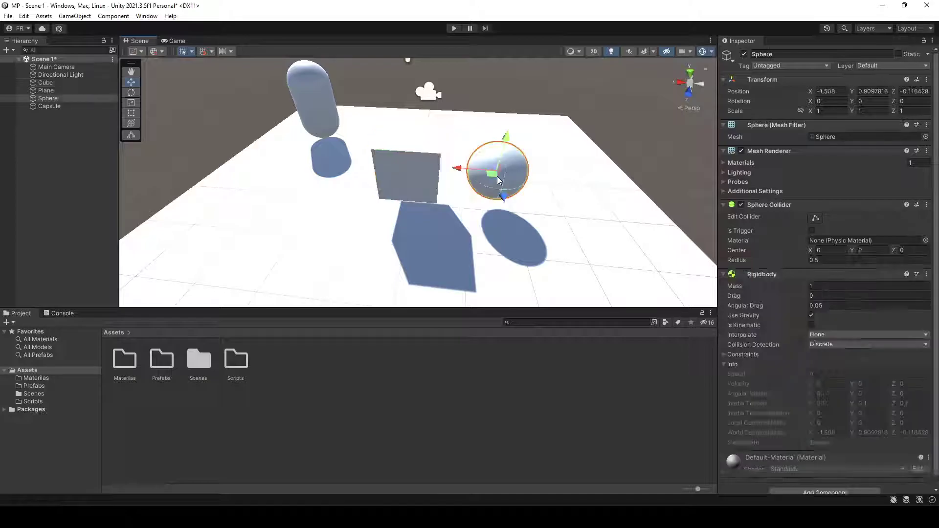
pyautogui.click(413, 162)
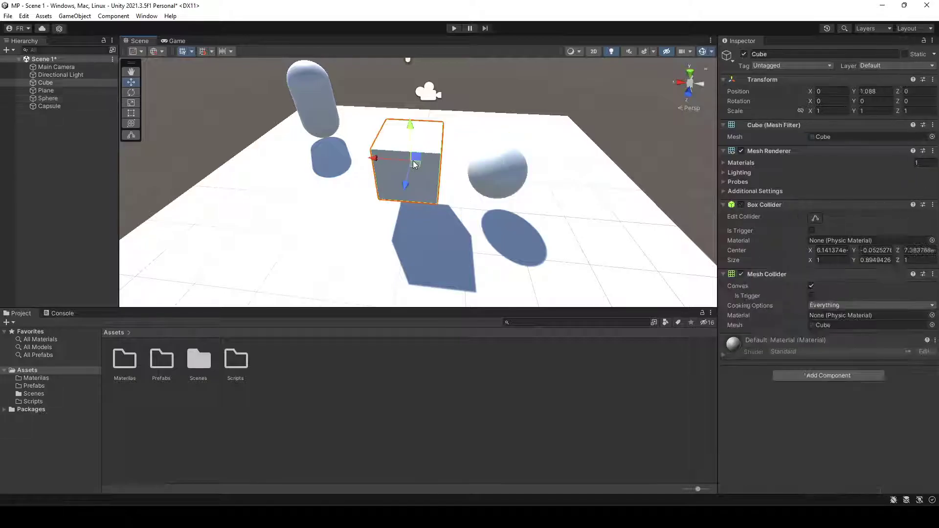
pyautogui.click(505, 178)
pyautogui.click(429, 166)
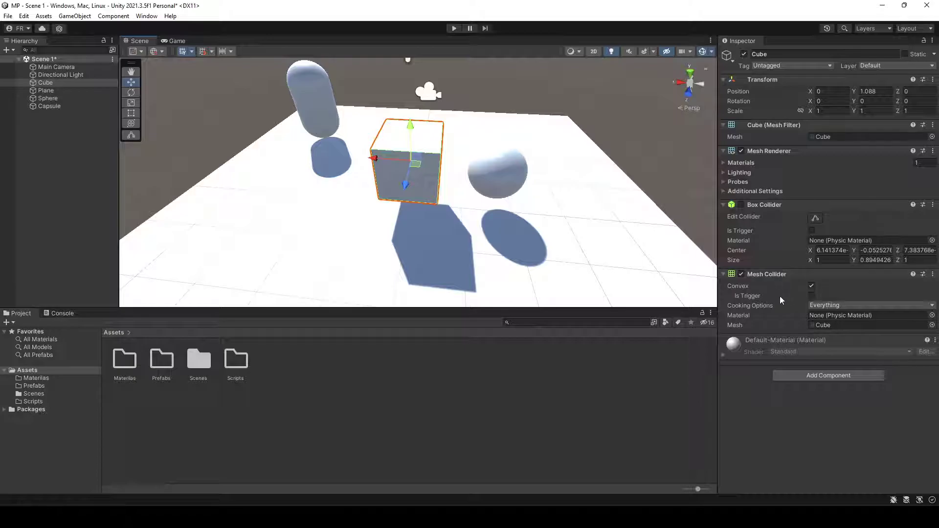
pyautogui.scroll(5, 453, 174)
pyautogui.scroll(-3, 462, 154)
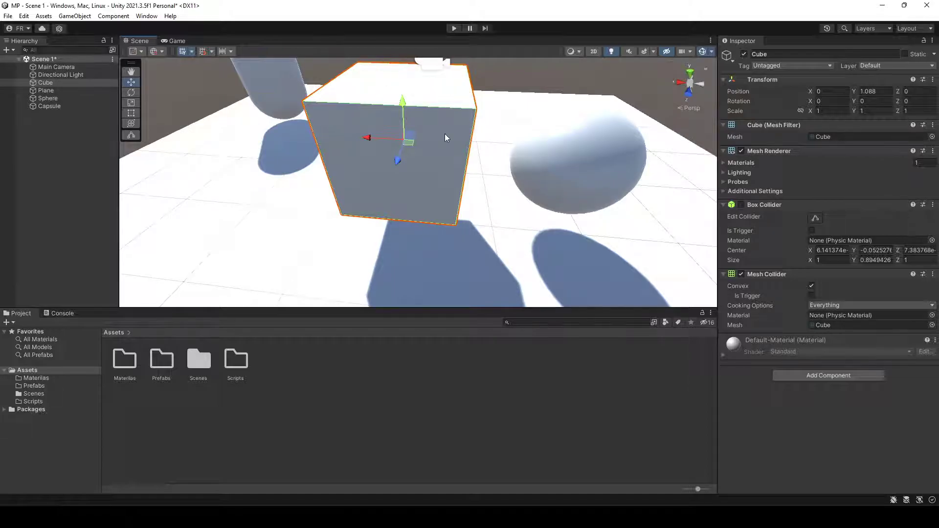
pyautogui.scroll(-3, 533, 218)
pyautogui.moveTo(543, 231); pyautogui.dragTo(507, 225, button='middle')
pyautogui.moveTo(506, 225); pyautogui.dragTo(464, 256, button='right')
pyautogui.moveTo(465, 256); pyautogui.dragTo(436, 252, button='middle')
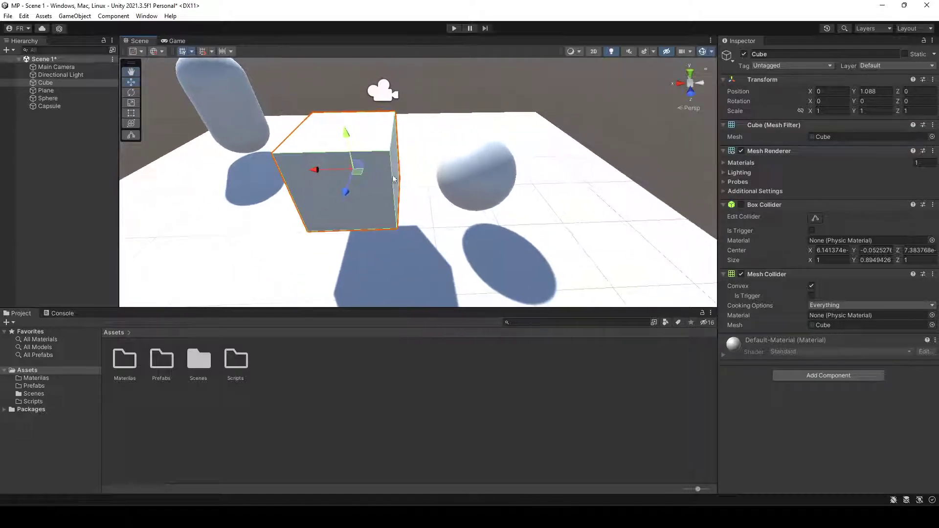
pyautogui.moveTo(378, 185); pyautogui.dragTo(350, 190, button='right')
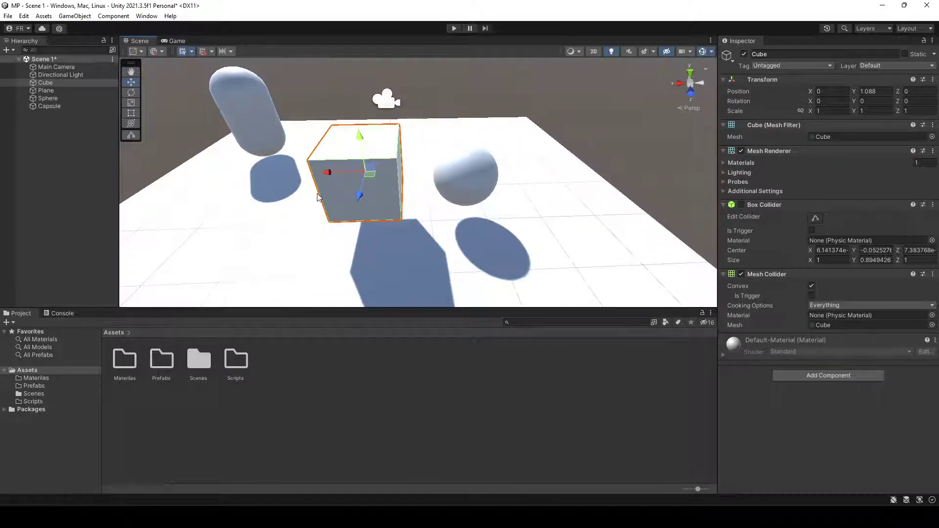
pyautogui.click(384, 153)
pyautogui.click(375, 177)
pyautogui.scroll(5, 396, 181)
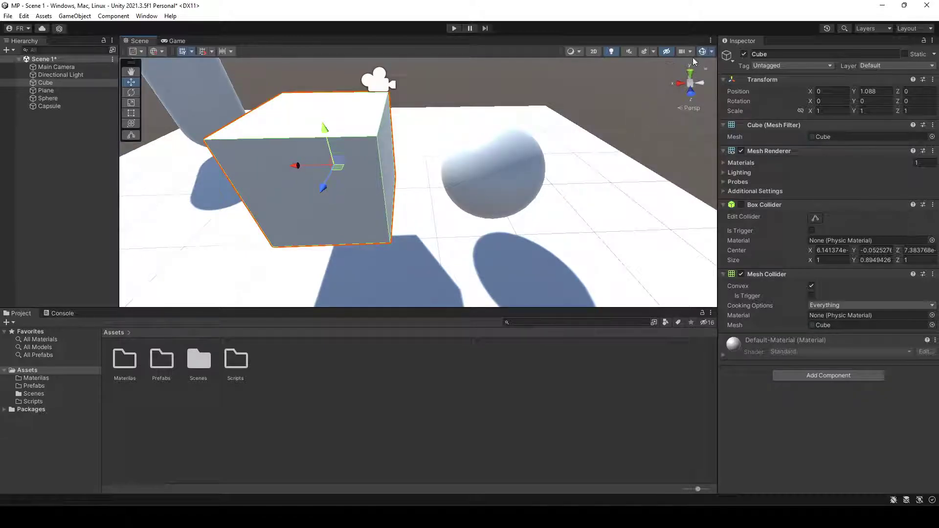
# - Display the scene in Wireframe shading to examine the cube's collider edges against the sphere's mesh, and return to Shaded
pyautogui.click(575, 51)
pyautogui.click(590, 77)
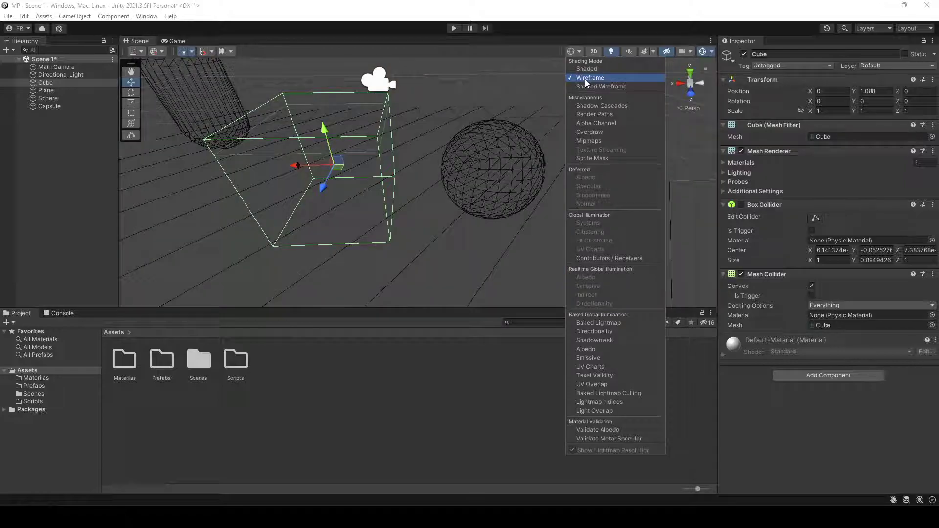
pyautogui.click(465, 254)
pyautogui.click(45, 83)
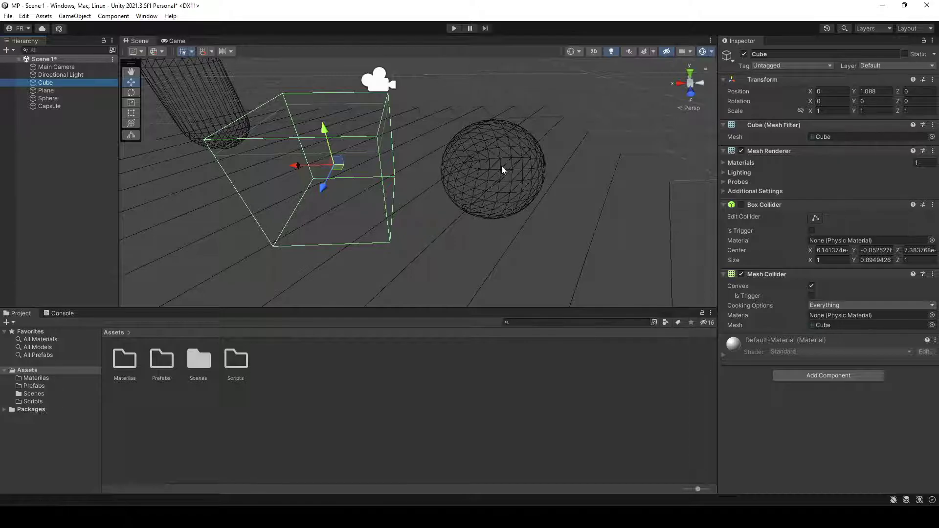
pyautogui.scroll(-5, 511, 201)
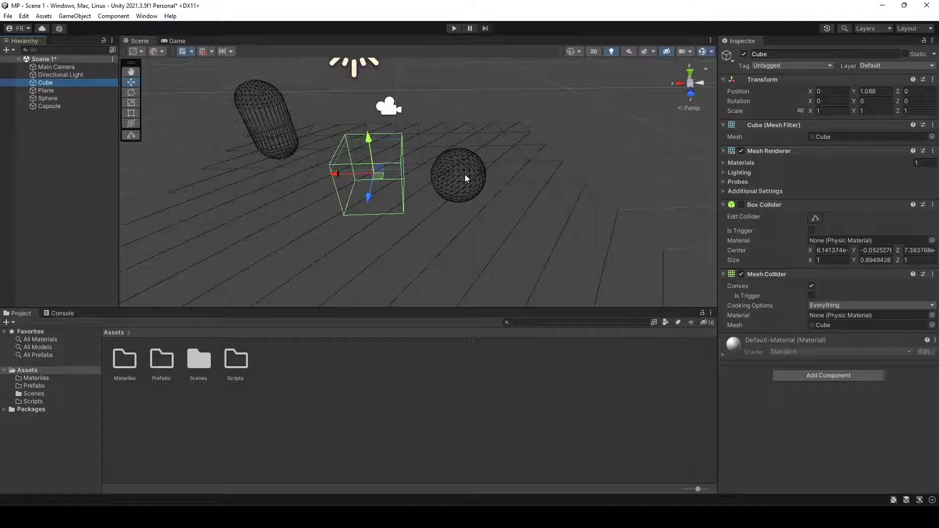
pyautogui.scroll(2, 466, 179)
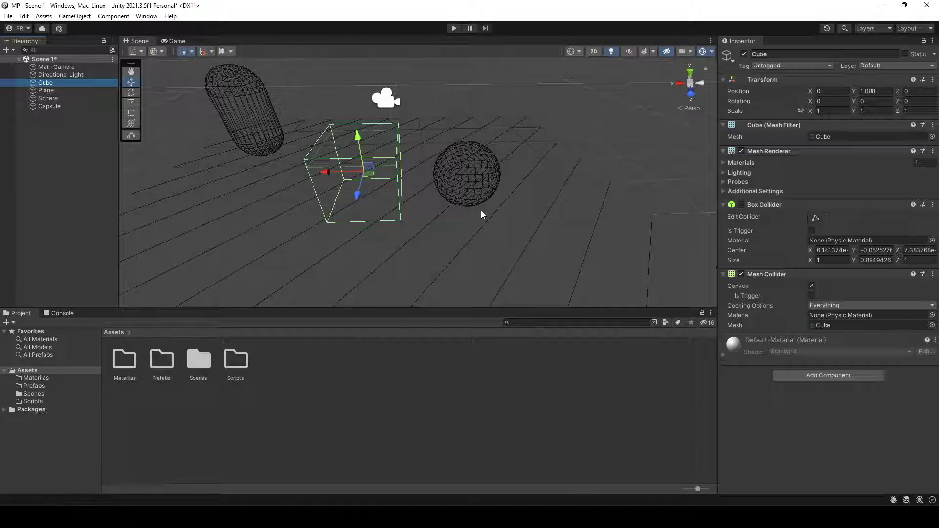
pyautogui.click(580, 50)
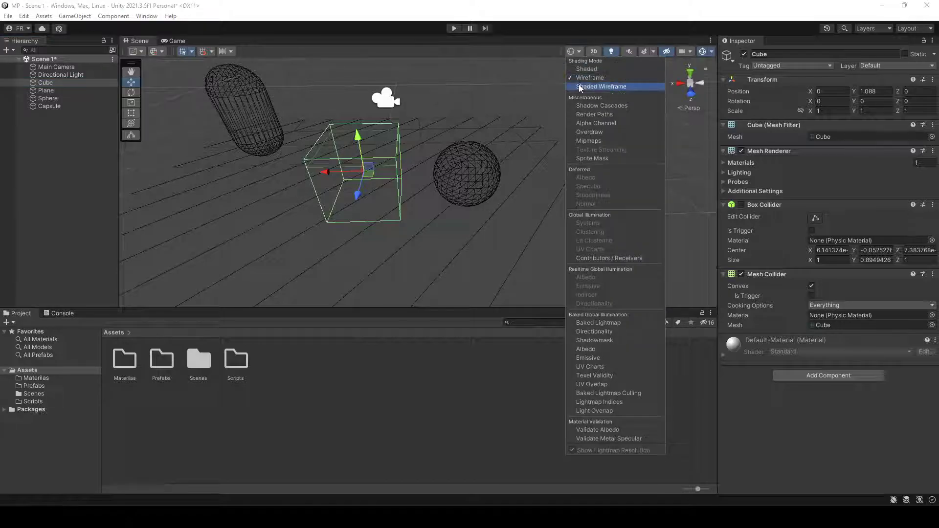
pyautogui.click(587, 68)
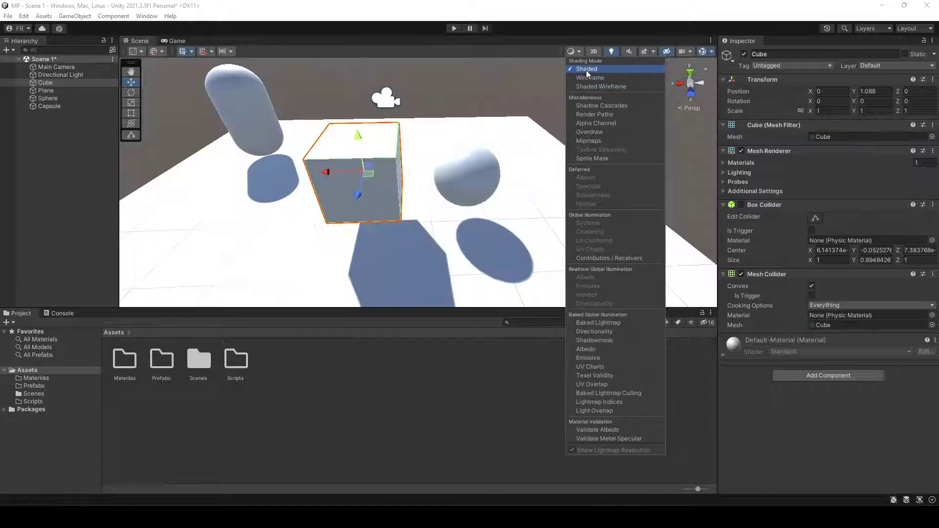
pyautogui.click(419, 222)
# - Select the cube and the sphere in turn to review their collider settings in the shaded scene
pyautogui.click(360, 162)
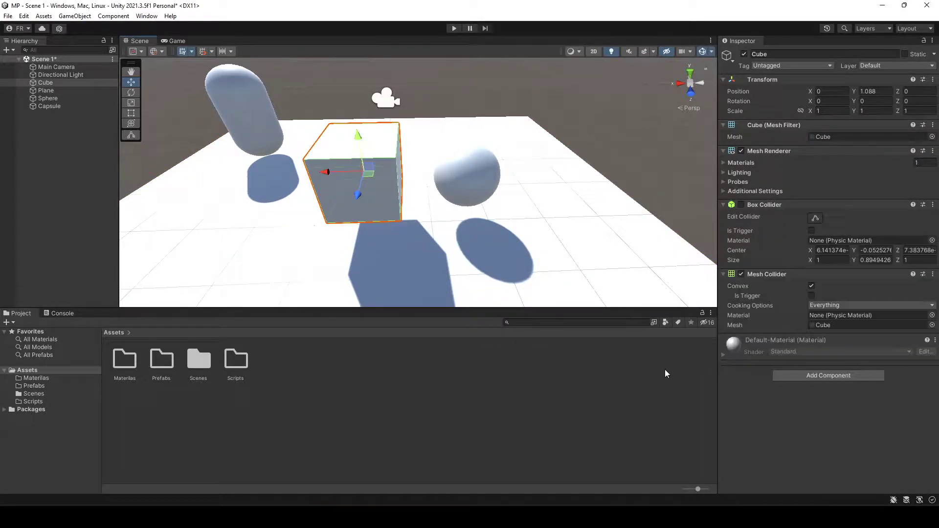
pyautogui.click(478, 176)
pyautogui.click(364, 182)
pyautogui.click(483, 157)
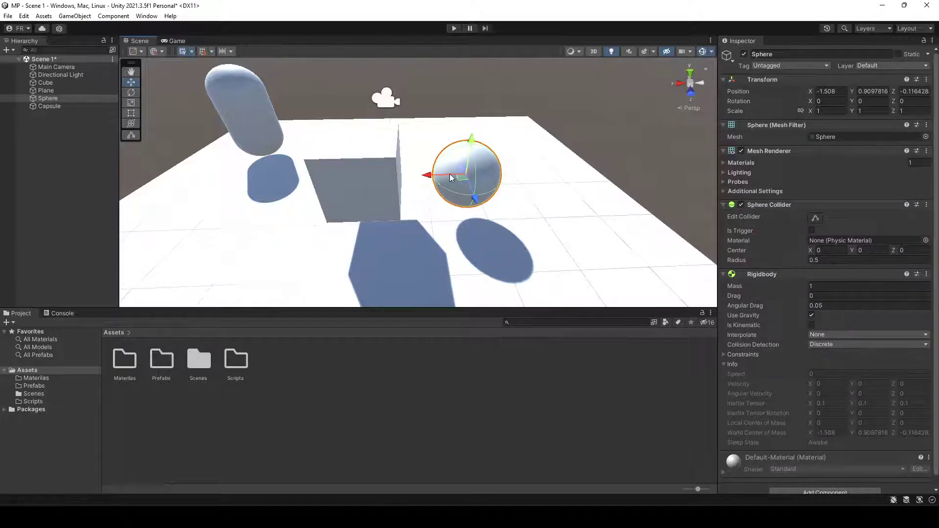
pyautogui.scroll(-3, 450, 174)
pyautogui.scroll(3, 398, 183)
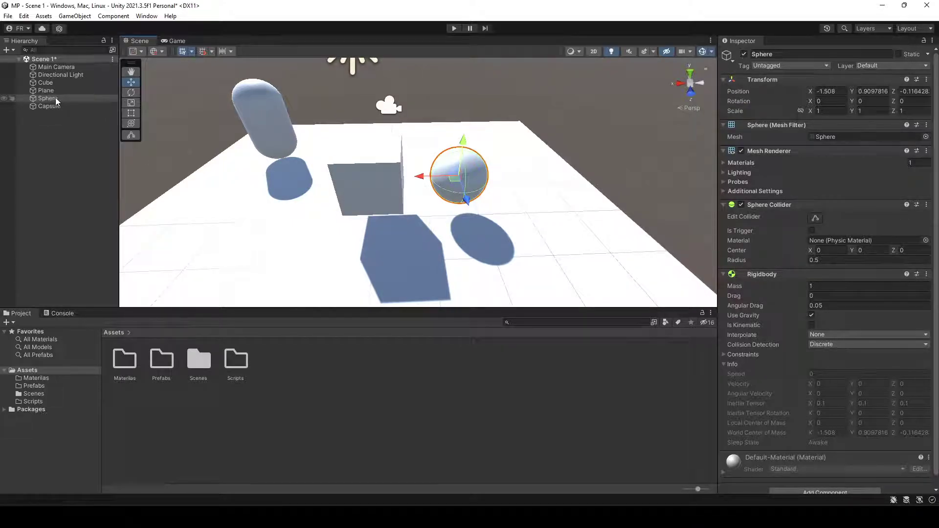
# - Re-enable the cube's Box Collider, and remove both the Mesh Collider and the Box Collider from the cube
pyautogui.click(45, 82)
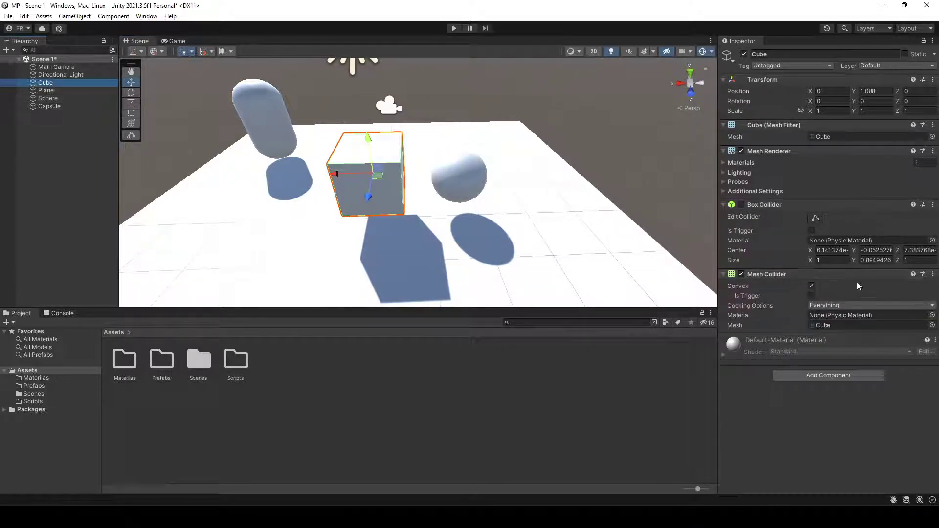
pyautogui.click(741, 205)
pyautogui.click(932, 274)
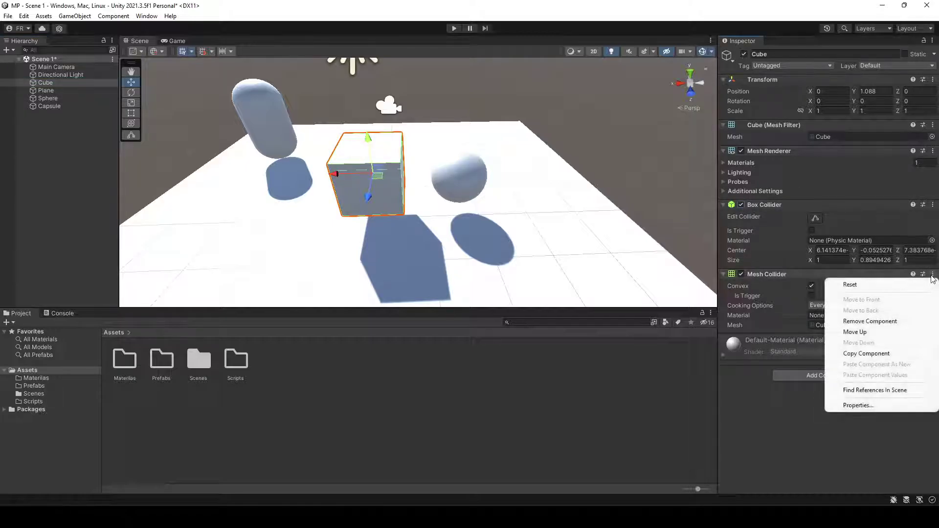
pyautogui.click(861, 322)
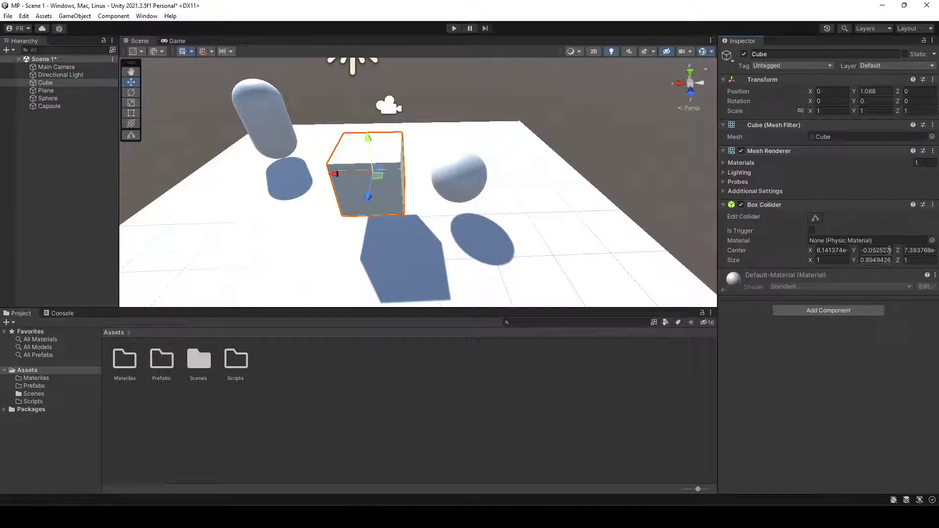
pyautogui.click(933, 204)
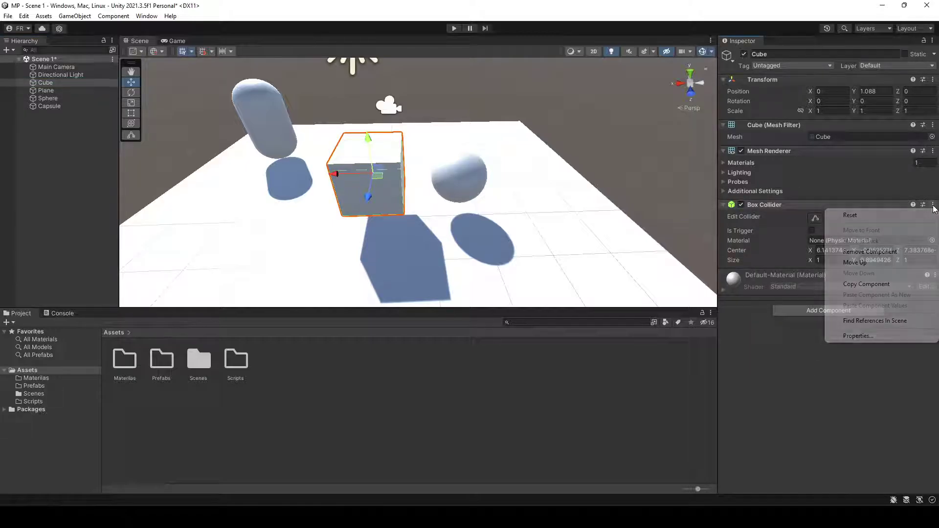
pyautogui.click(860, 252)
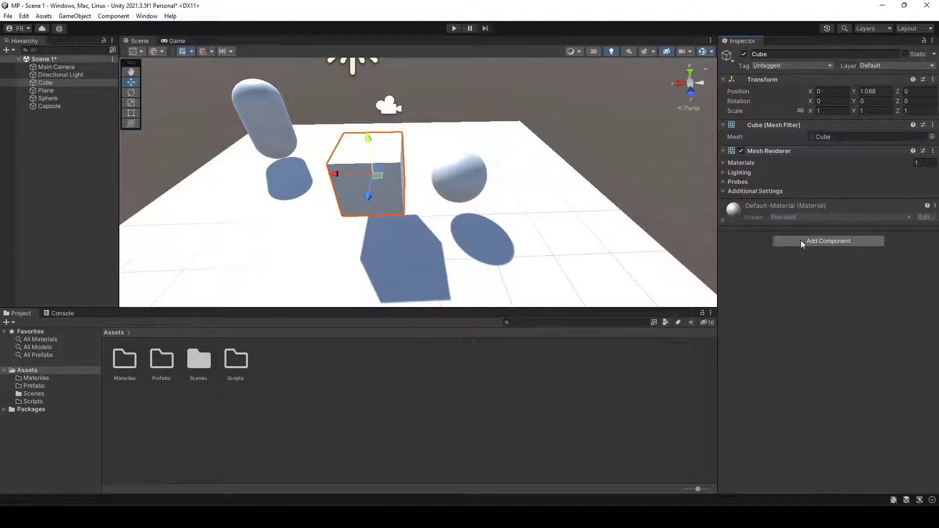
# - Add a Sphere Collider component to the cube and inspect its outline around the cube
pyautogui.click(815, 242)
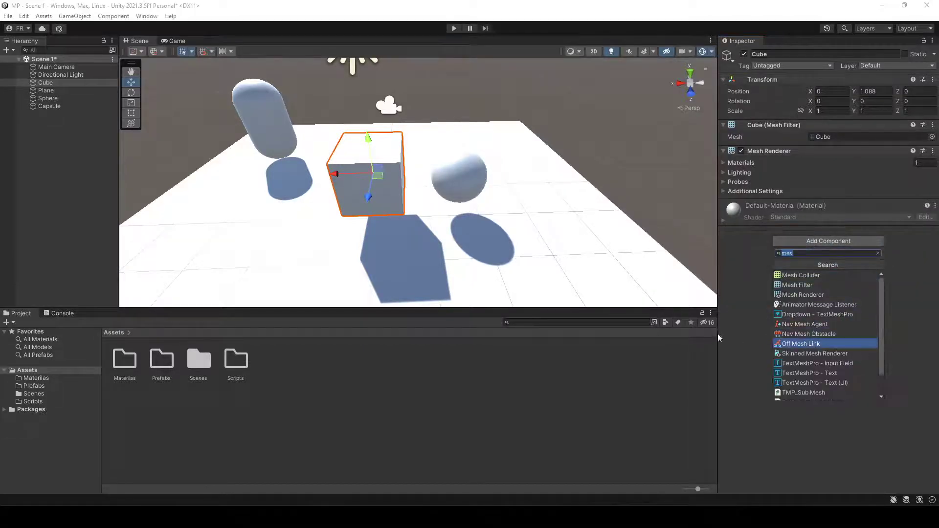
pyautogui.write('sp')
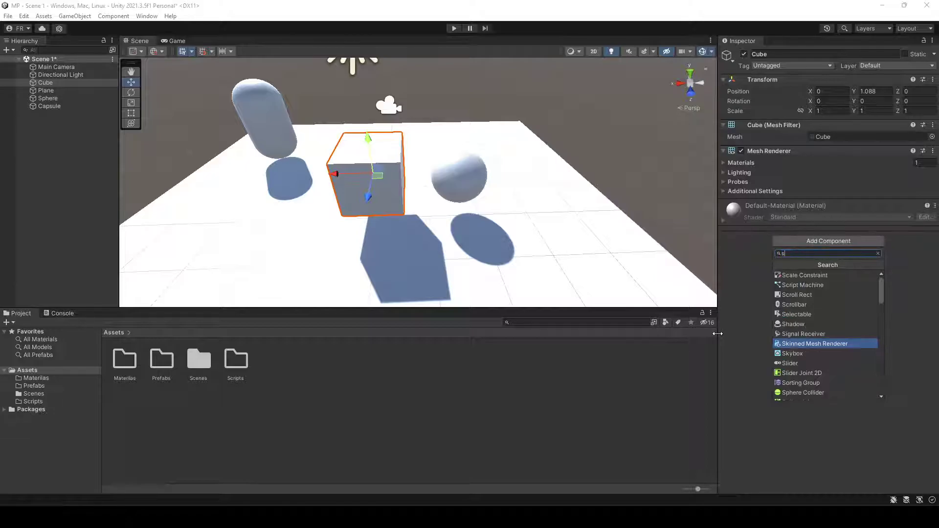
pyautogui.click(848, 276)
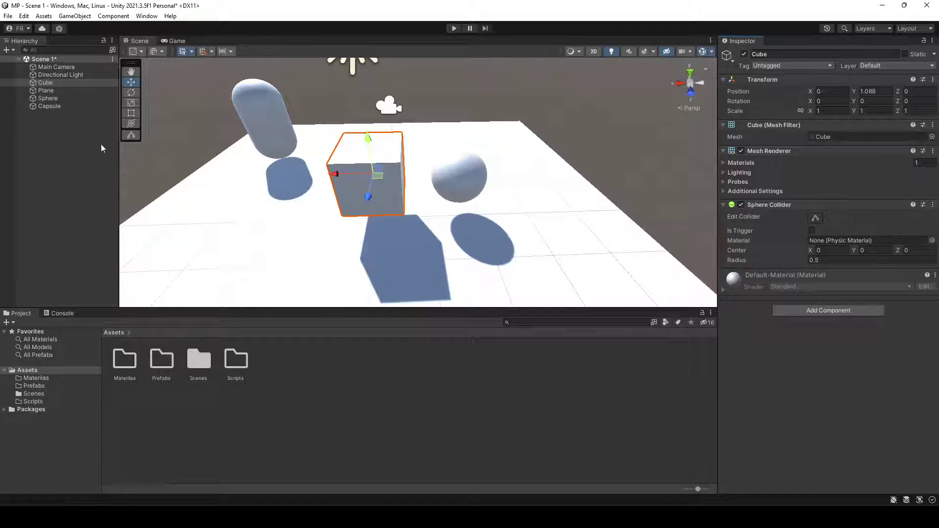
pyautogui.scroll(3, 390, 185)
pyautogui.keyDown('alt'); pyautogui.moveTo(389, 181); pyautogui.dragTo(427, 200); pyautogui.keyUp('alt')
pyautogui.scroll(-4, 428, 200)
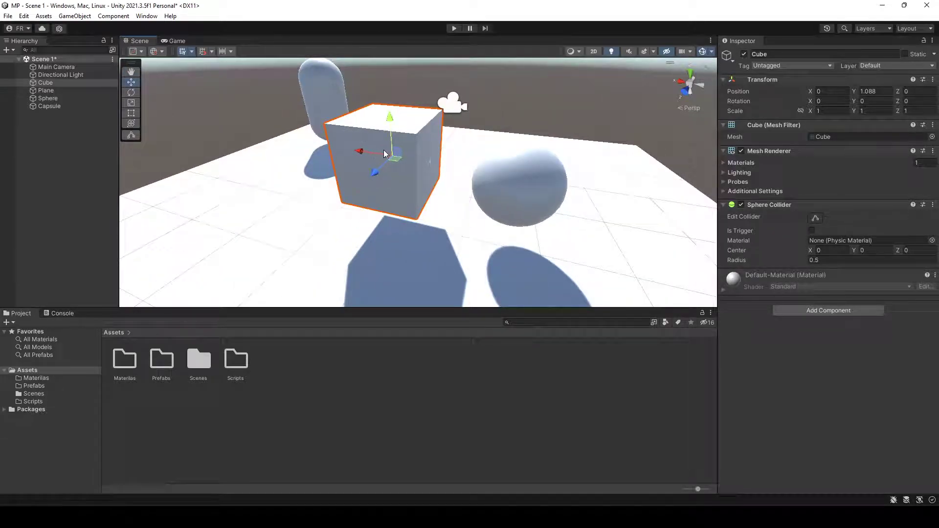
# - Edit the cube's Sphere Collider in the scene, enlarging its radius to about 0.94 and shifting its center to about -0.14 on X
pyautogui.click(815, 219)
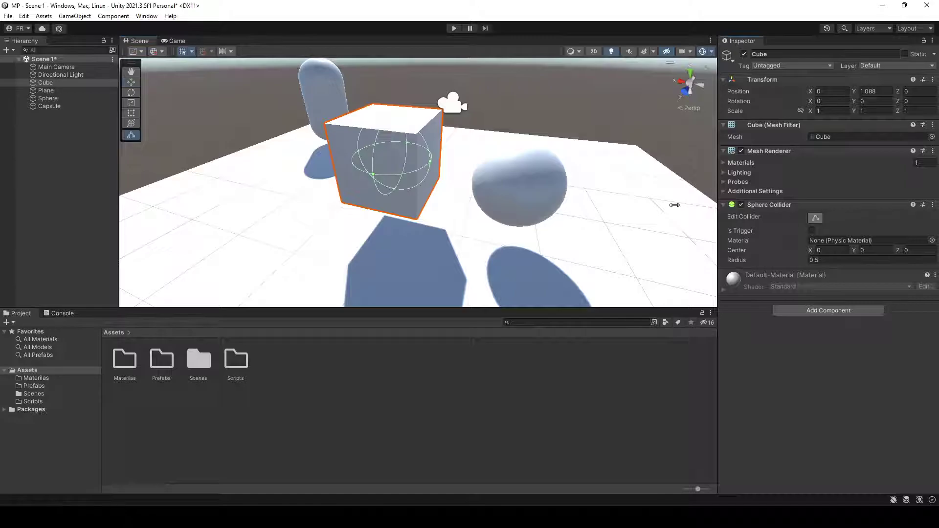
pyautogui.keyDown('alt'); pyautogui.moveTo(387, 194); pyautogui.dragTo(405, 245); pyautogui.keyUp('alt')
pyautogui.keyDown('alt'); pyautogui.moveTo(392, 171); pyautogui.dragTo(389, 202); pyautogui.keyUp('alt')
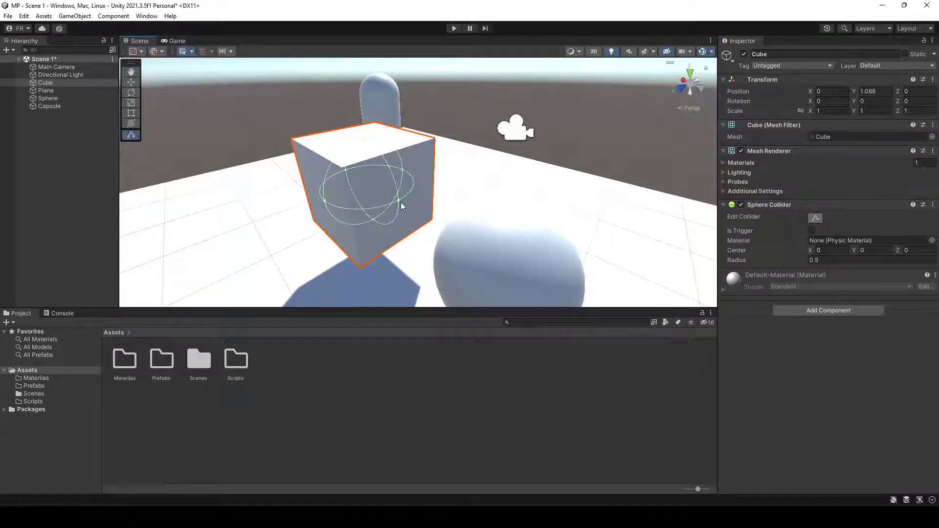
pyautogui.click(815, 218)
pyautogui.click(815, 219)
pyautogui.moveTo(399, 201); pyautogui.dragTo(527, 250)
pyautogui.moveTo(521, 171); pyautogui.dragTo(185, 109)
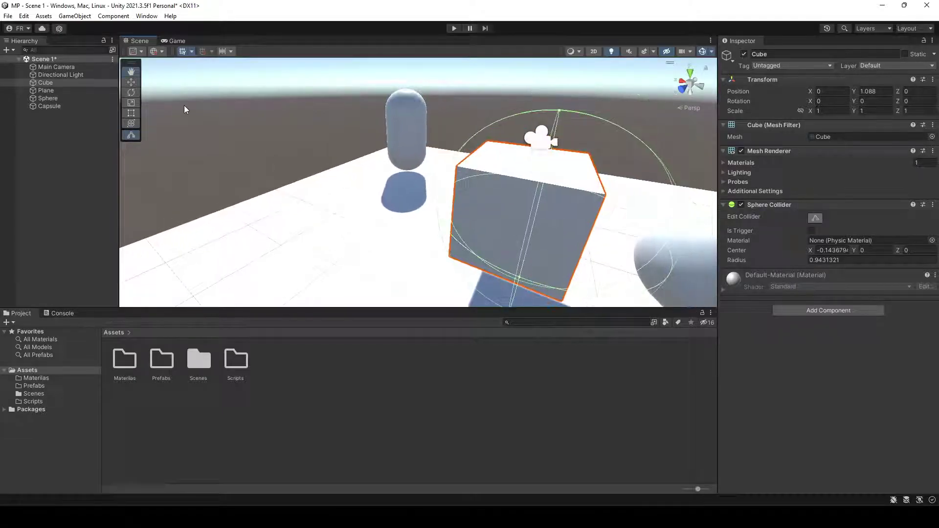
# - Move the cube along X to 0.097 and turn collider editing back on to inspect the enlarged sphere outline
pyautogui.click(130, 81)
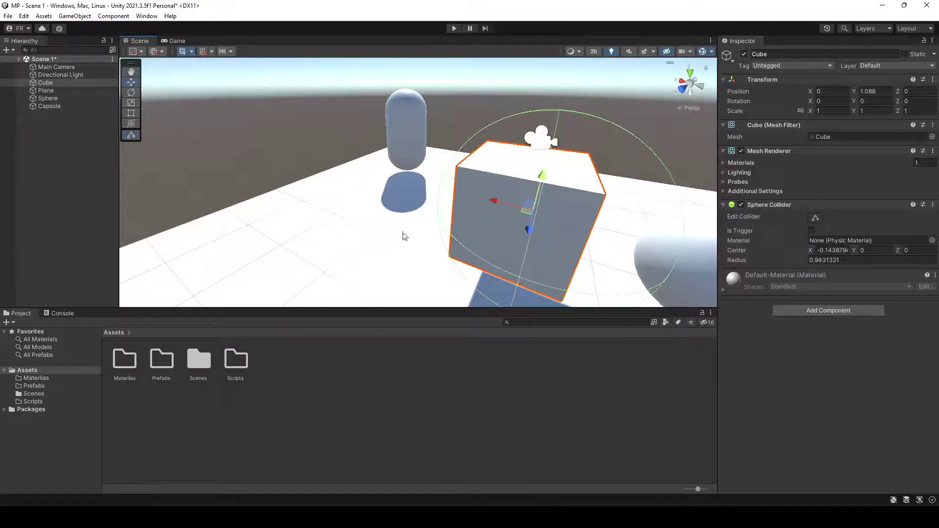
pyautogui.moveTo(491, 198); pyautogui.dragTo(482, 198)
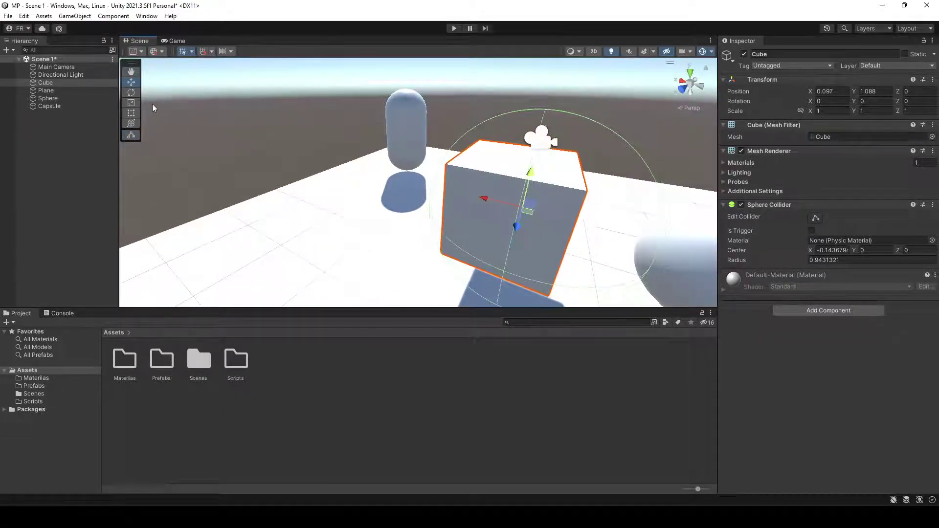
pyautogui.click(132, 137)
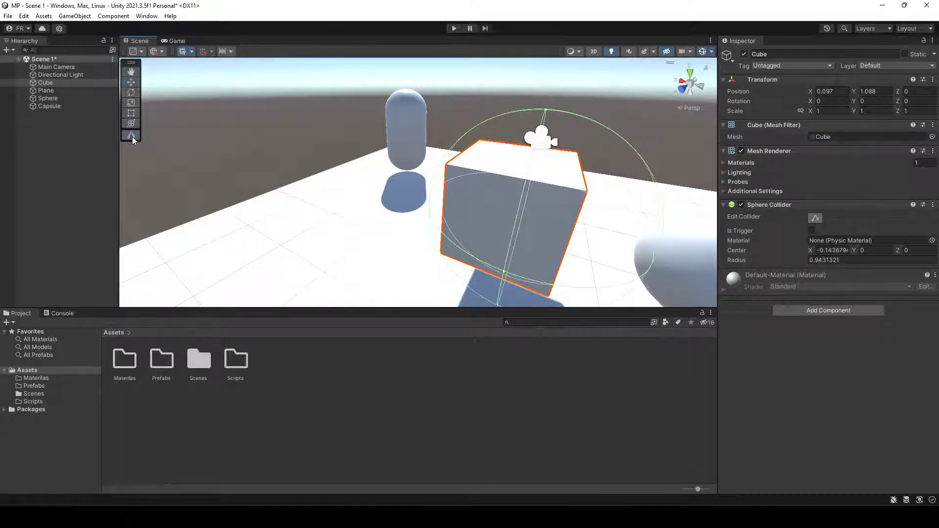
pyautogui.moveTo(556, 235); pyautogui.dragTo(543, 223, button='middle')
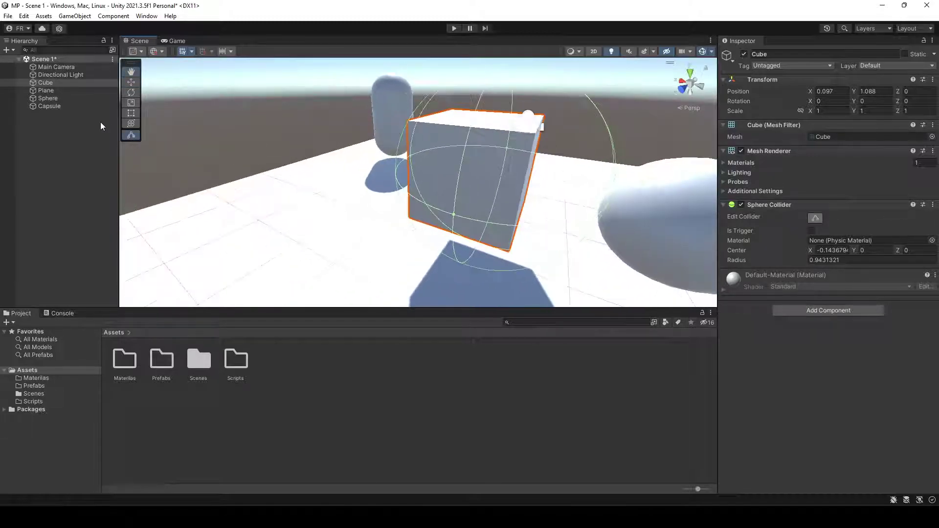
pyautogui.moveTo(466, 216)
pyautogui.mouseDown(button='middle')
pyautogui.moveTo(480, 222)
pyautogui.moveTo(466, 219)
pyautogui.mouseUp(button='middle')
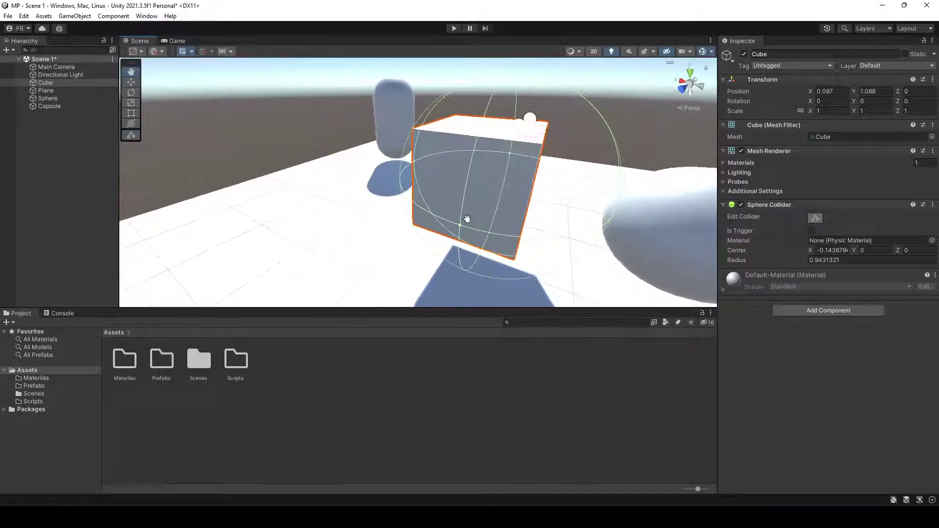
# - Run Play mode and watch in the Scene view how the sphere interacts with the cube's enlarged collider, and stop the test
pyautogui.click(454, 28)
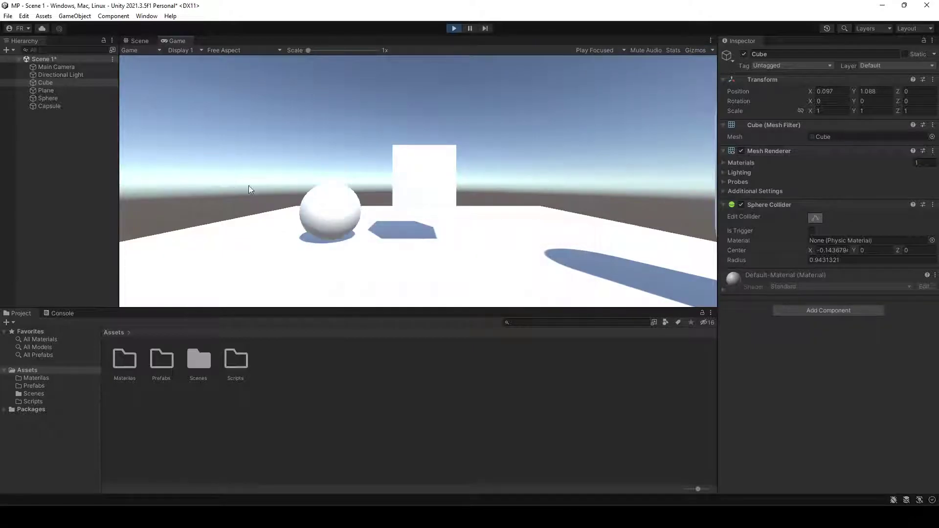
pyautogui.click(139, 40)
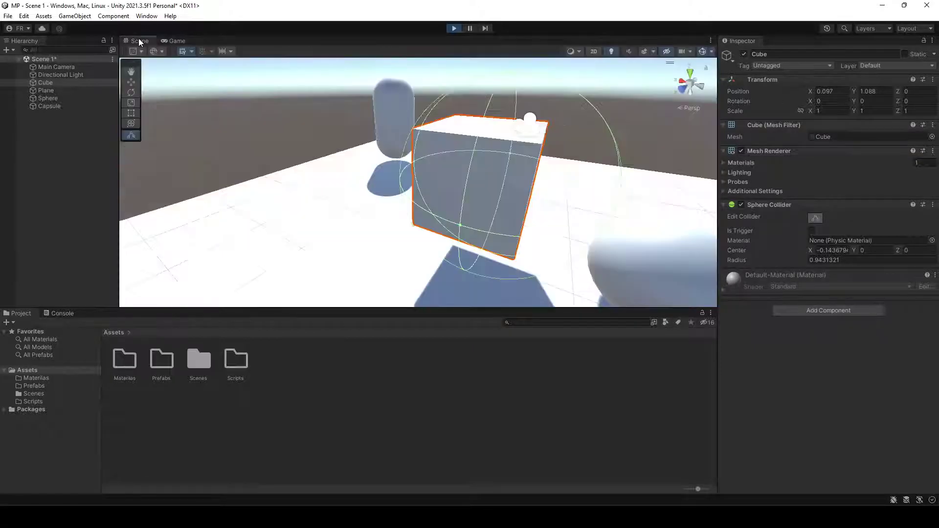
pyautogui.click(631, 272)
pyautogui.press('w')
pyautogui.moveTo(569, 251); pyautogui.dragTo(534, 210)
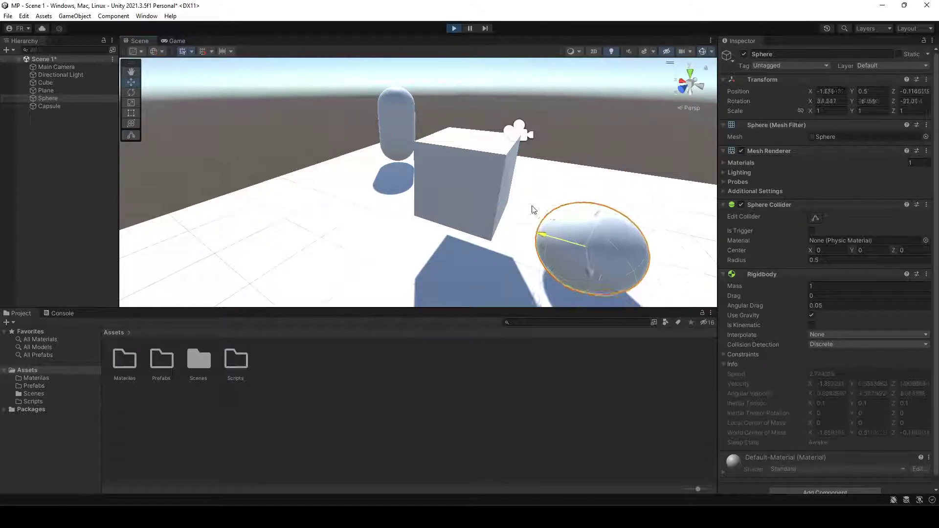
pyautogui.click(443, 158)
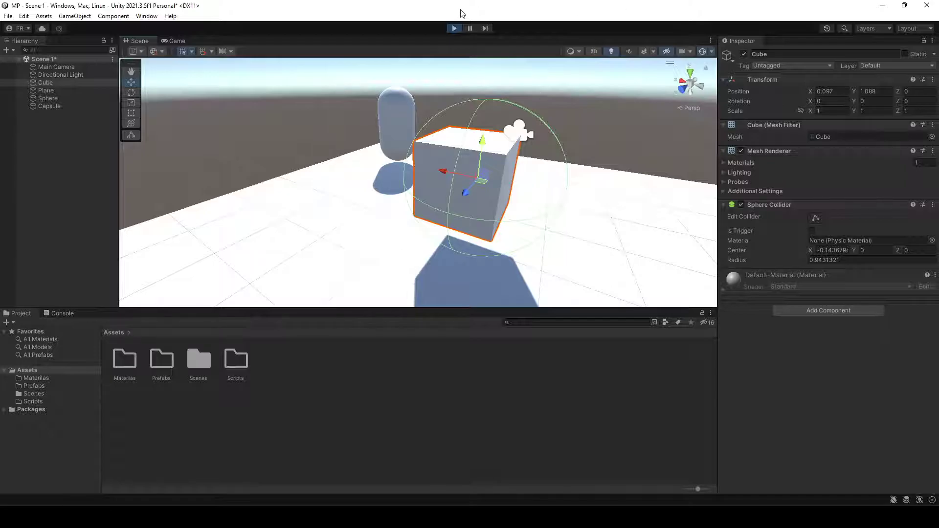
pyautogui.click(453, 29)
# - Review the collider components of the capsule, cube, sphere and plane by selecting each object
pyautogui.scroll(-3, 459, 291)
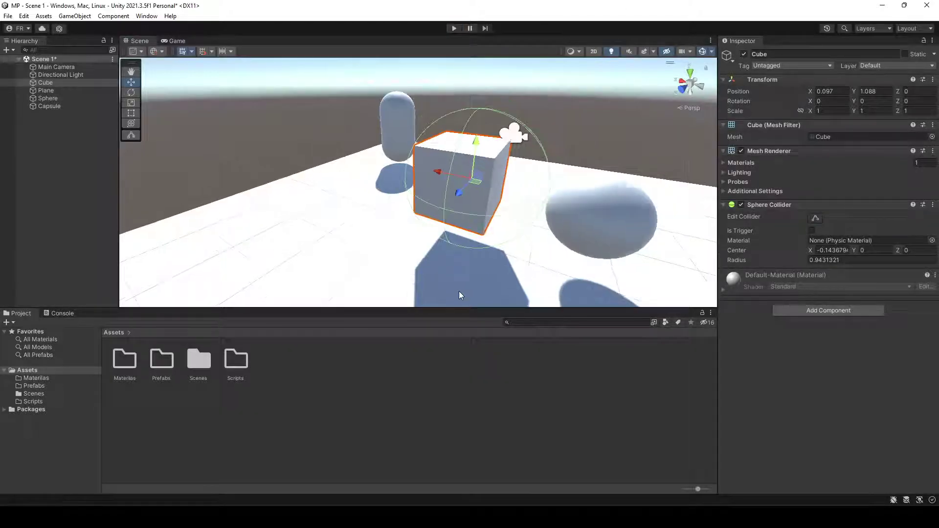
pyautogui.moveTo(459, 292); pyautogui.dragTo(480, 259, button='middle')
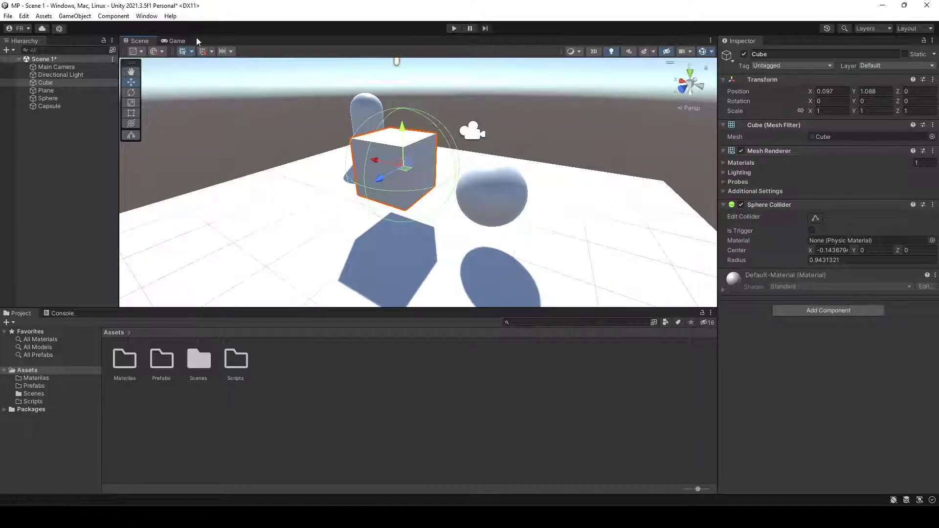
pyautogui.keyDown('alt'); pyautogui.moveTo(285, 216); pyautogui.dragTo(369, 205); pyautogui.keyUp('alt')
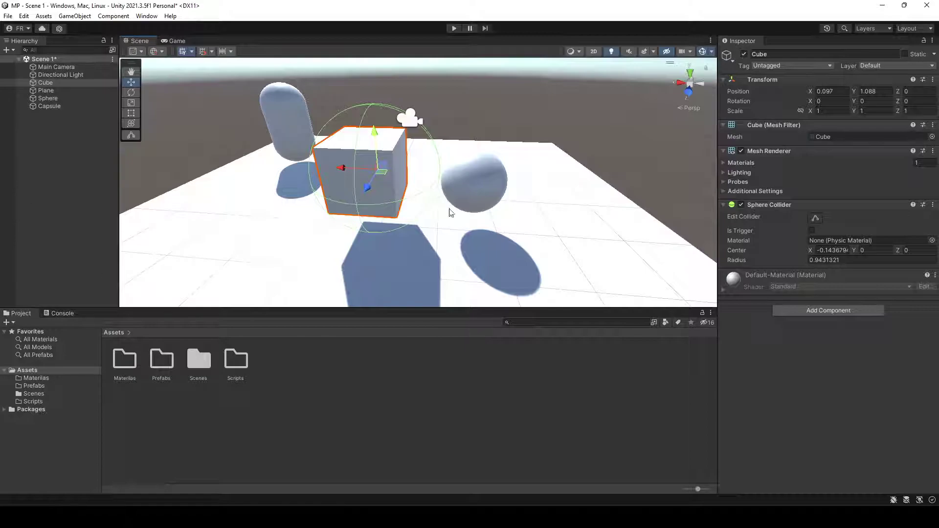
pyautogui.click(293, 123)
pyautogui.click(392, 175)
pyautogui.click(467, 181)
pyautogui.click(376, 172)
pyautogui.click(289, 122)
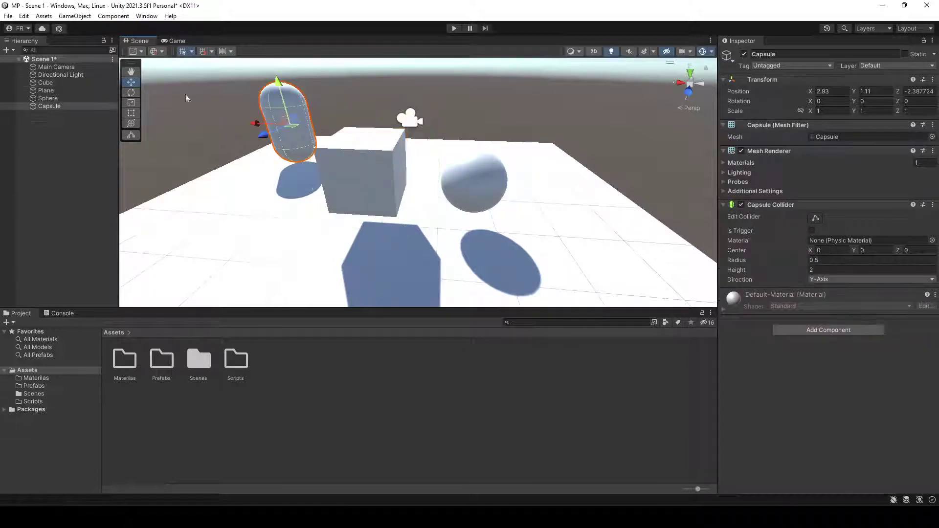
pyautogui.click(45, 90)
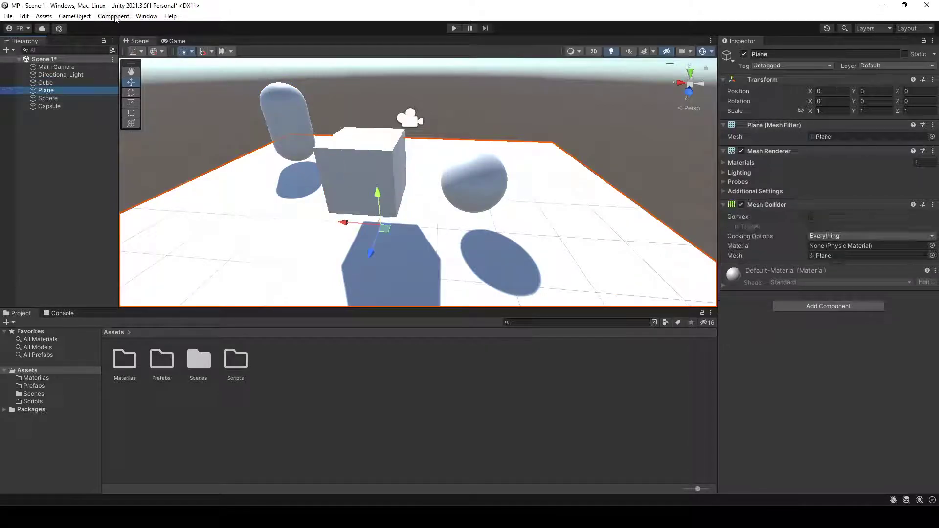
# - Look over the available 3D object types and recheck the components of the cube, plane, capsule and sphere
pyautogui.click(78, 16)
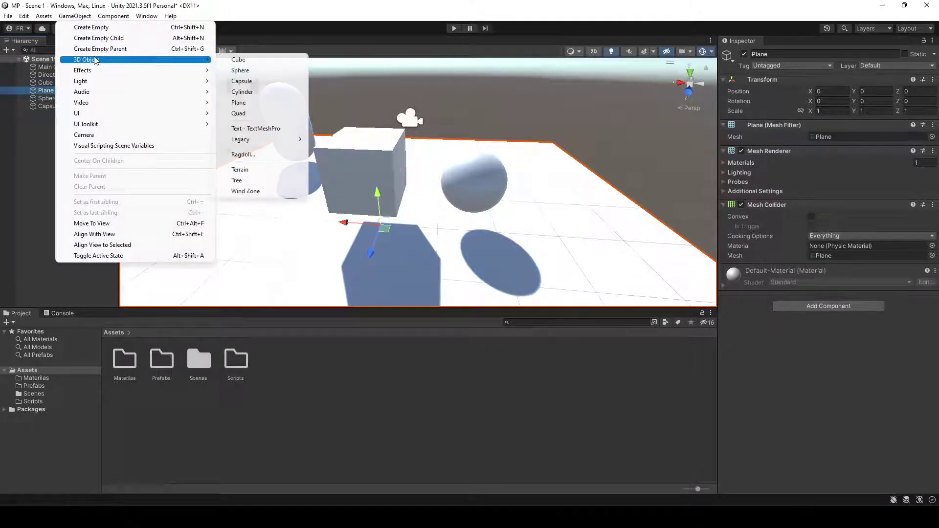
pyautogui.click(27, 168)
pyautogui.click(45, 83)
pyautogui.click(46, 90)
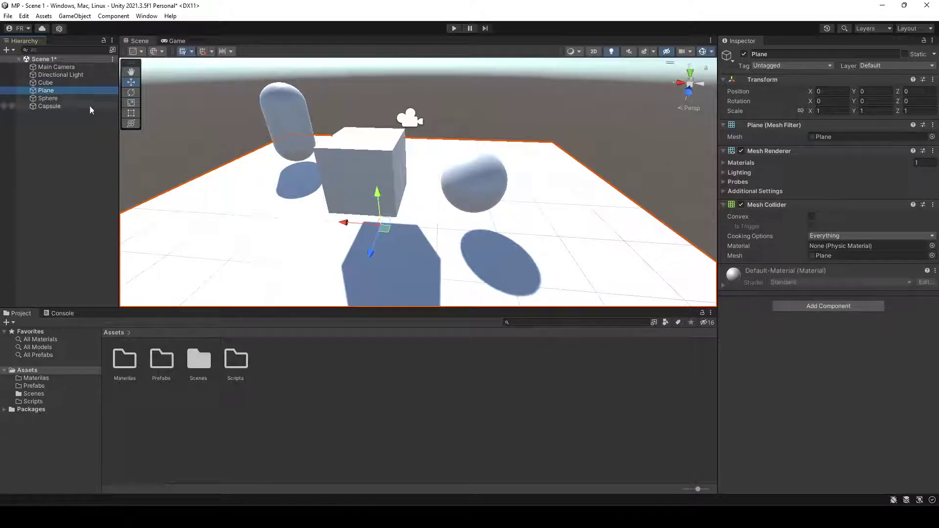
pyautogui.click(50, 83)
pyautogui.click(49, 106)
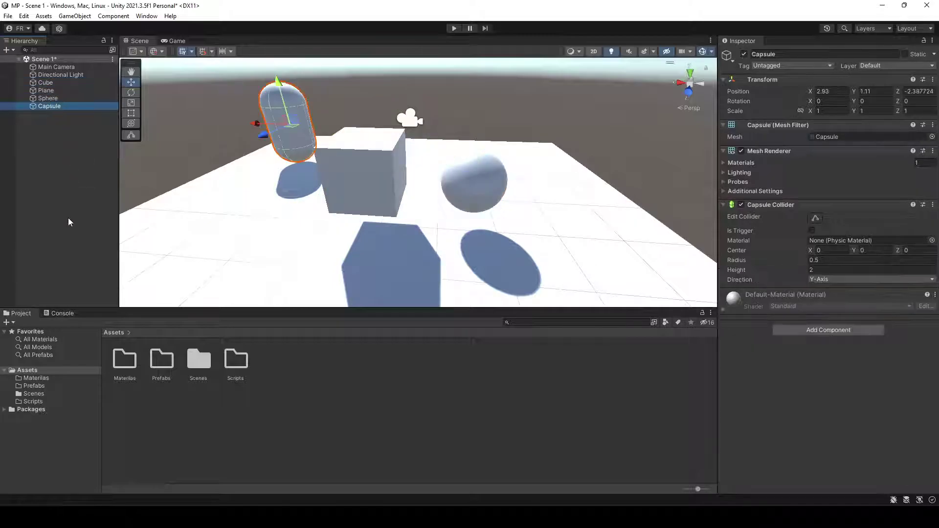
pyautogui.click(78, 252)
pyautogui.click(51, 99)
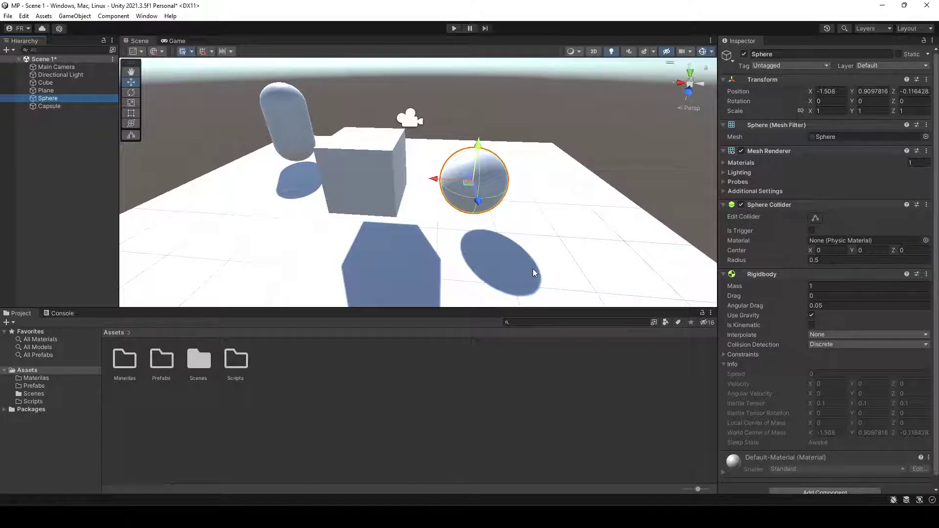
pyautogui.hotkey('alt', 'Tab')
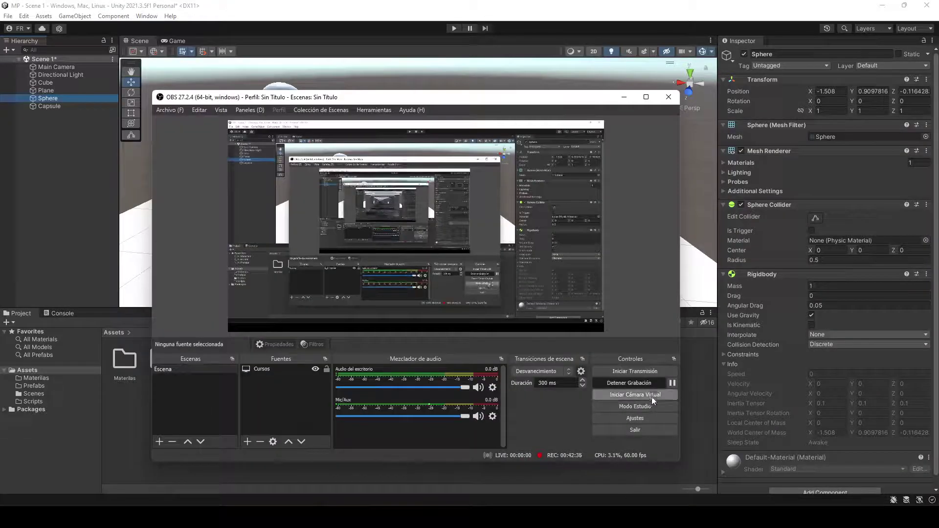